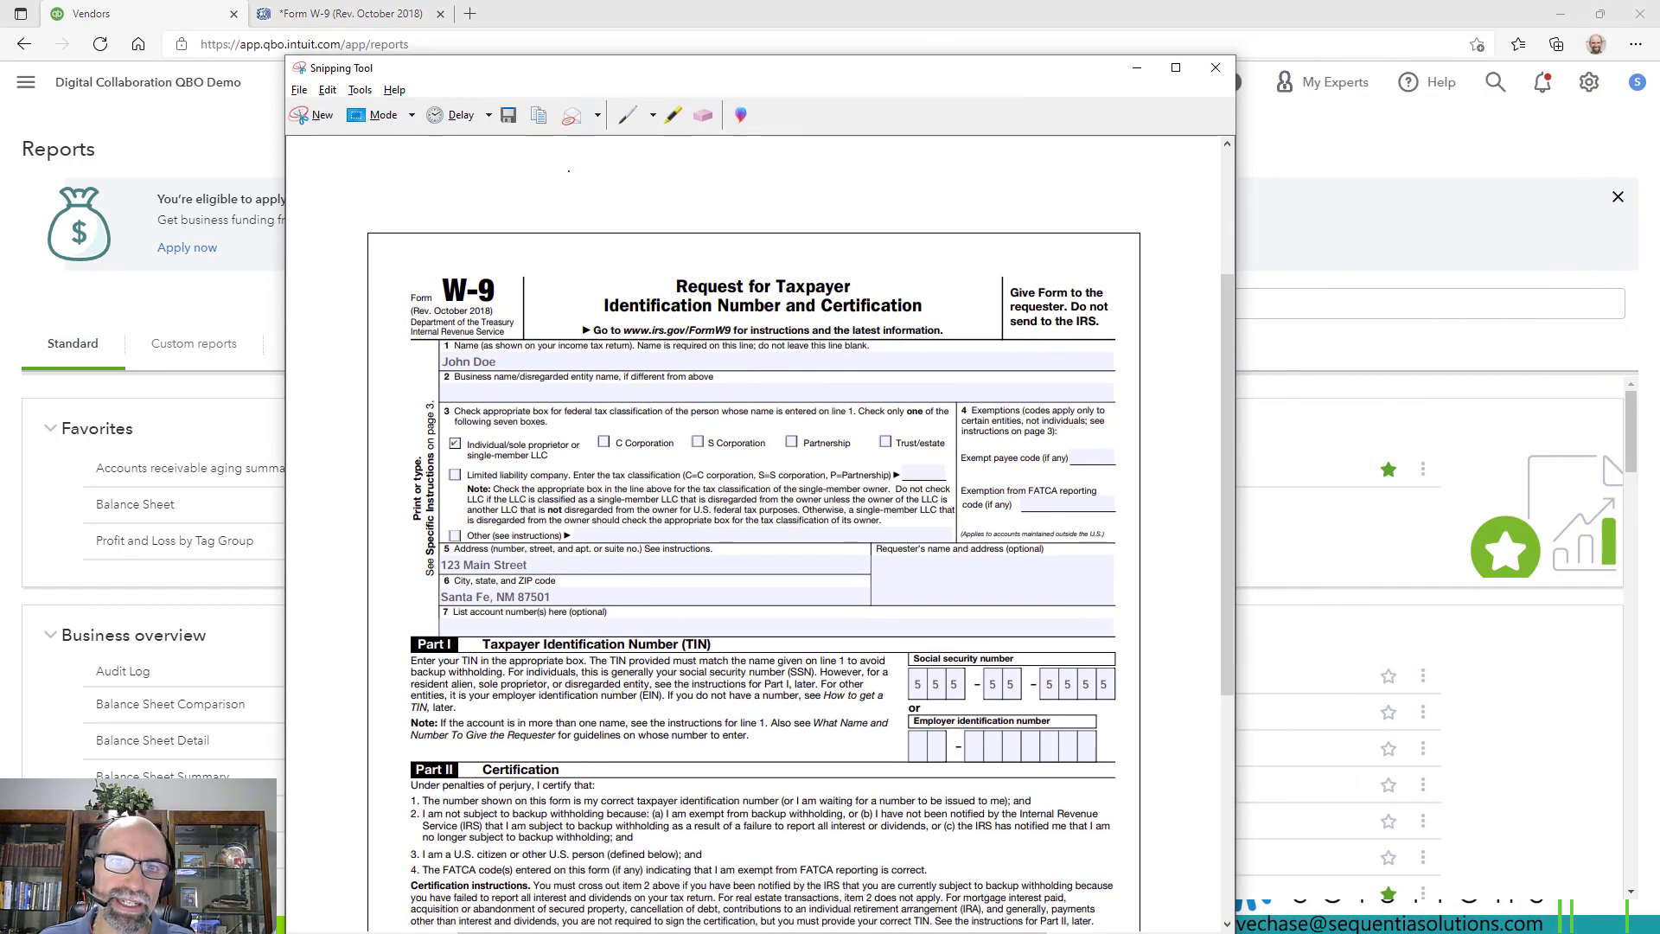
Mark the W-9 title, name, business name, tax classification, address and TIN boxes in red.
mouse_move(487, 269)
left_mouse_down()
mouse_move(438, 322)
mouse_move(508, 269)
left_mouse_up()
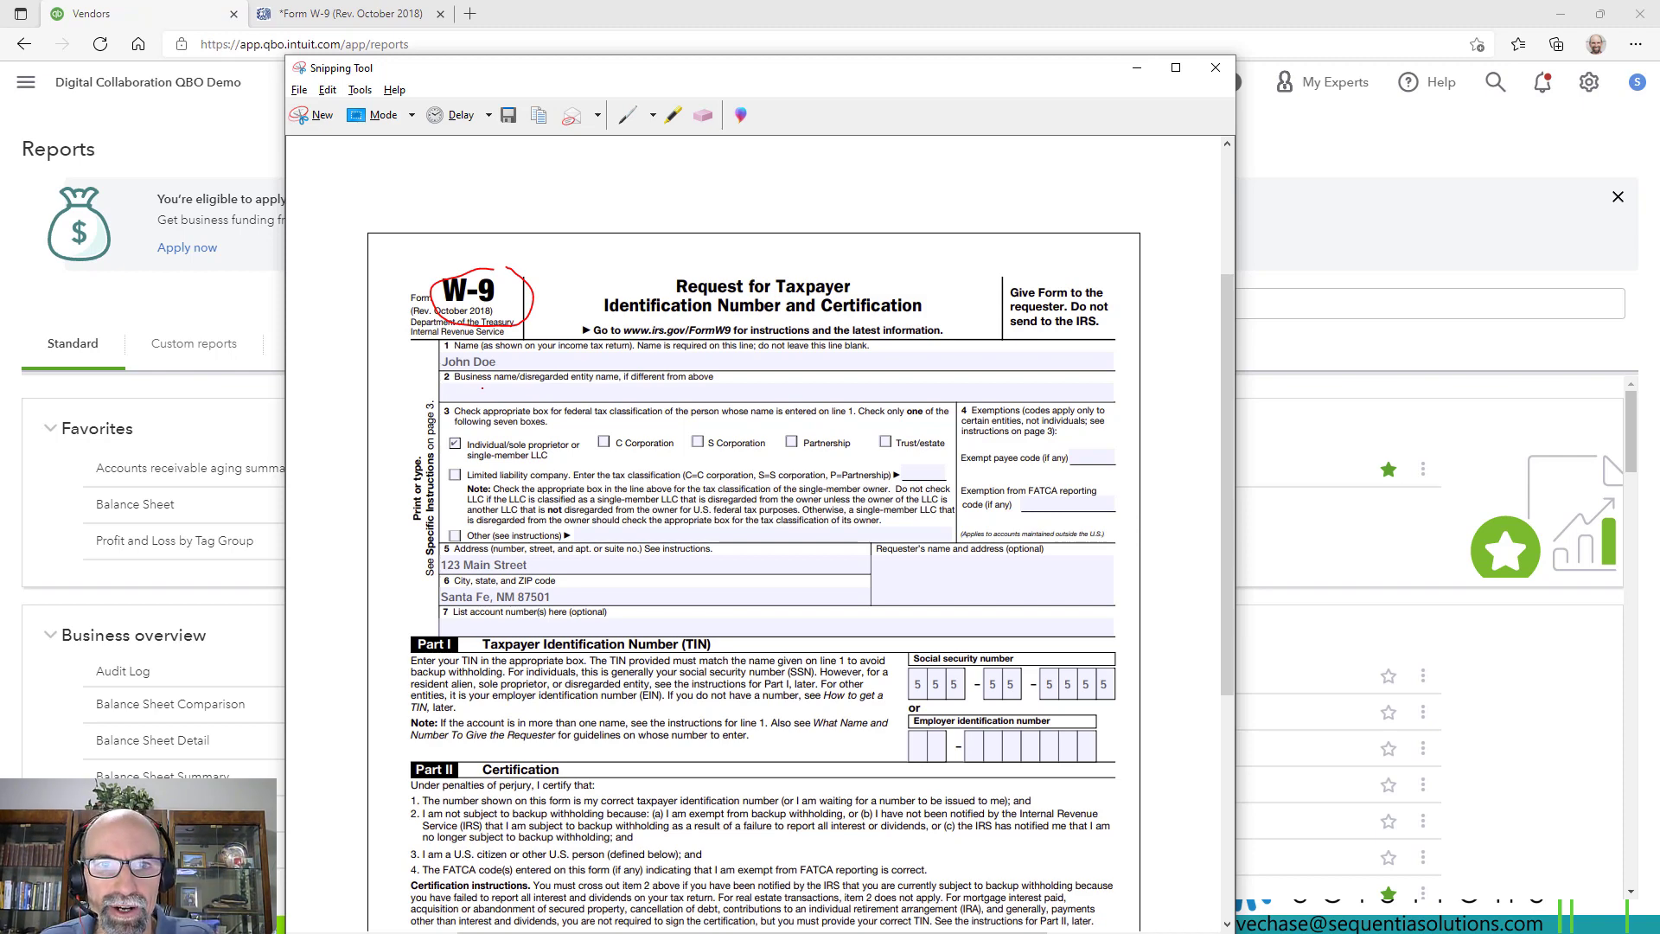
left_click_drag(510, 362, 540, 348)
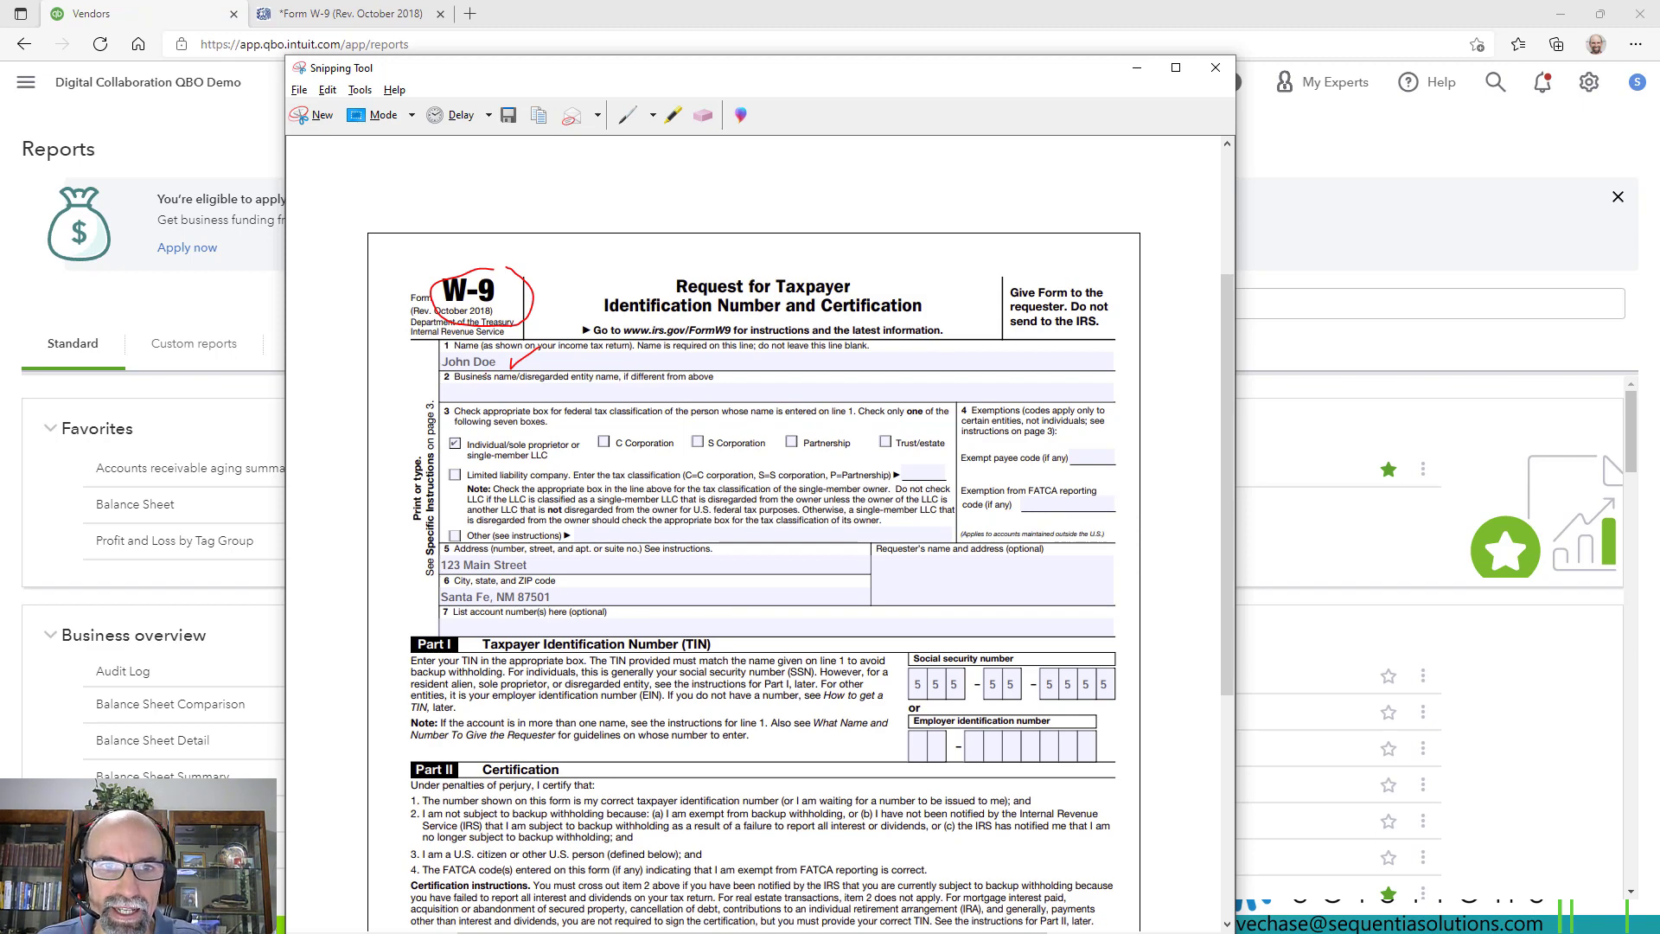
left_click_drag(459, 390, 457, 405)
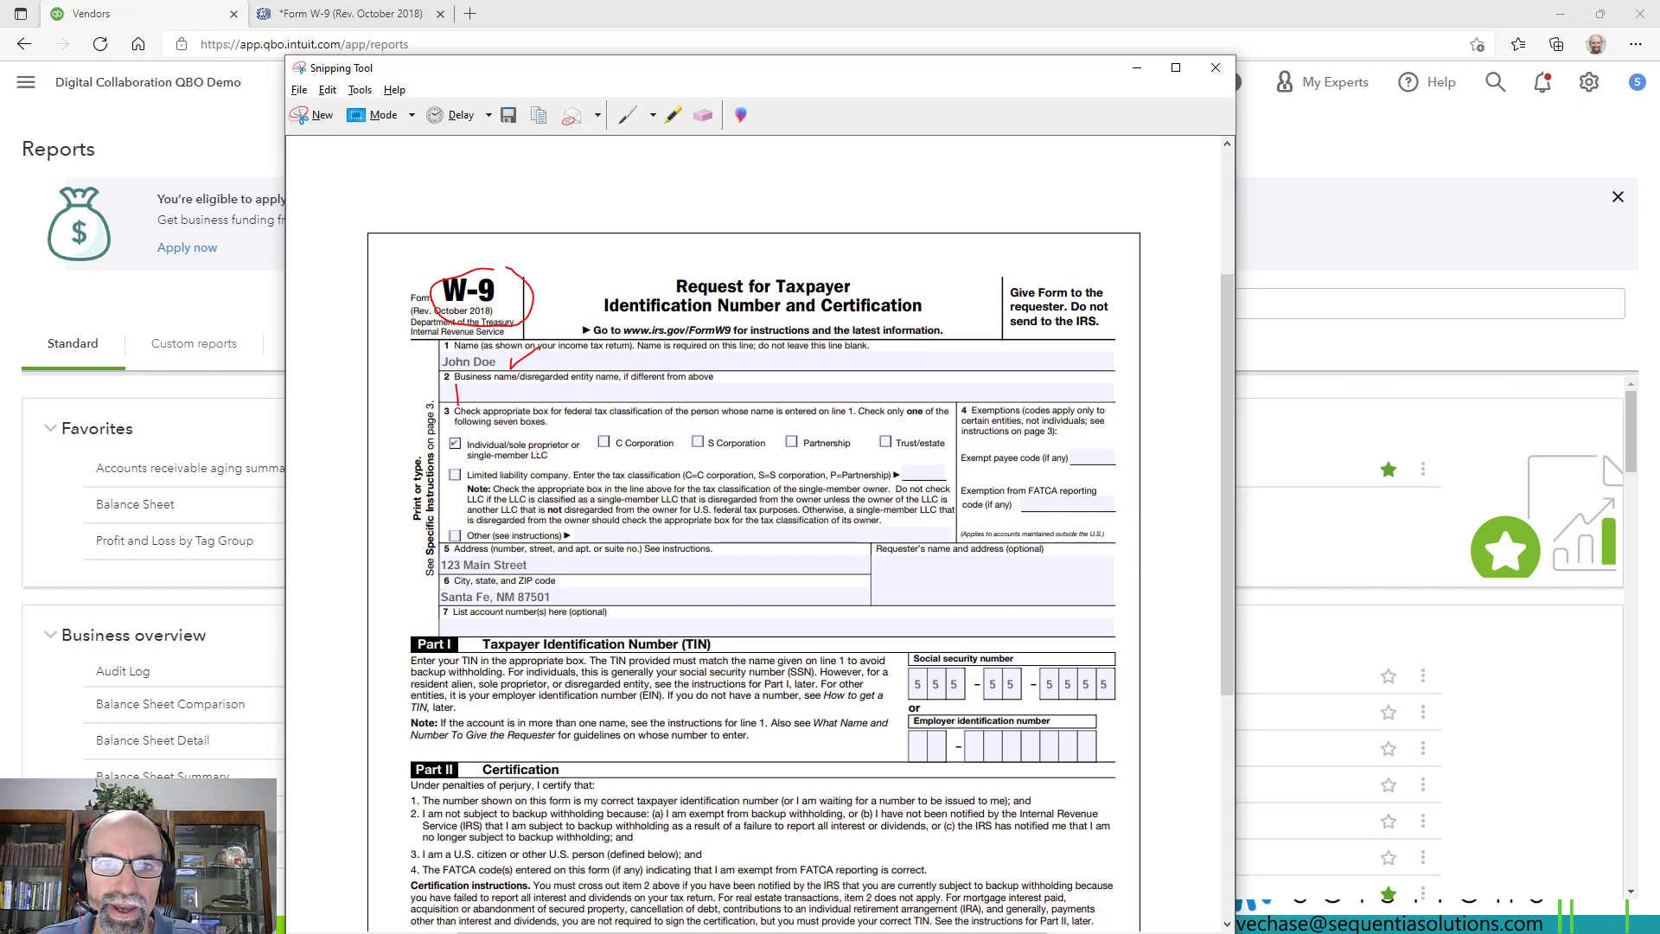
mouse_move(575, 430)
left_mouse_down()
mouse_move(486, 415)
mouse_move(432, 455)
mouse_move(557, 473)
mouse_move(578, 432)
left_mouse_up()
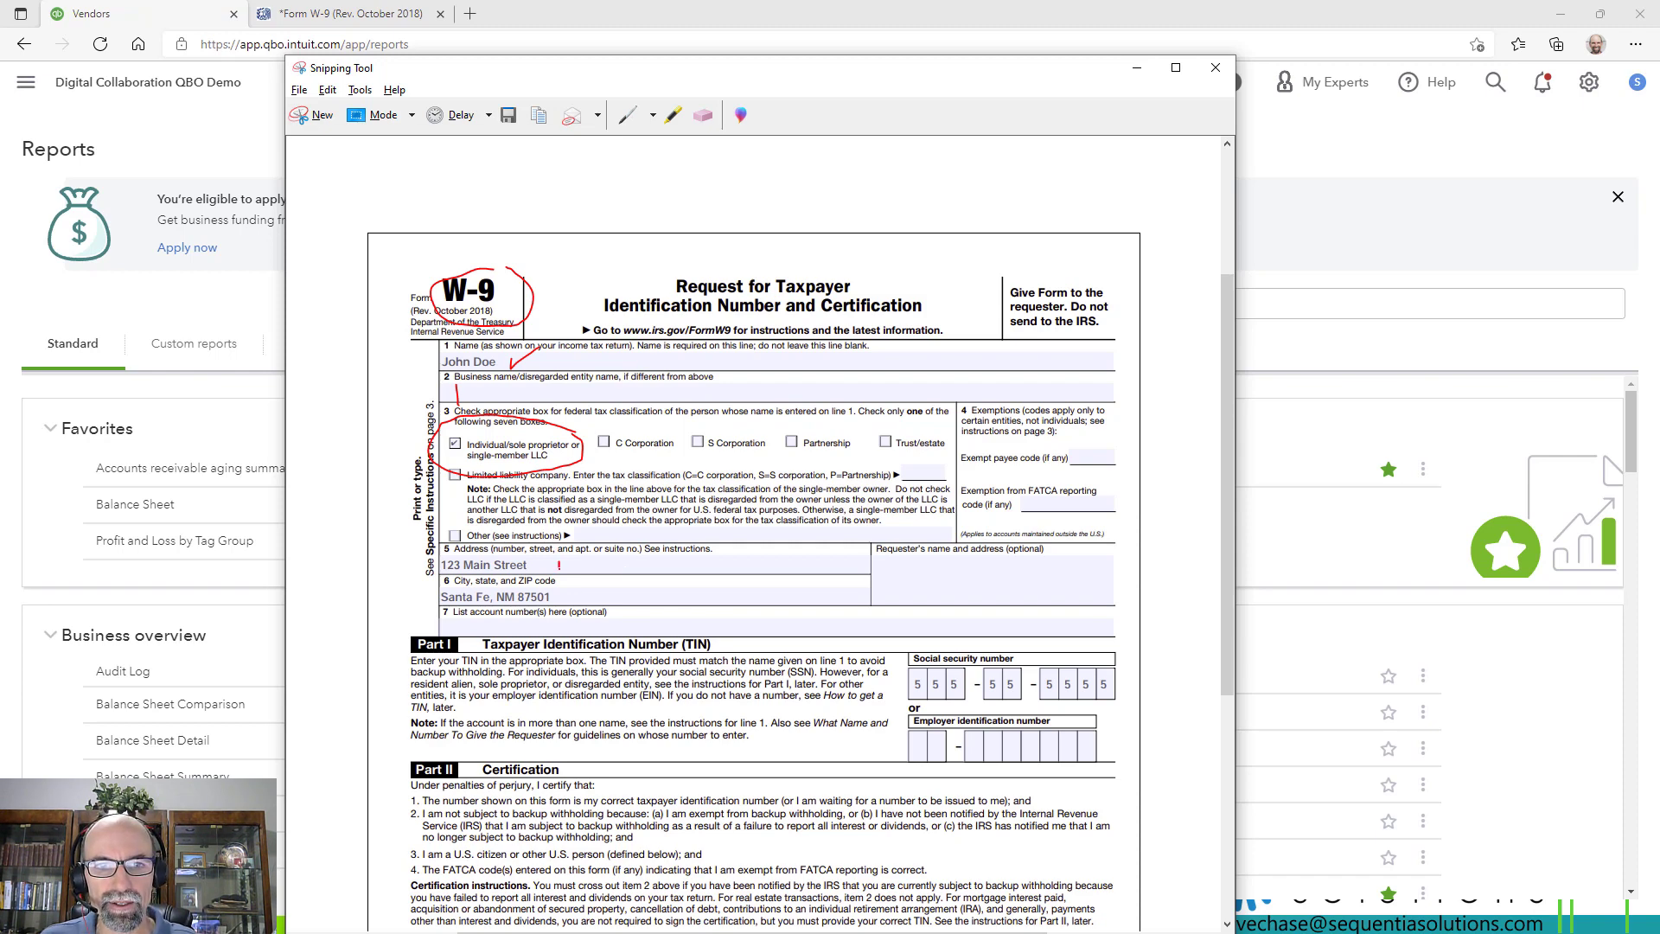
left_click_drag(558, 562, 585, 556)
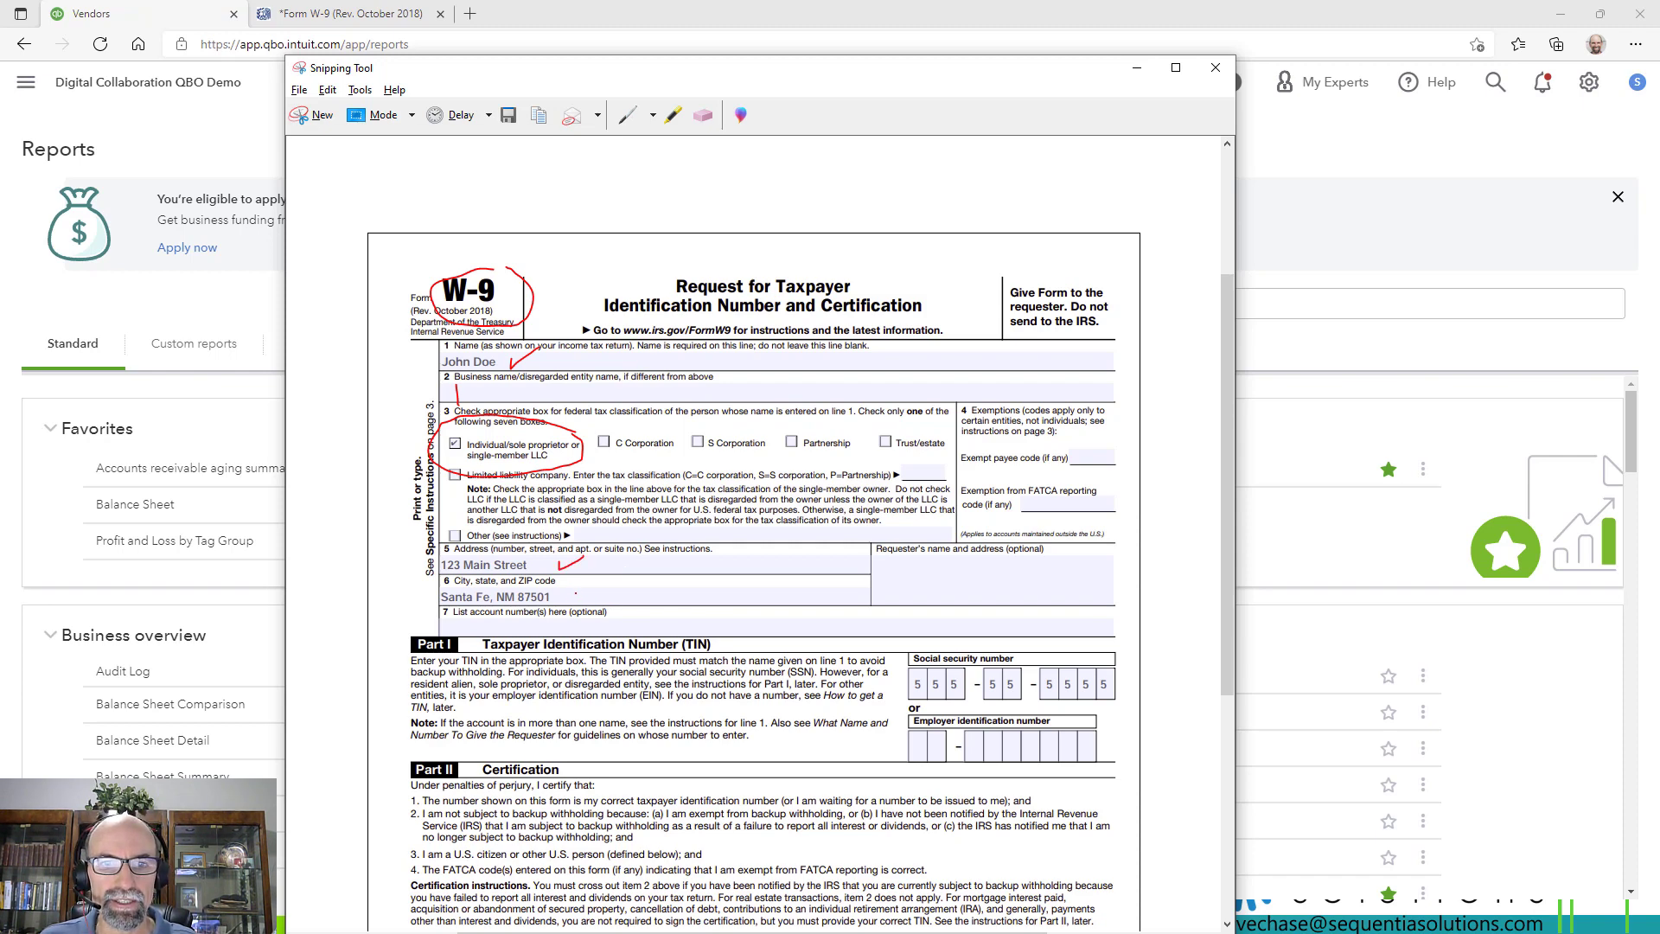
mouse_move(894, 640)
left_mouse_down()
mouse_move(886, 705)
mouse_move(1082, 785)
mouse_move(1148, 687)
mouse_move(875, 641)
left_mouse_up()
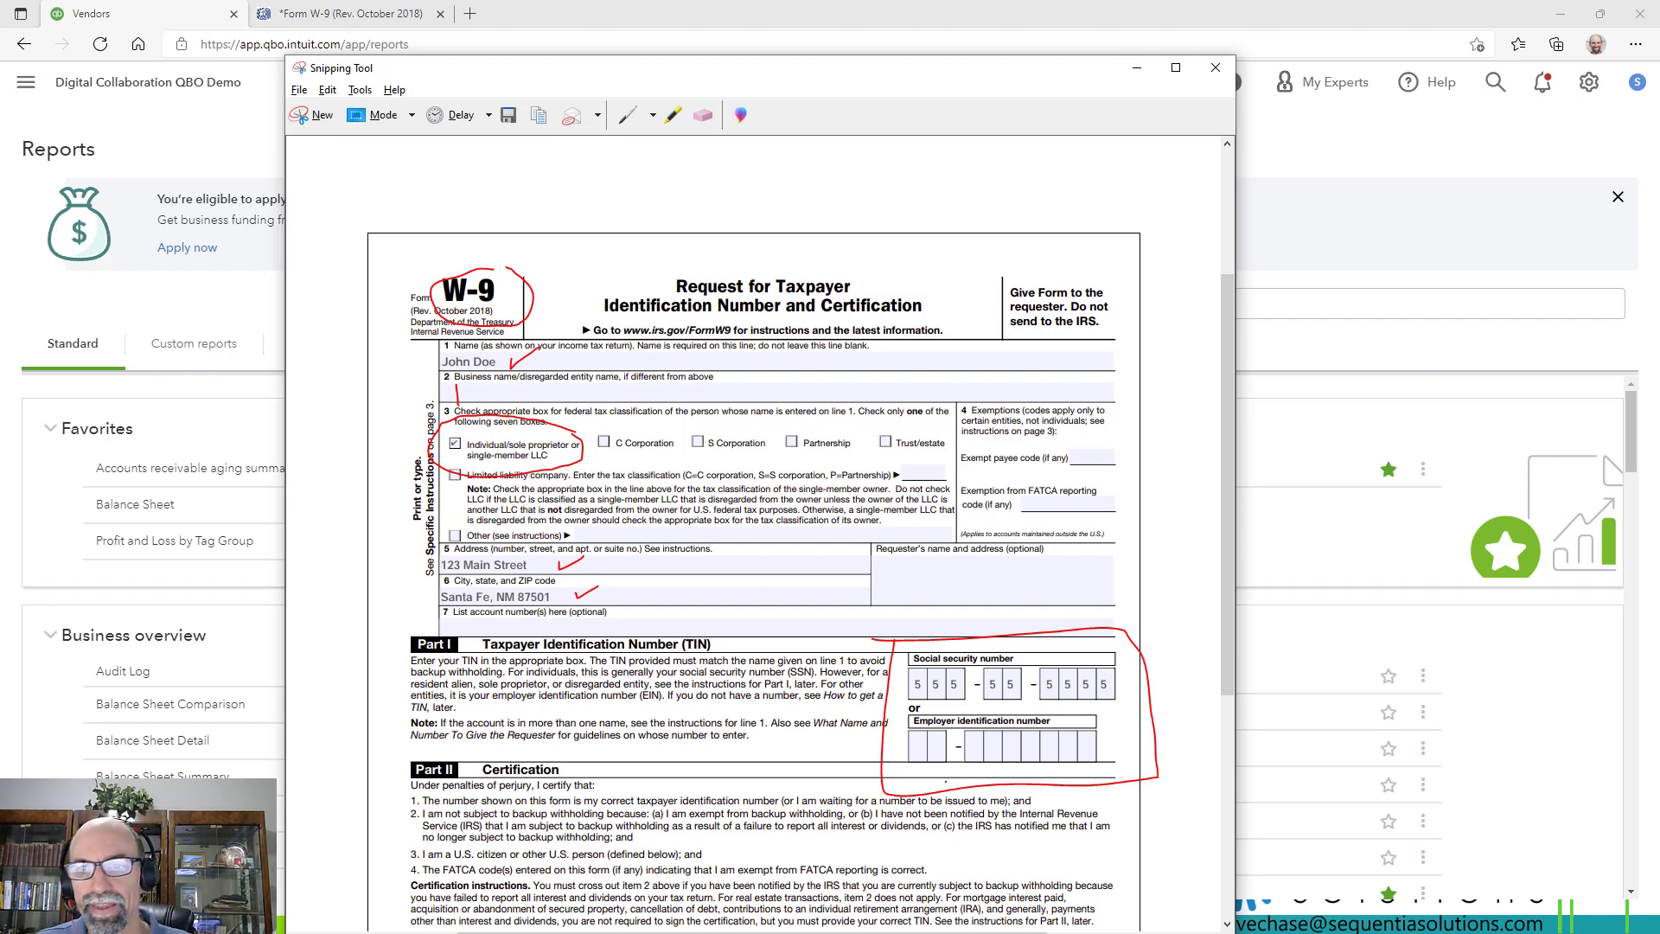
Drag the Snipping Tool capture aside to reveal the QuickBooks Reports page.
left_click_drag(1227, 531, 1222, 766)
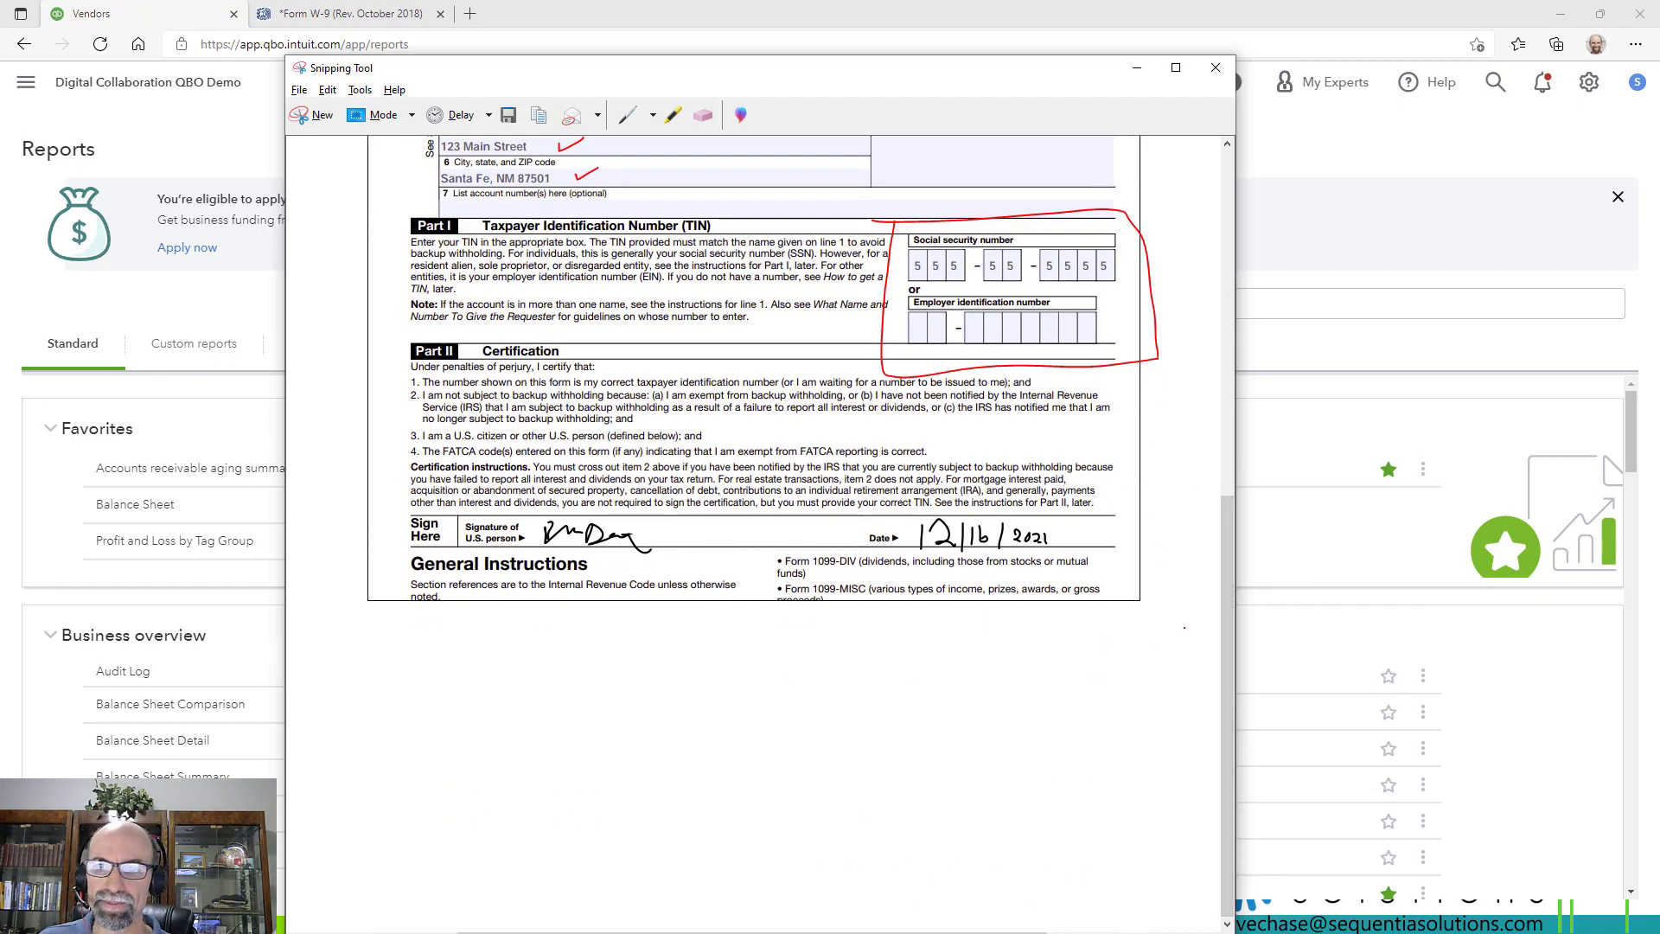
left_click_drag(1227, 631, 1243, 391)
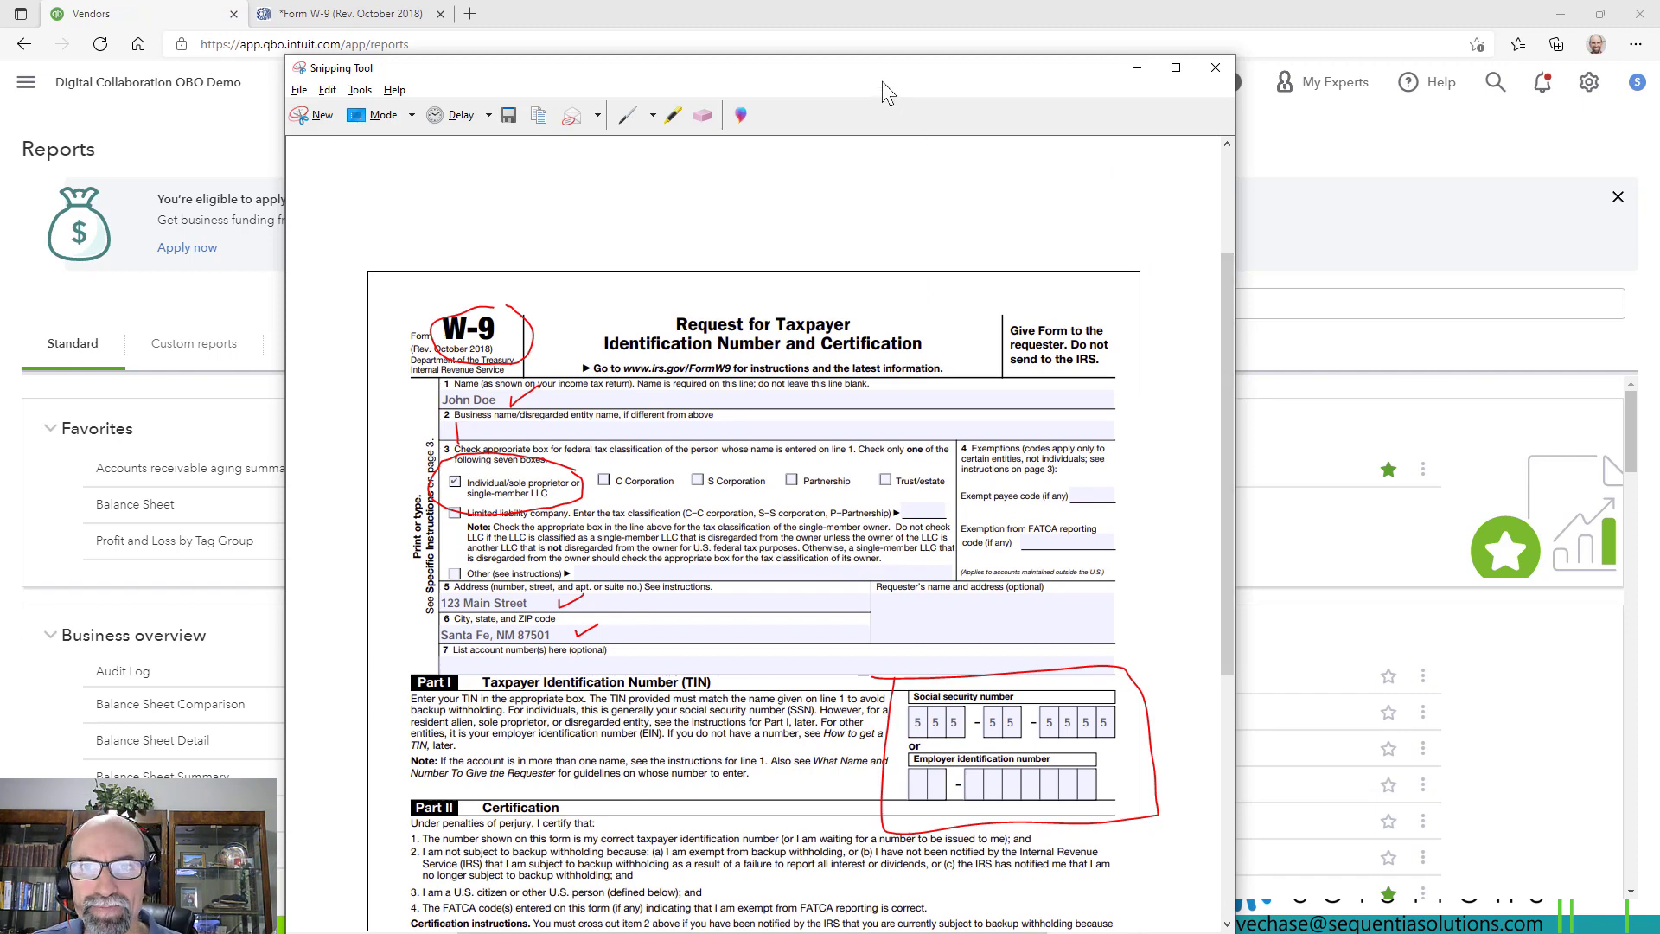
left_click_drag(888, 92, 1659, 199)
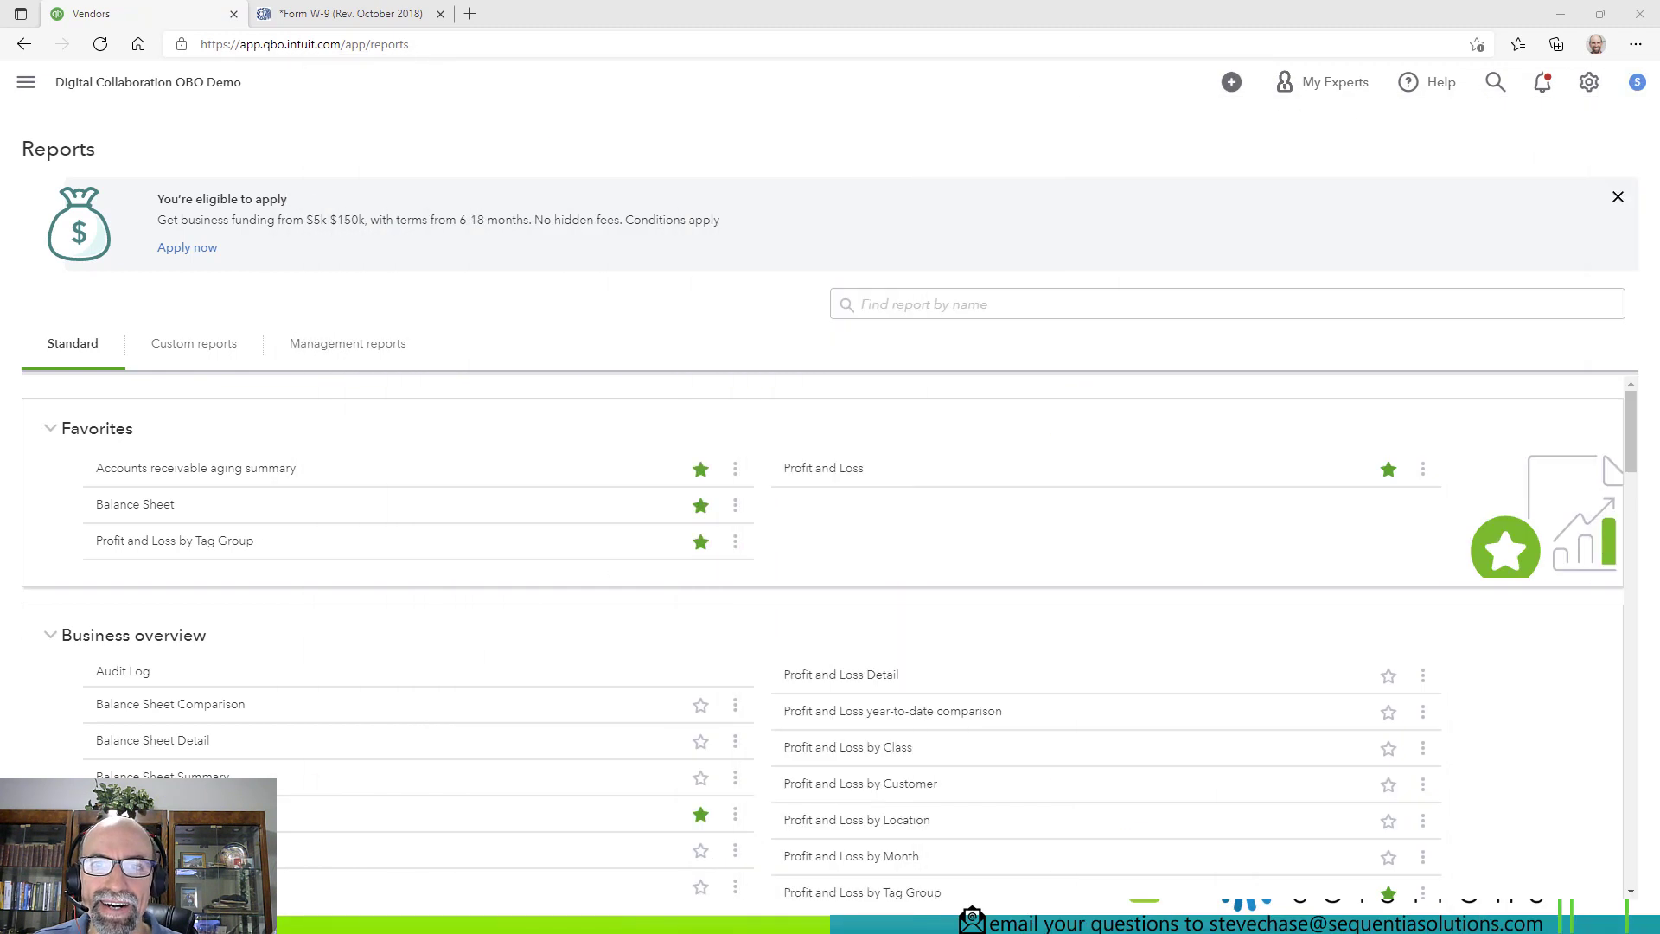
Start a new vendor from Expenses > Vendors and begin entering the contractor's details.
left_click(38, 96)
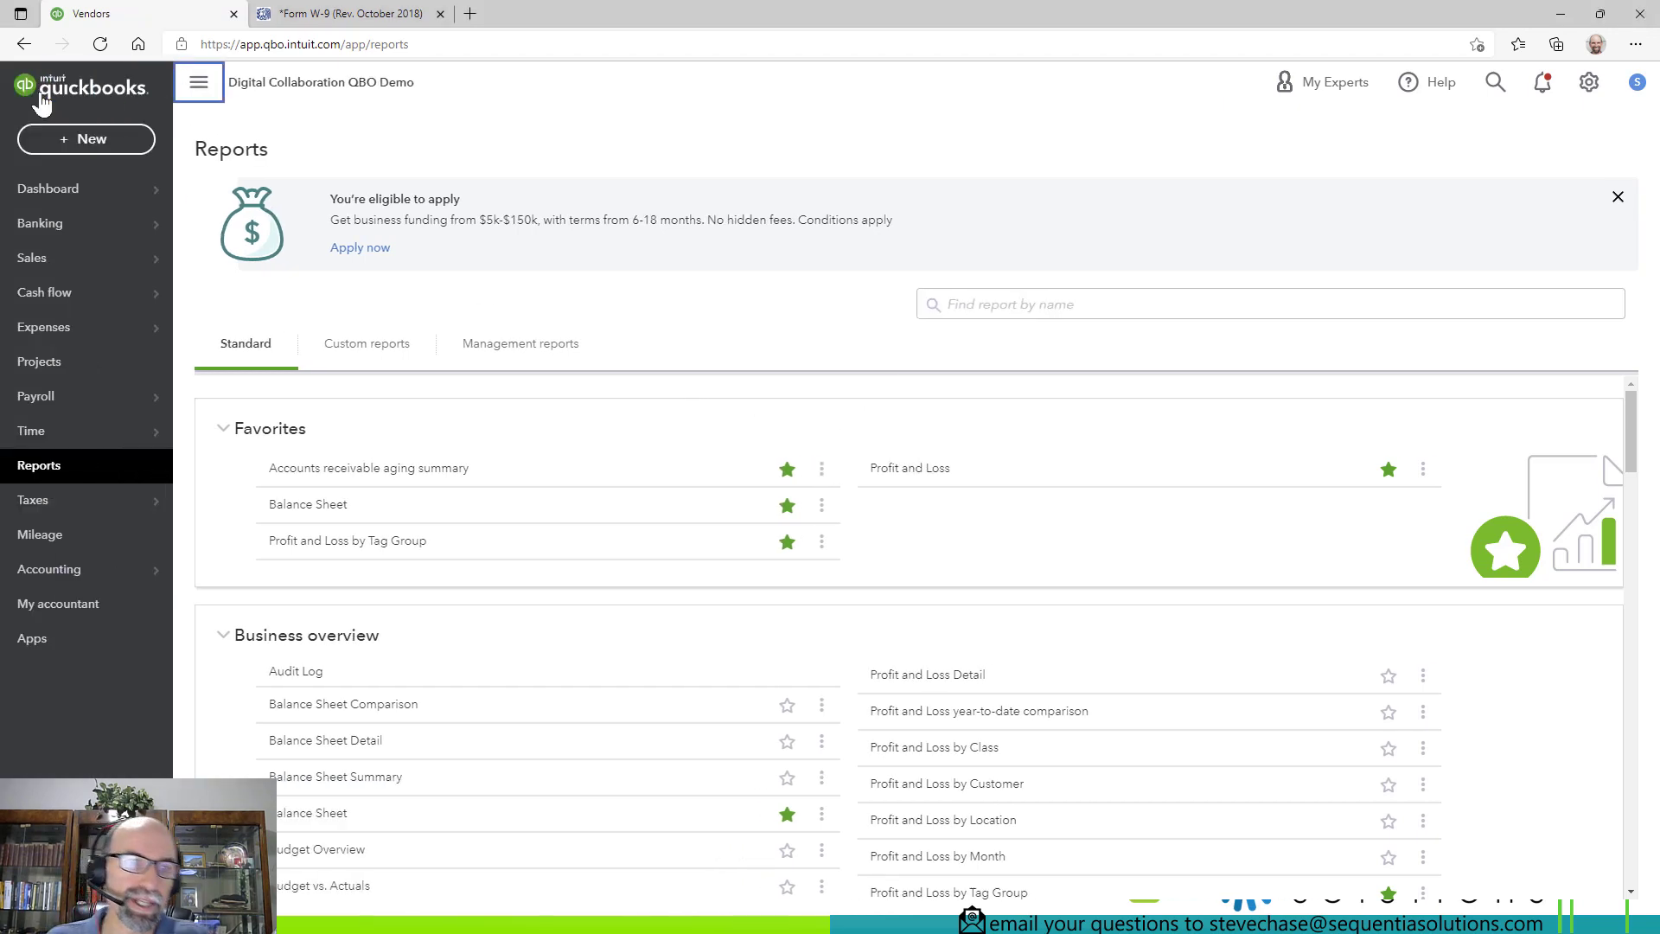
mouse_move(87, 337)
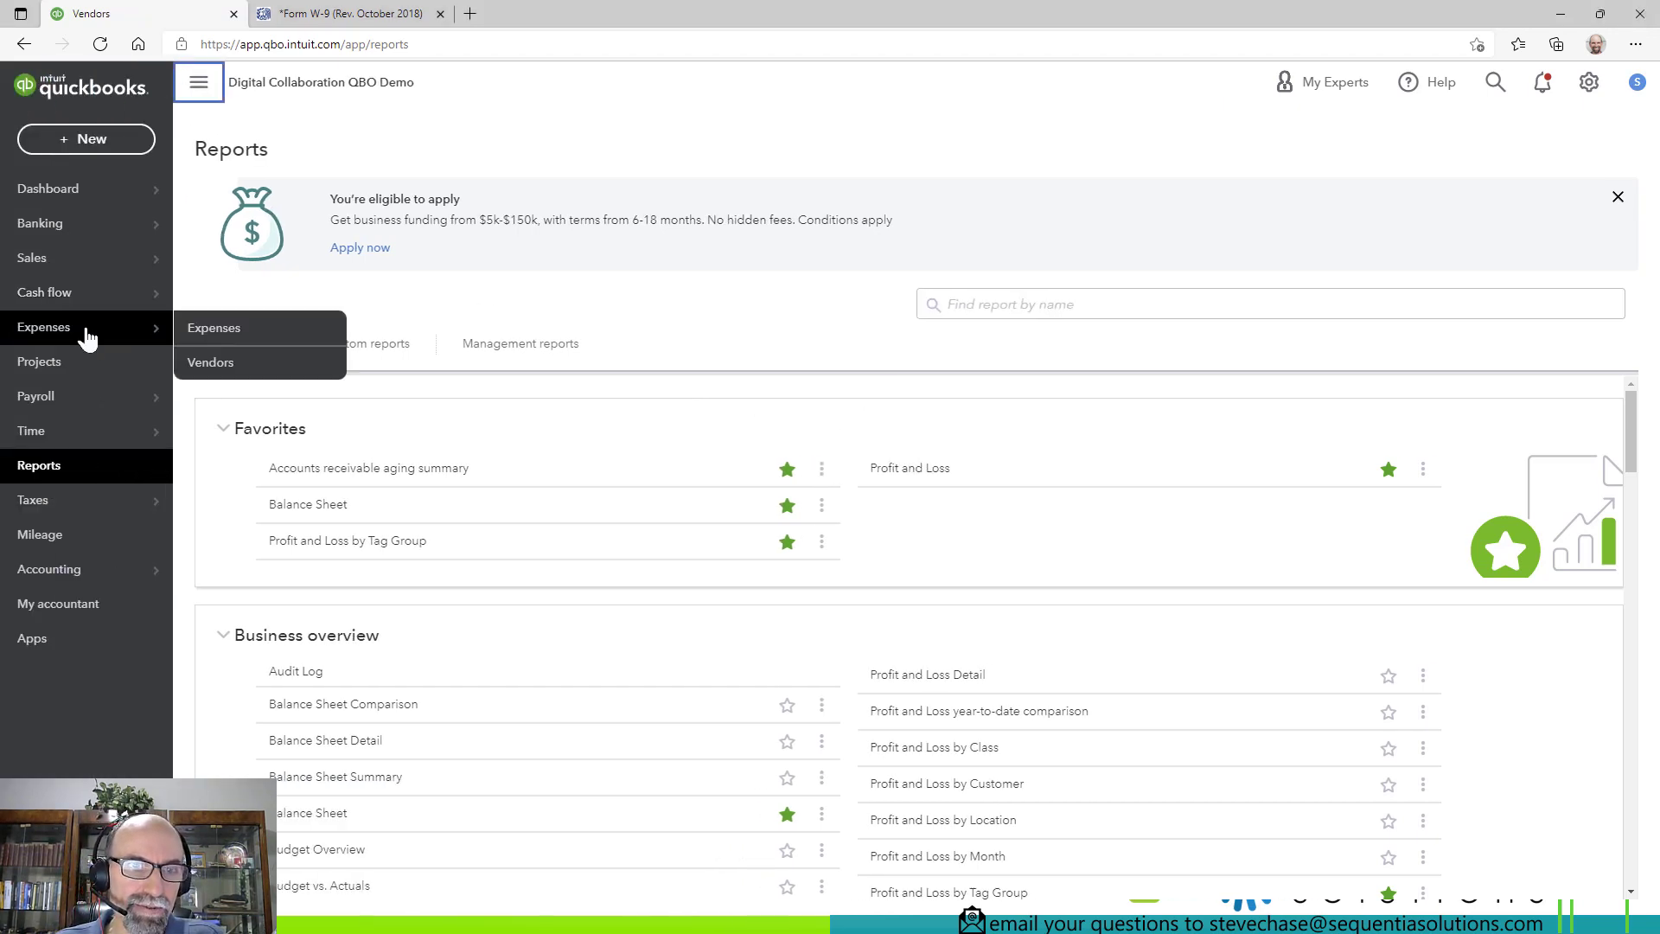
left_click(252, 373)
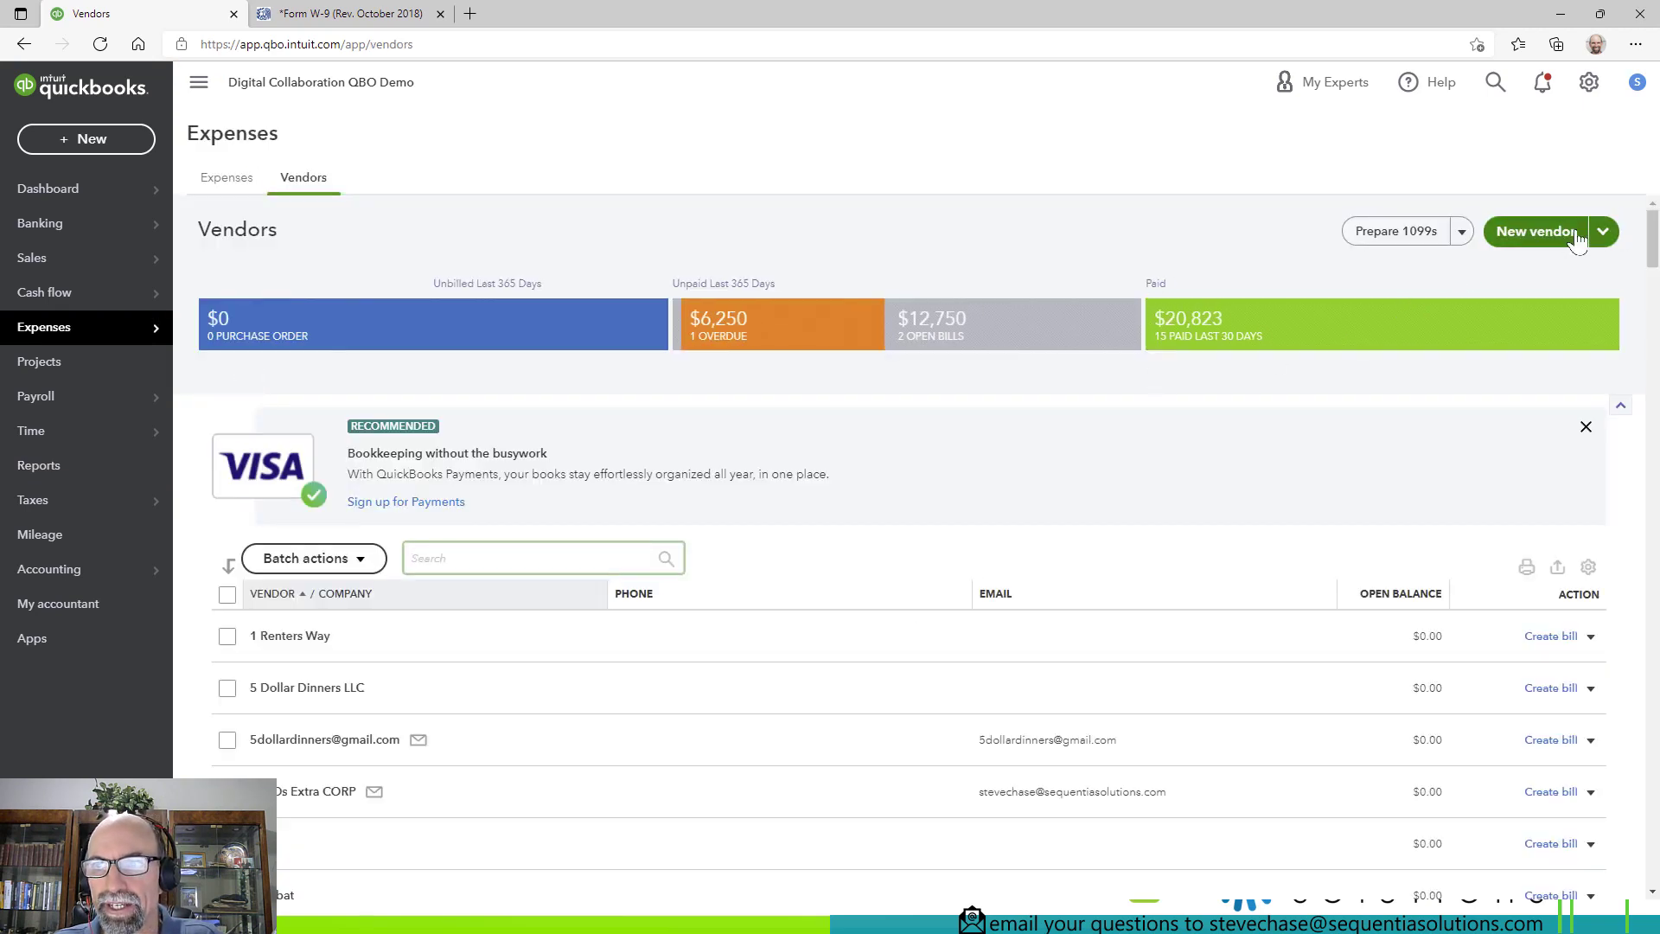
left_click(1552, 245)
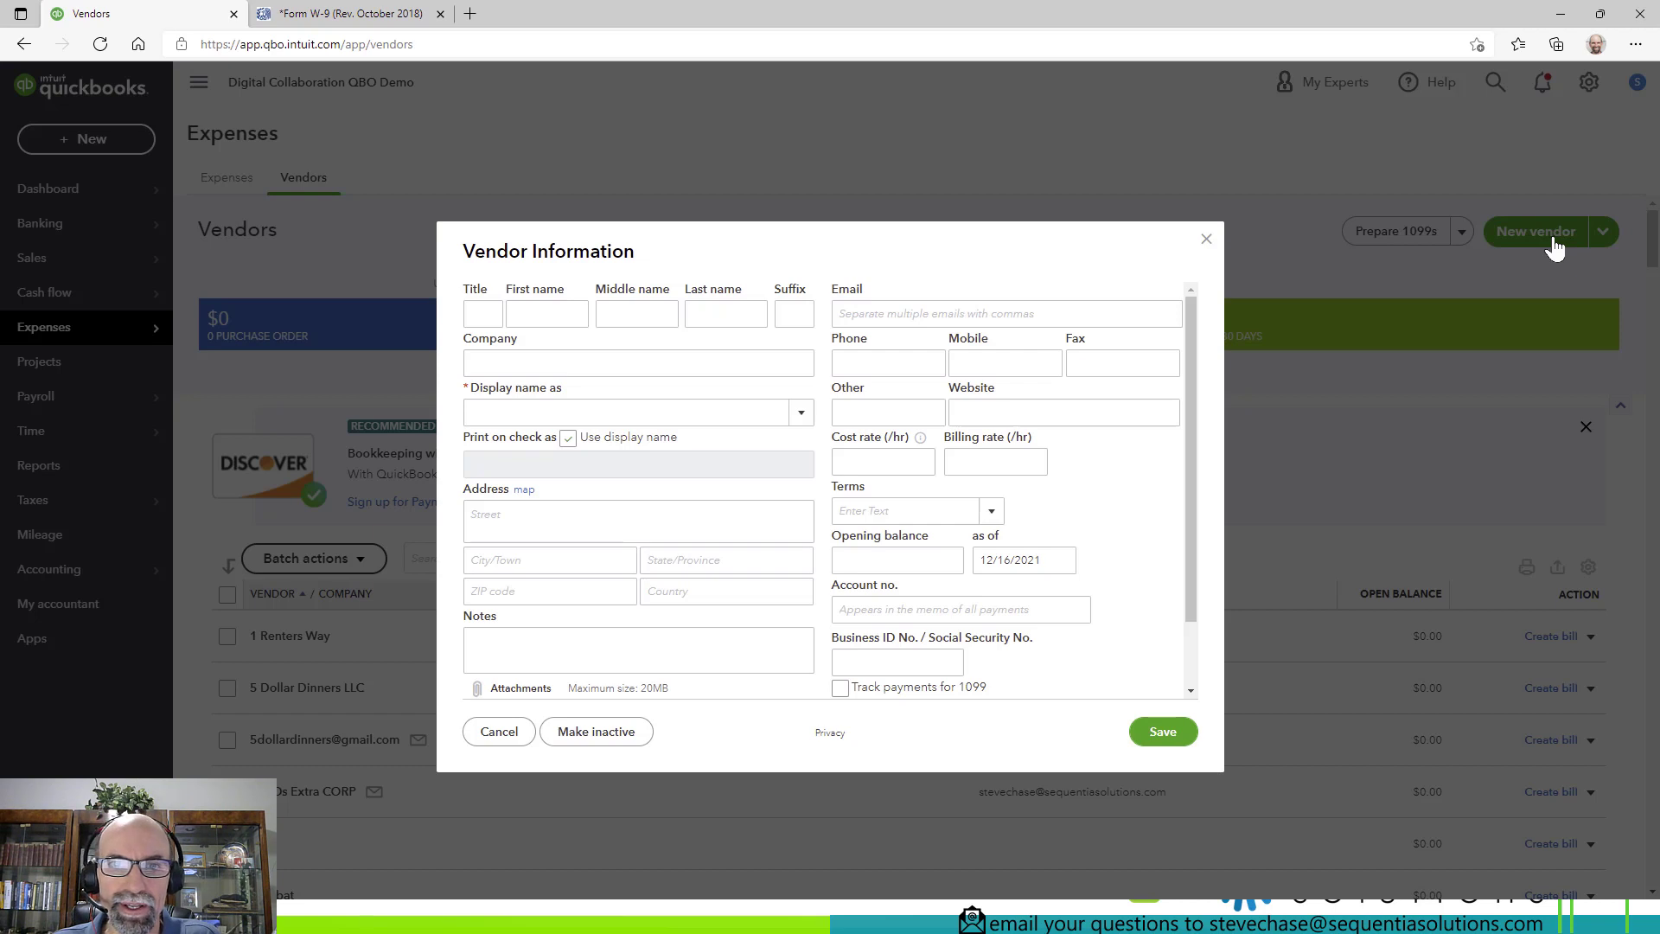
left_click(771, 352)
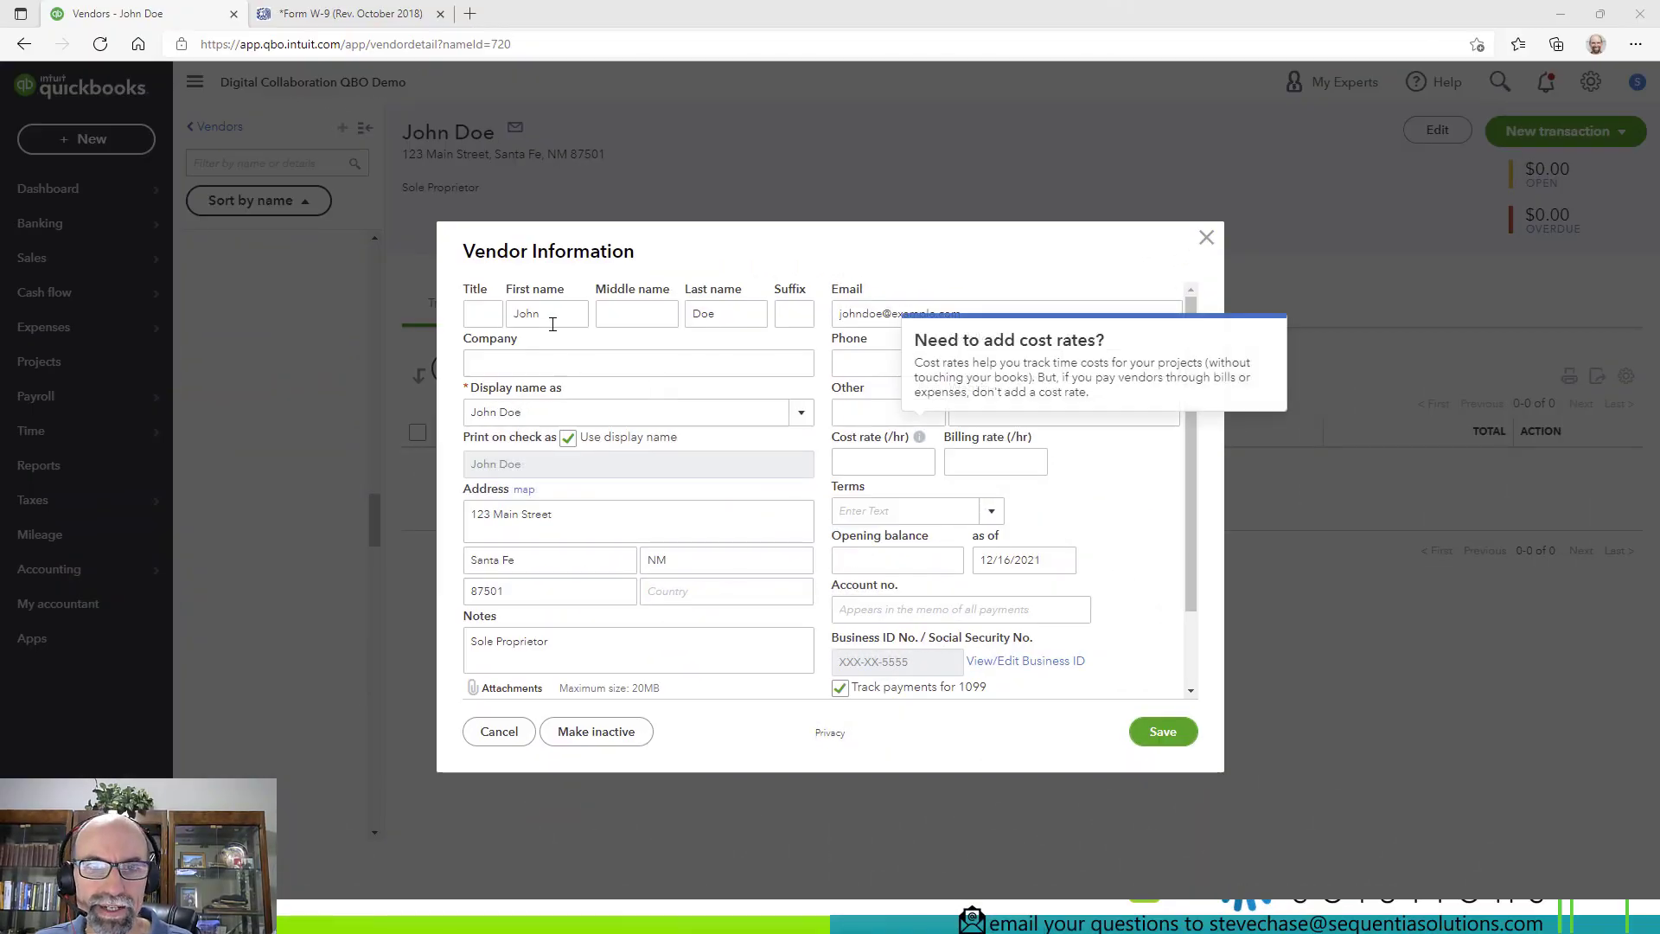
double_click(723, 316)
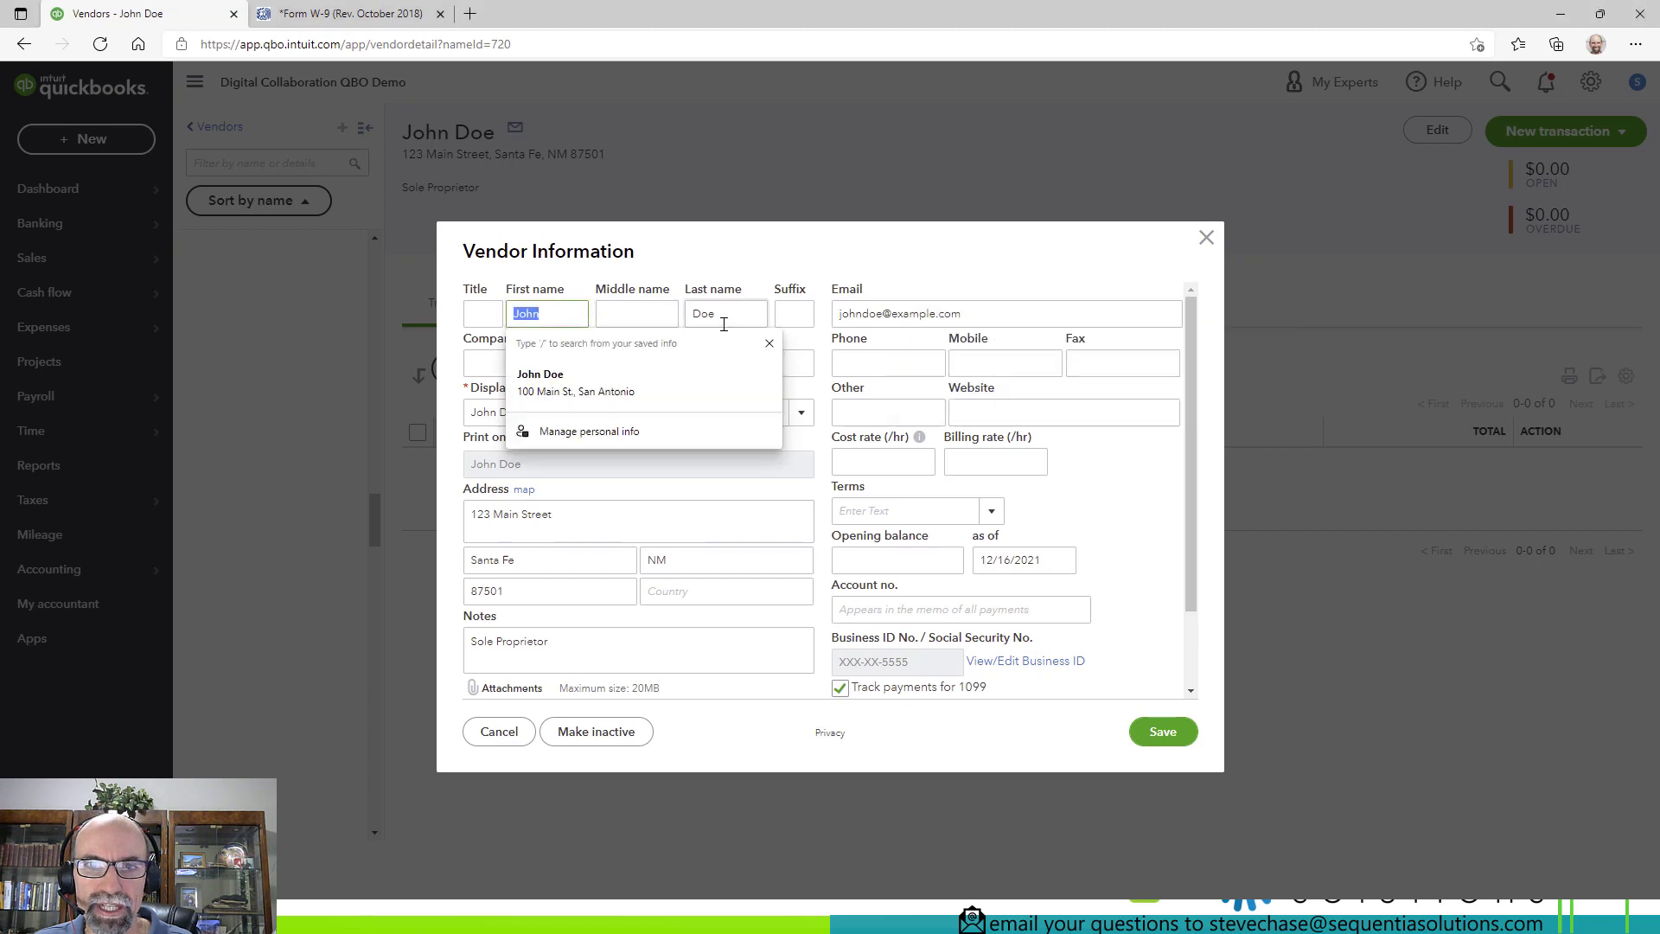
triple_click(965, 310)
left_click(965, 310)
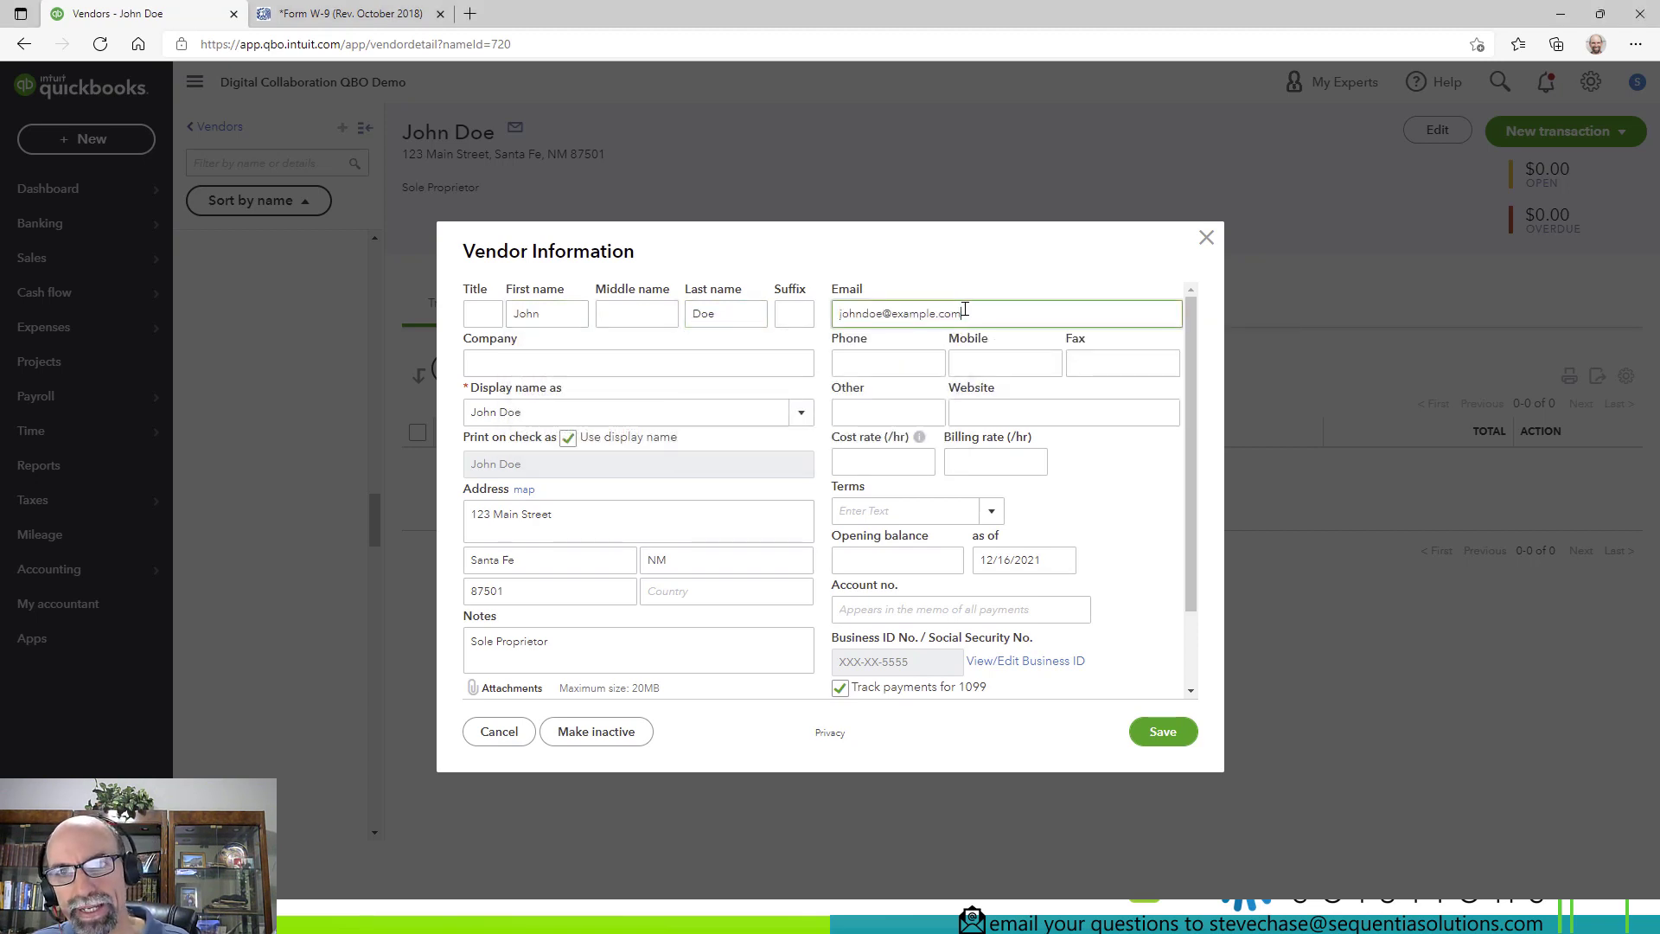
left_click_drag(964, 310, 837, 313)
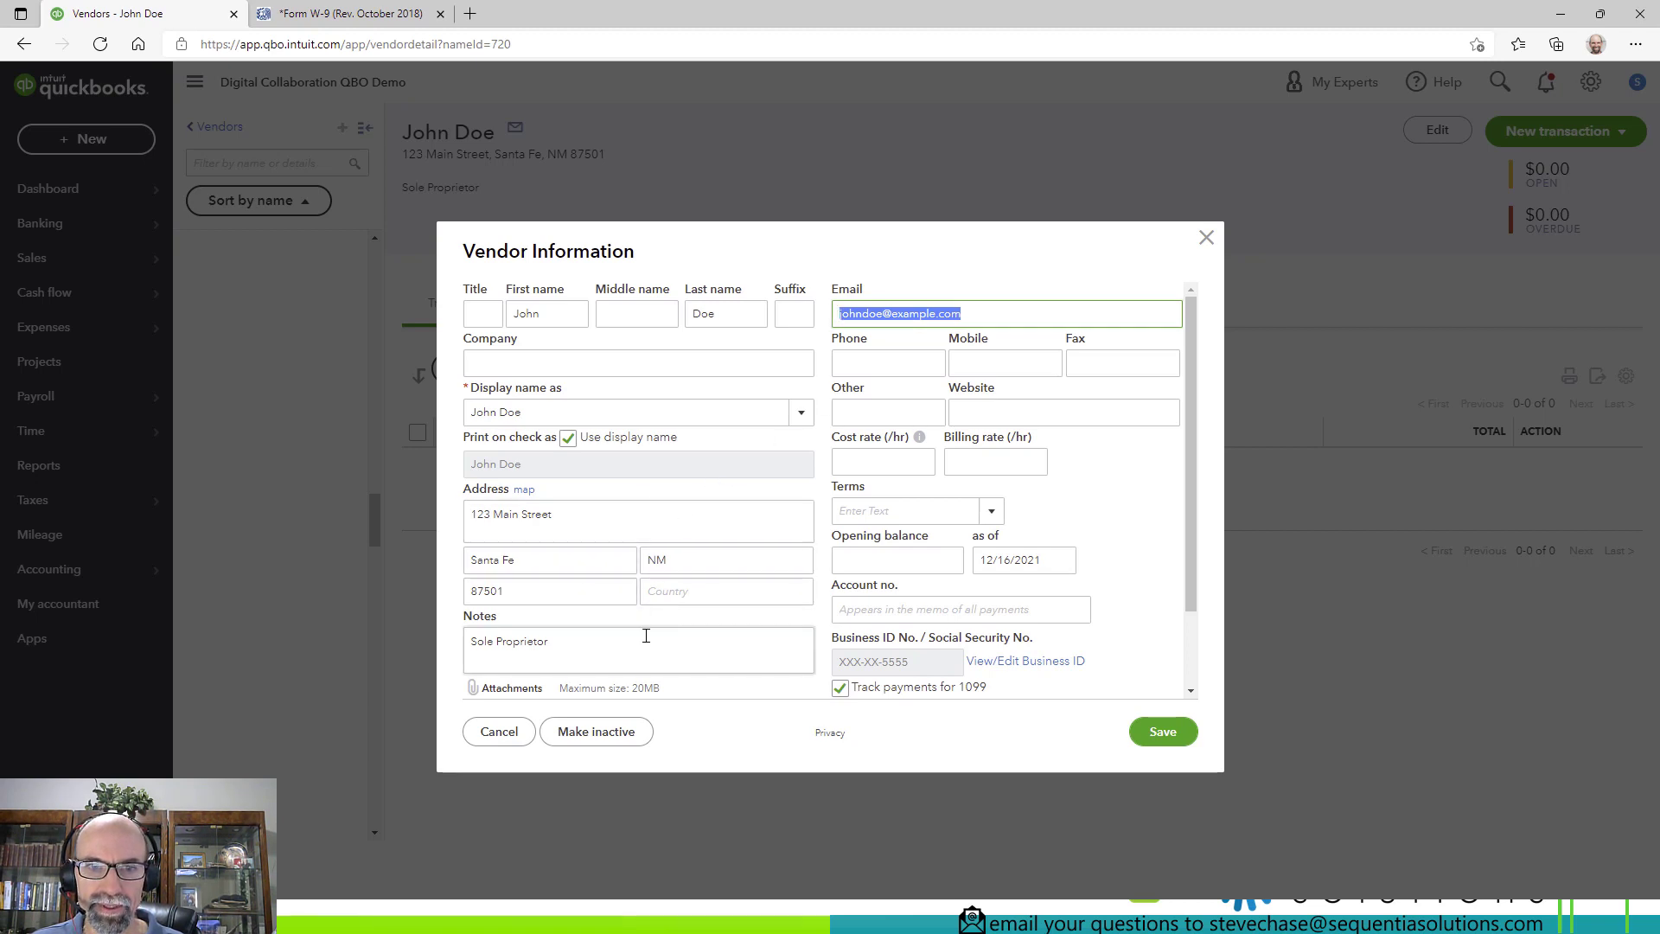
scroll(642, 627, "down", 1)
left_click_drag(550, 545, 471, 551)
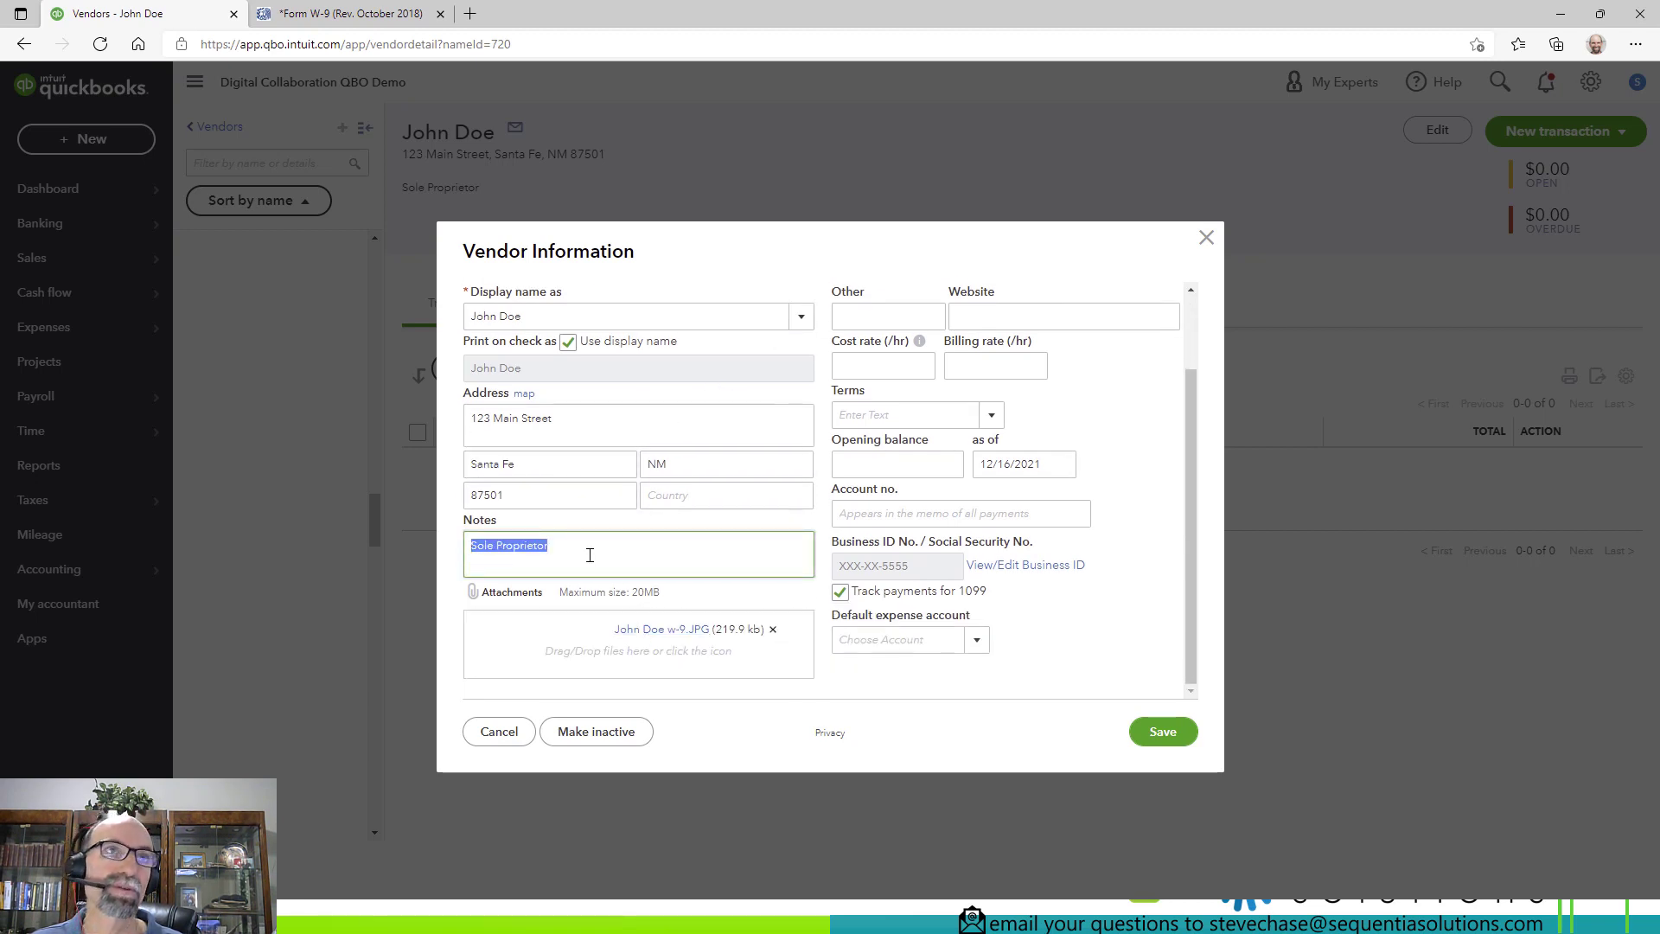
left_click_drag(589, 554, 472, 545)
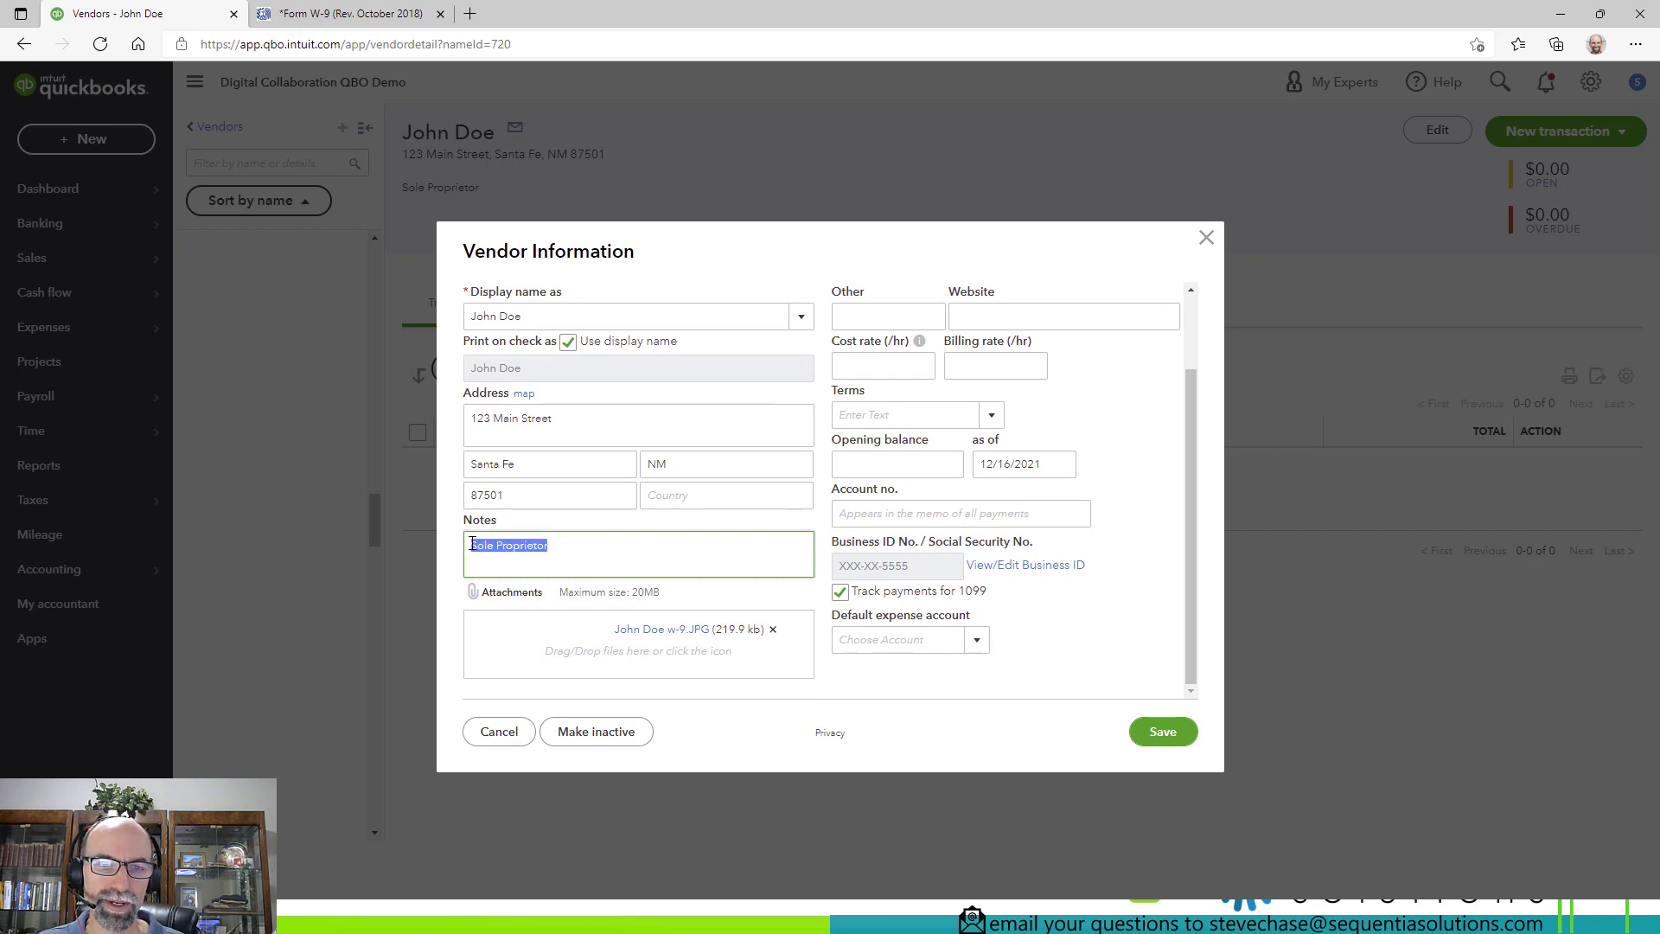
left_click(579, 539)
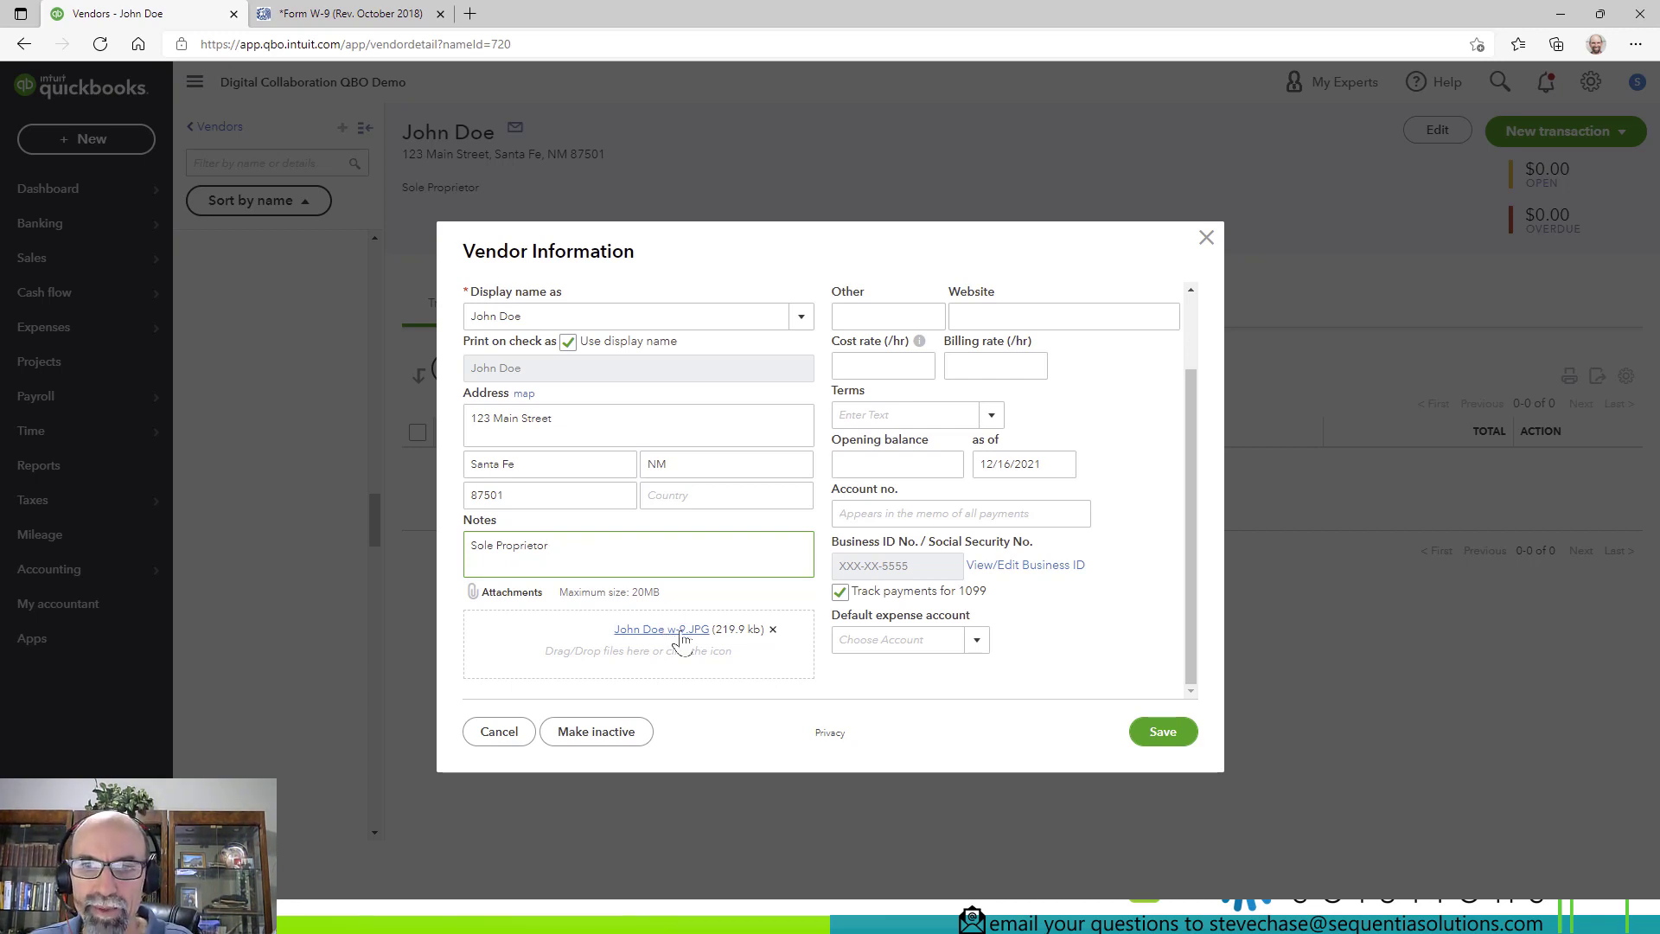
left_click(839, 593)
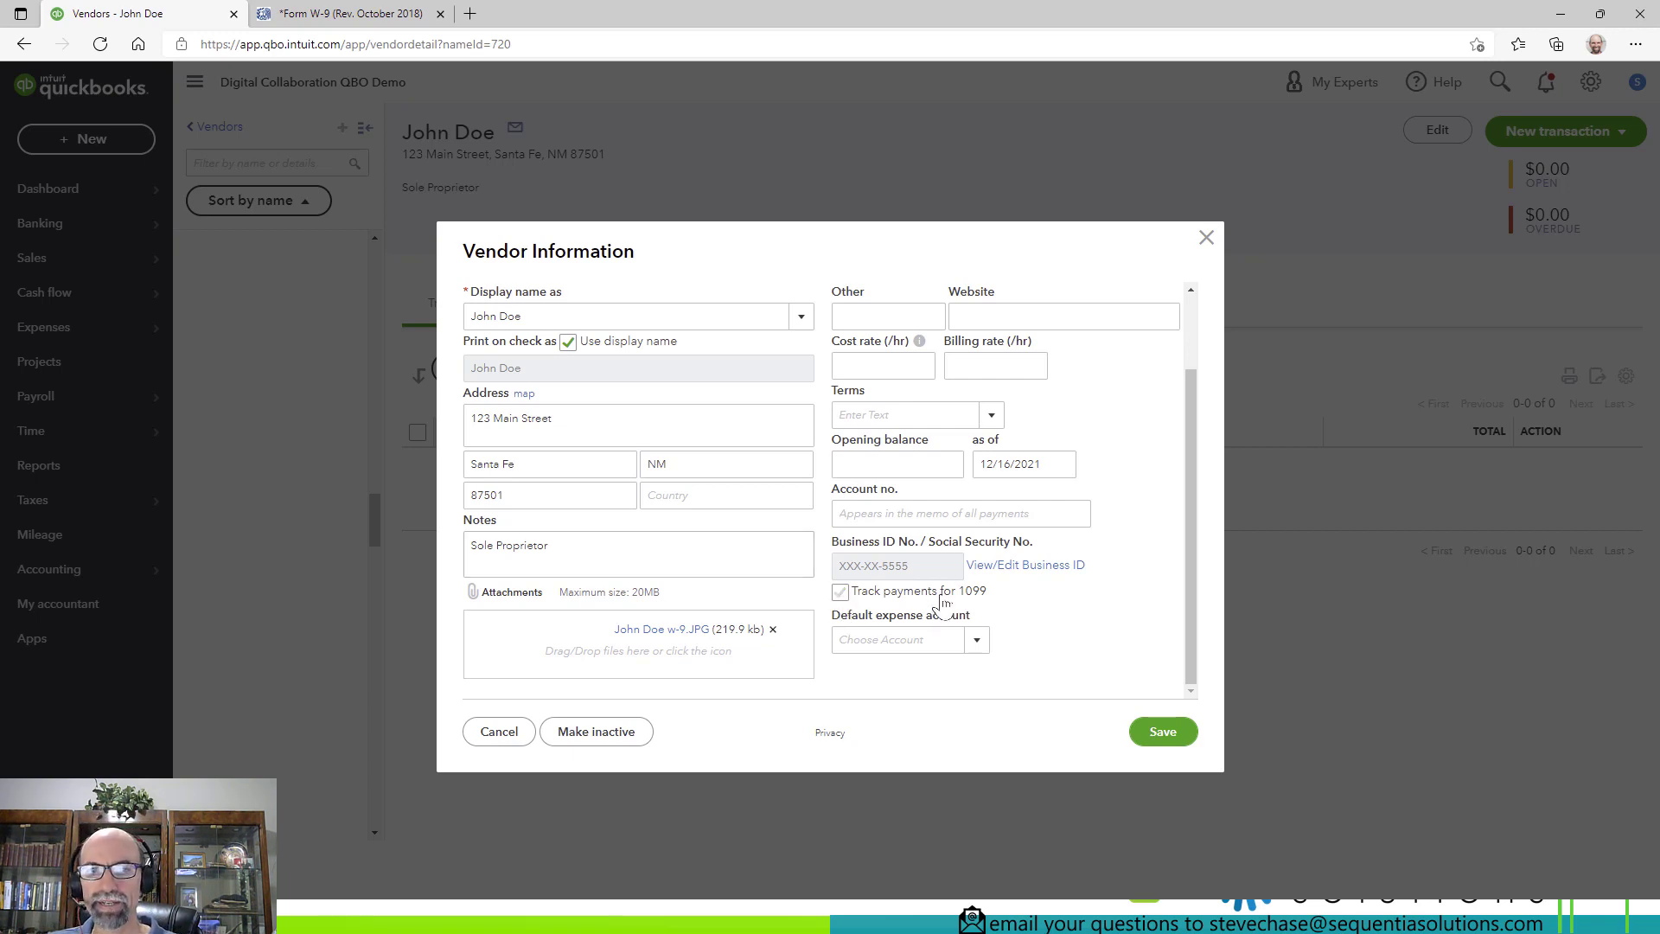
left_click(840, 595)
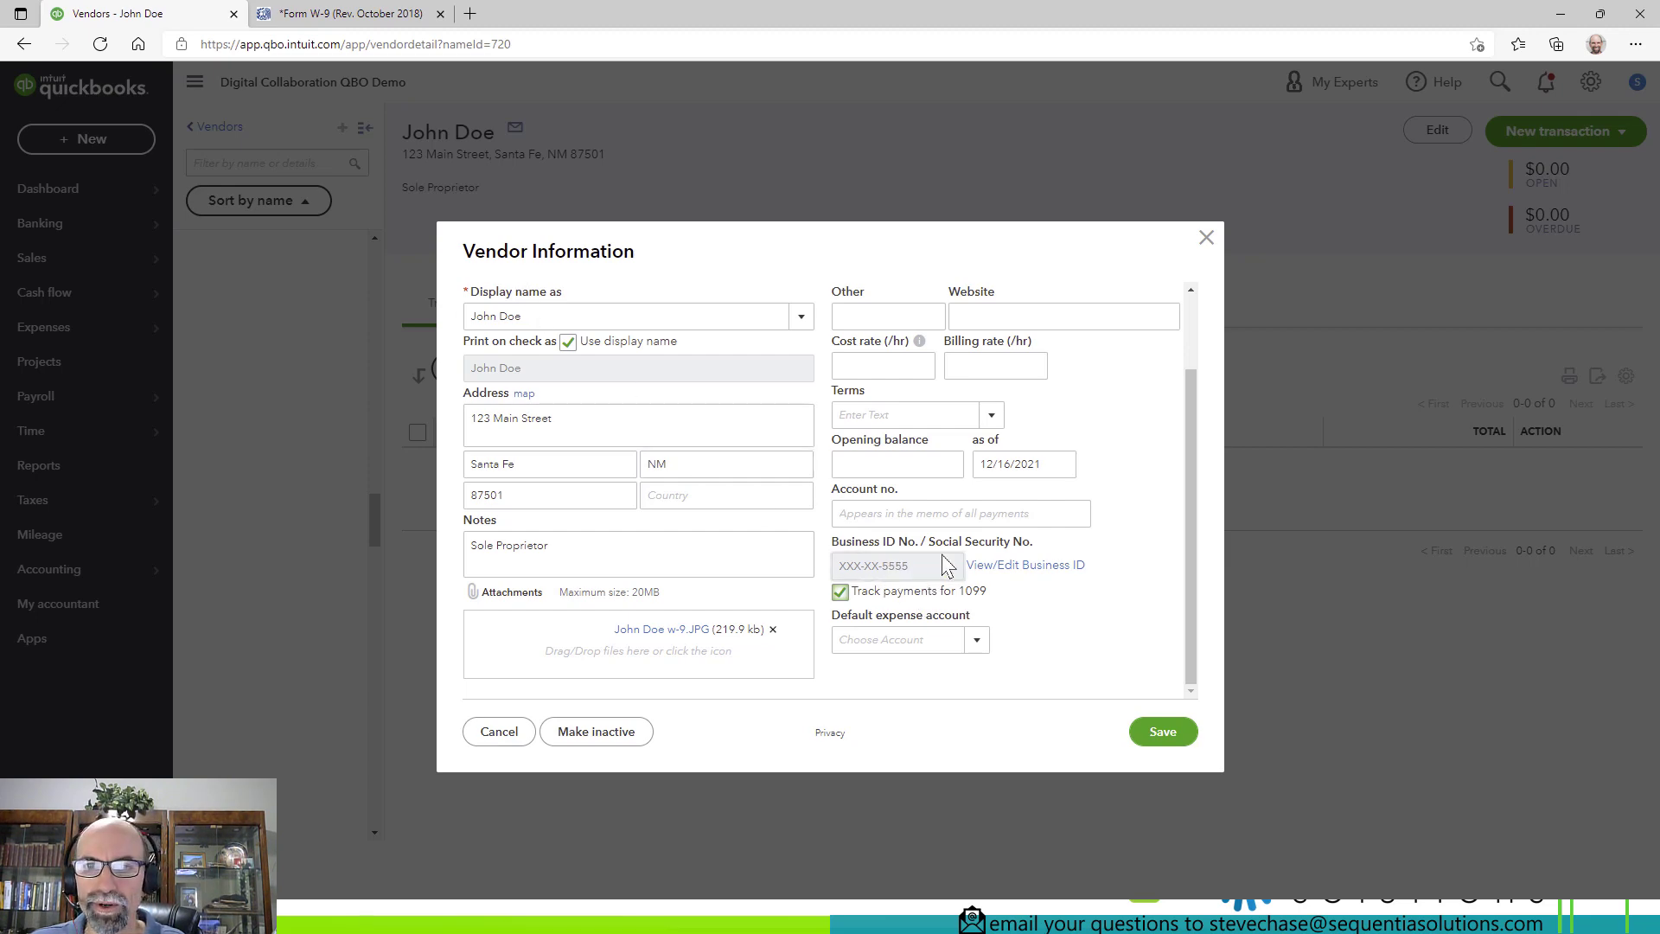
Draw an ink line joining the SSN and EIN boxes on the W-9 PDF.
key("ctrl+Tab")
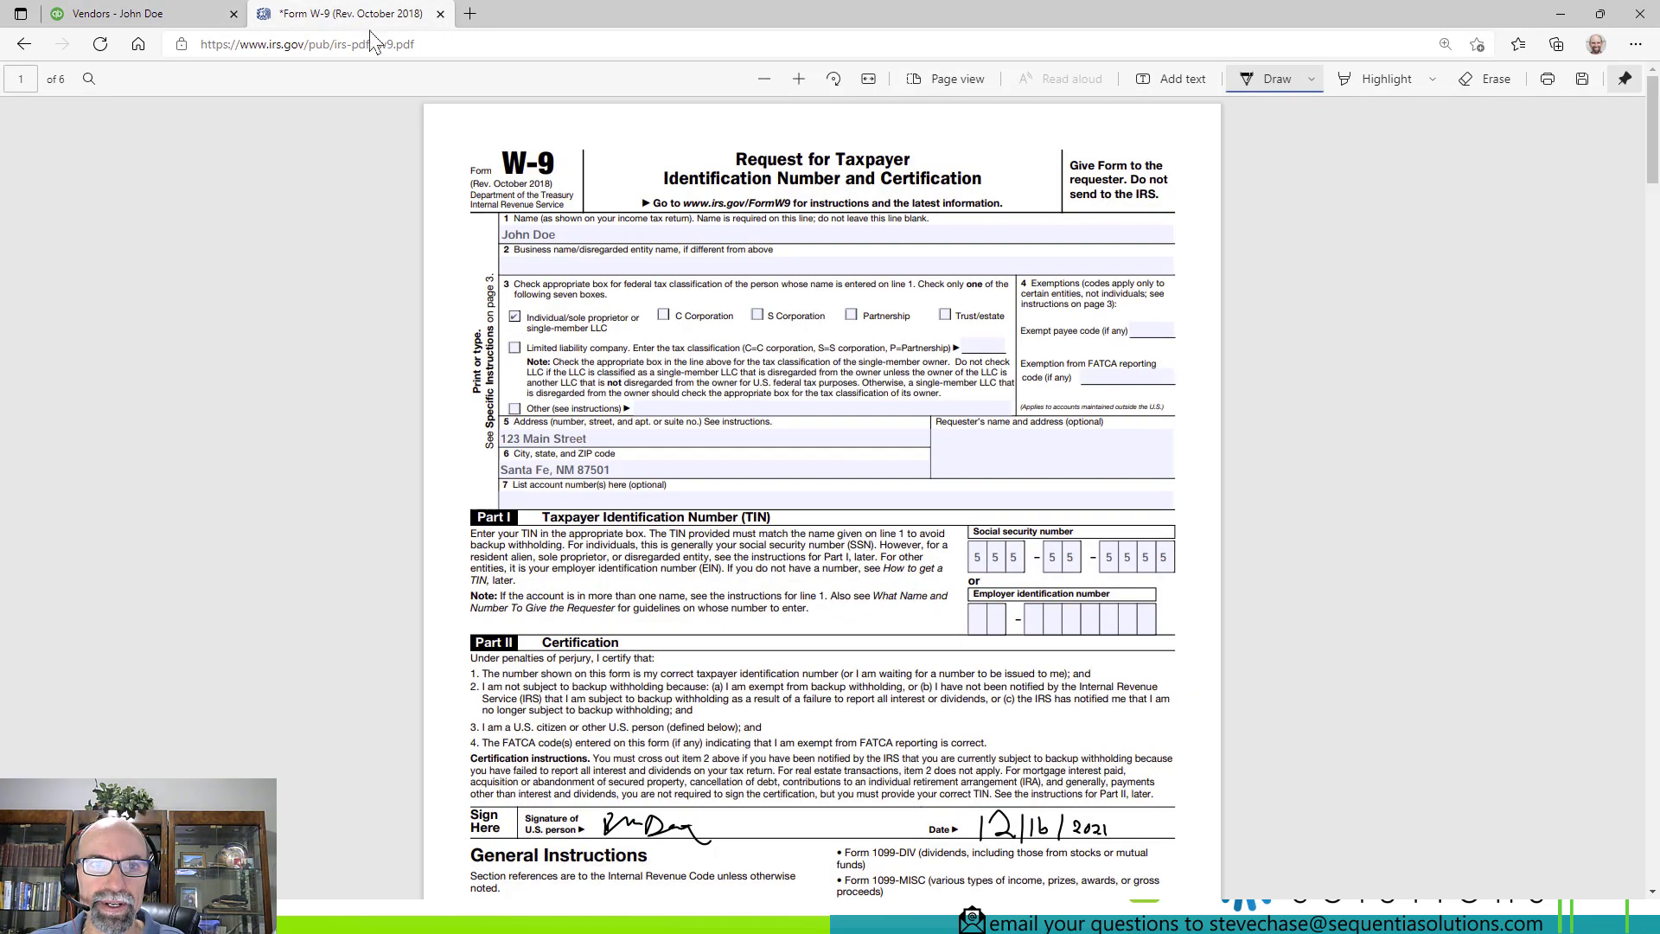
scroll(804, 447, "up", 2)
left_click(802, 450)
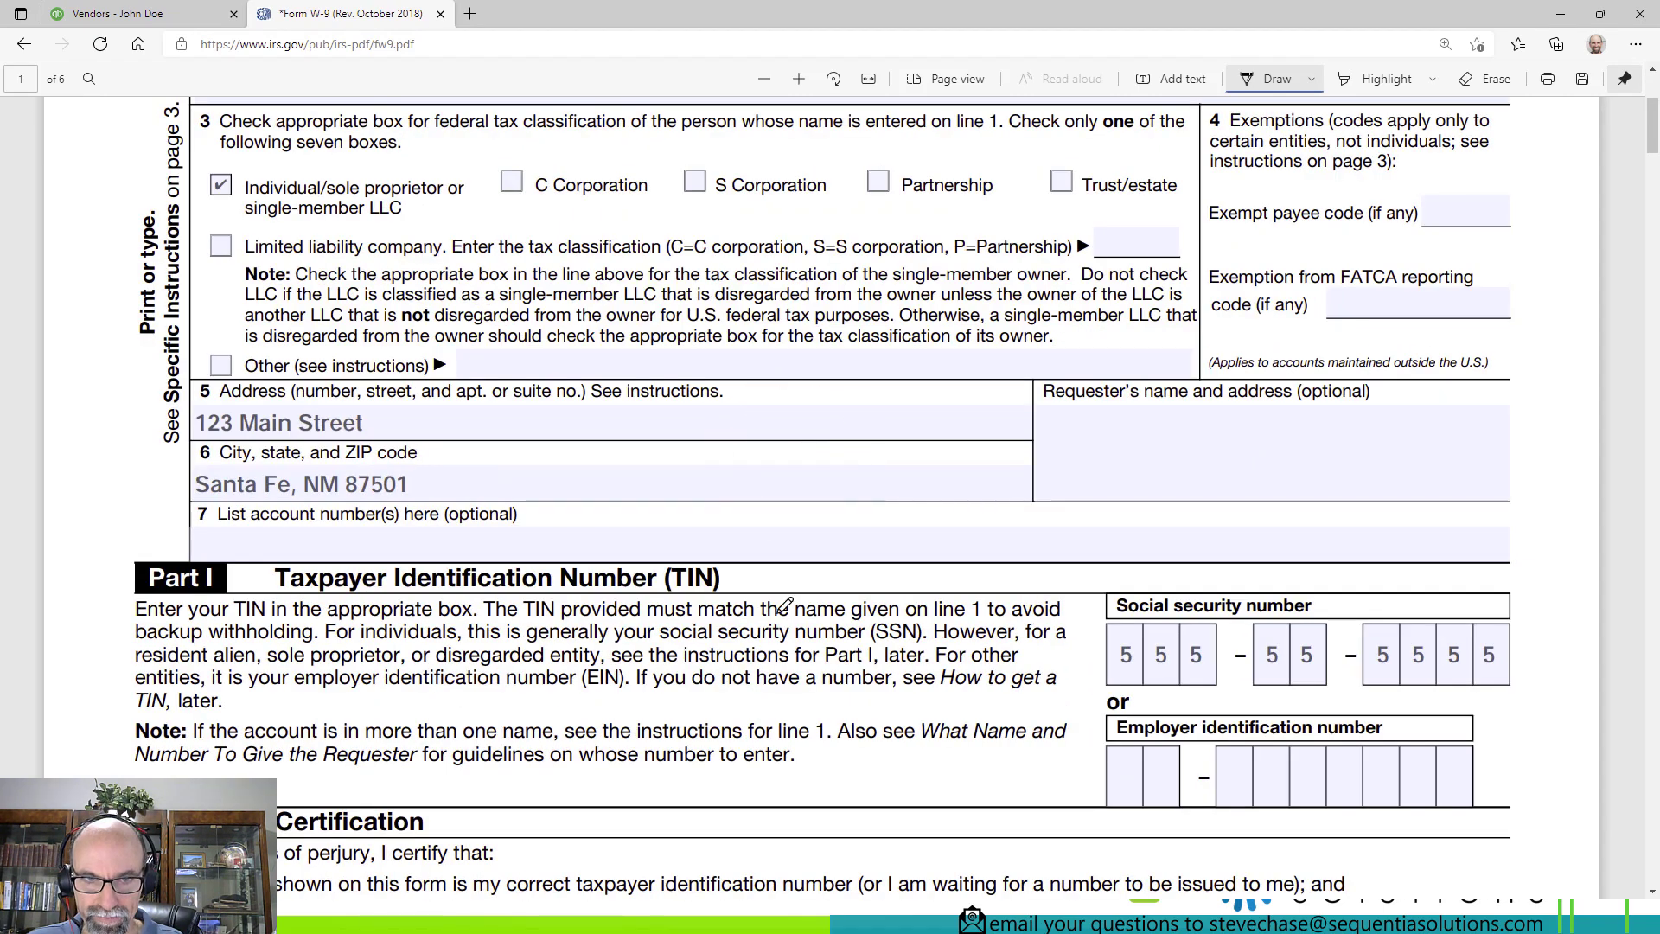
mouse_move(1107, 627)
left_mouse_down()
mouse_move(1081, 638)
mouse_move(1110, 775)
left_mouse_up()
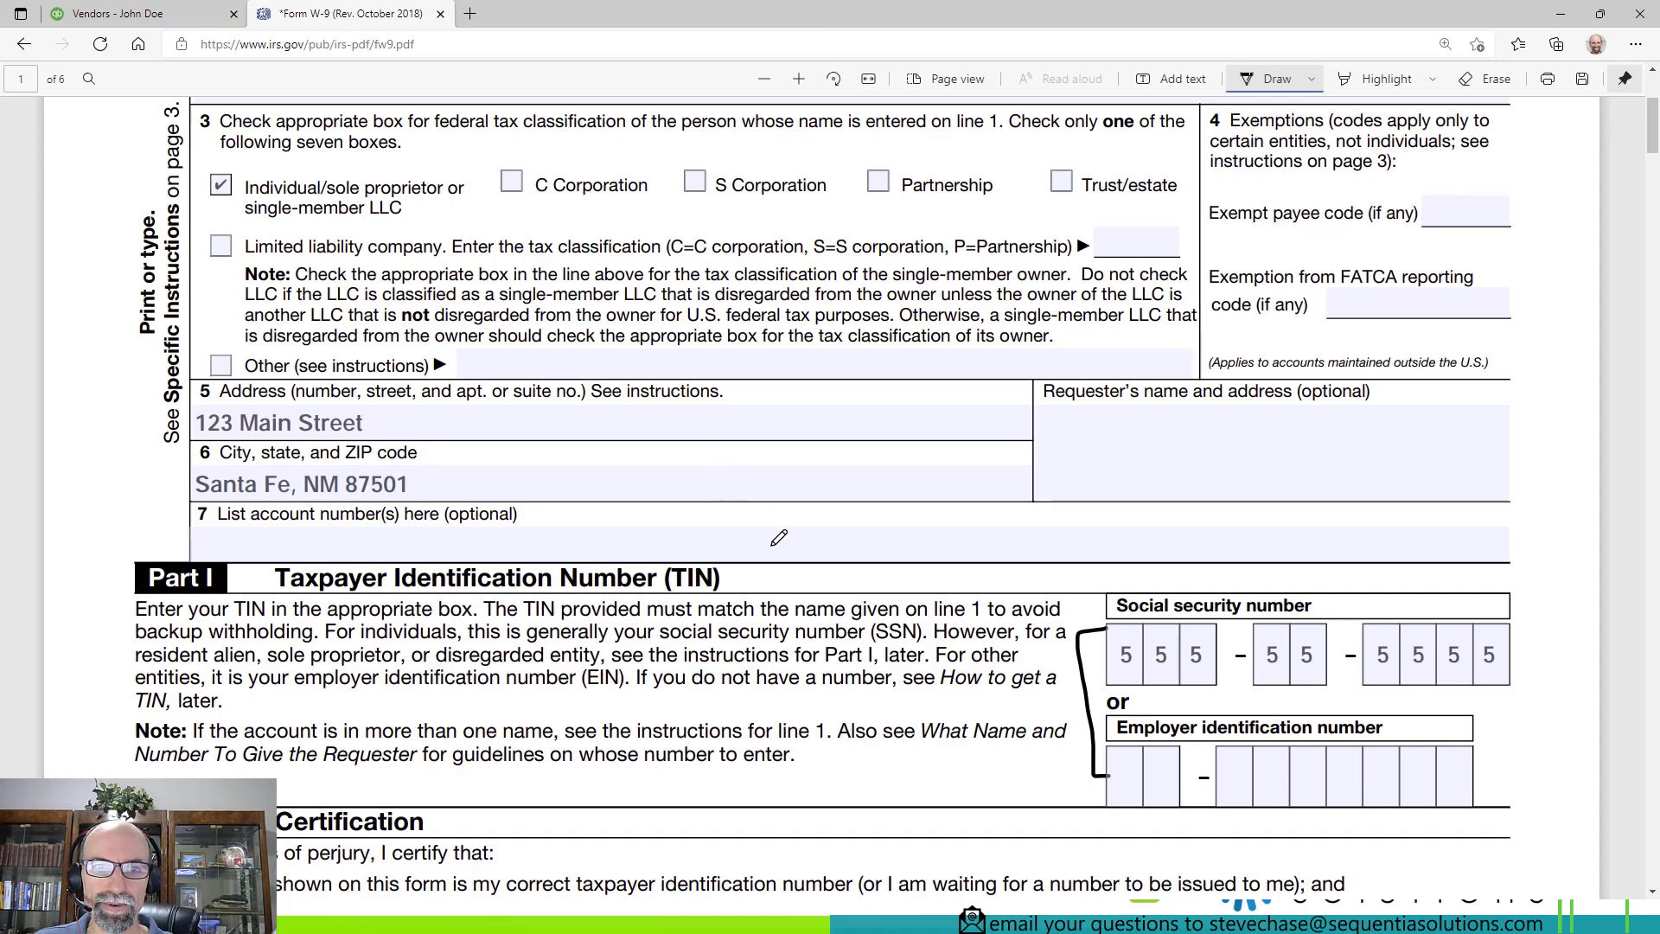
scroll(713, 466, "up", 3)
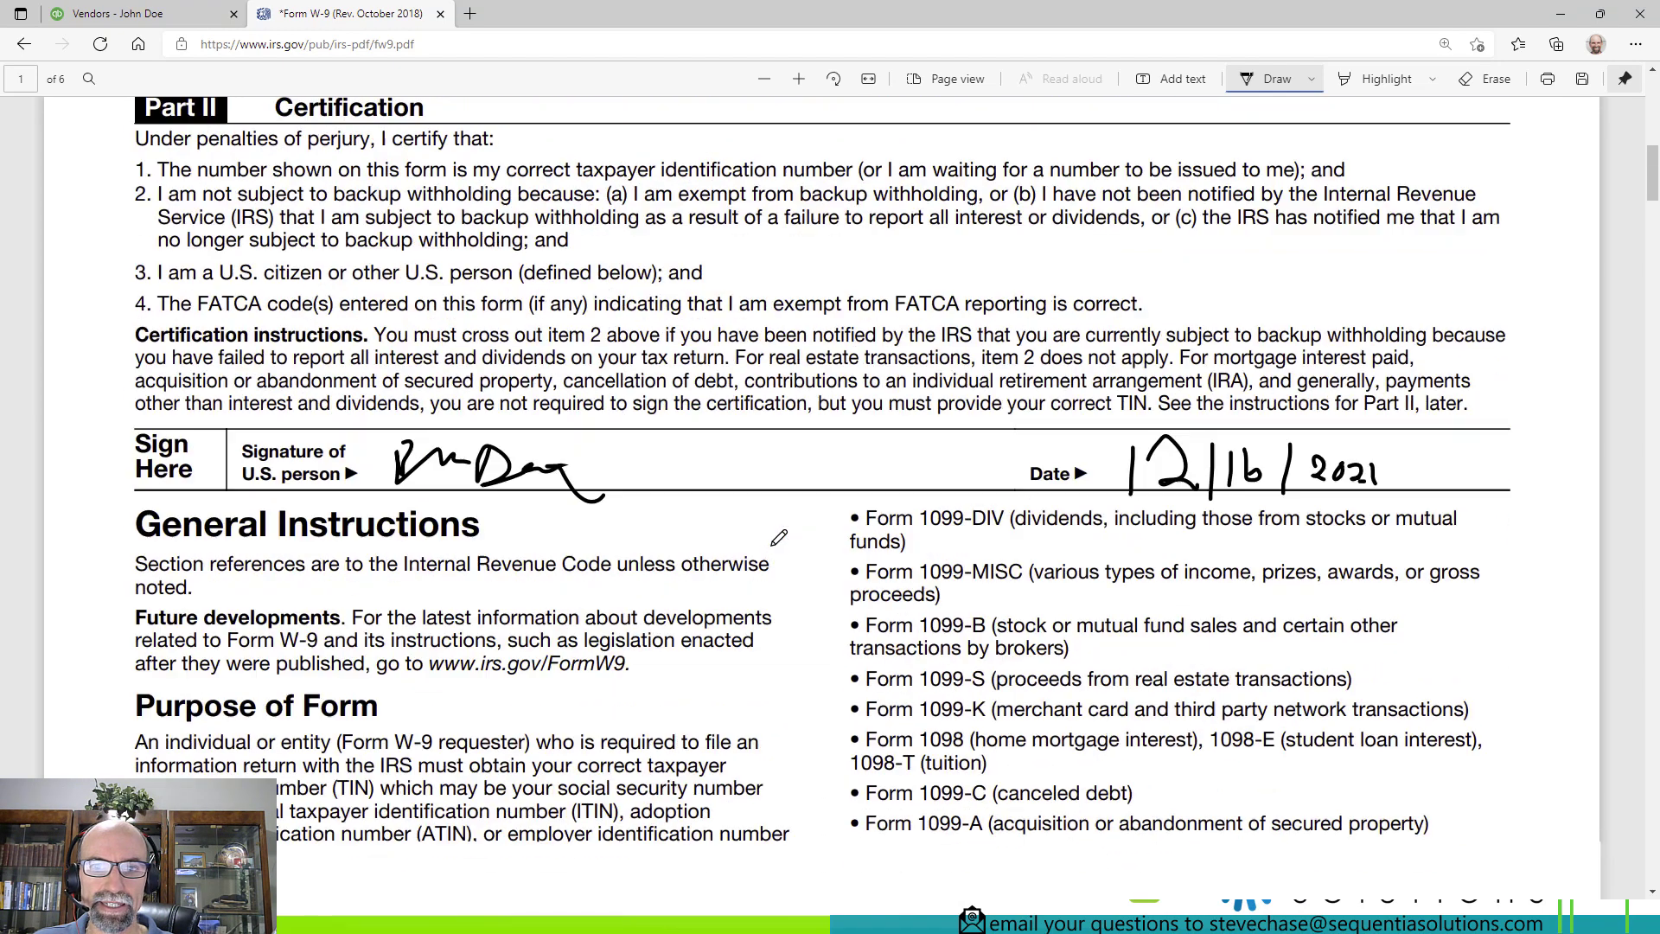
scroll(779, 537, "down", 5)
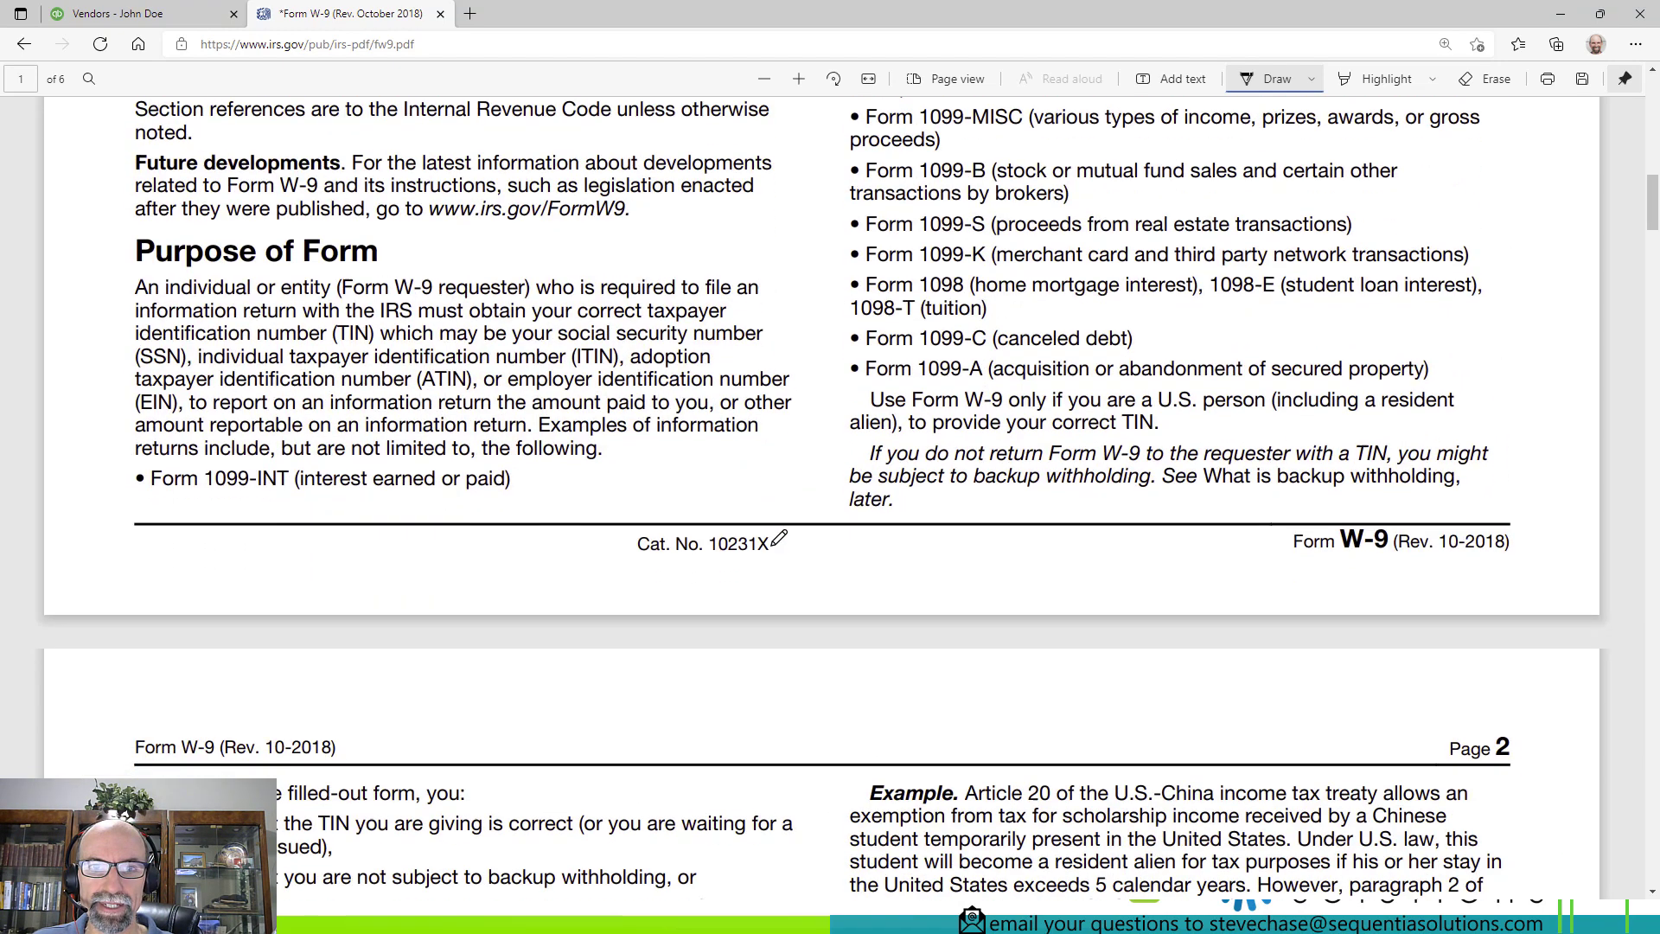
scroll(779, 537, "up", 6)
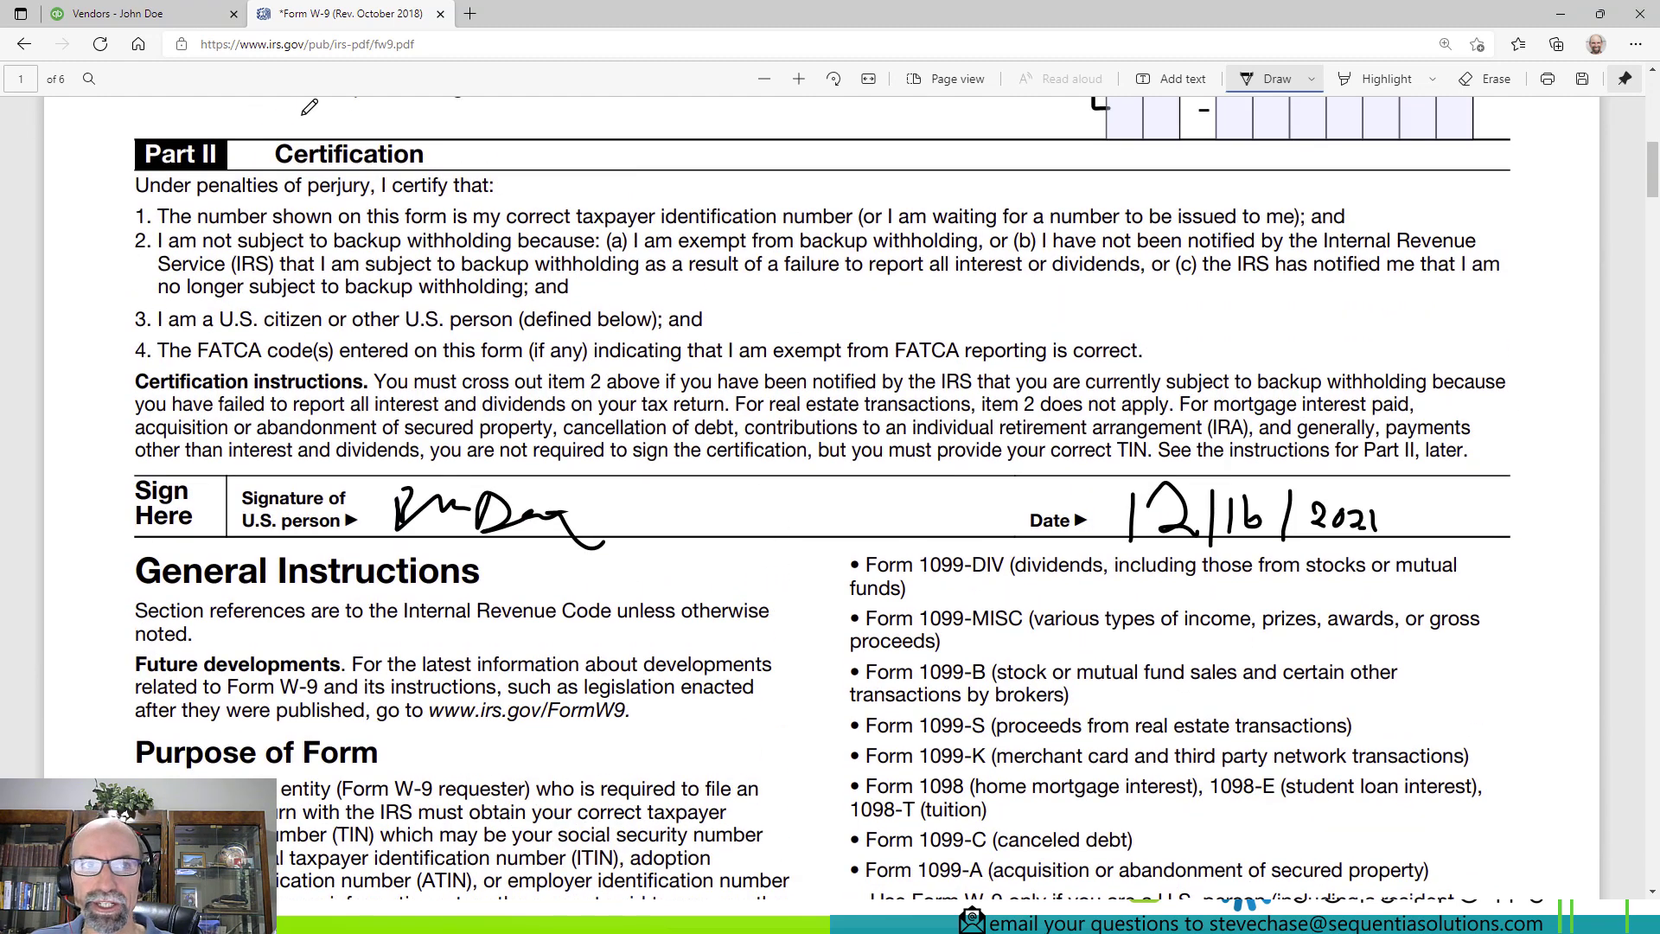
left_click(117, 13)
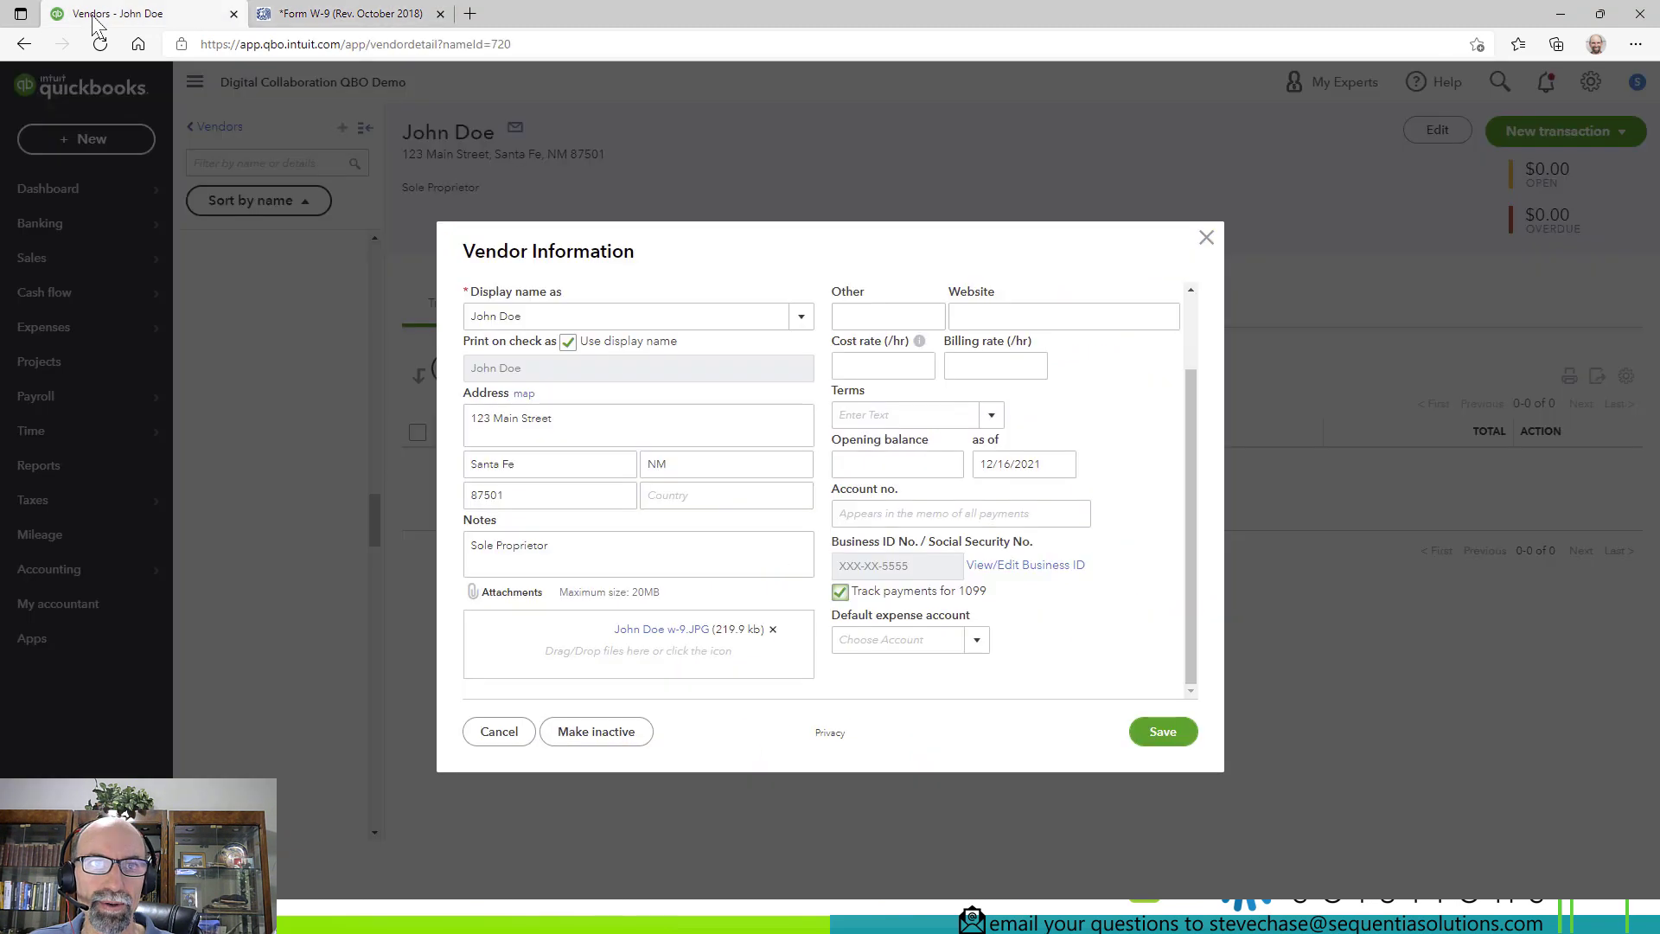
Save the vendor and start a new bill numbered 87.
left_click(1158, 732)
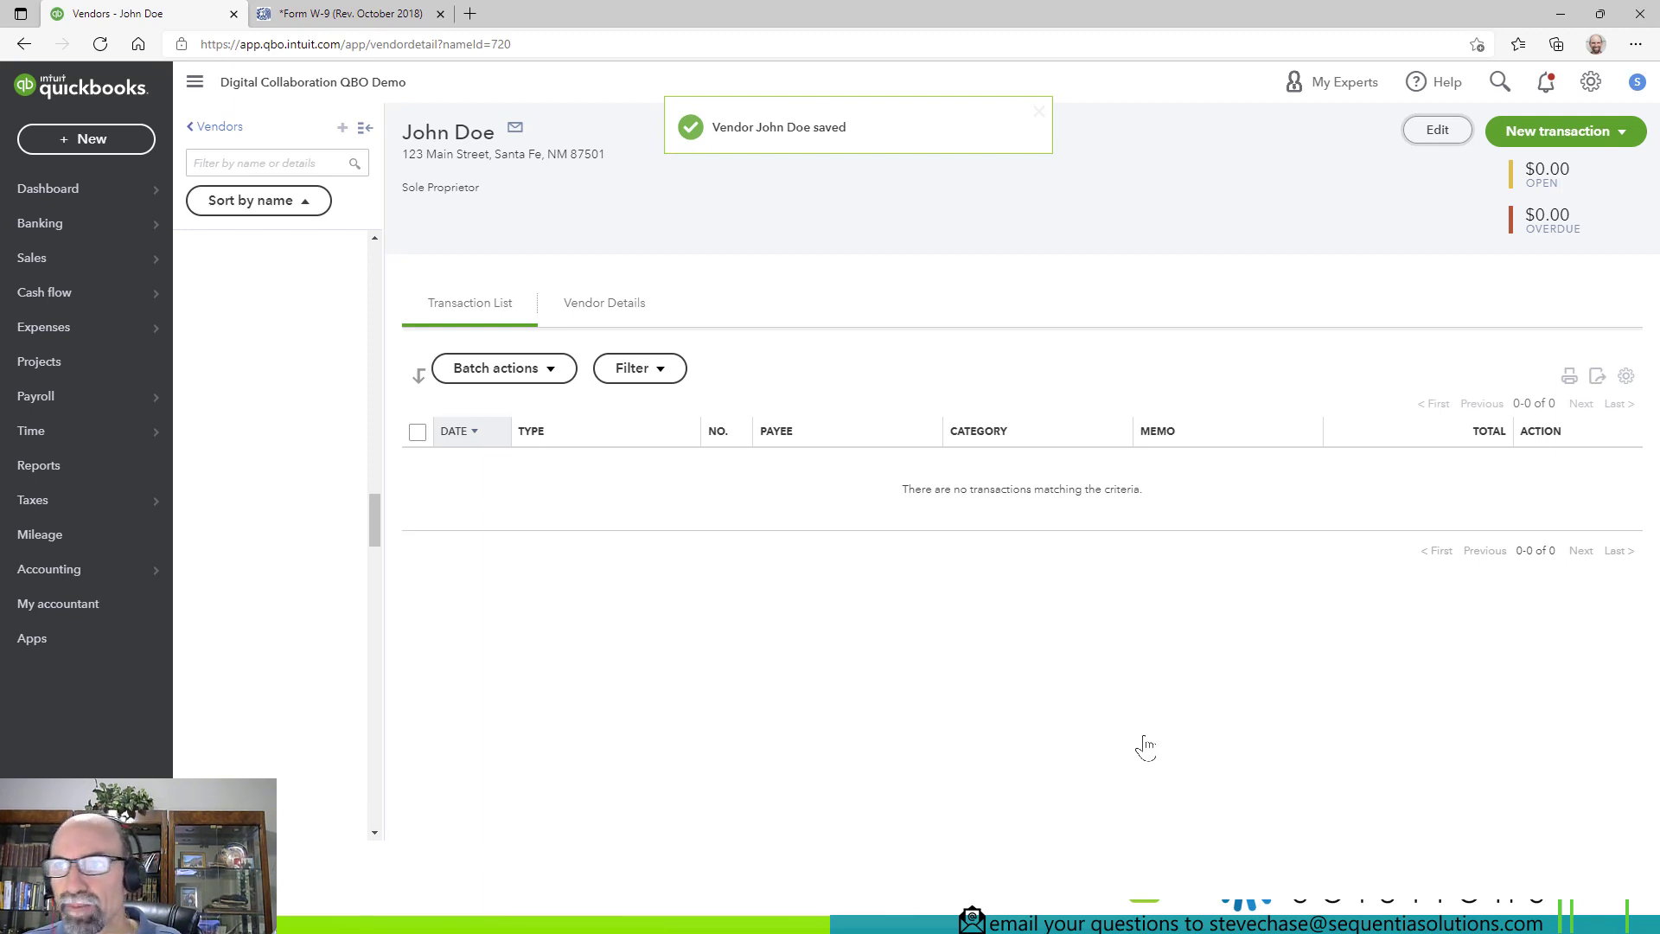
left_click(1530, 136)
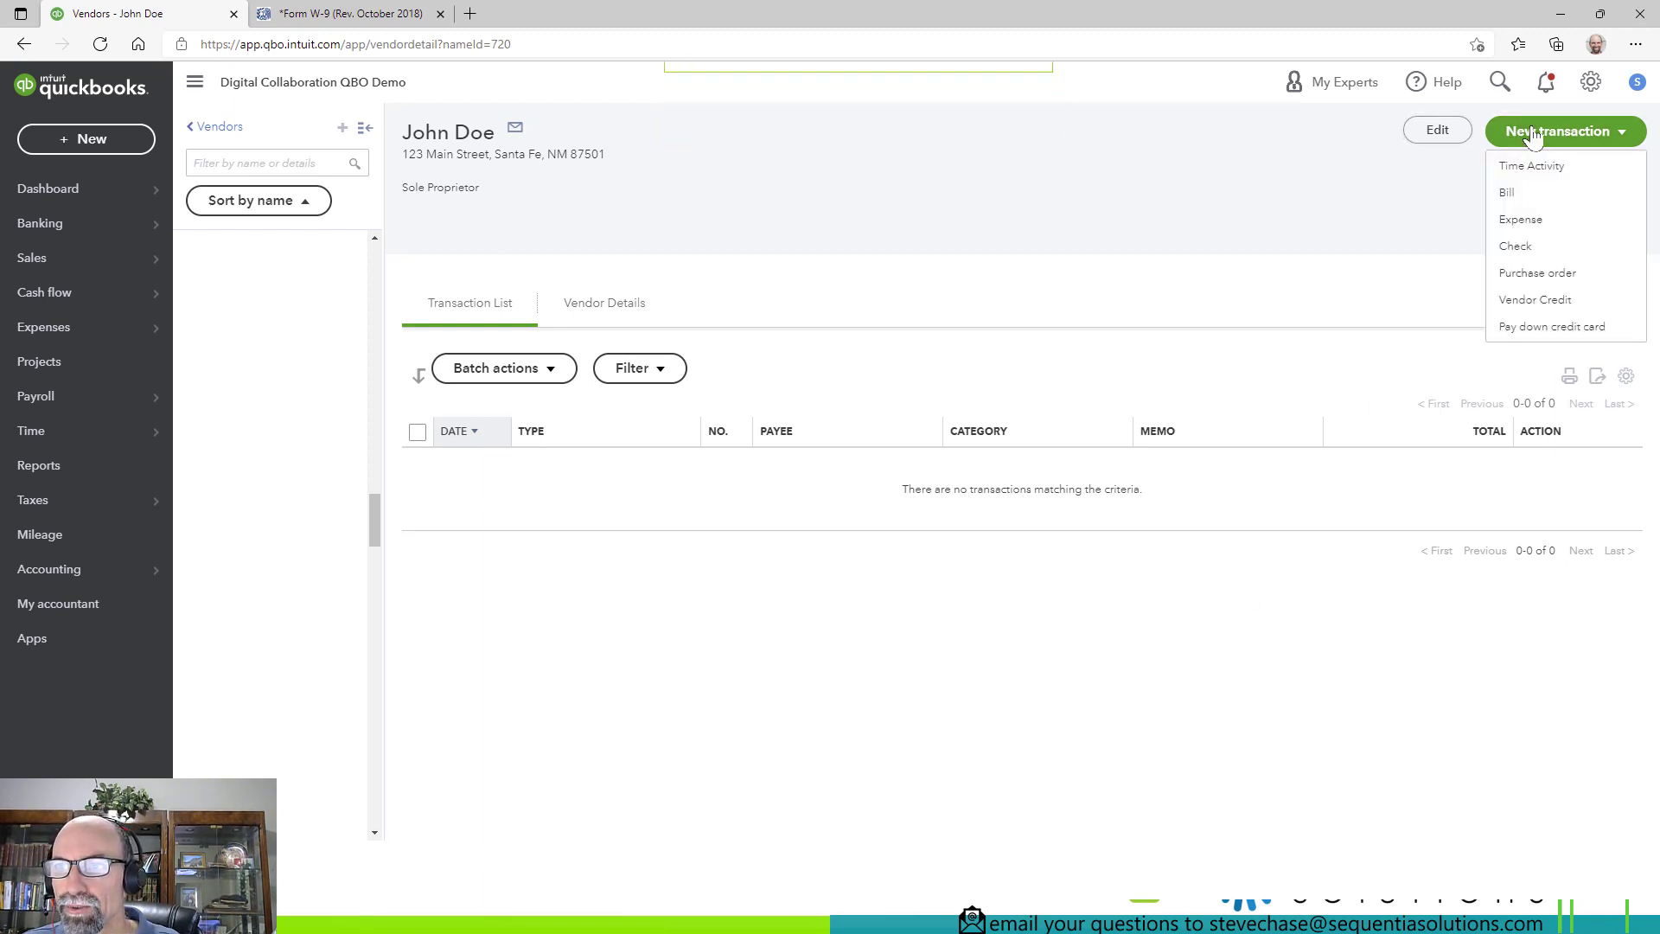
left_click(1528, 190)
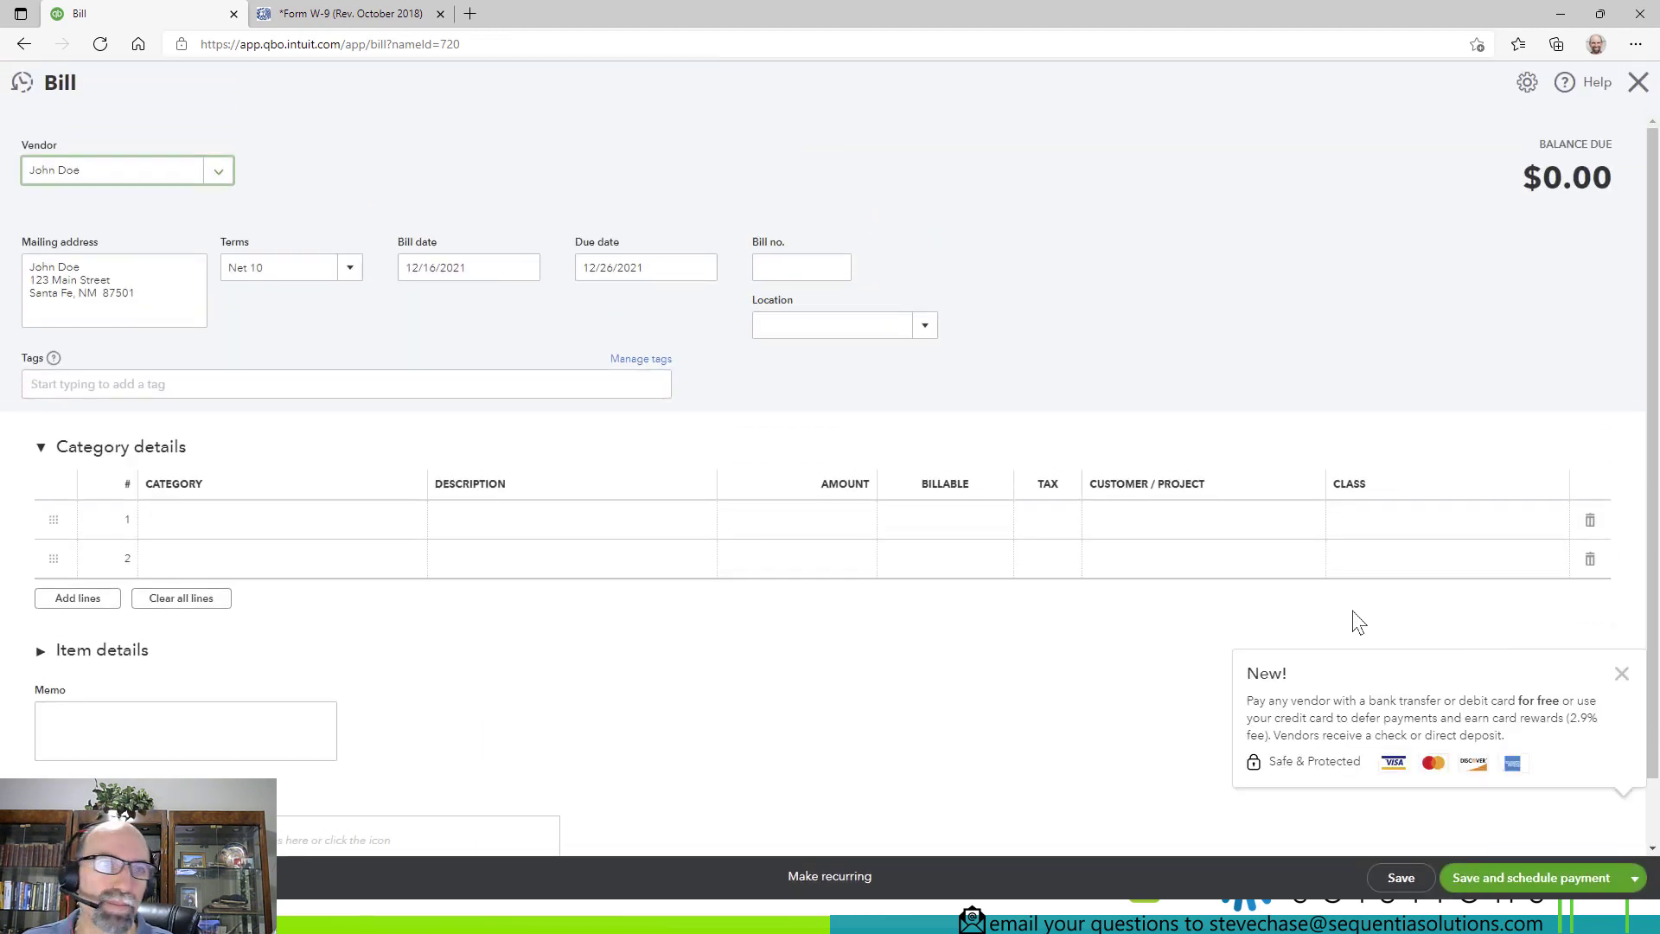
left_click(802, 268)
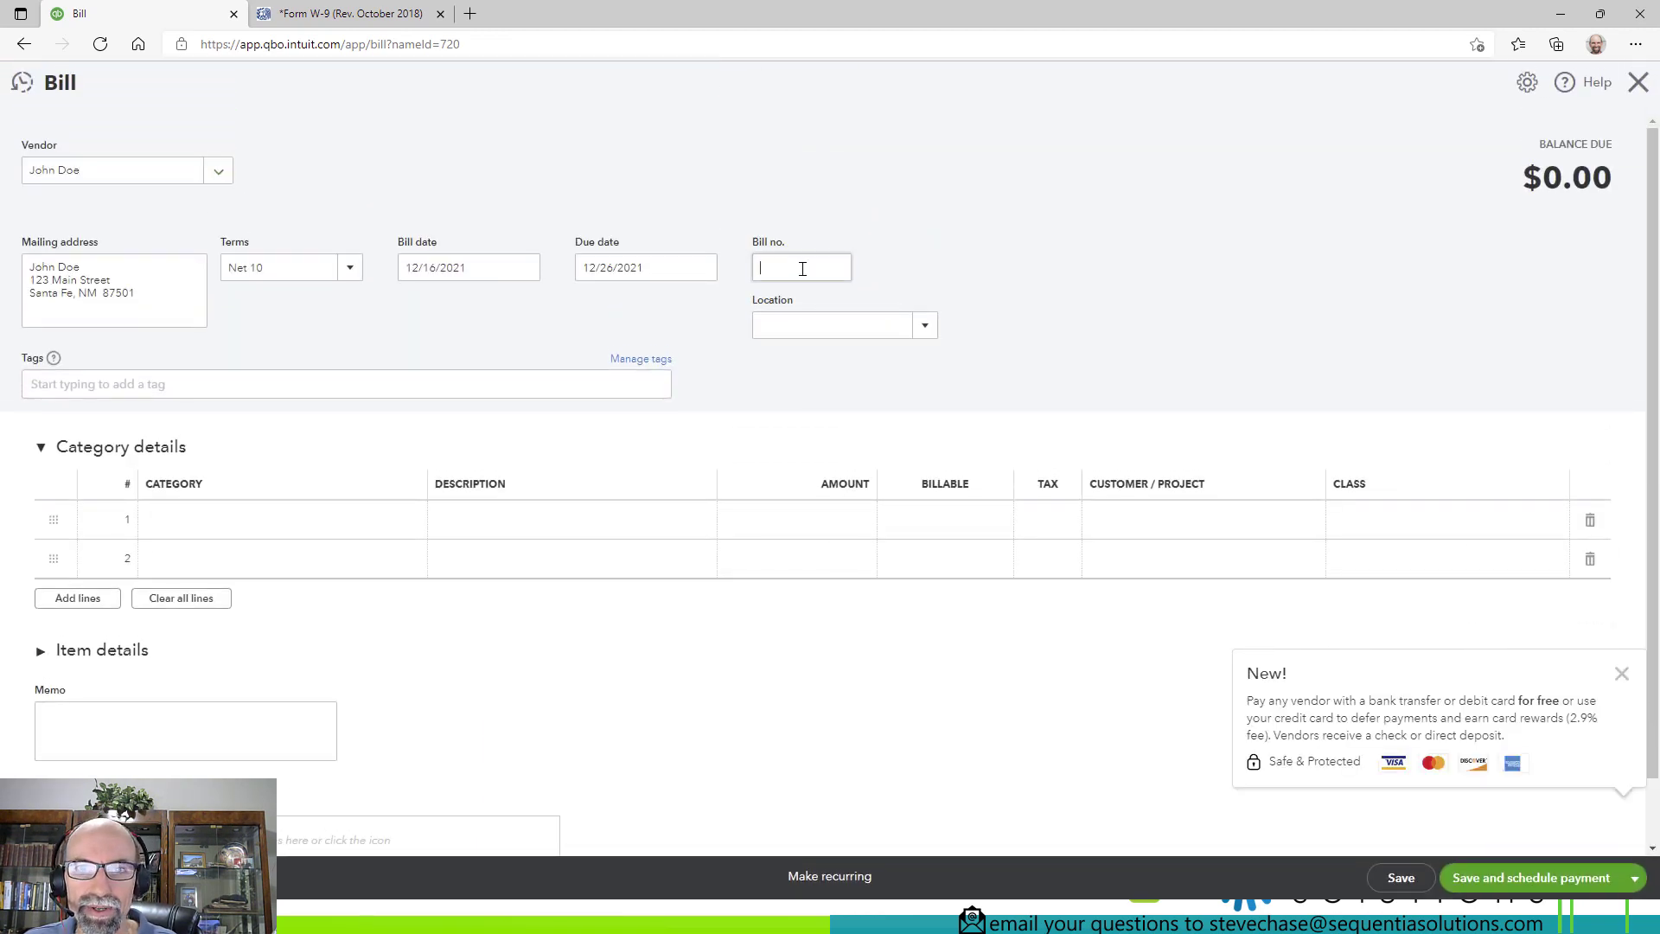
type("87")
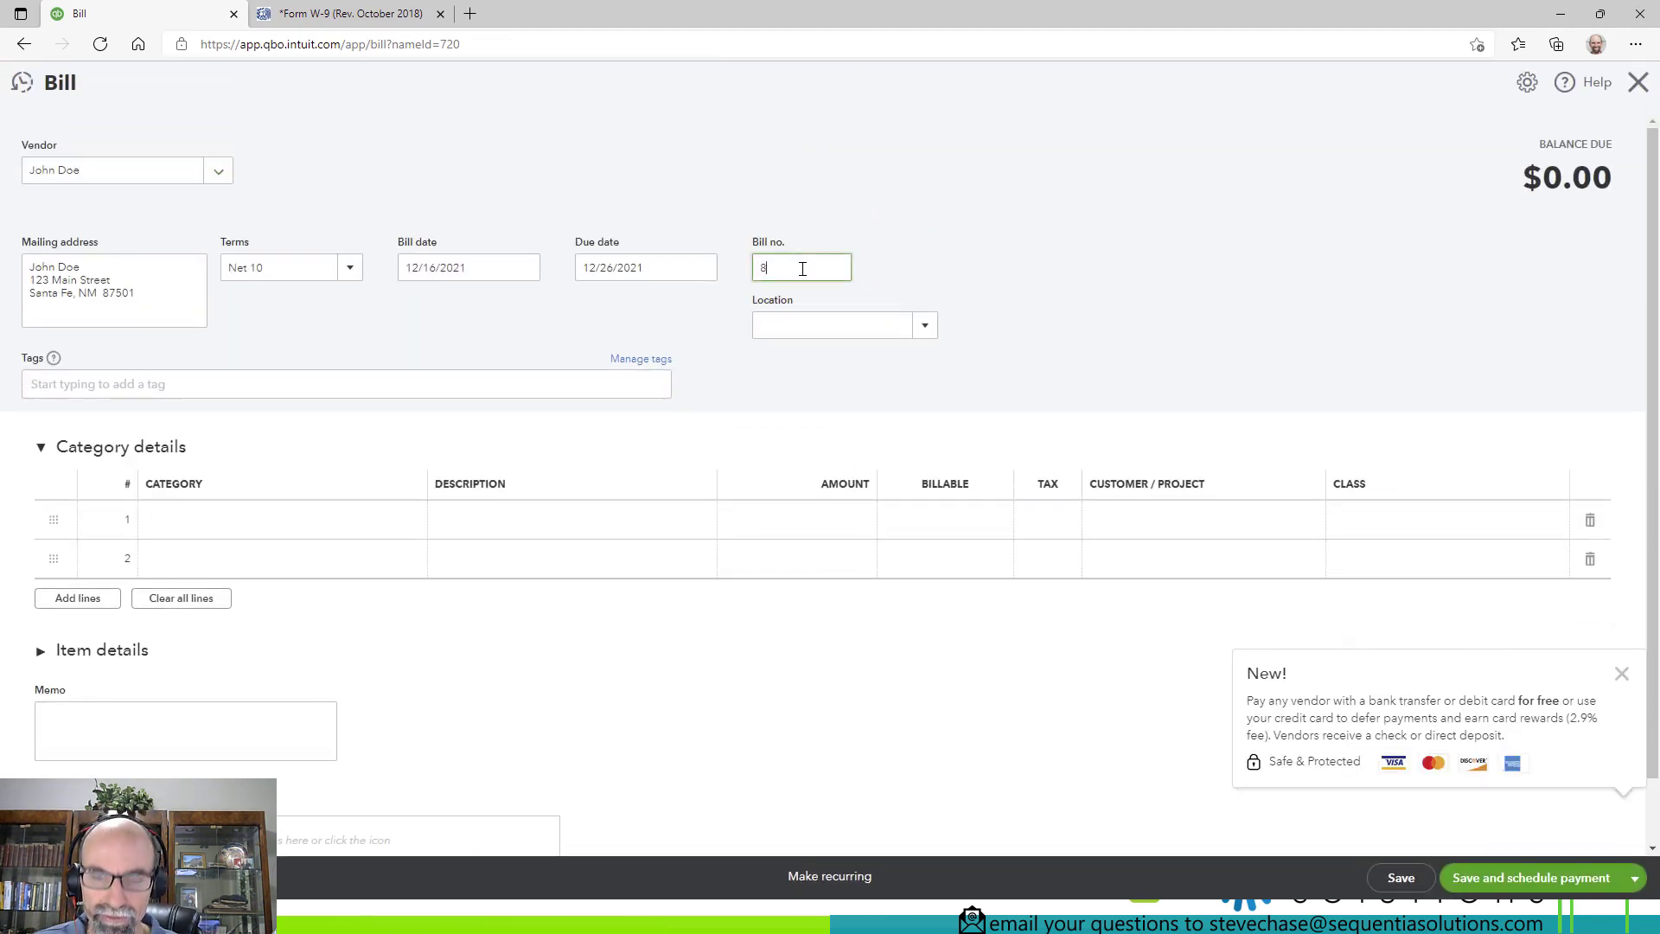
Add a Contract Labor line 'services for Dec' for 4,500.00.
left_click(256, 529)
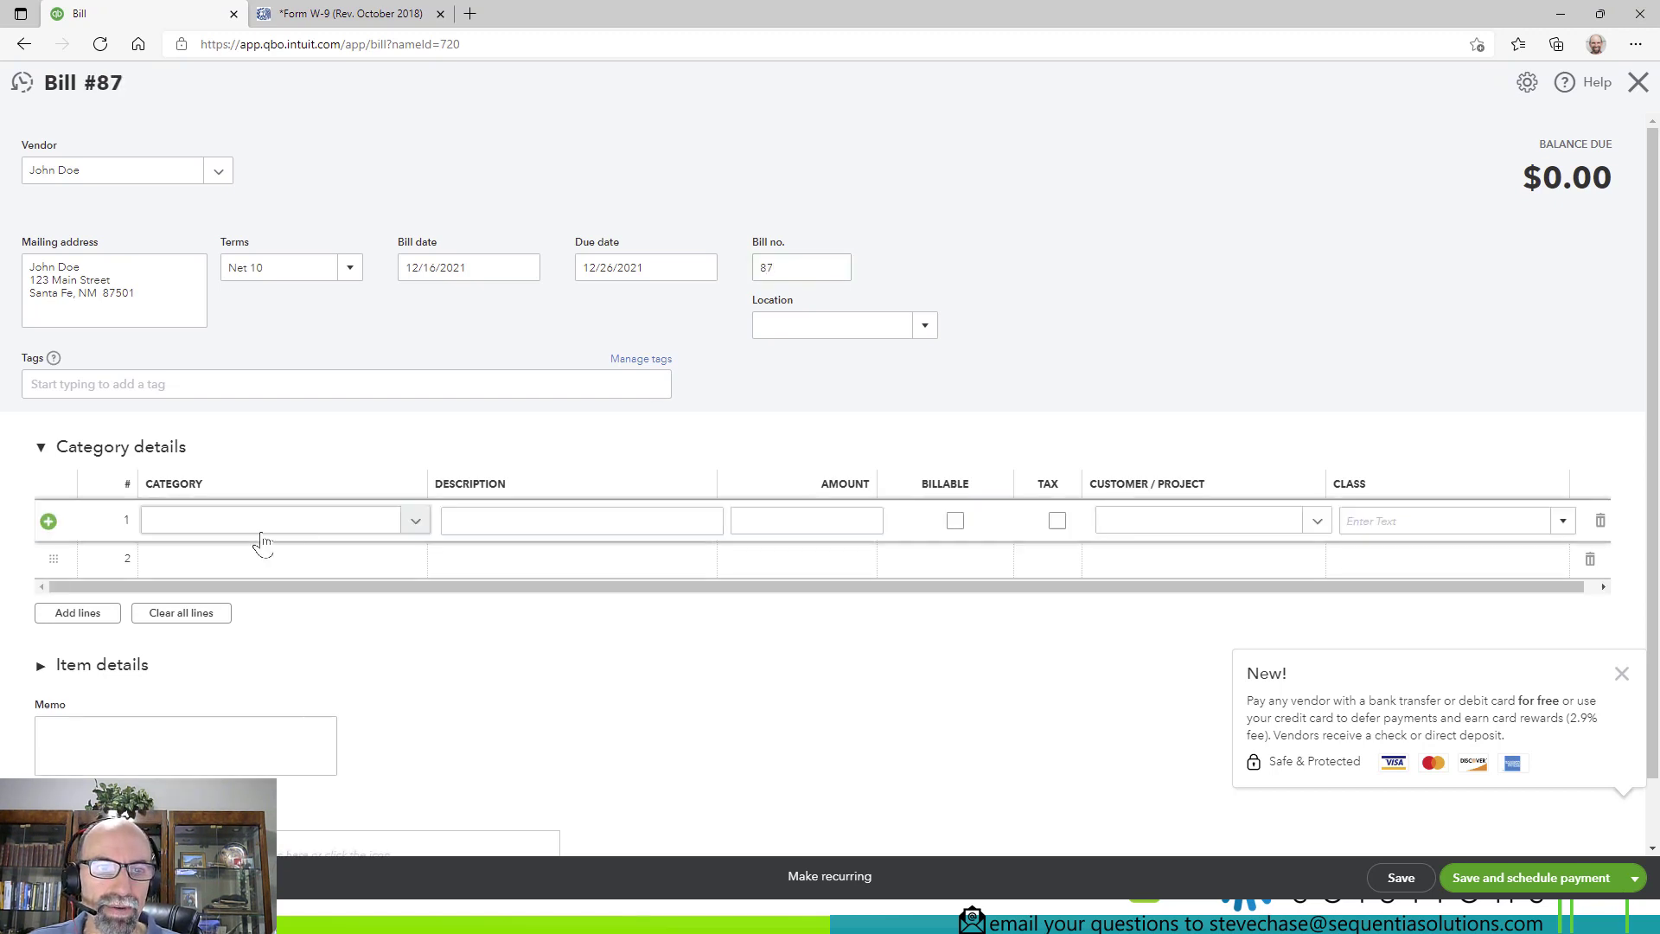
left_click(367, 535)
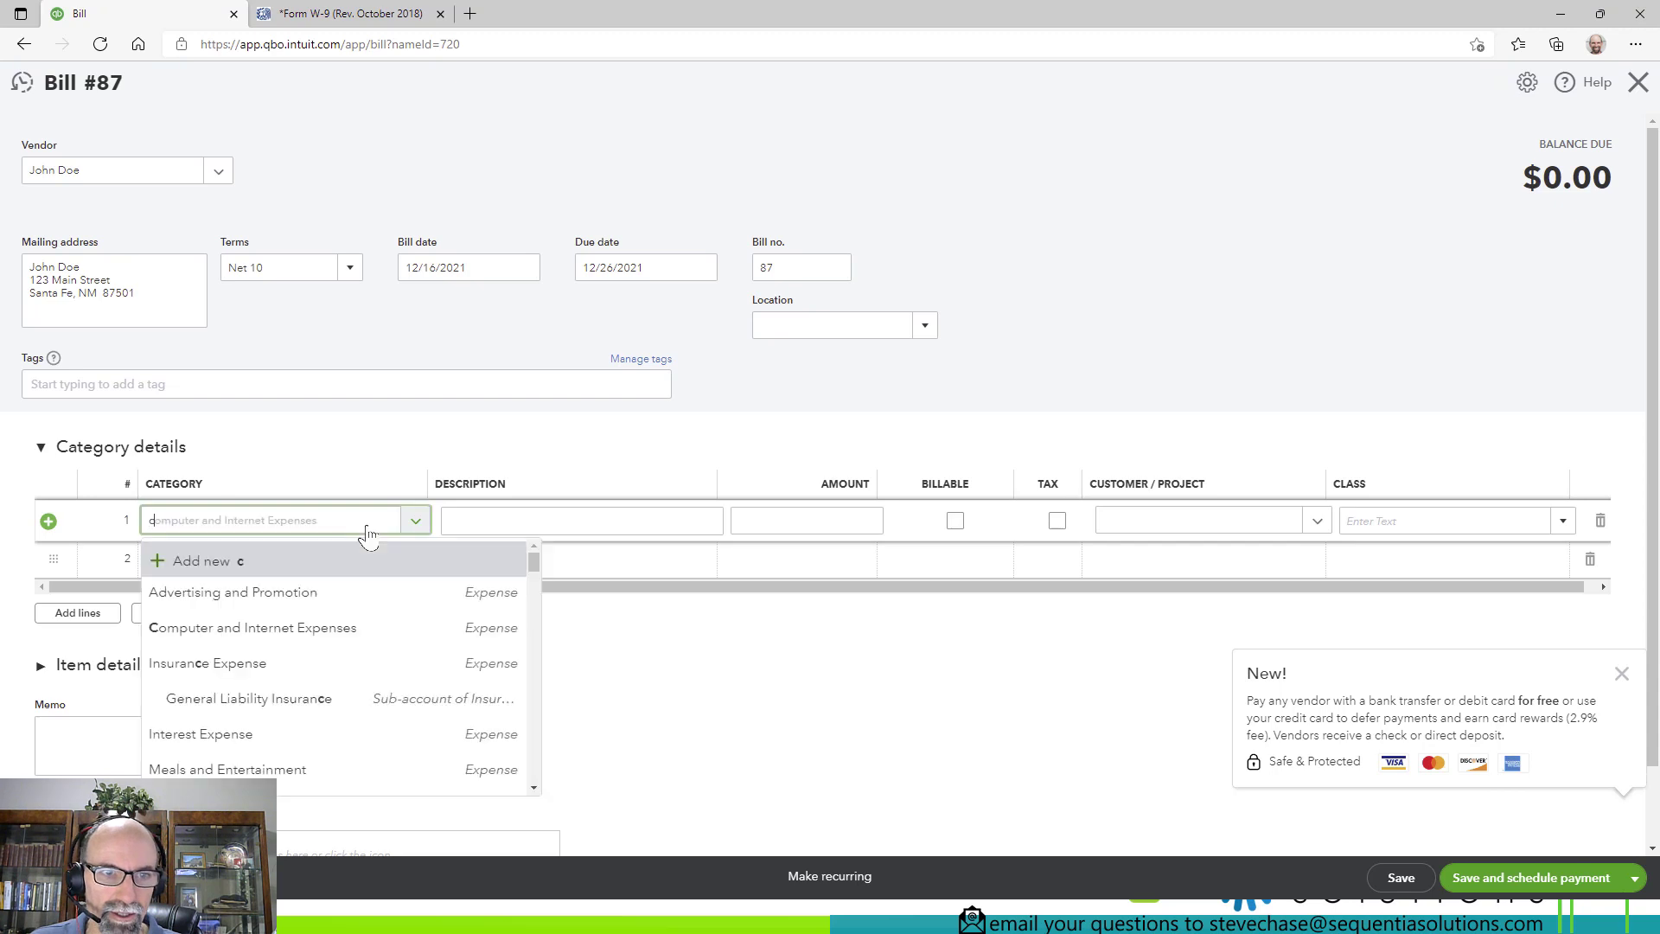
type("cont")
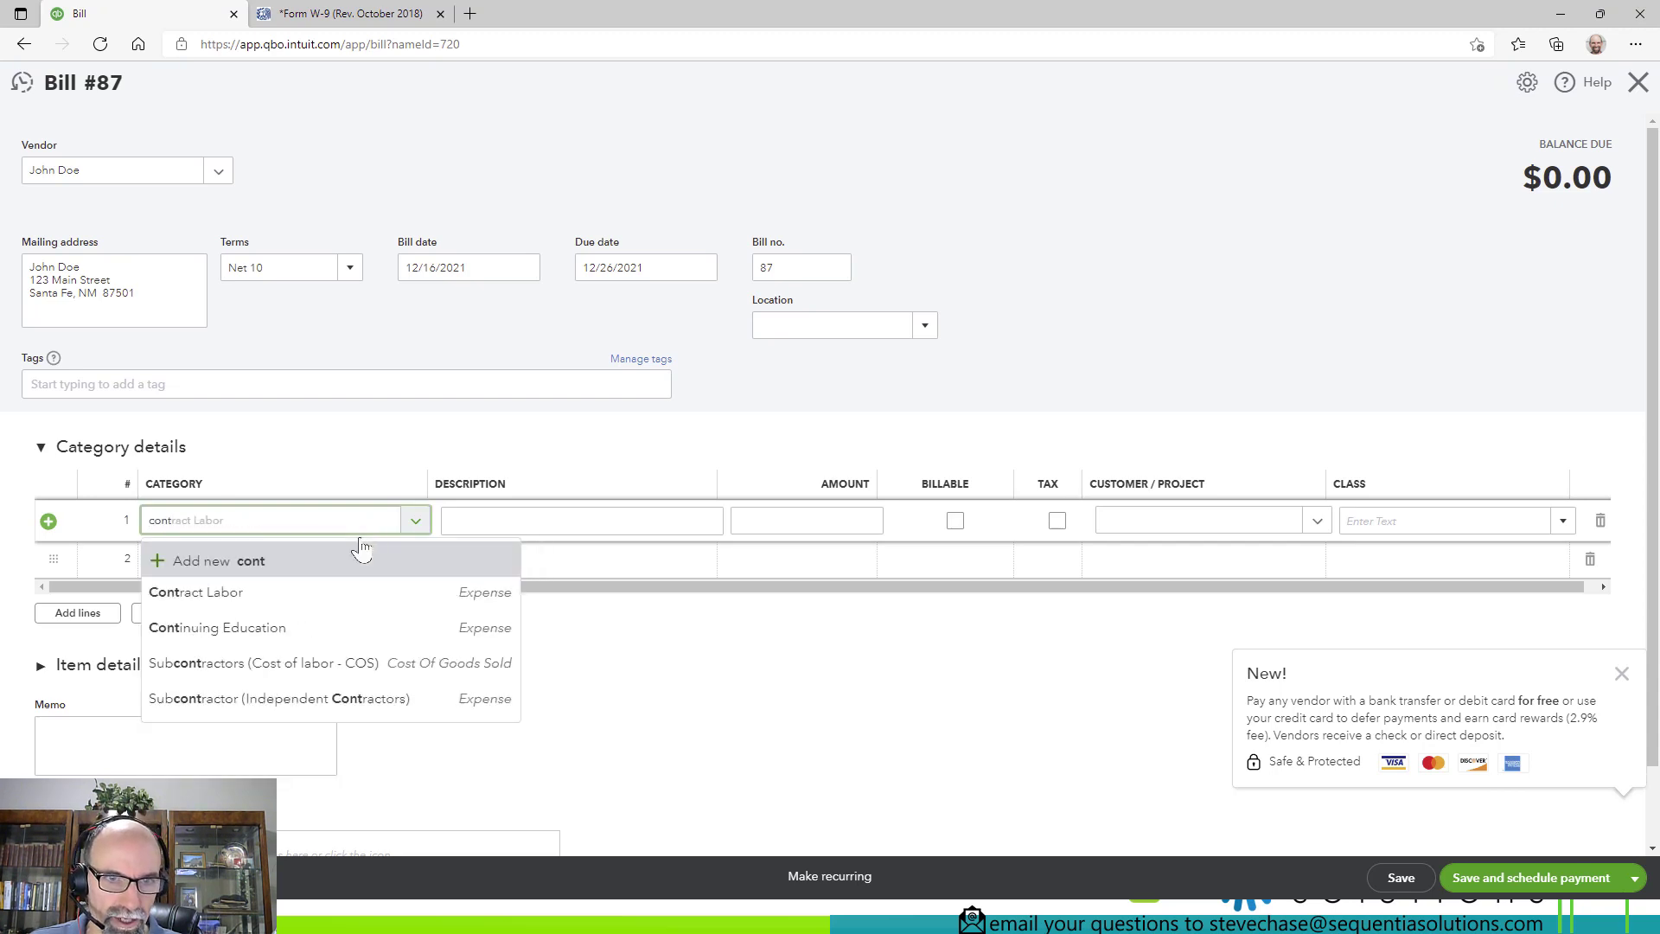
left_click(334, 595)
left_click(474, 524)
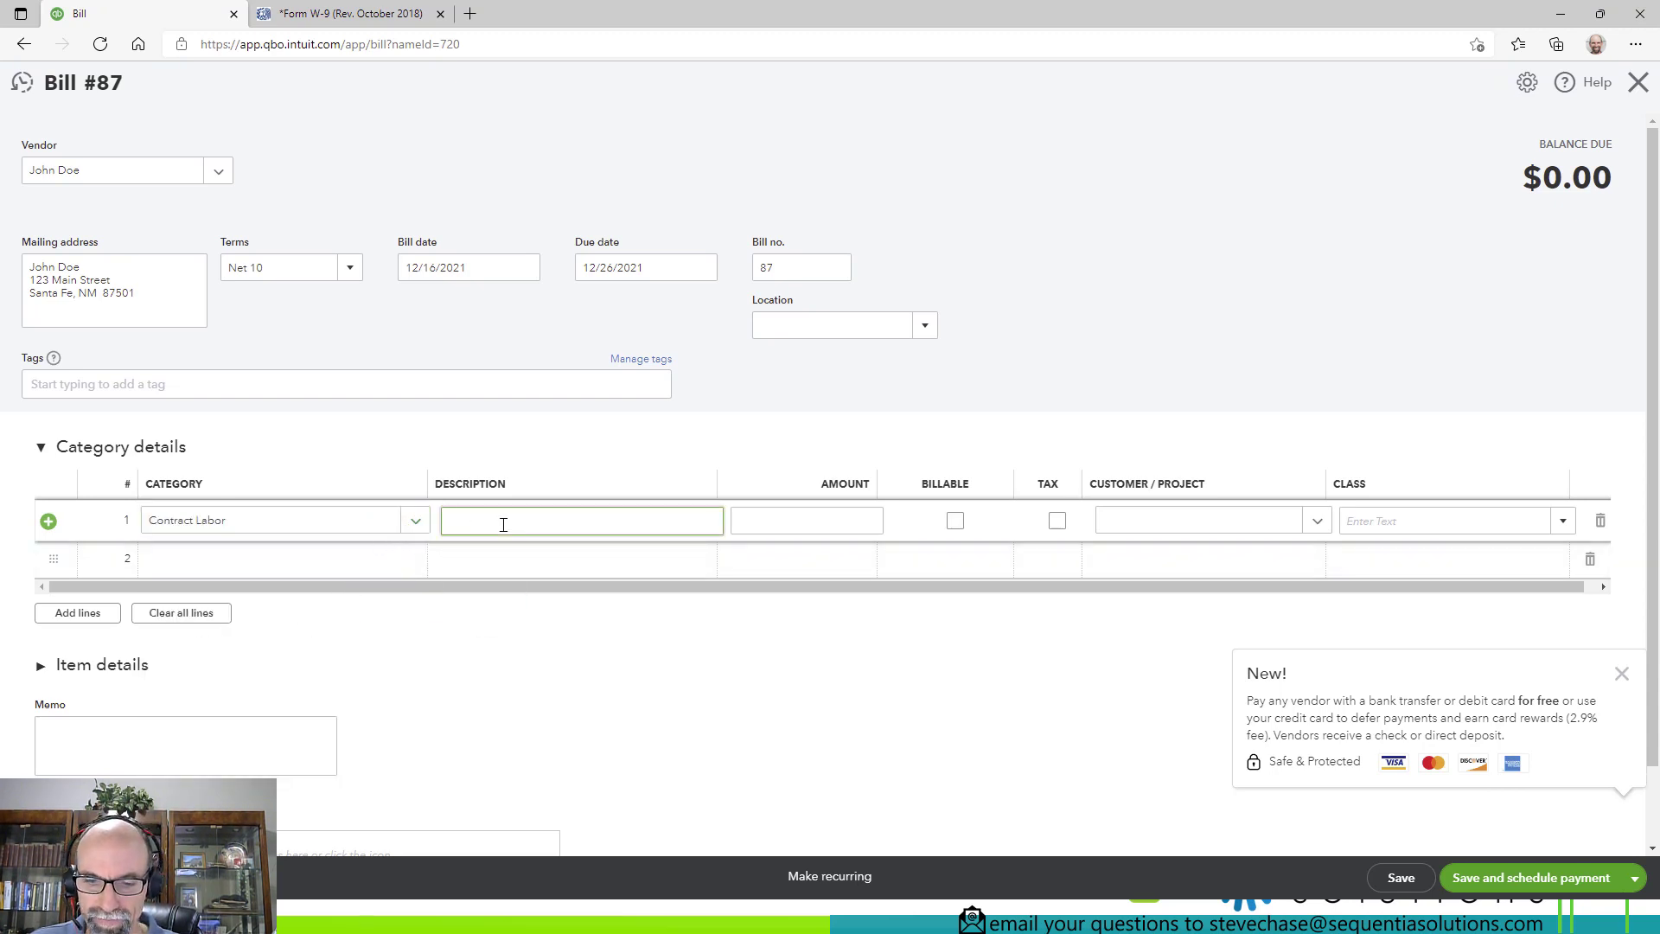
type("services for")
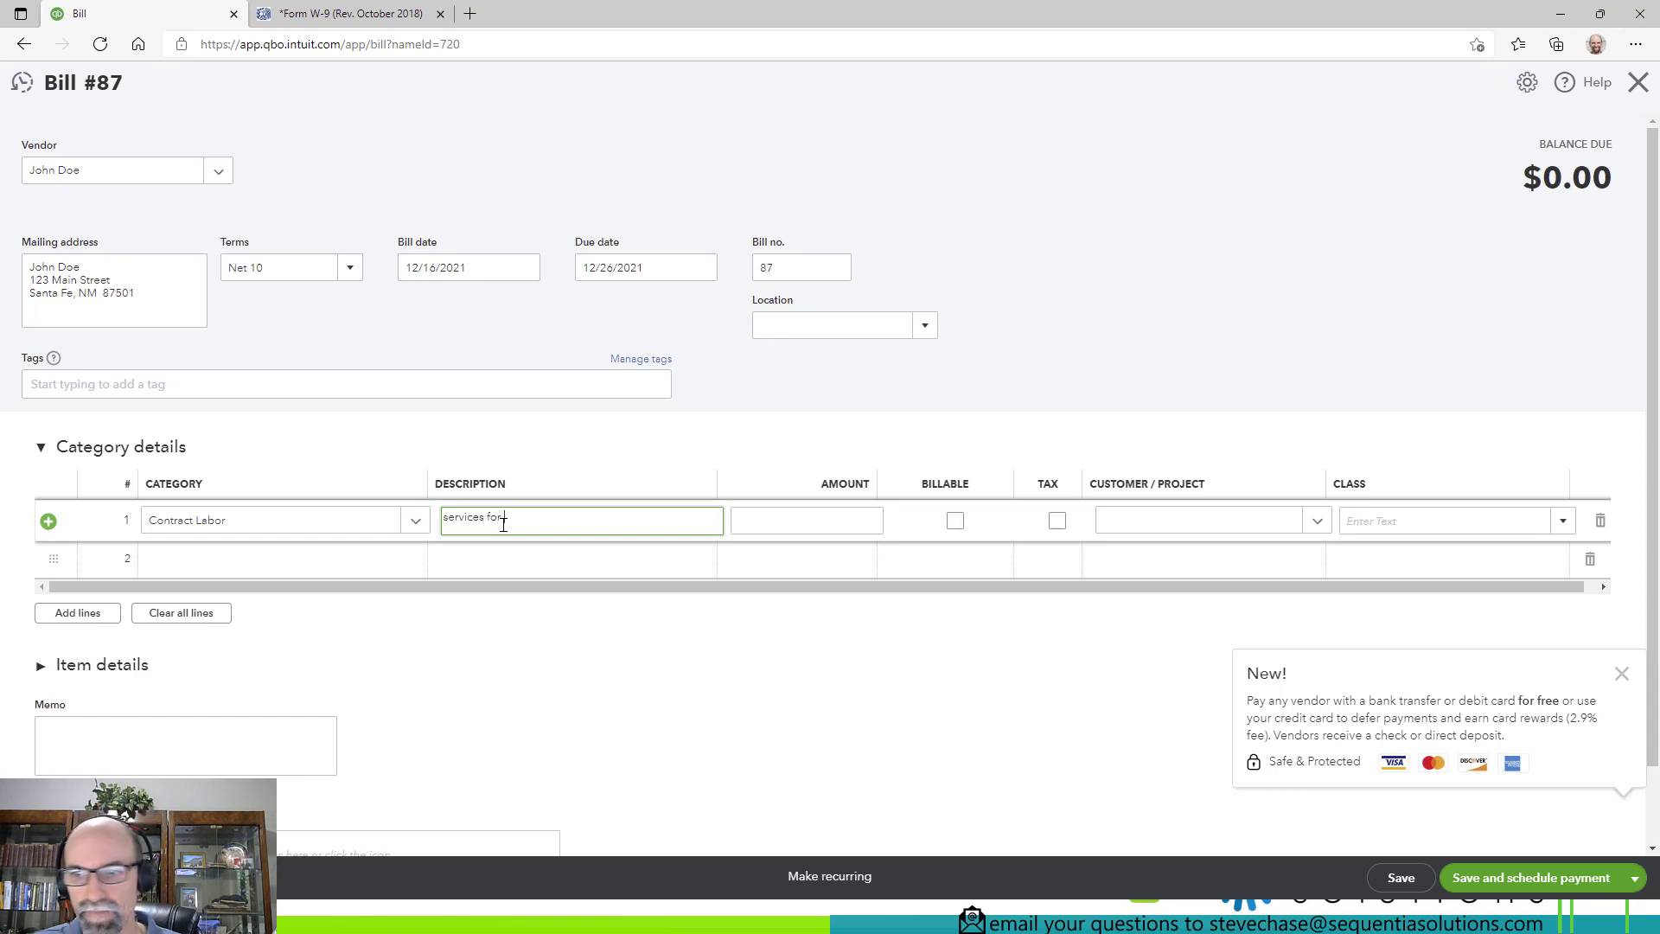
type(" Dec")
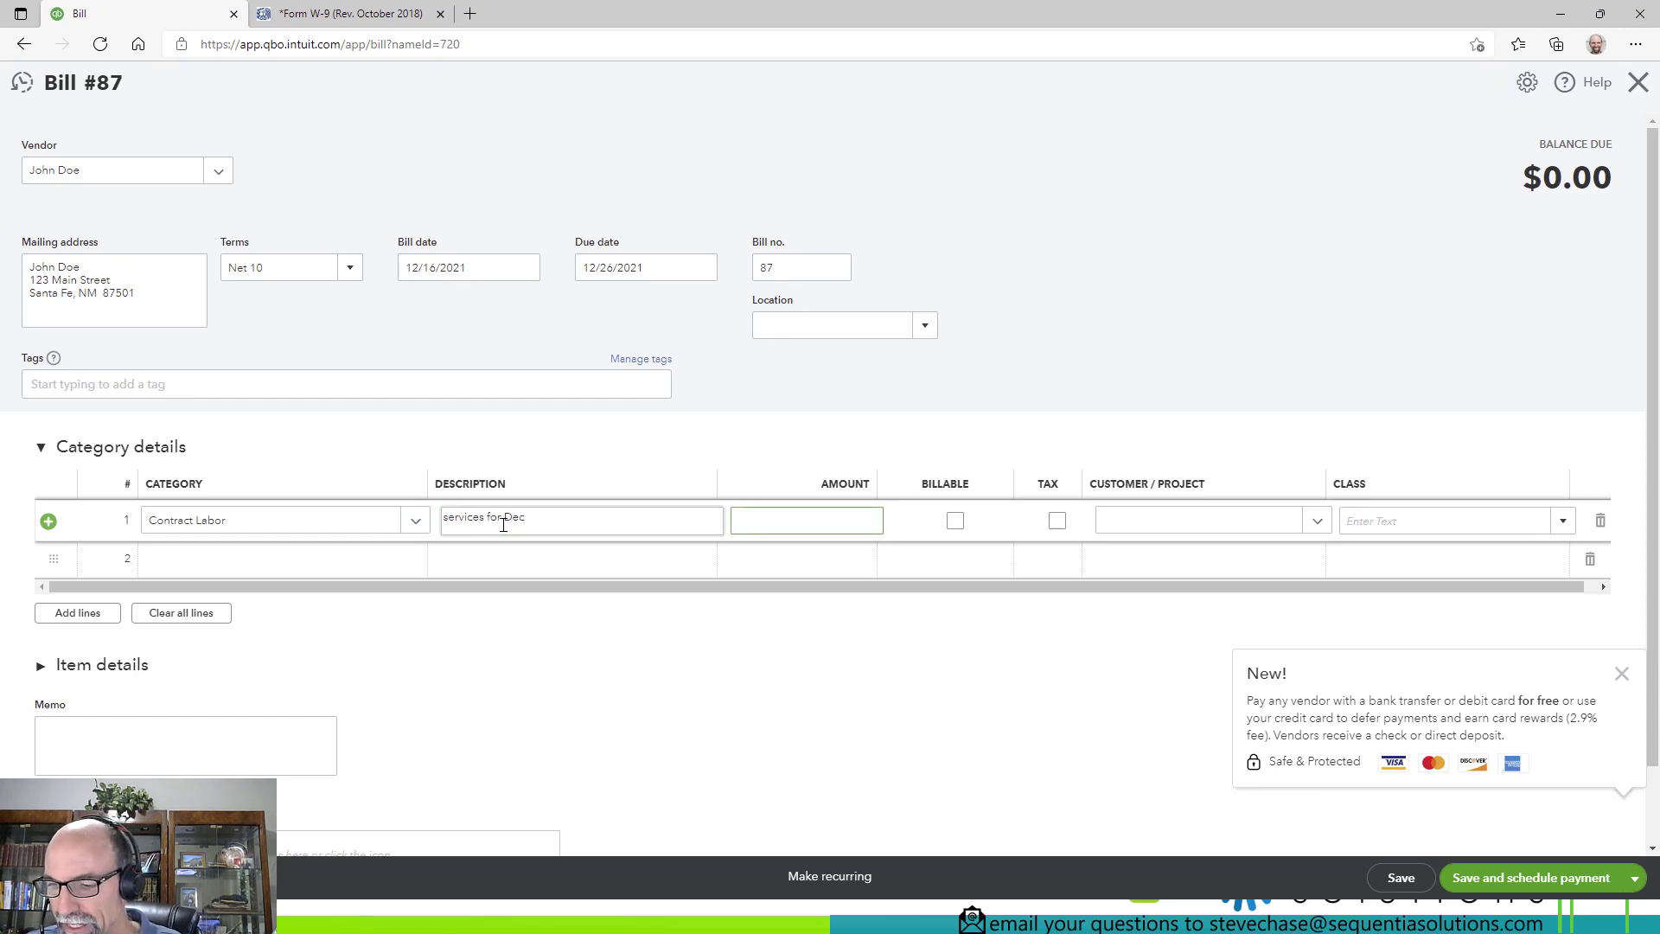
type("4500")
key("Tab")
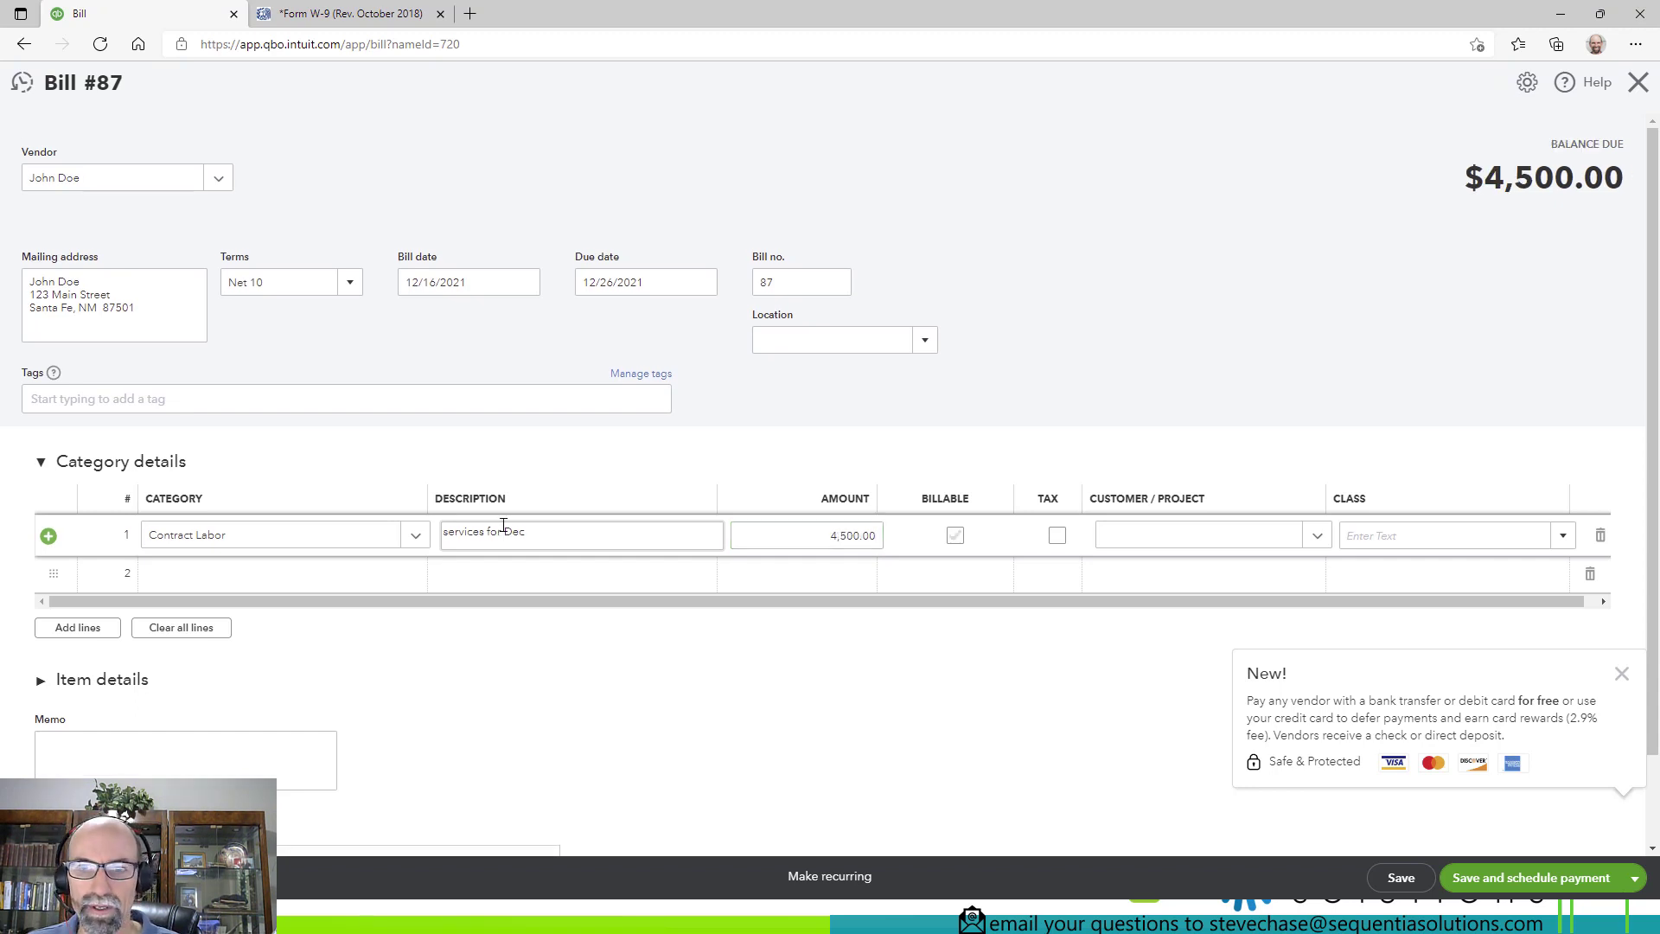
Tag the bill Service Type: One Off Projects and State: New Mexico, leaving location blank.
left_click(98, 396)
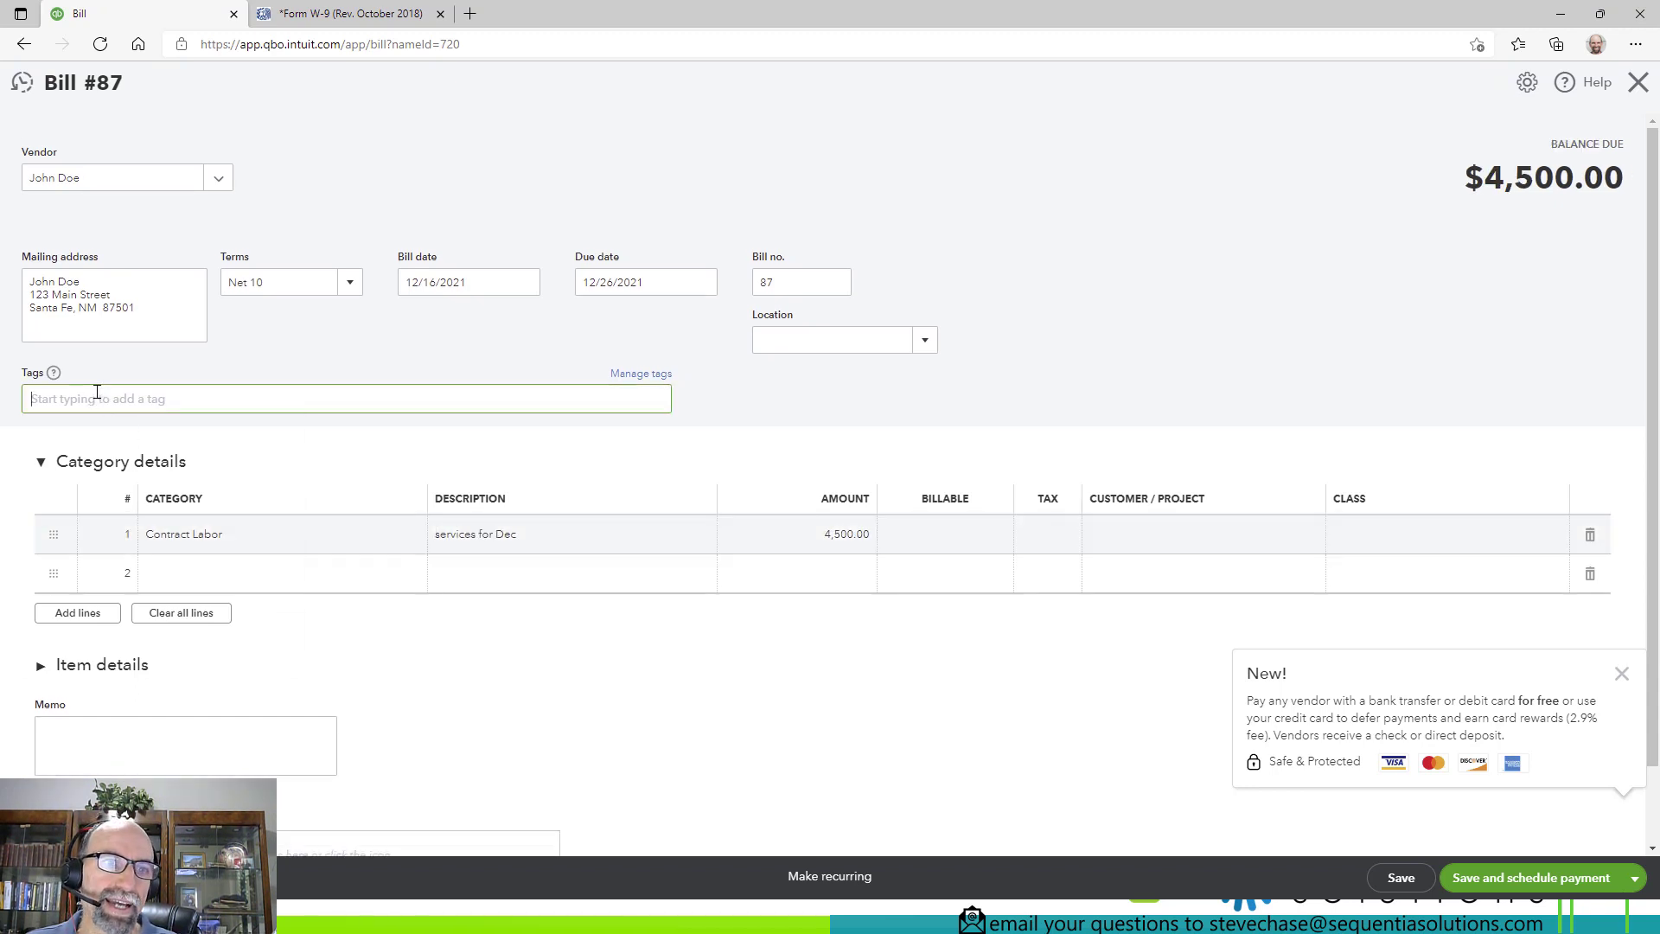
left_click(132, 461)
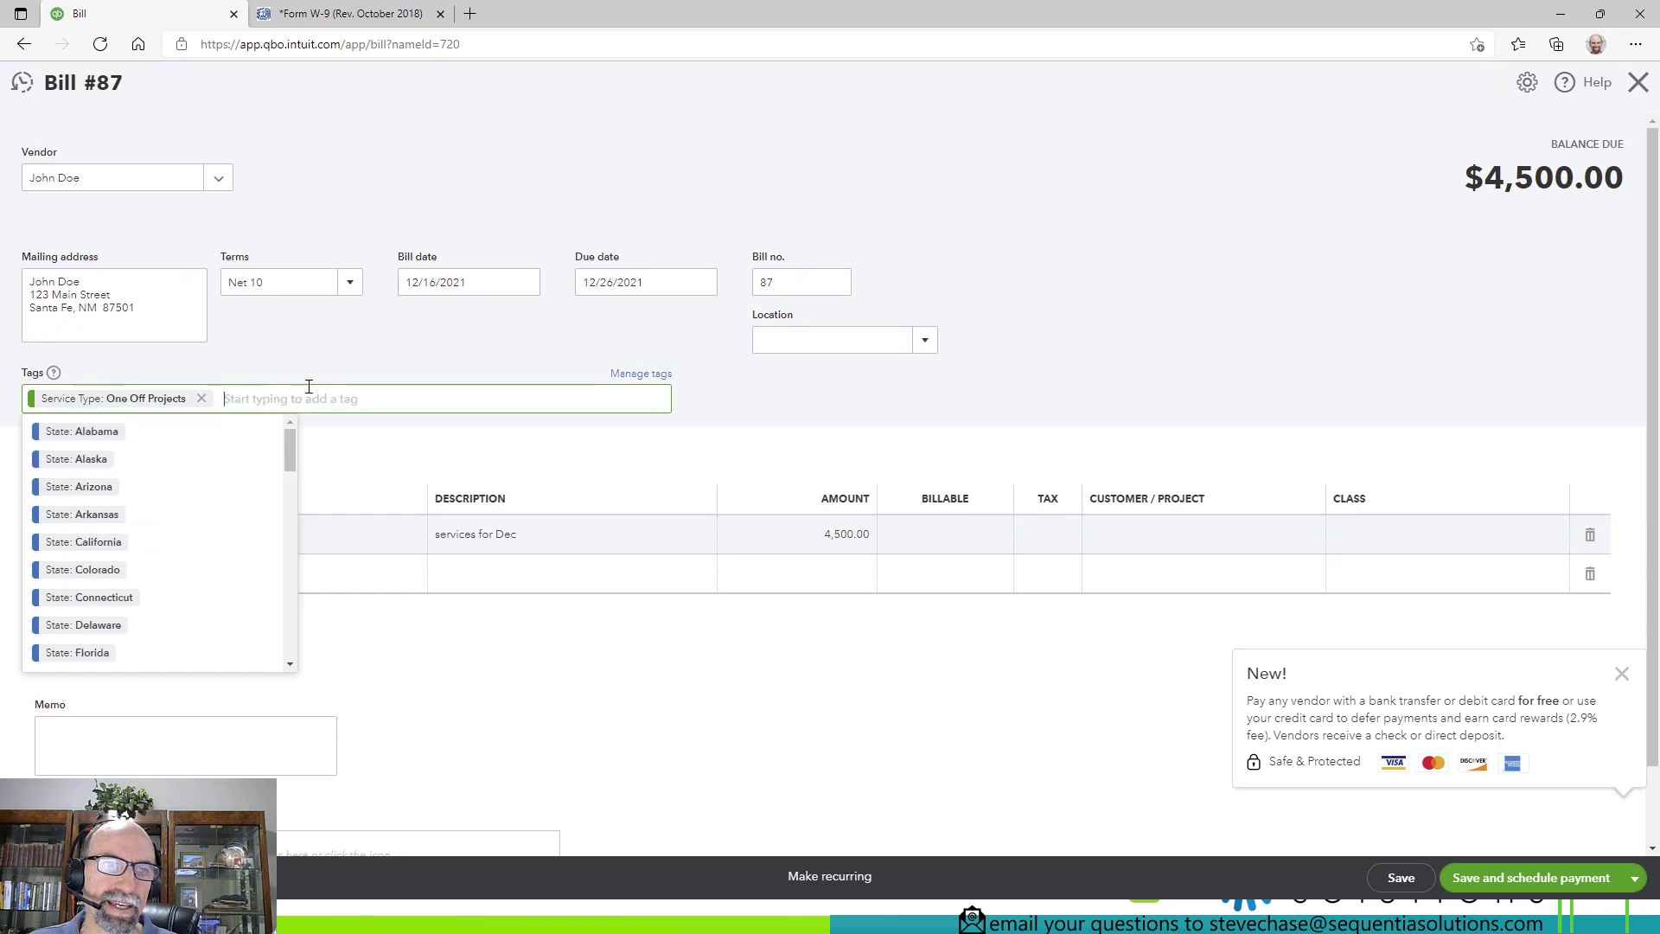
scroll(189, 597, "down", 5)
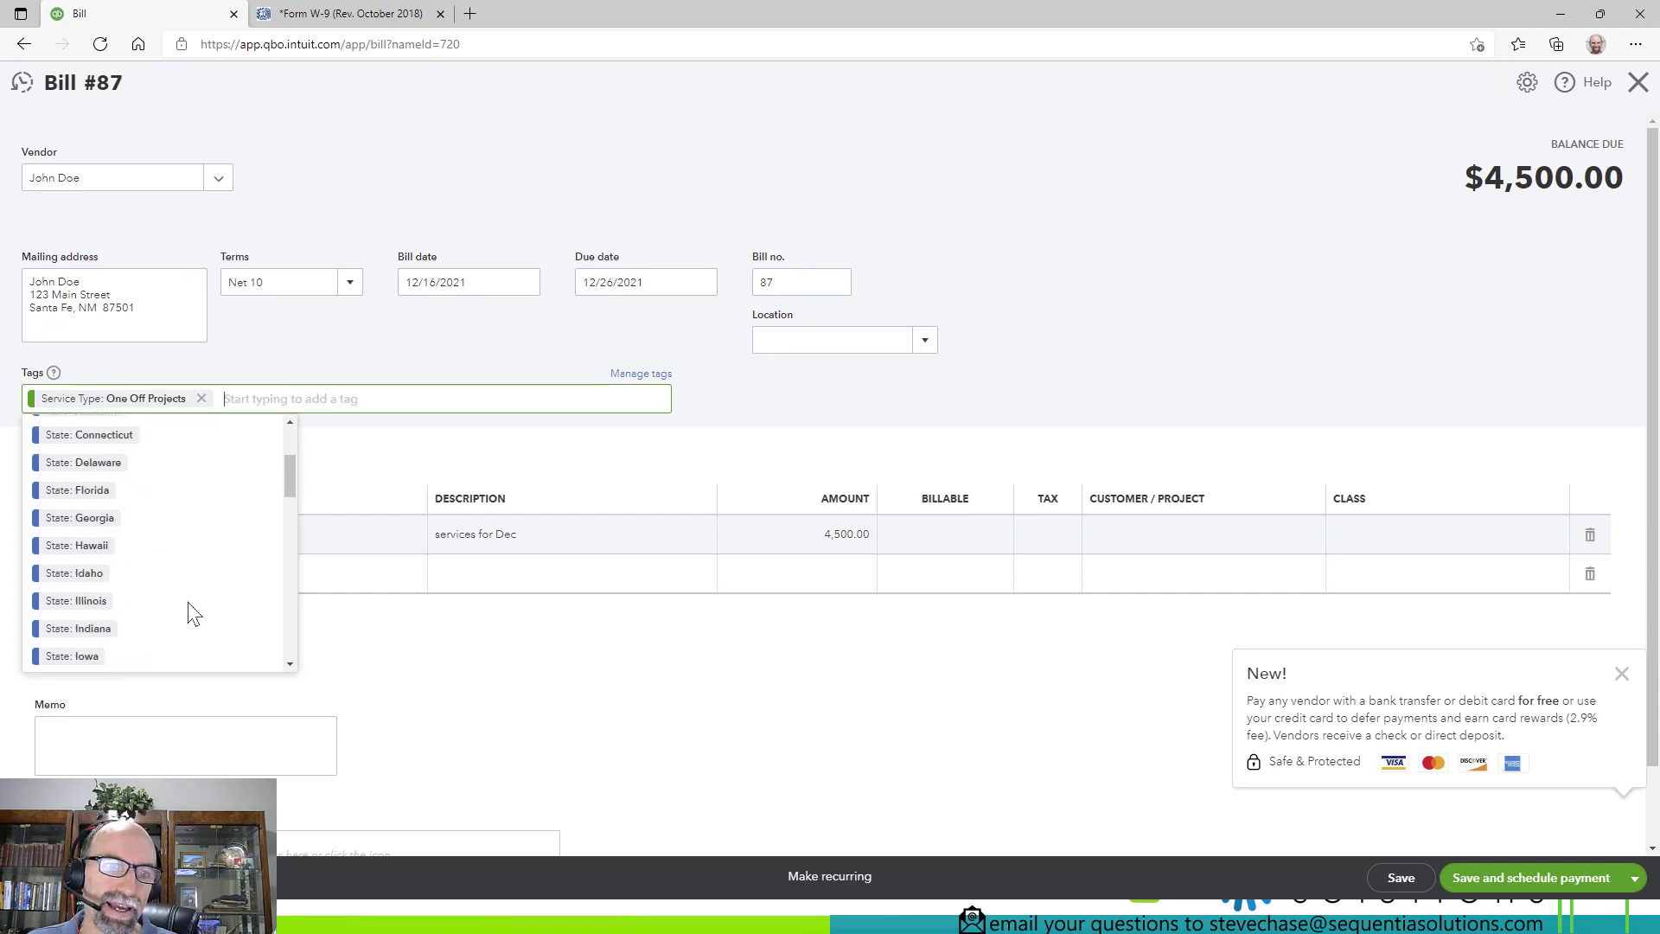
scroll(126, 631, "down", 3)
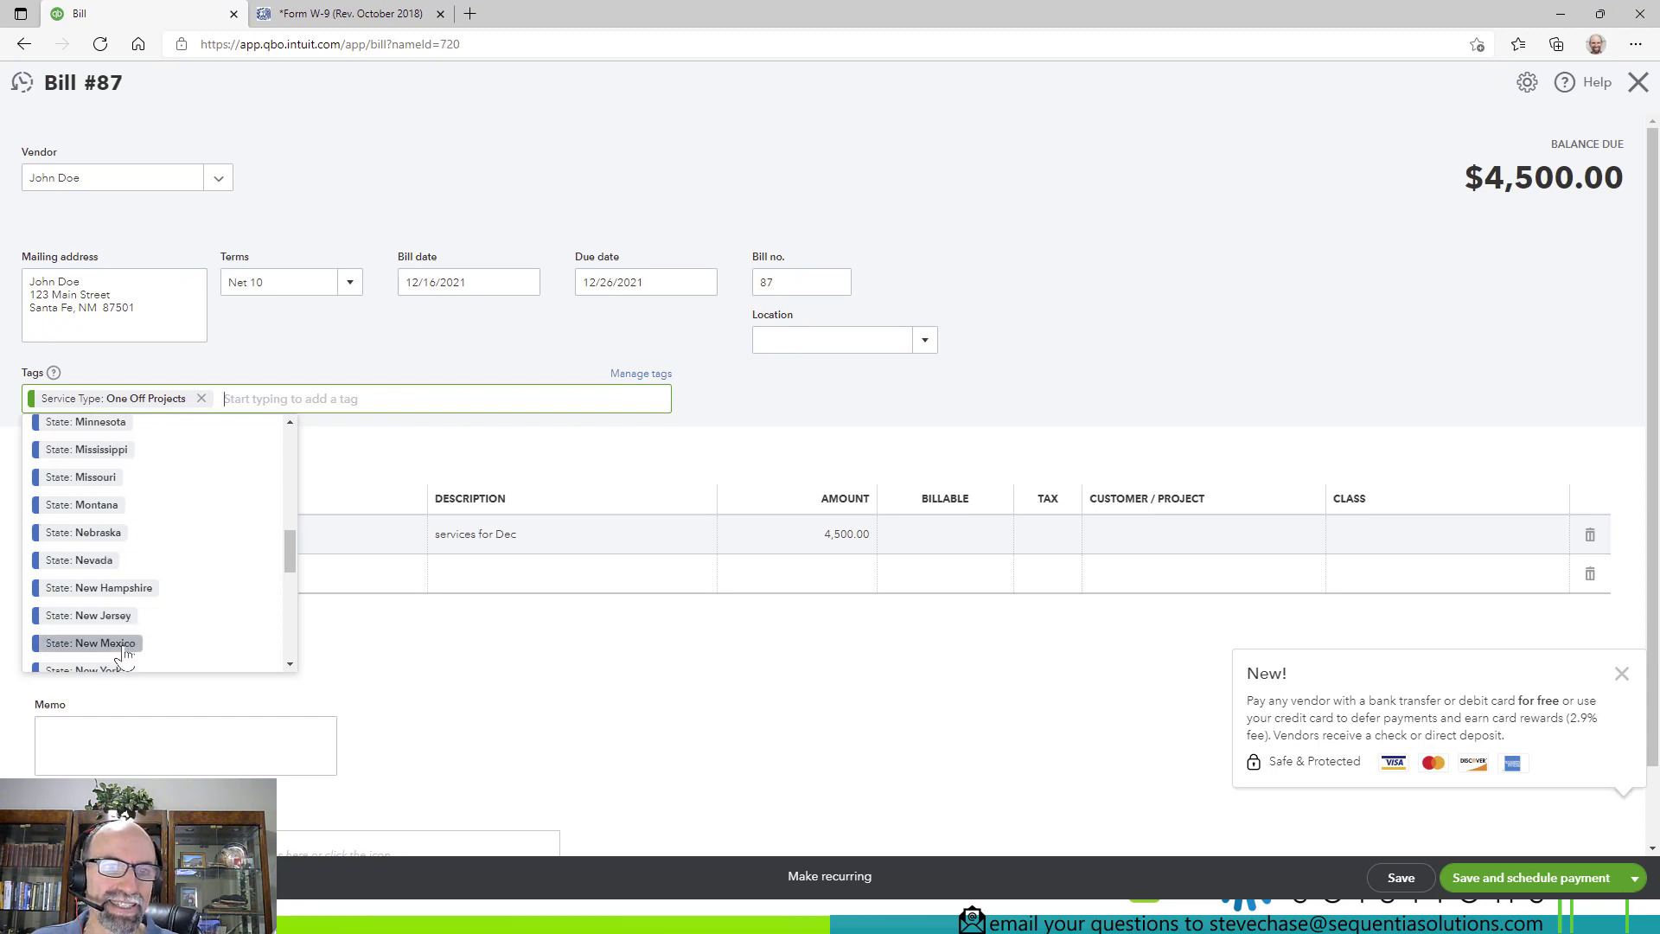
left_click(121, 643)
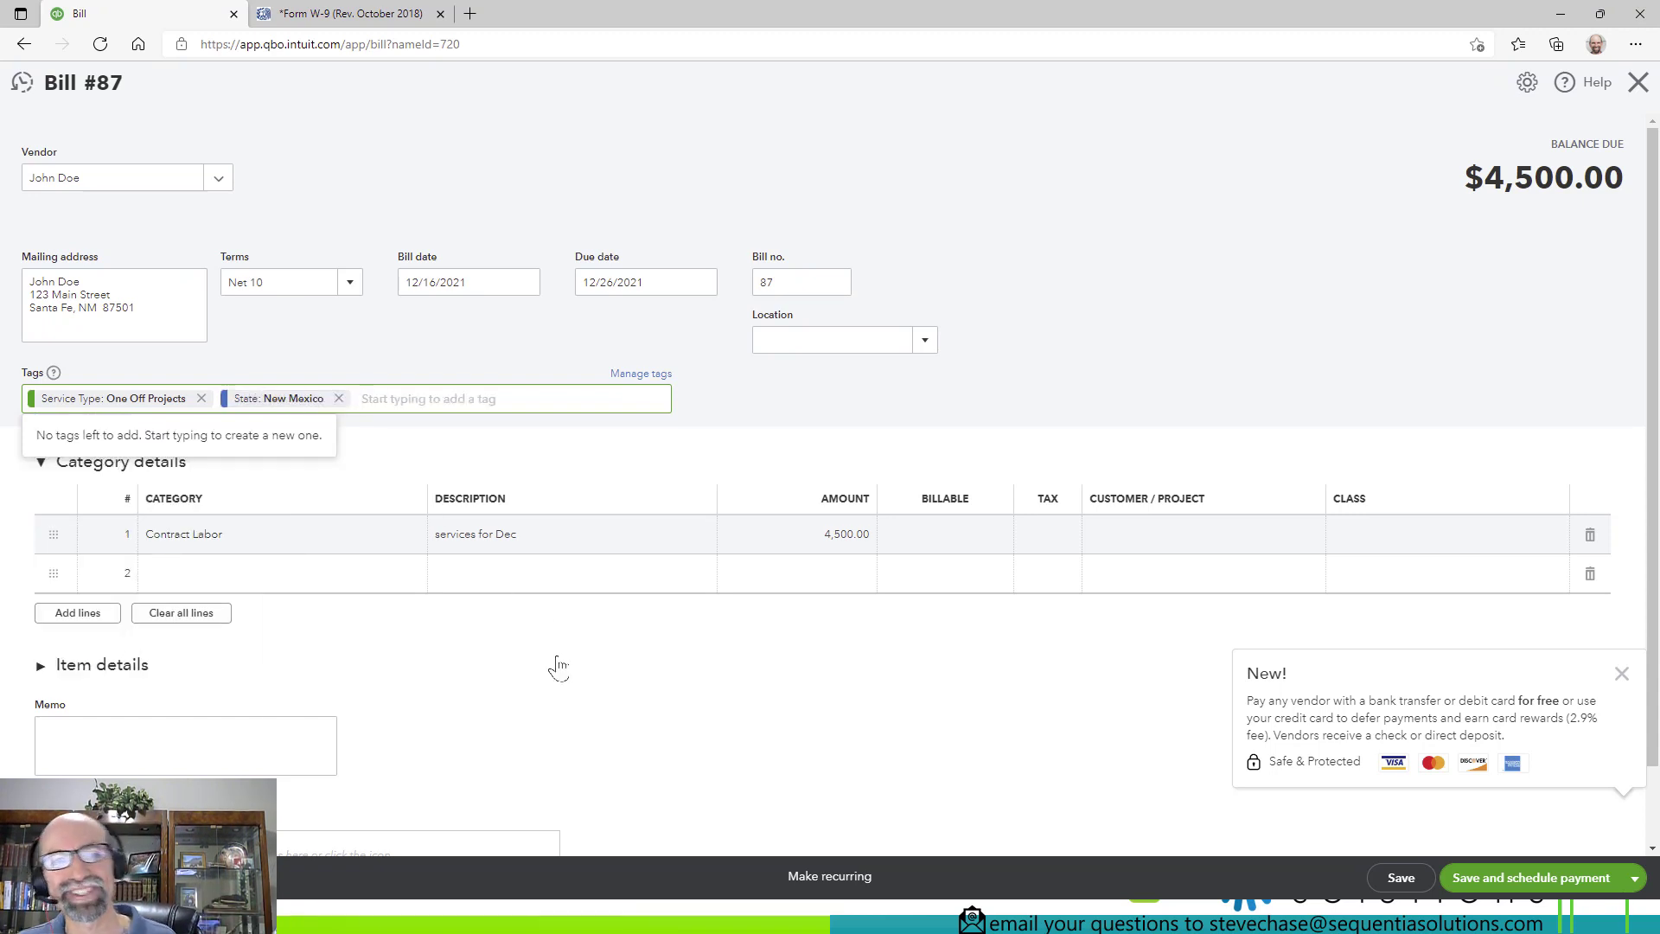
left_click(1095, 358)
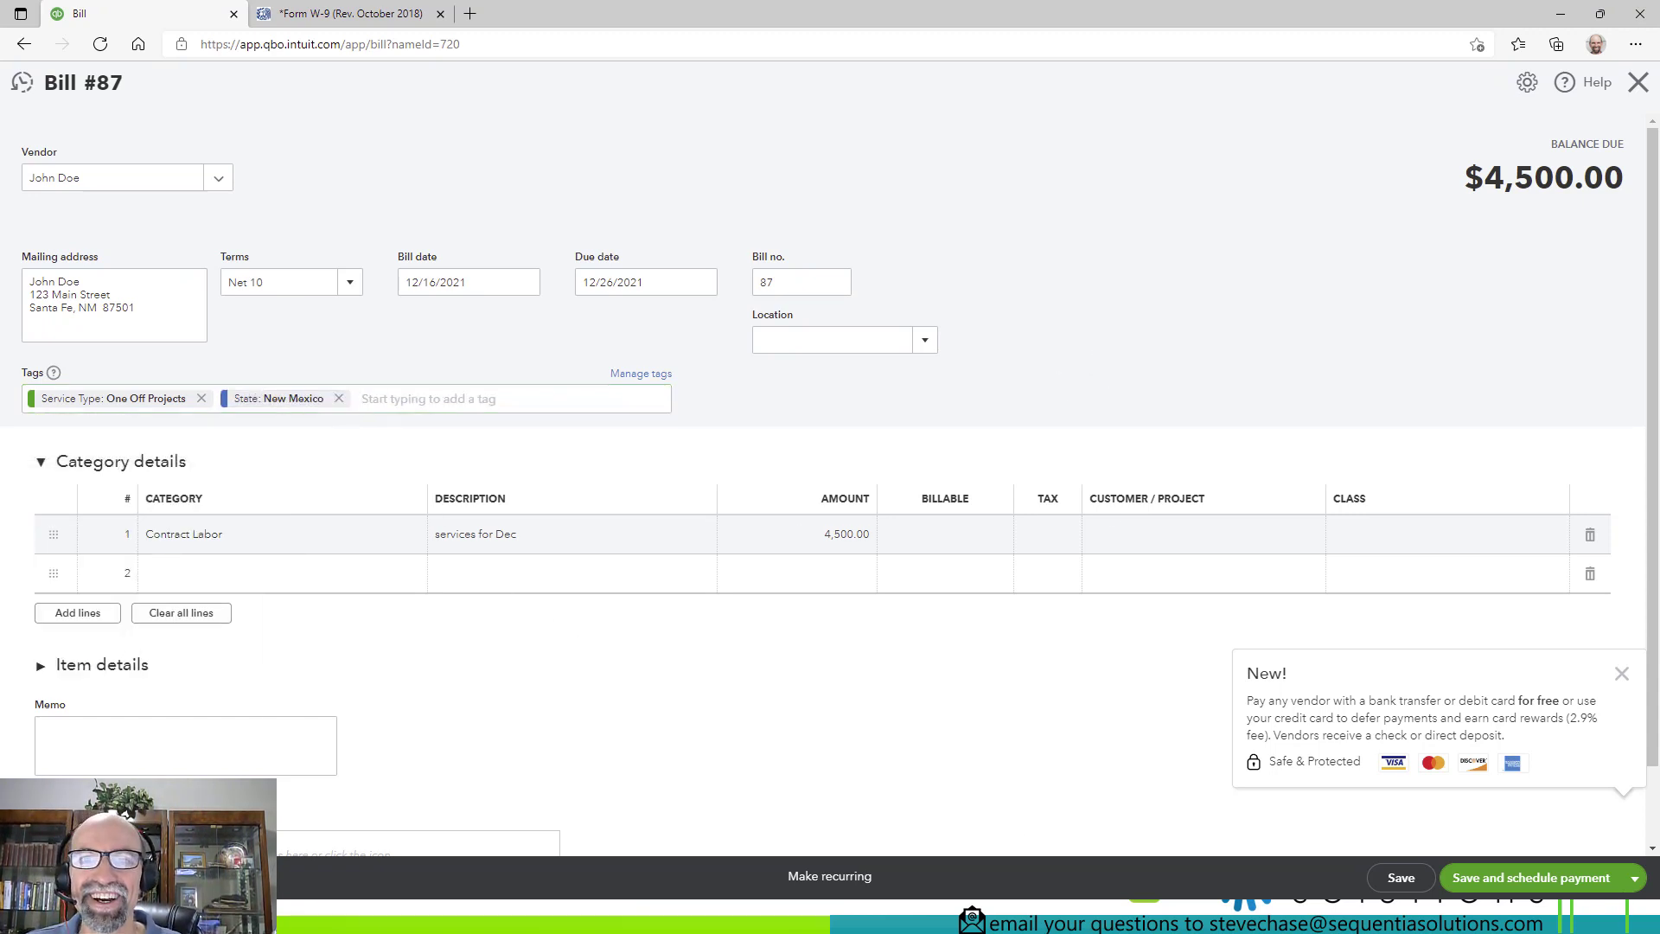
left_click(925, 340)
left_click(988, 346)
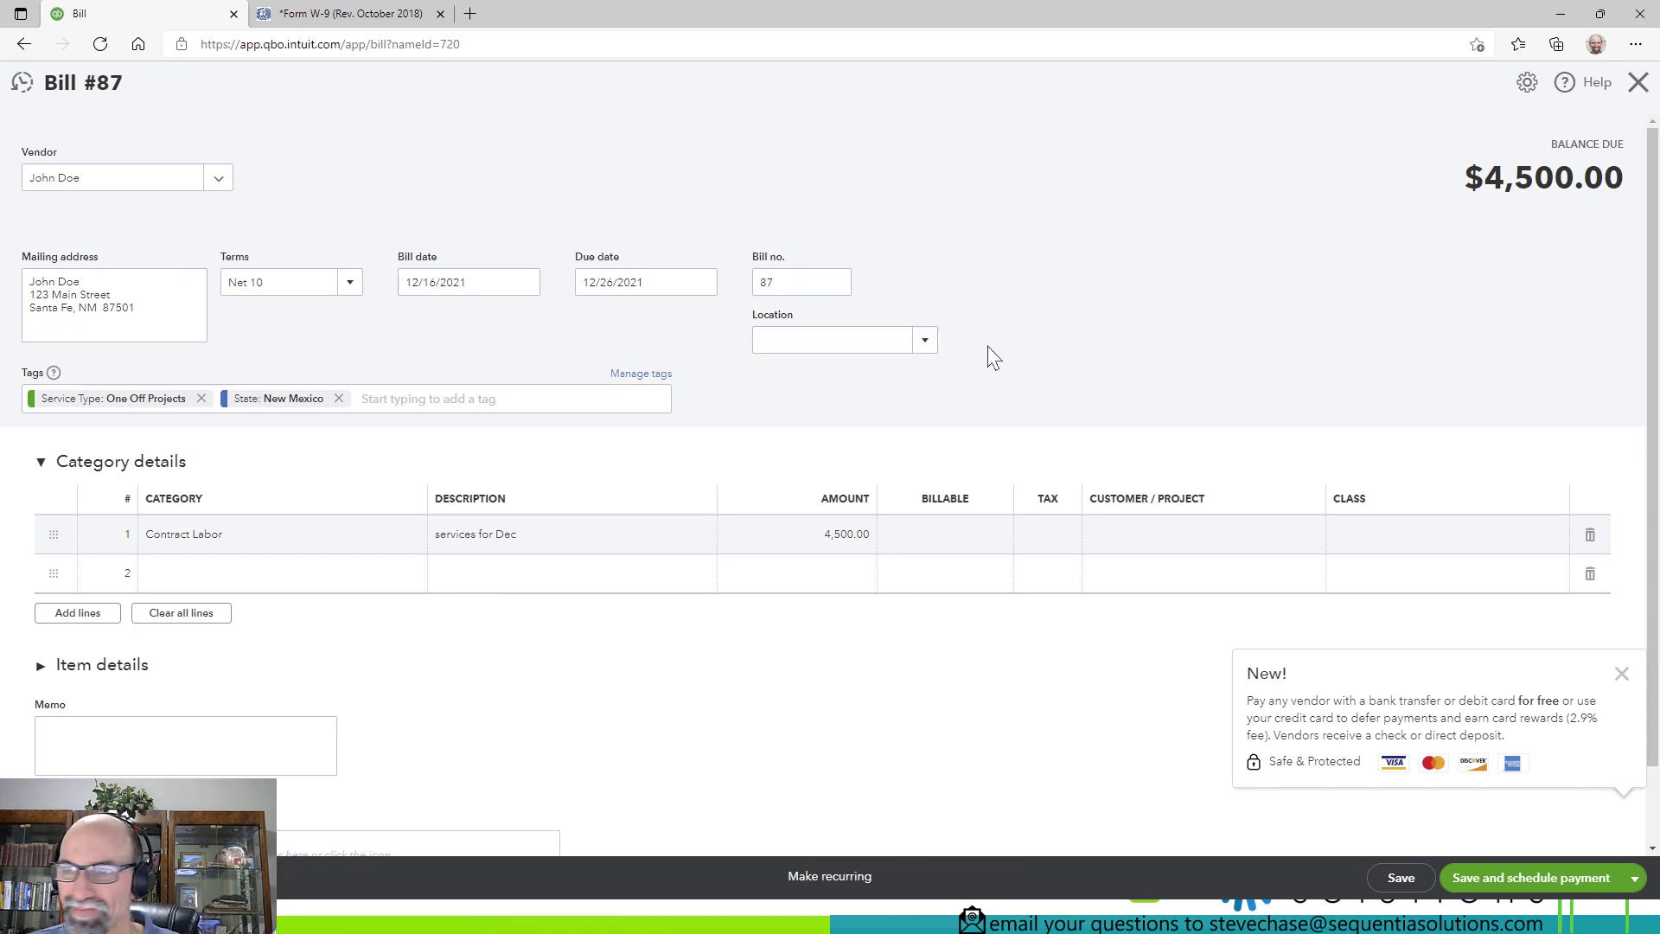
Save bill 87, leaving line 1's class and customer/project blank.
left_click(1400, 878)
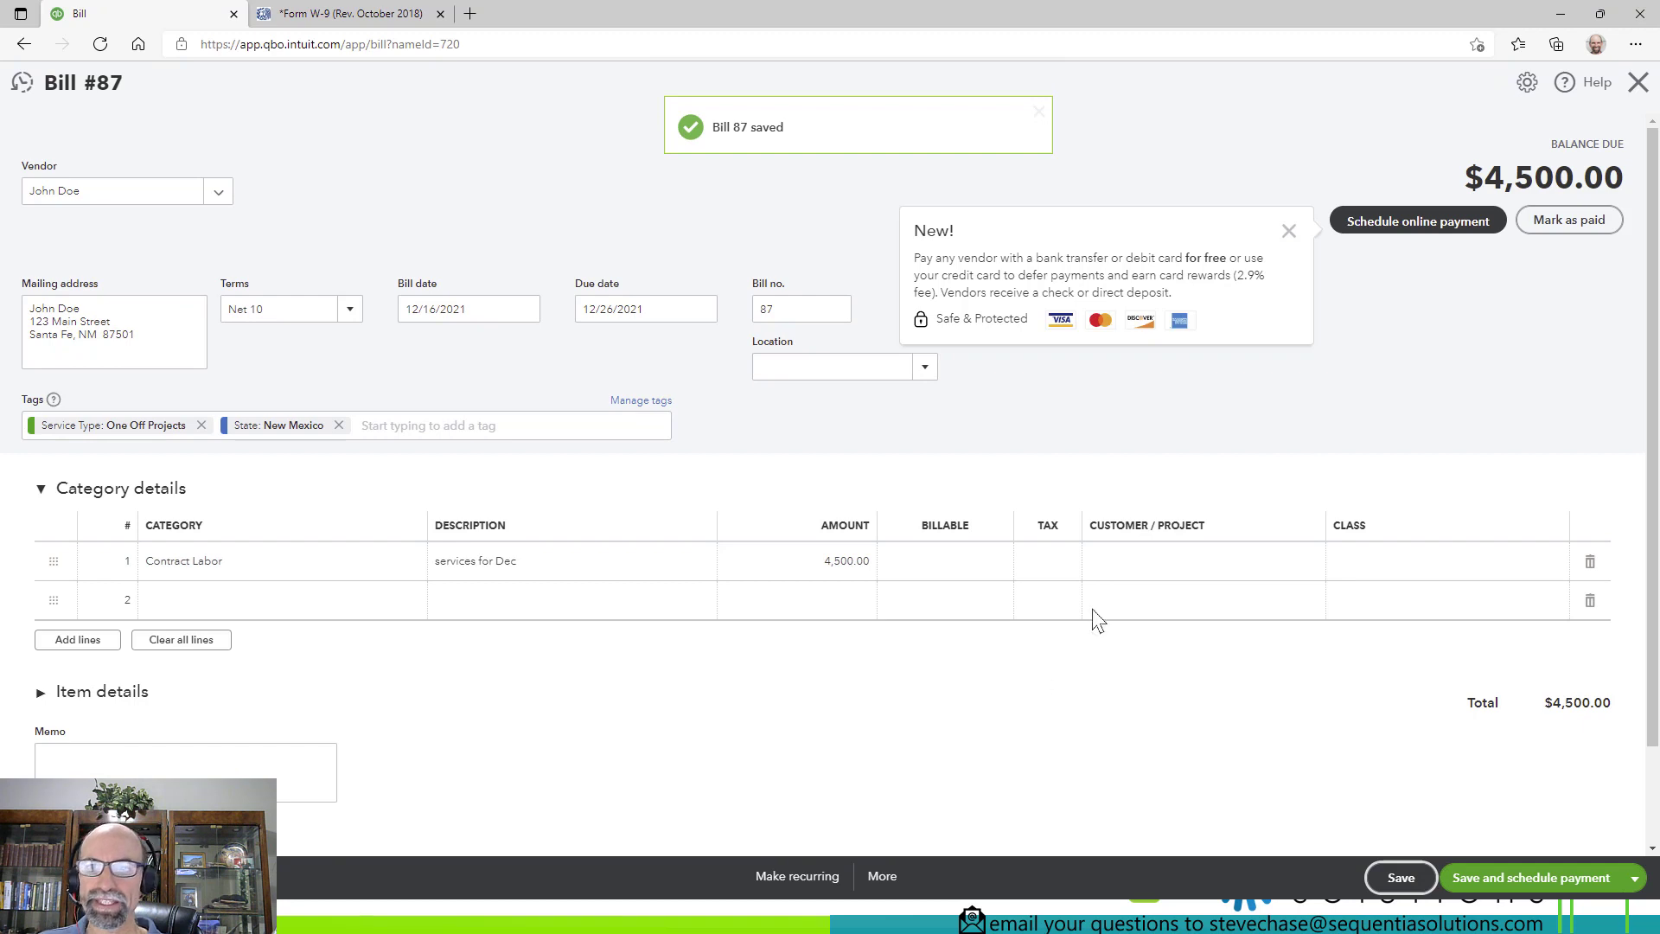
left_click(1460, 558)
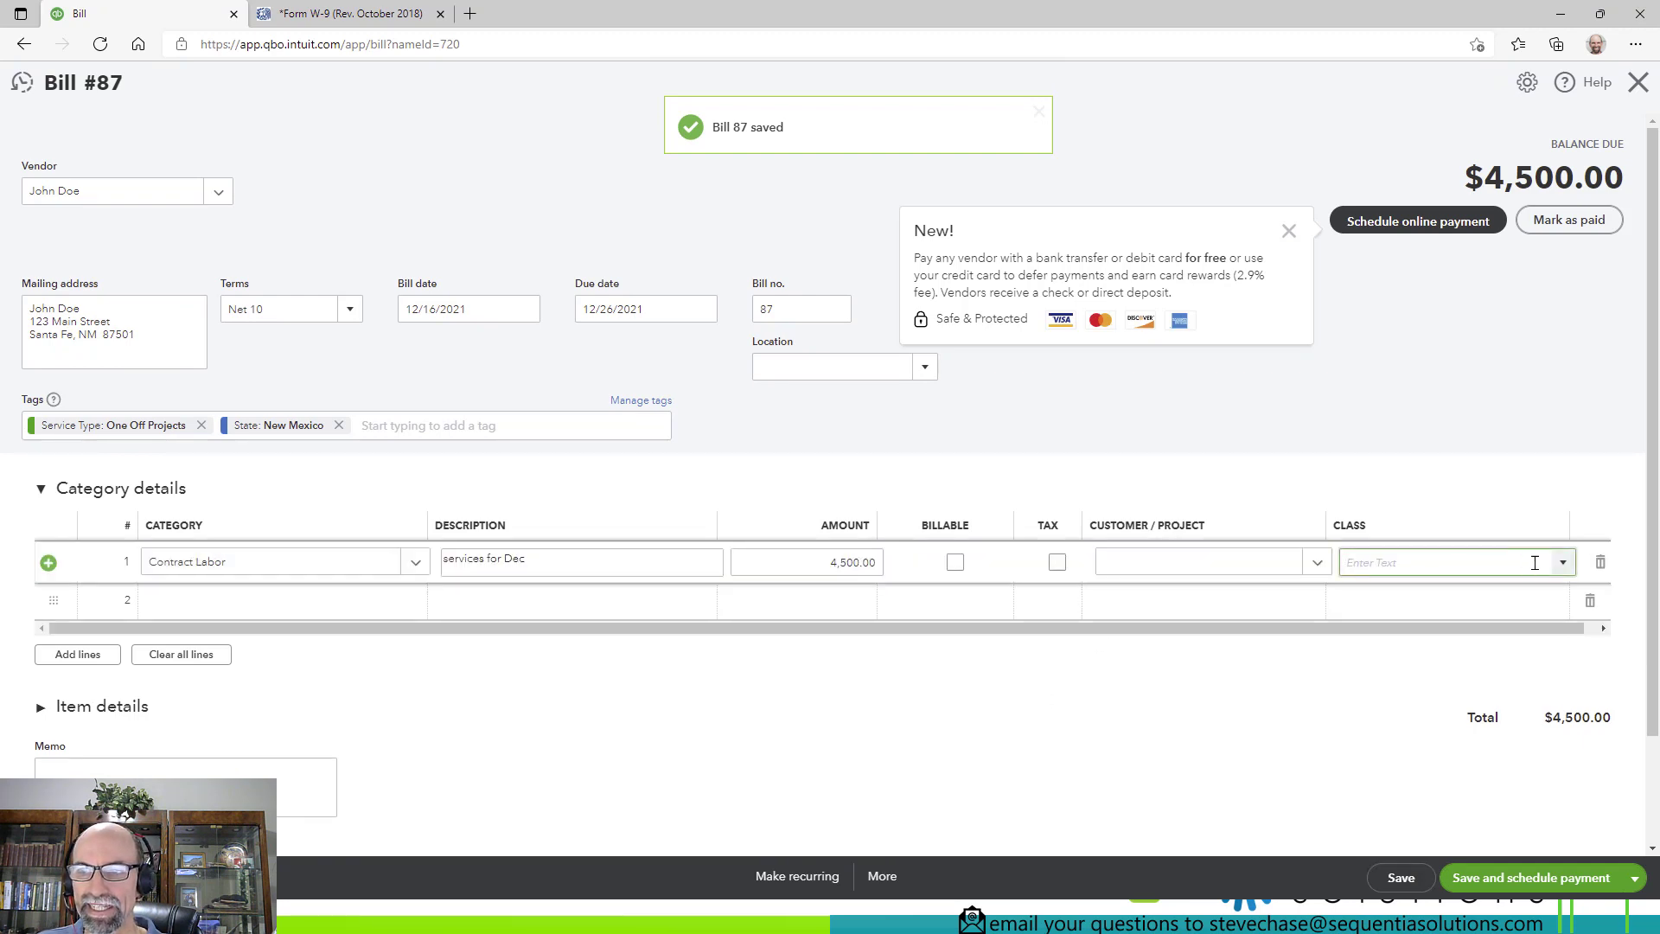
left_click(1561, 563)
left_click(1304, 564)
left_click(1315, 564)
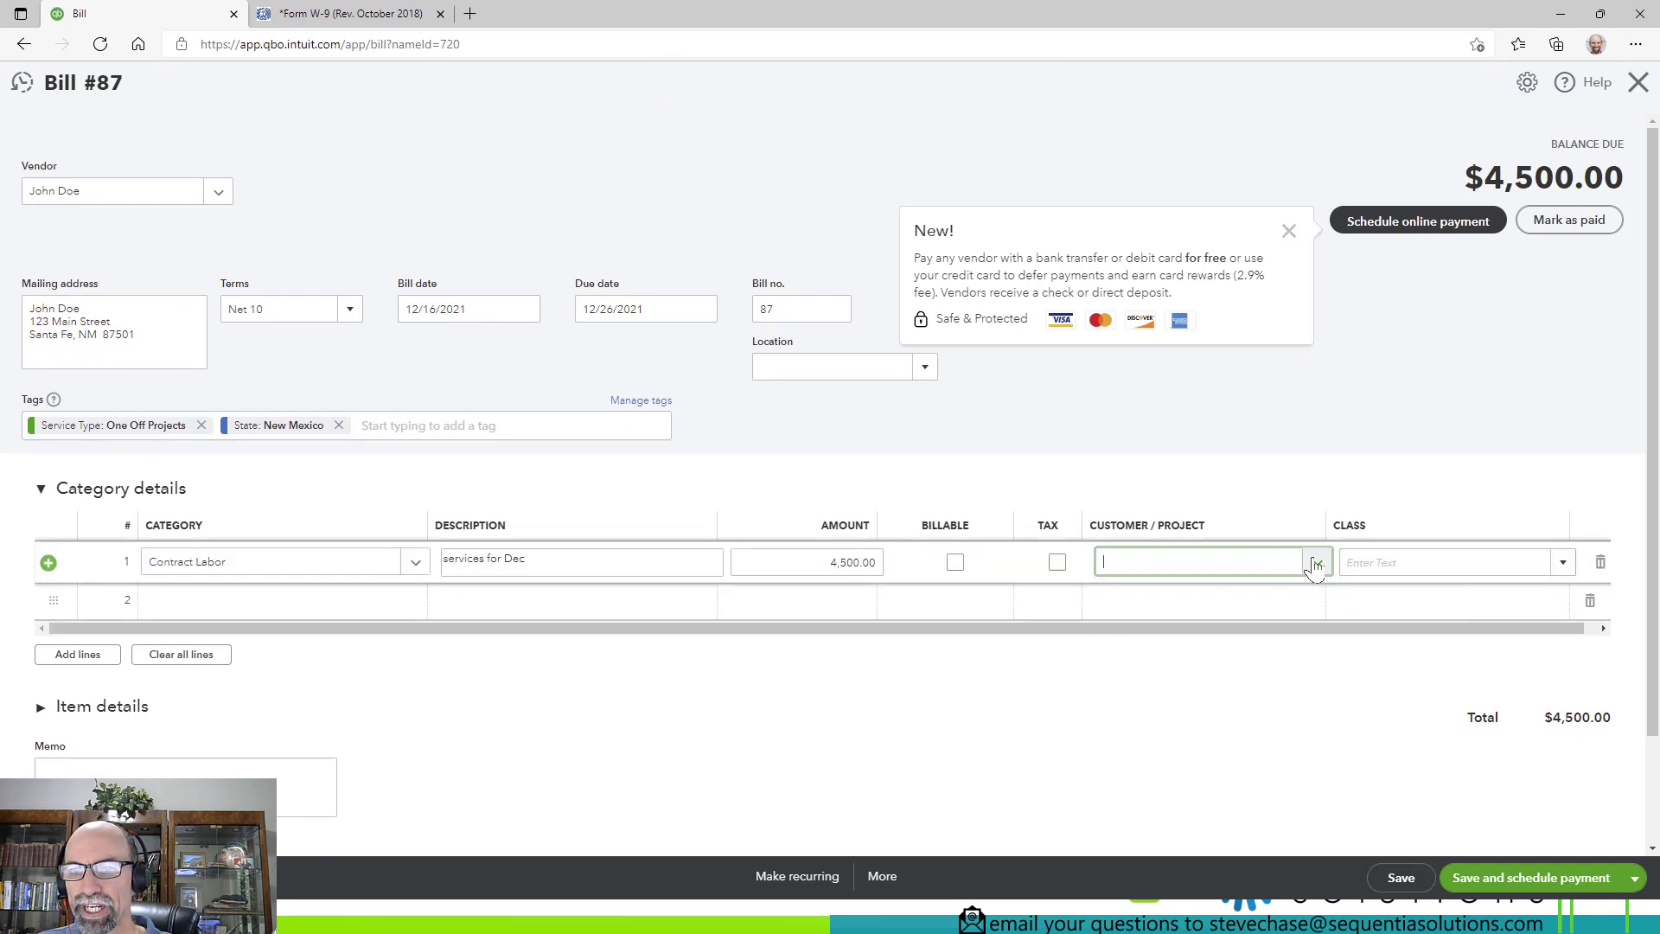
left_click(1315, 564)
left_click(1313, 562)
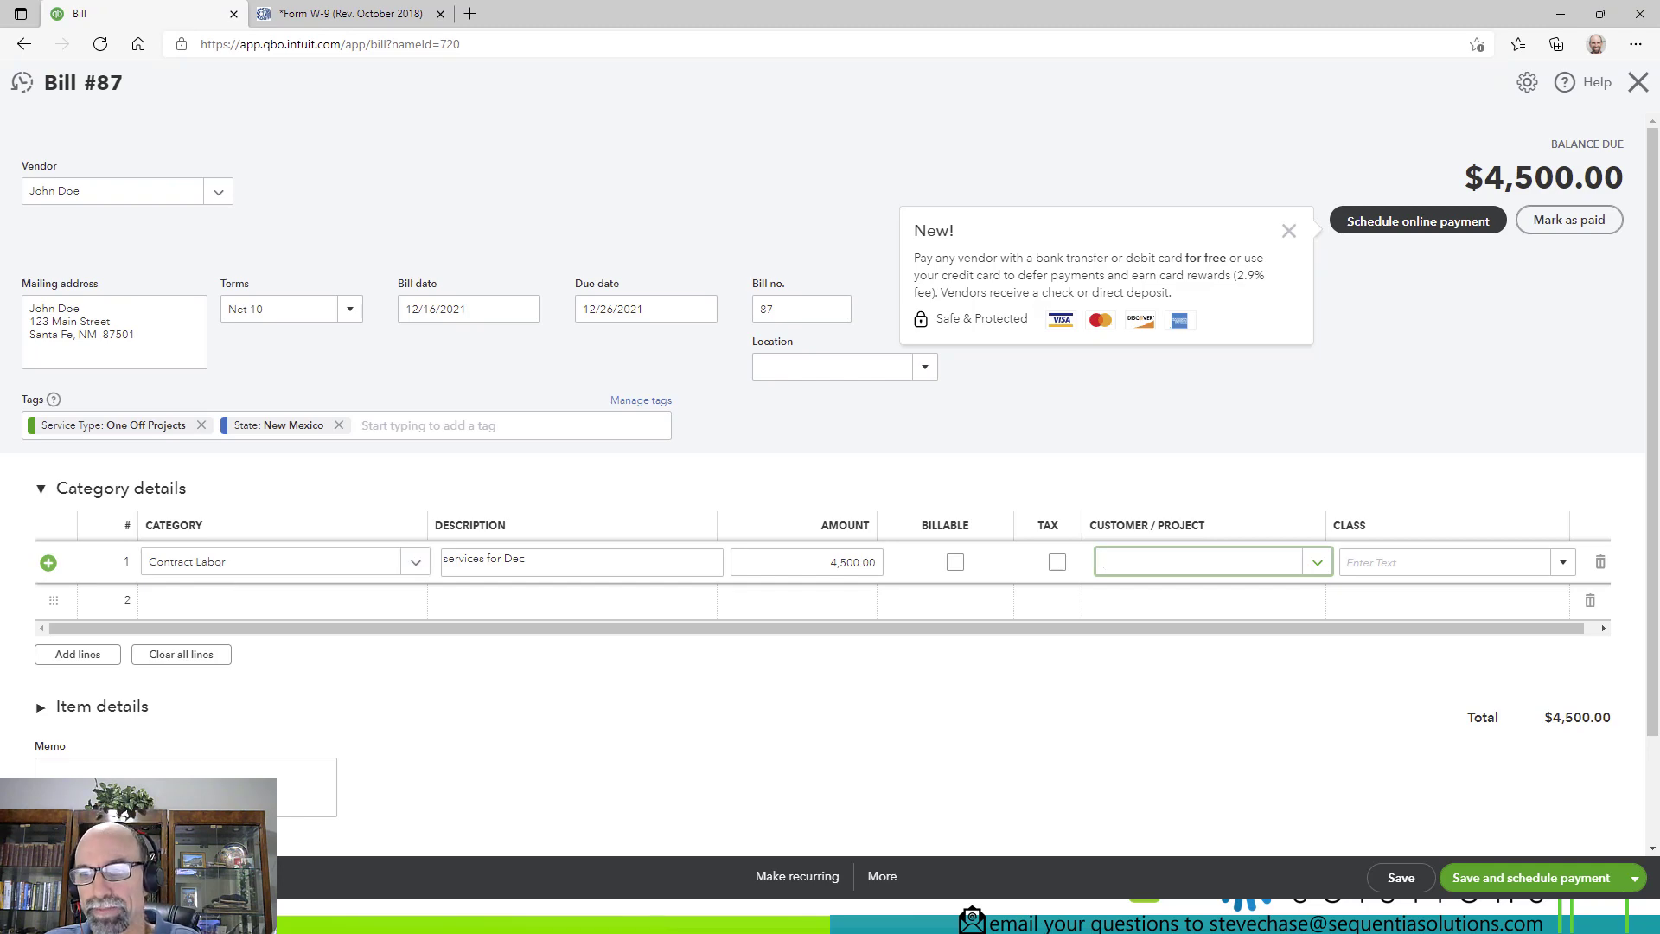
left_click(1400, 877)
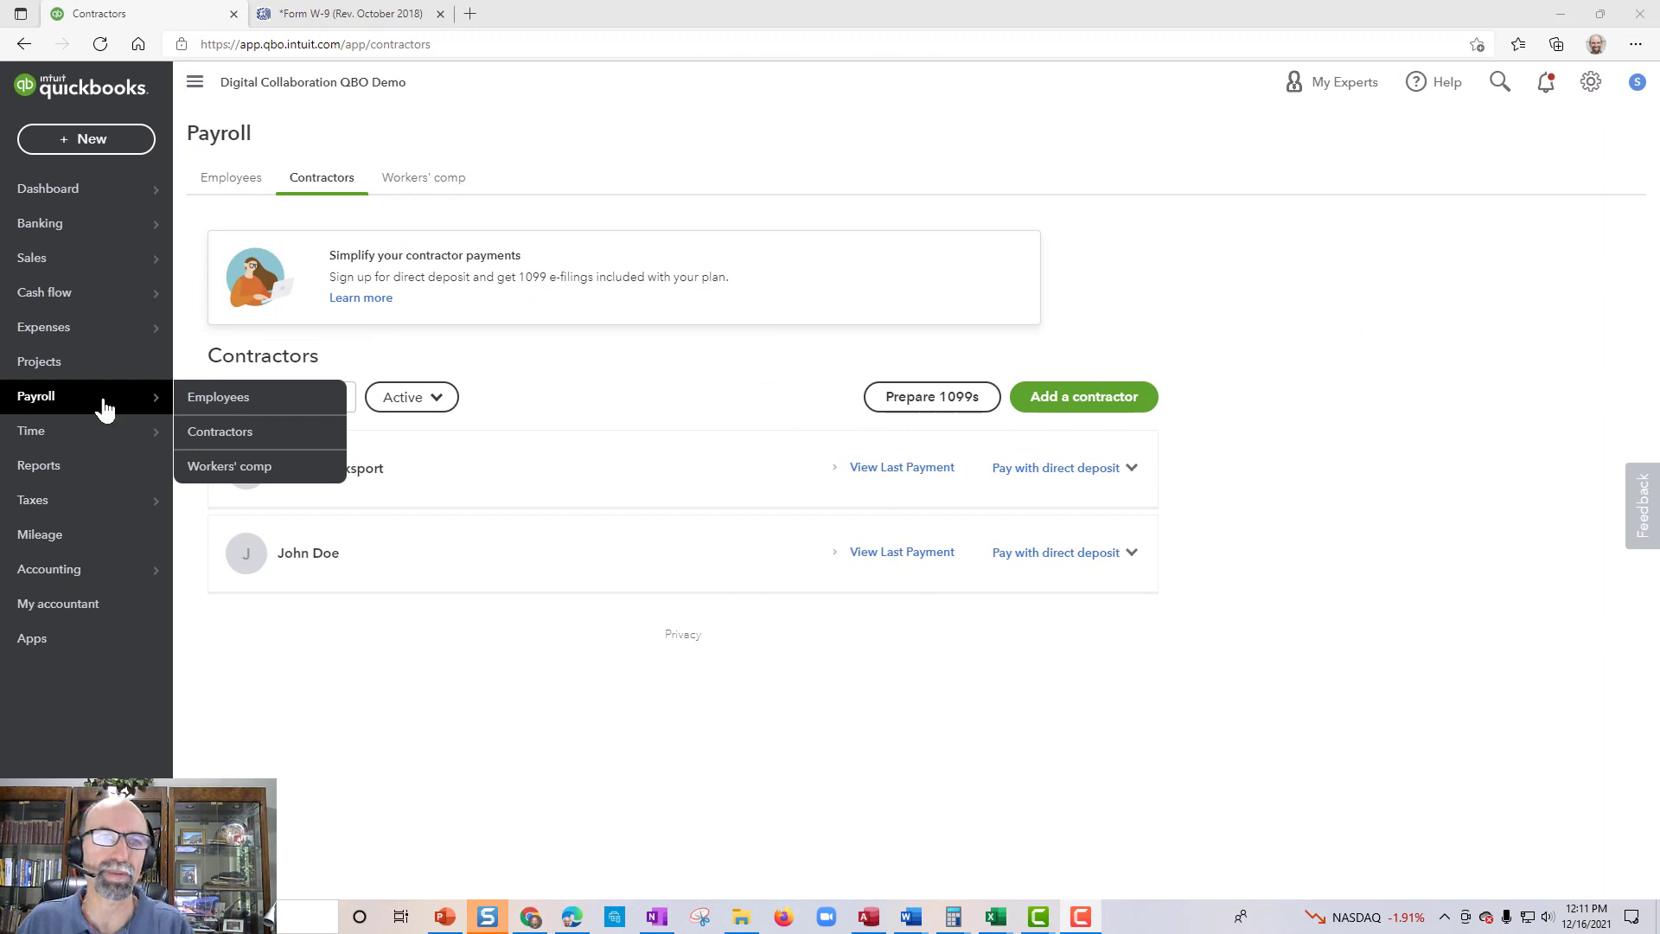
Close the Payroll flyout and open the new contractor's profile from the Contractors list.
left_click(249, 443)
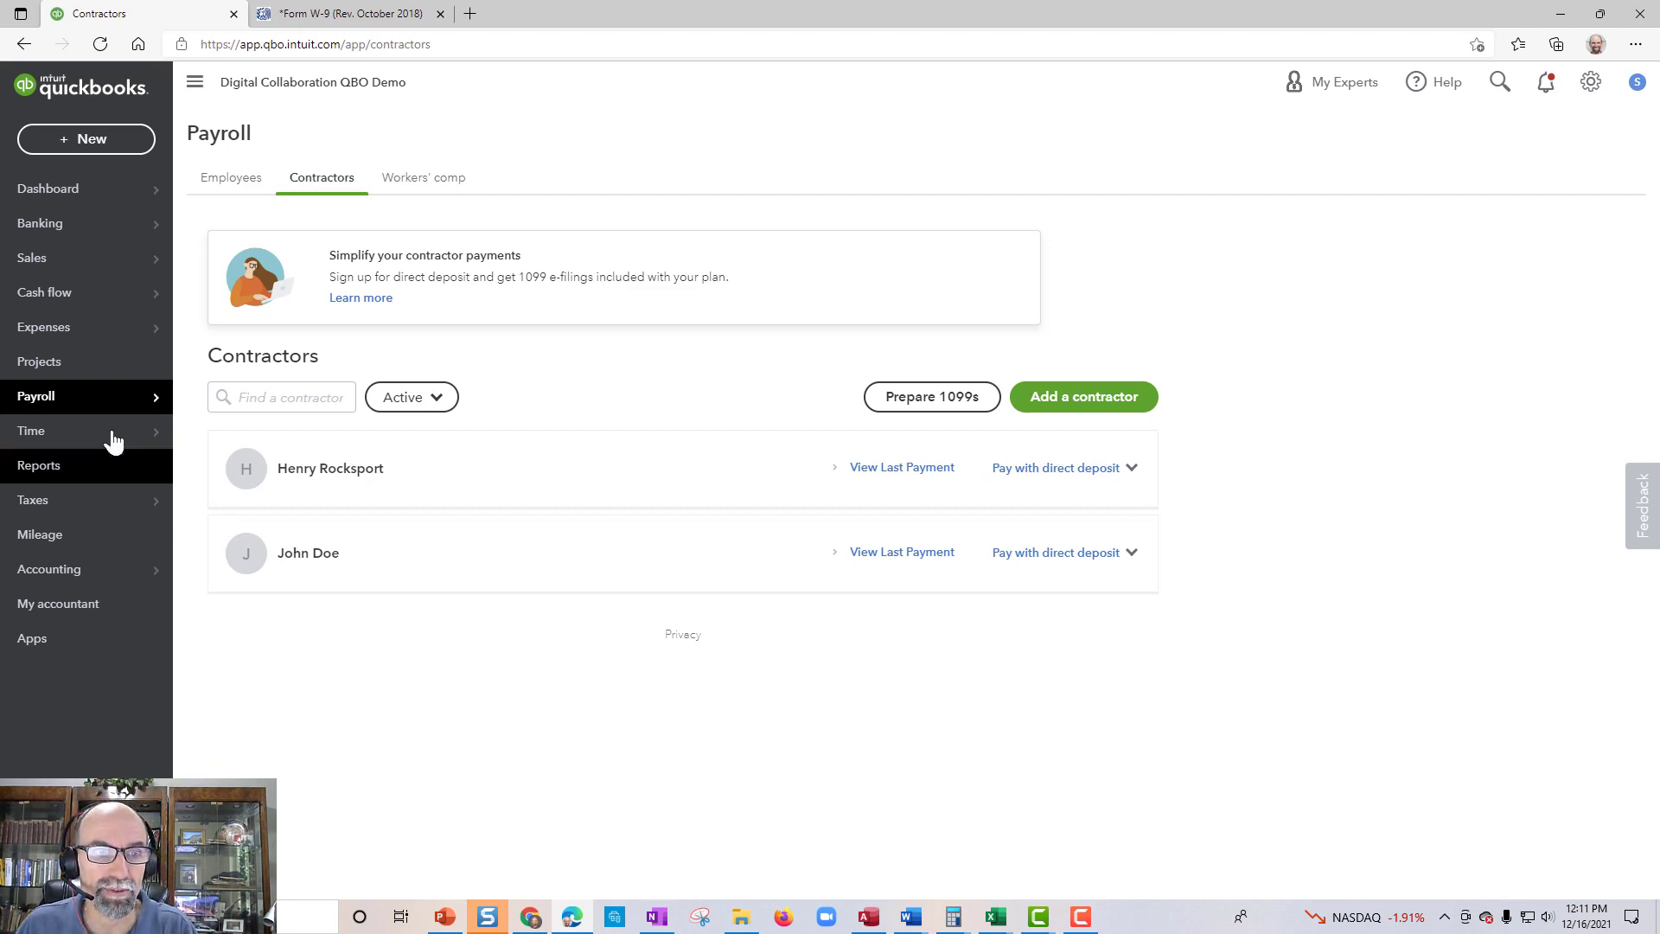
mouse_move(96, 395)
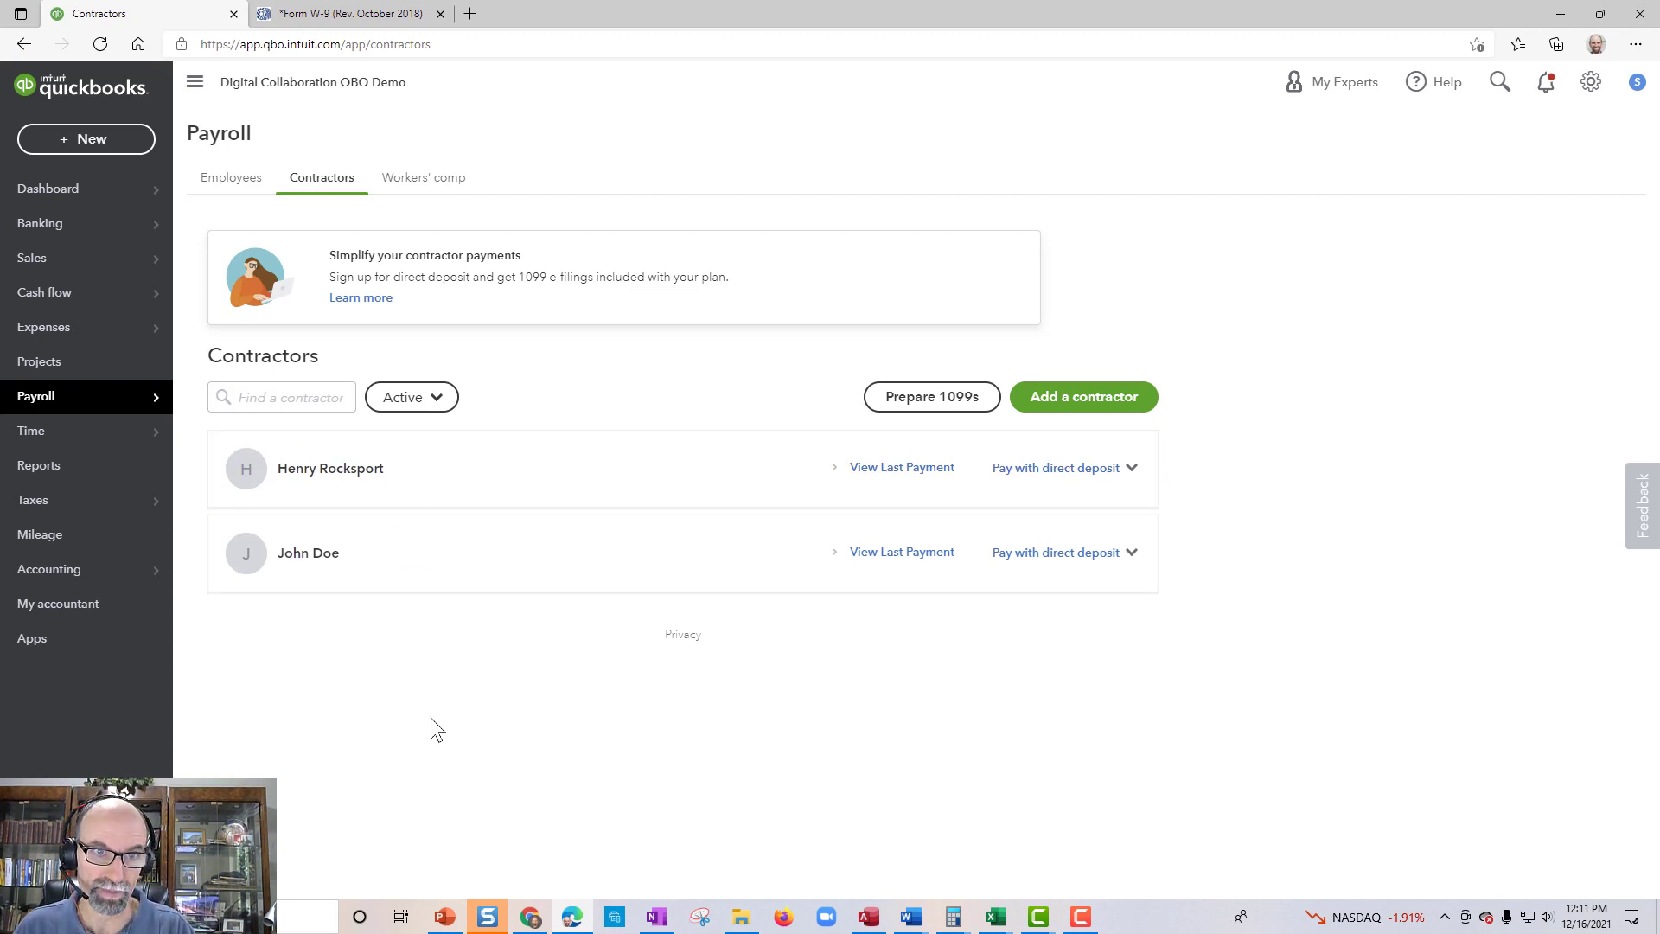
left_click(317, 572)
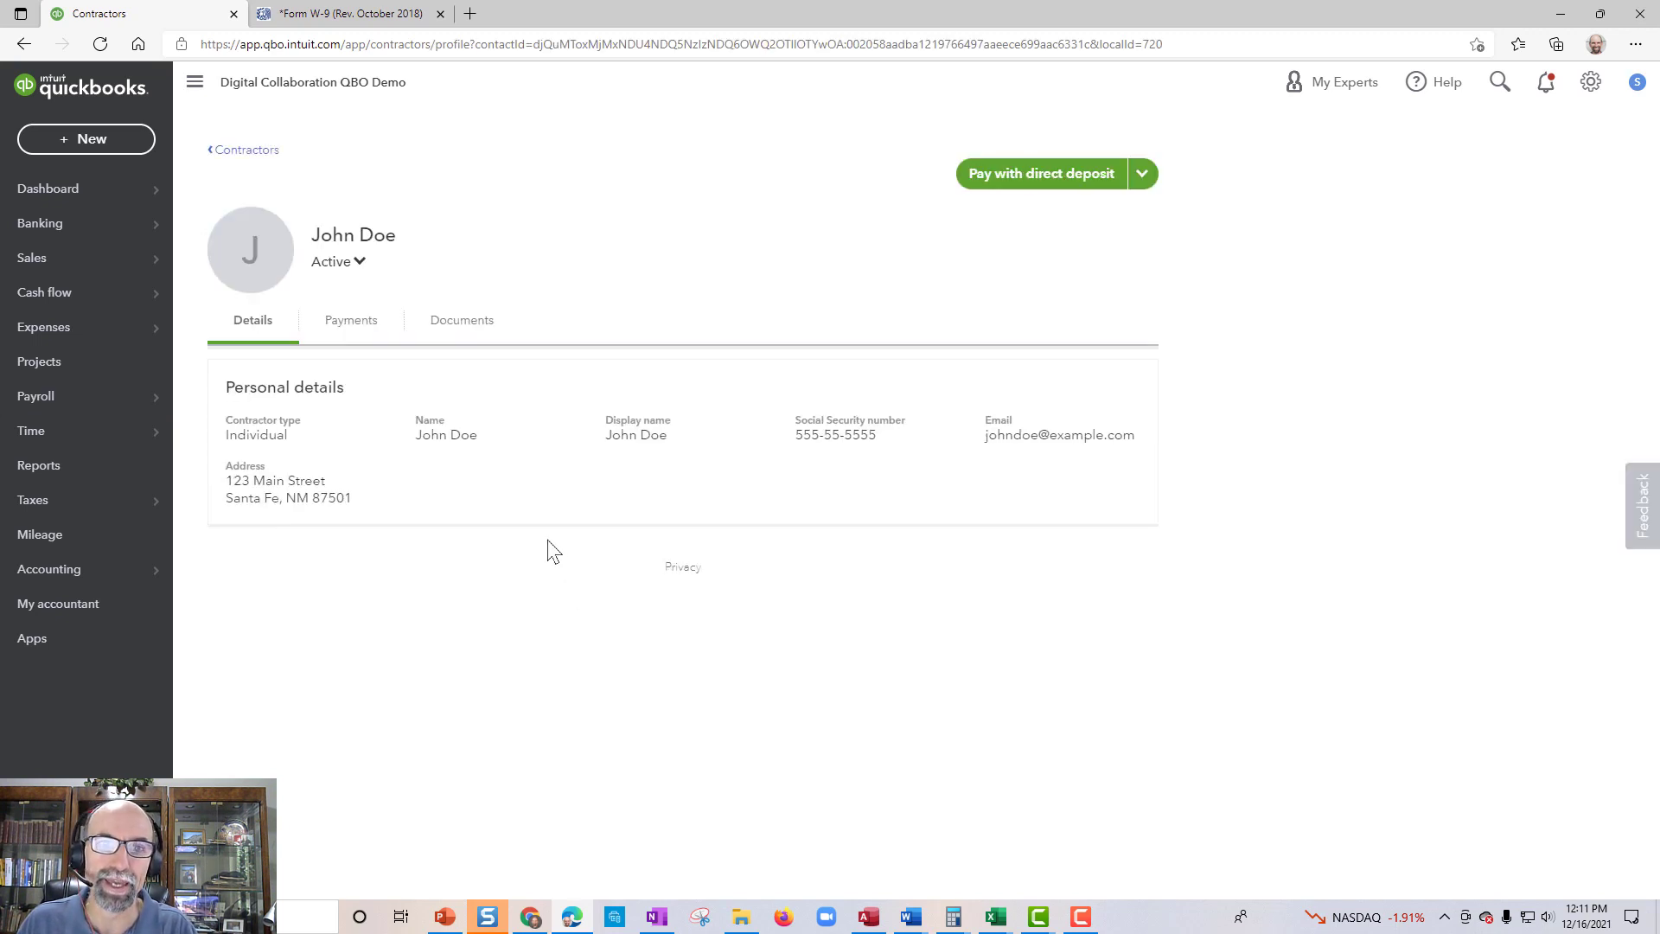
Review the contractor's personal details, payments and Documents tab, then go back to Contractors.
mouse_move(556, 471)
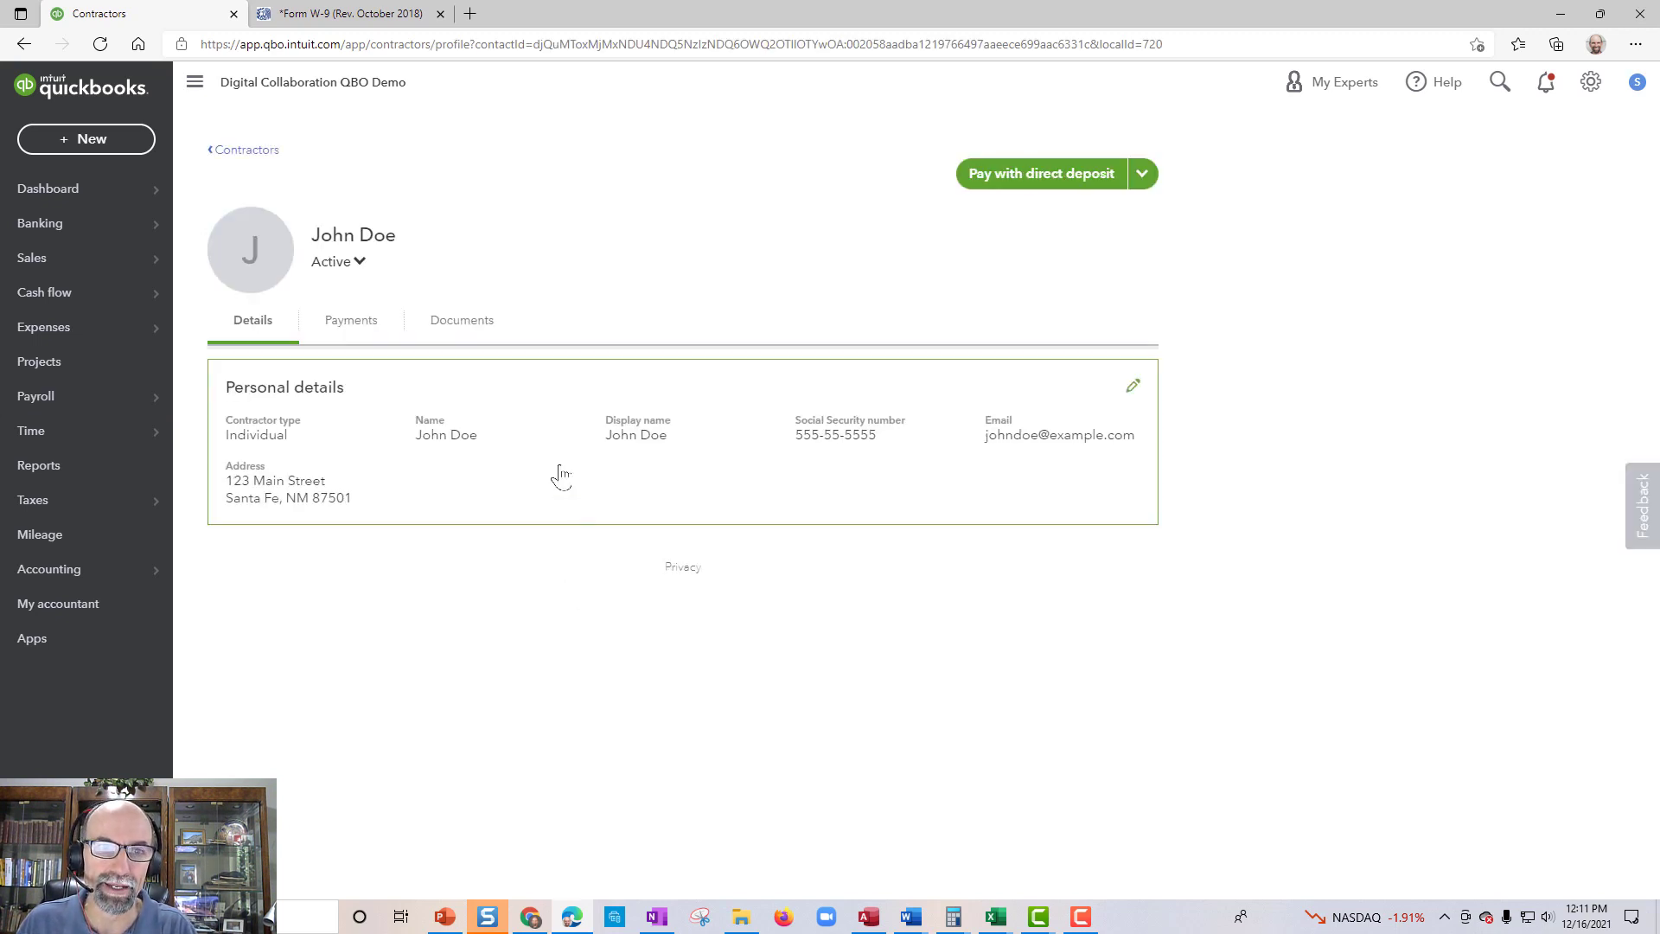
left_click(1134, 388)
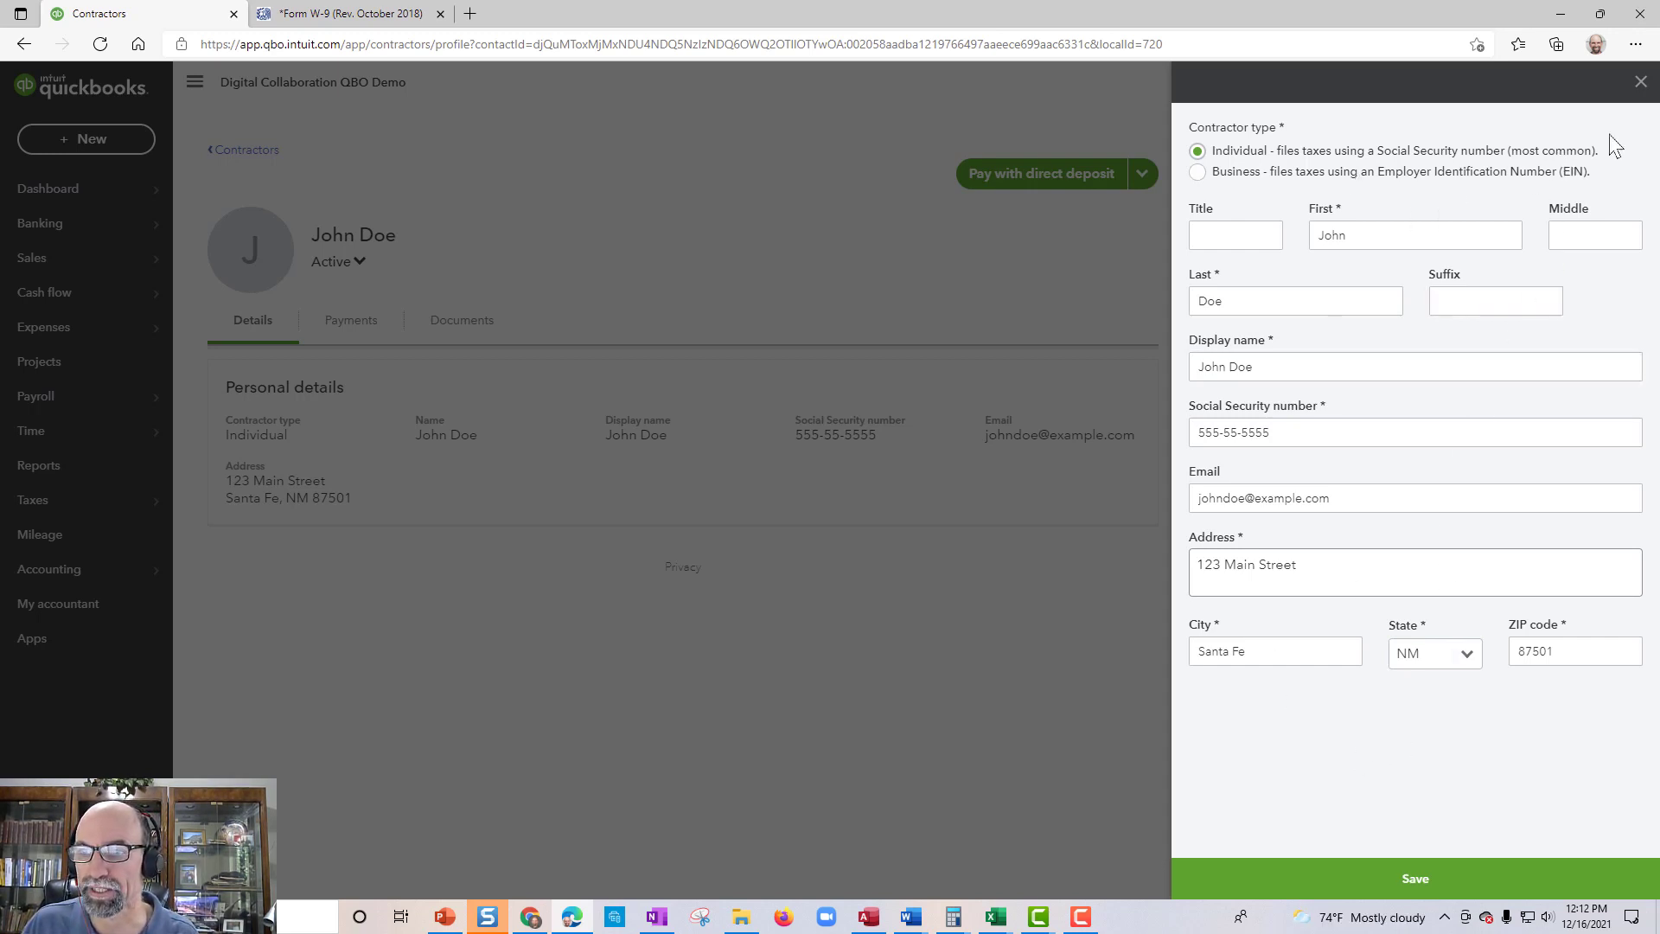
left_click(1641, 84)
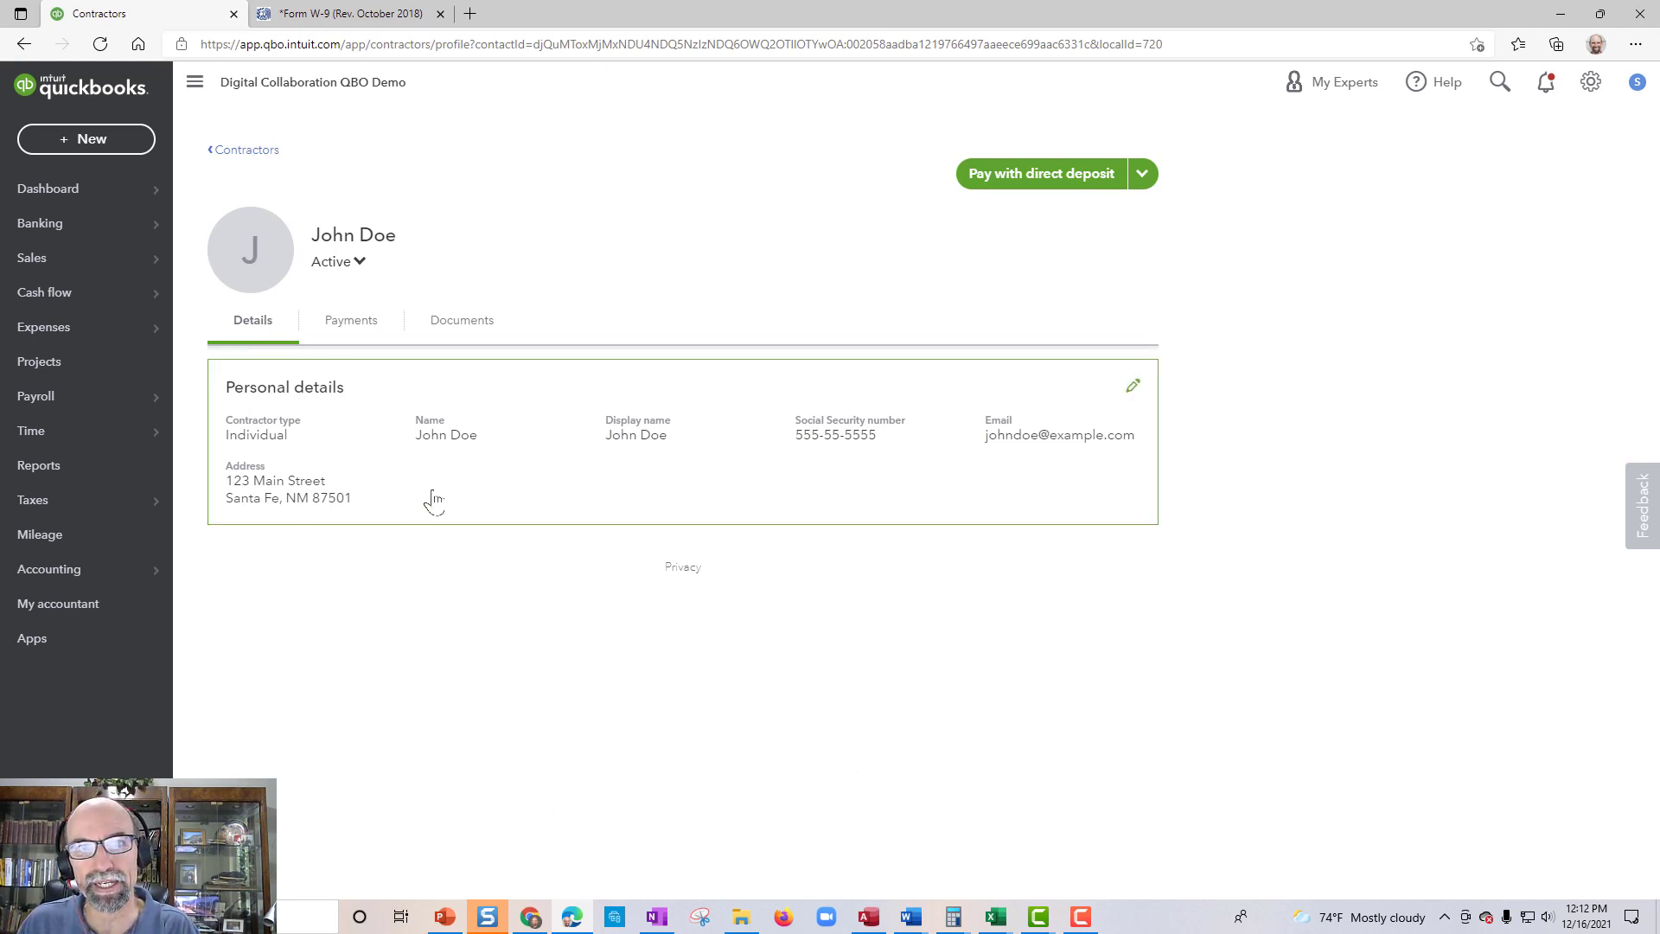
left_click(345, 328)
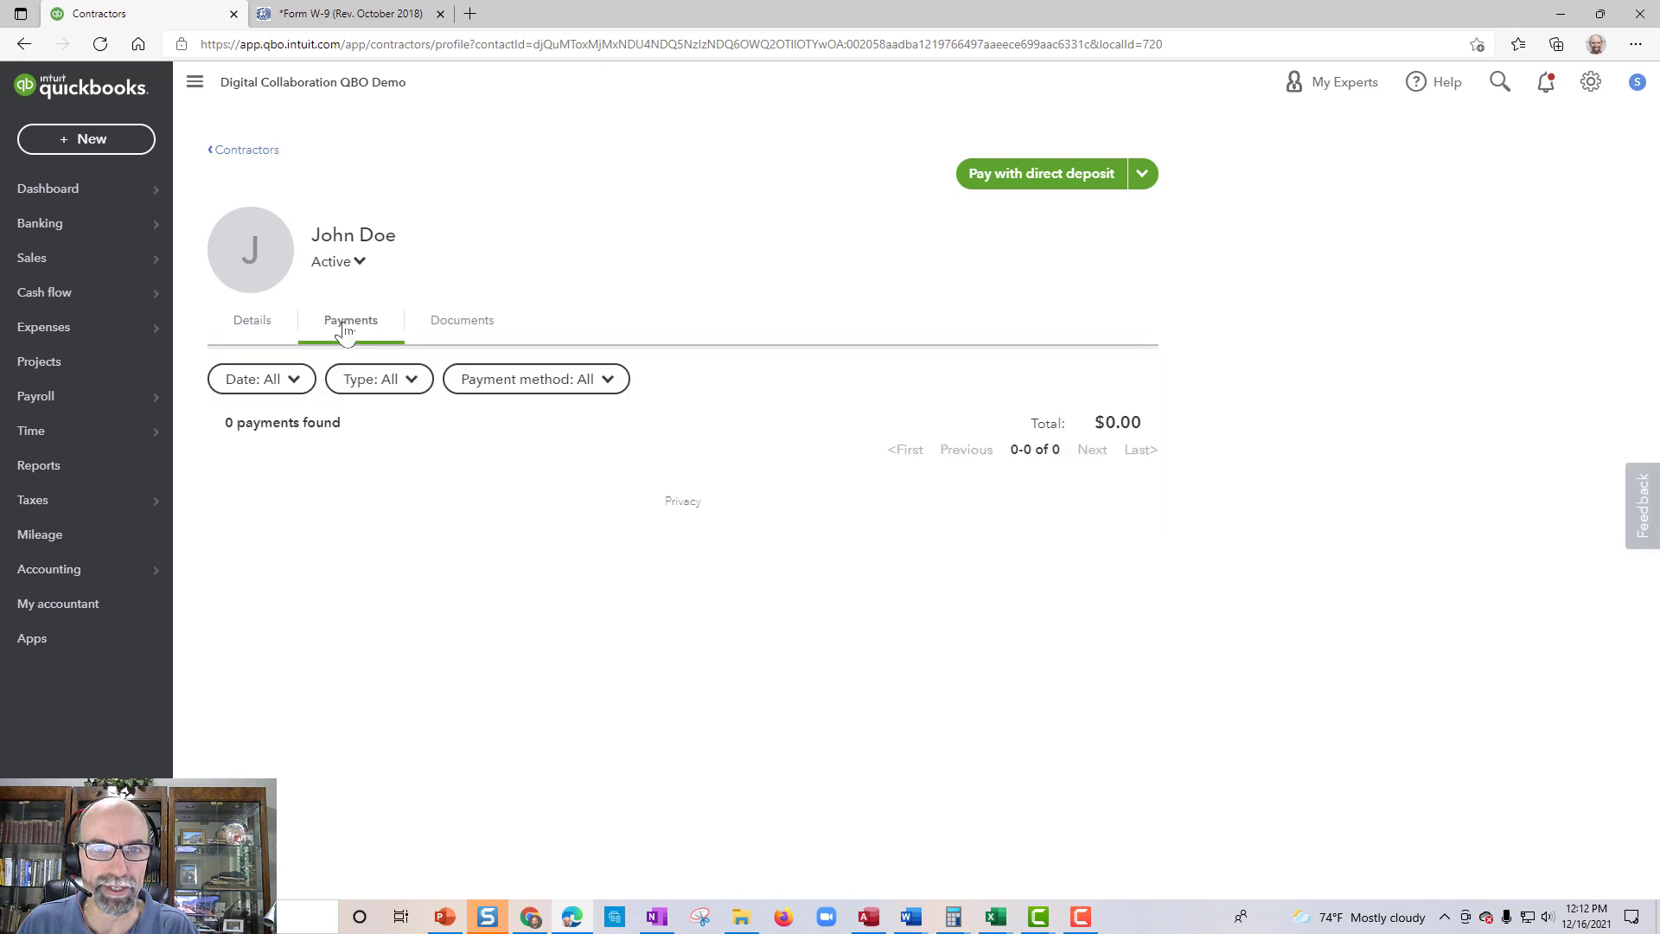
left_click(472, 328)
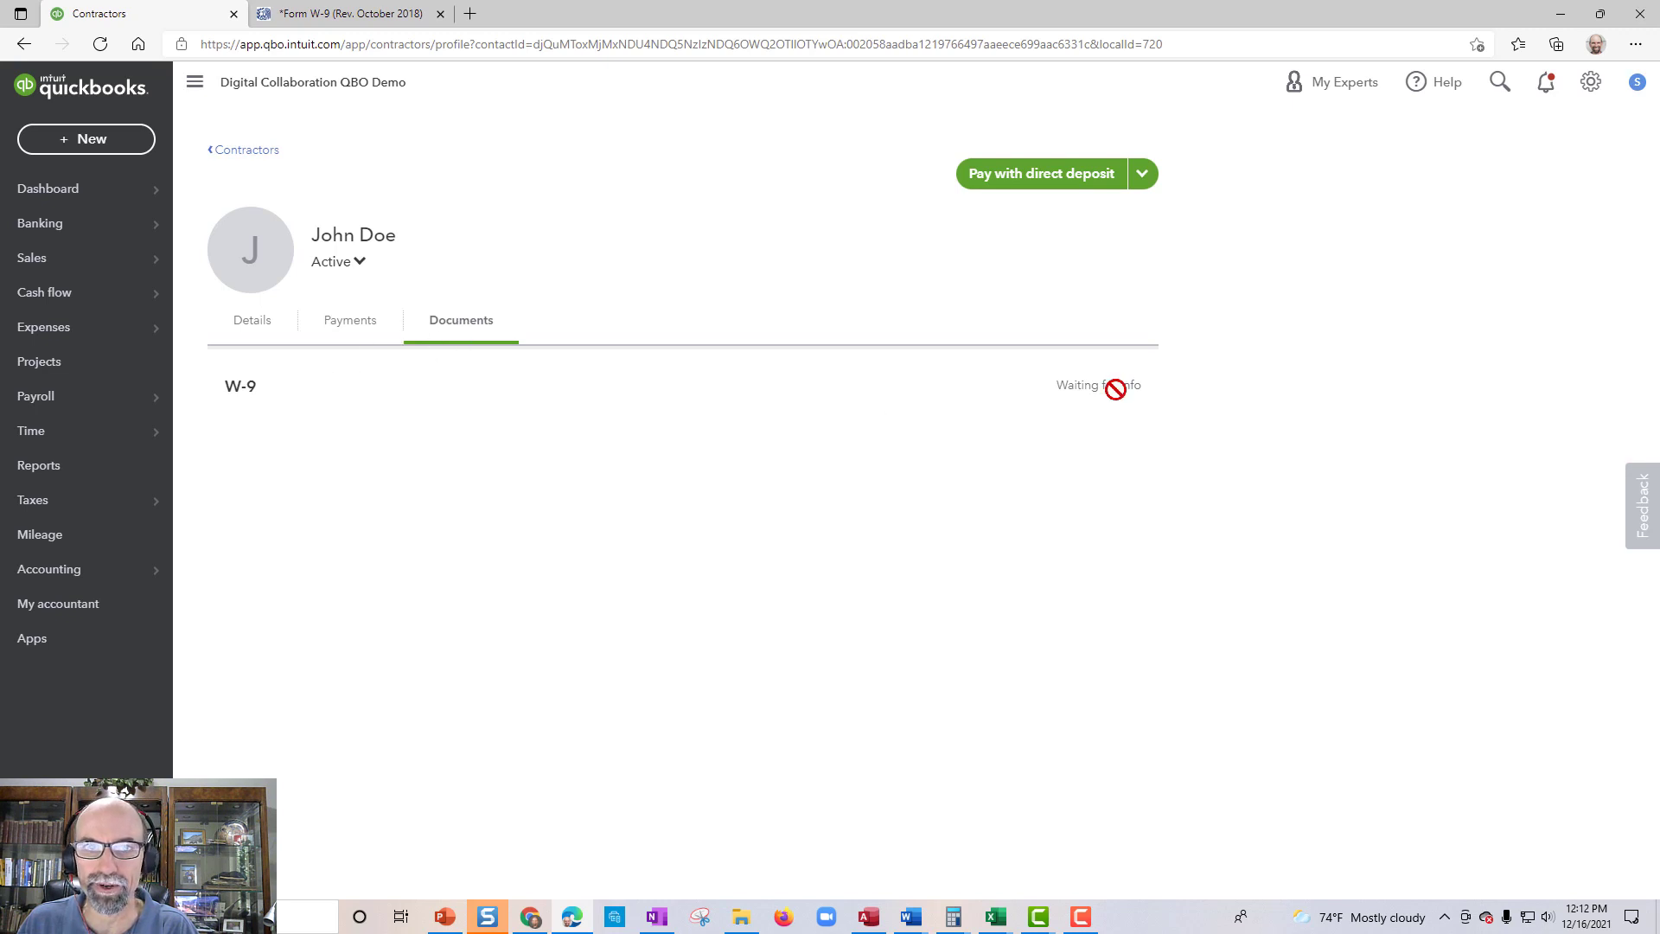
left_click(251, 152)
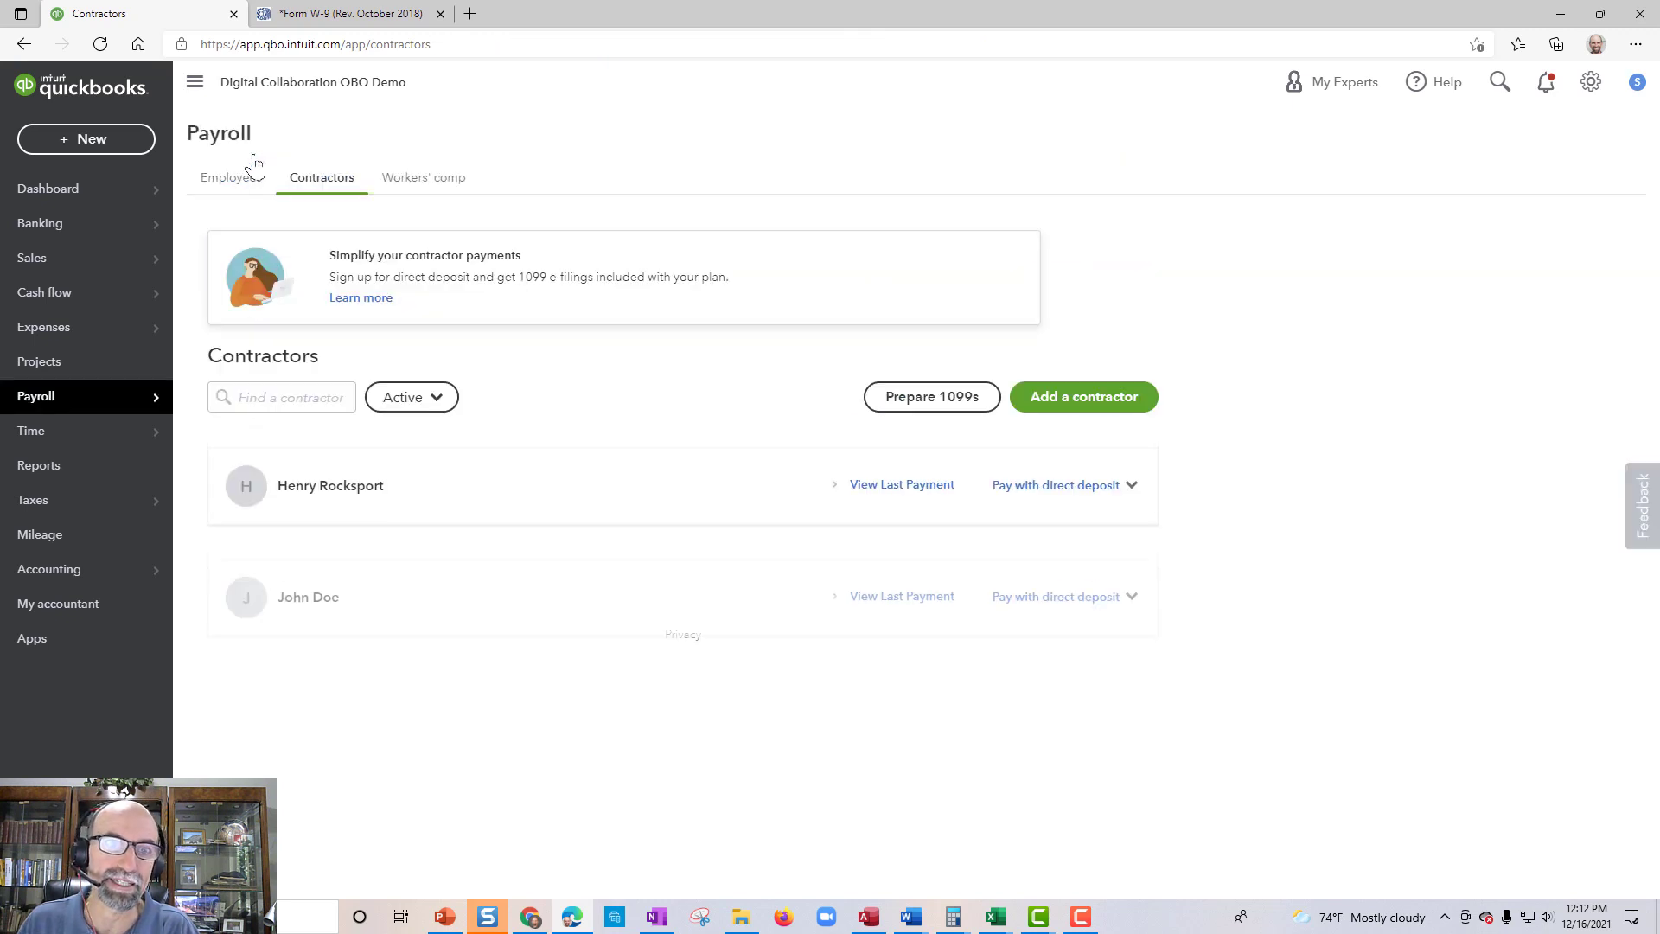
Check the first contractor's profile and its e-mail prompt, then bring up the W-9 PDF.
left_click(360, 469)
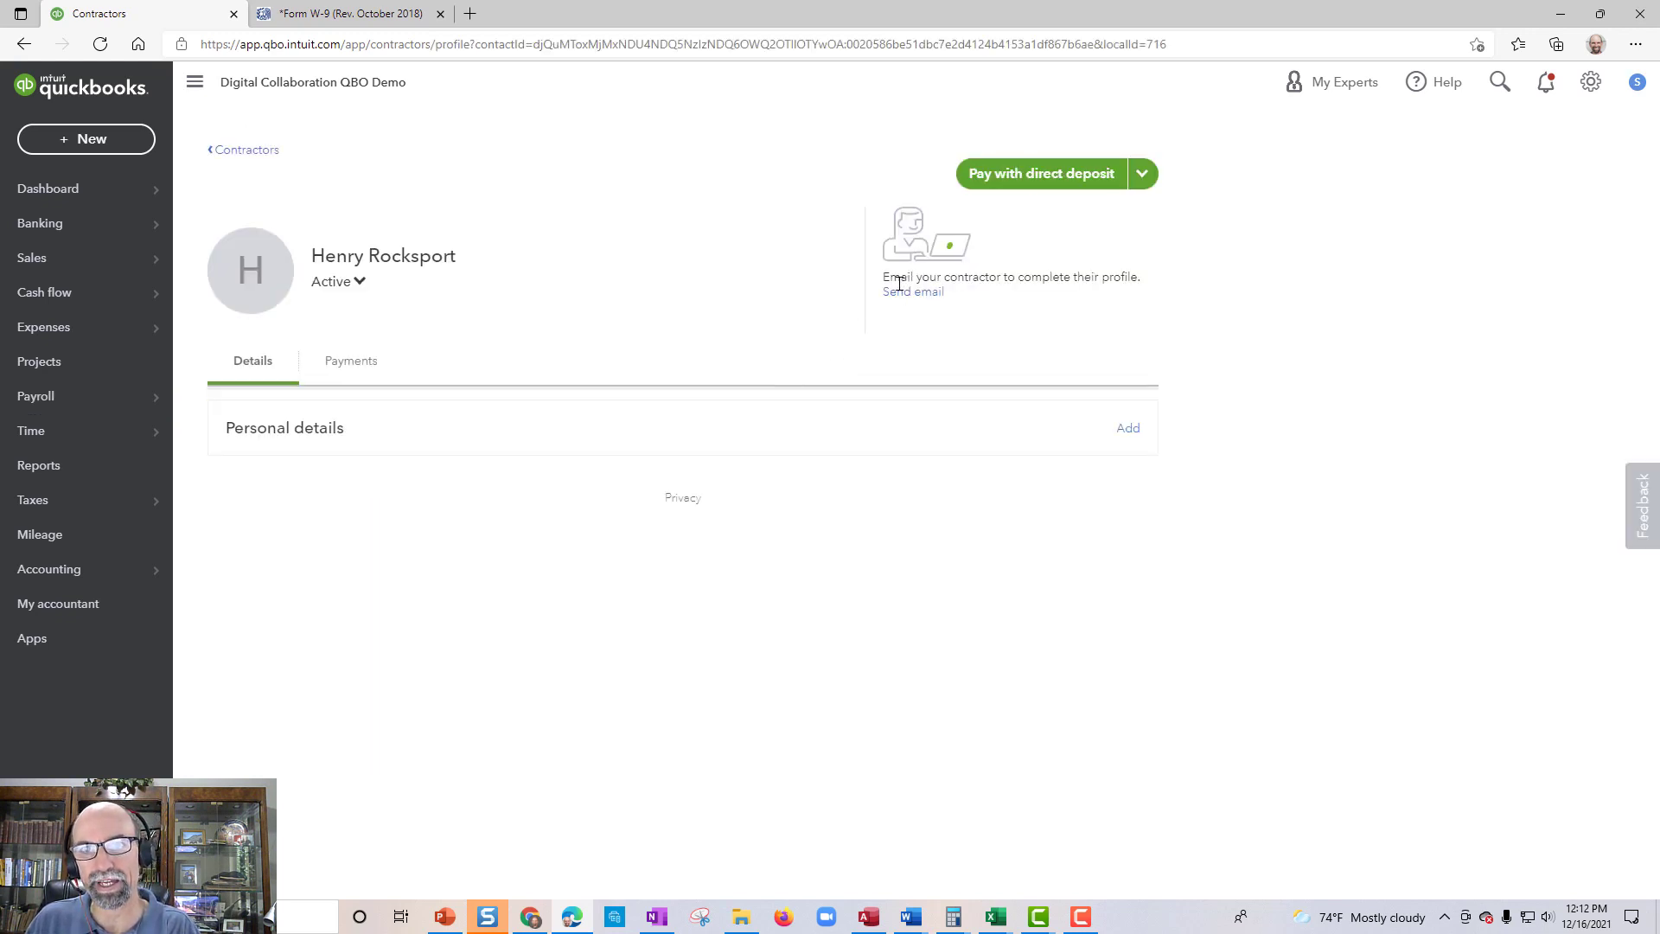
left_click_drag(889, 277, 1111, 276)
left_click(1117, 275)
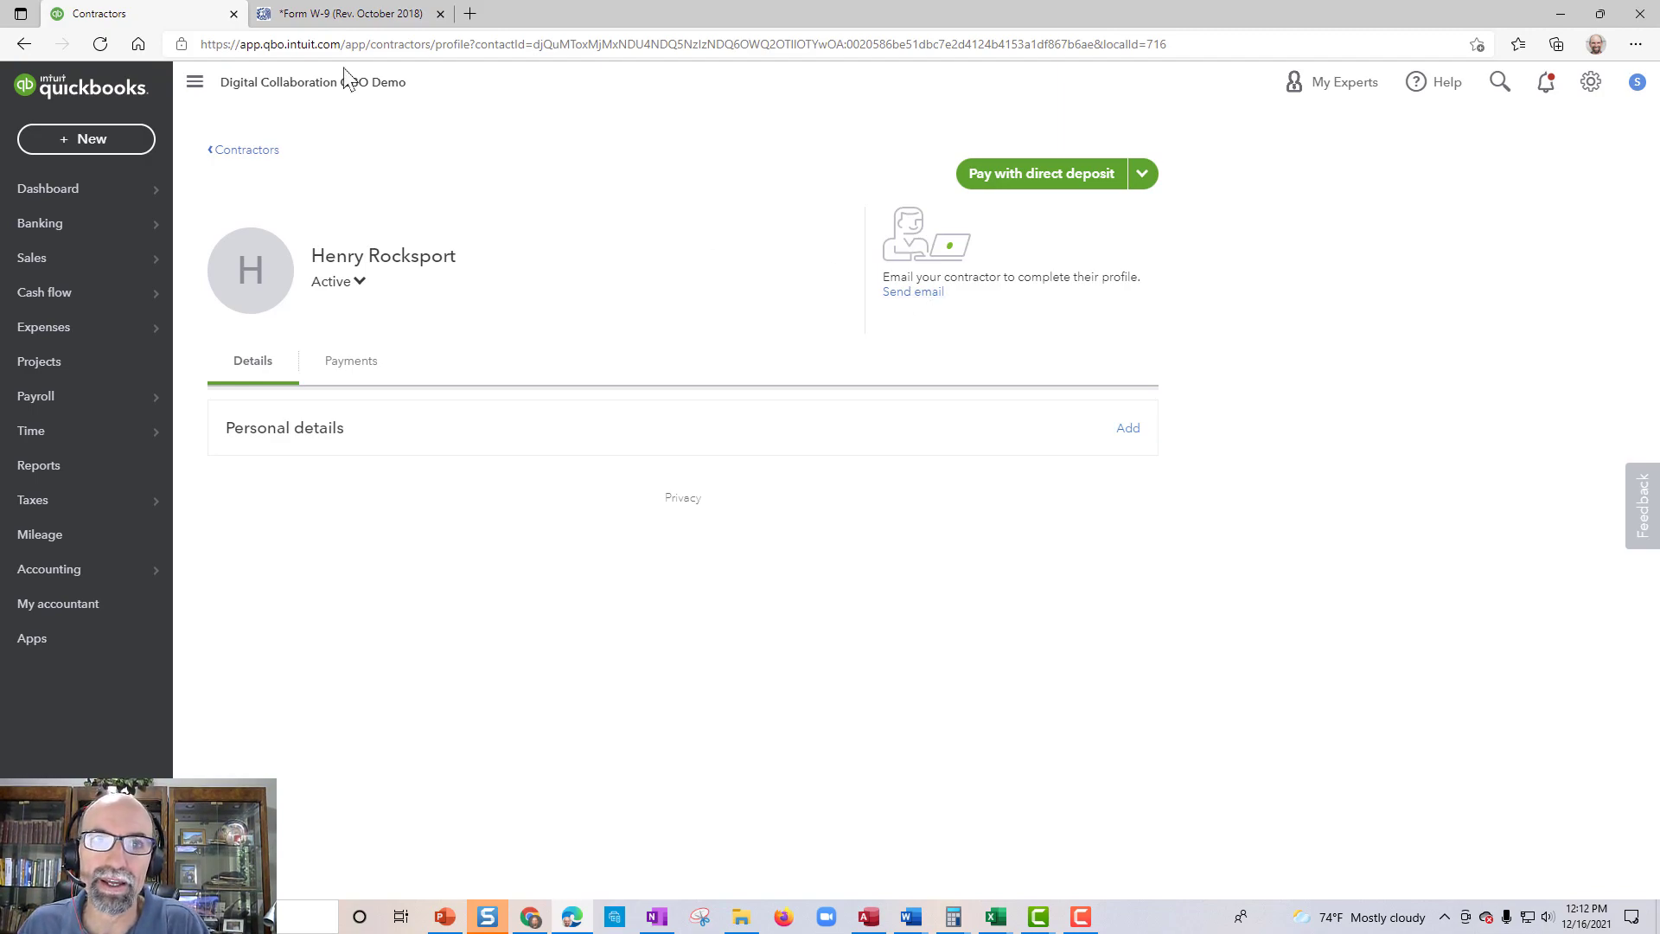
left_click(333, 13)
scroll(498, 421, "up", 5)
scroll(498, 421, "up", 3)
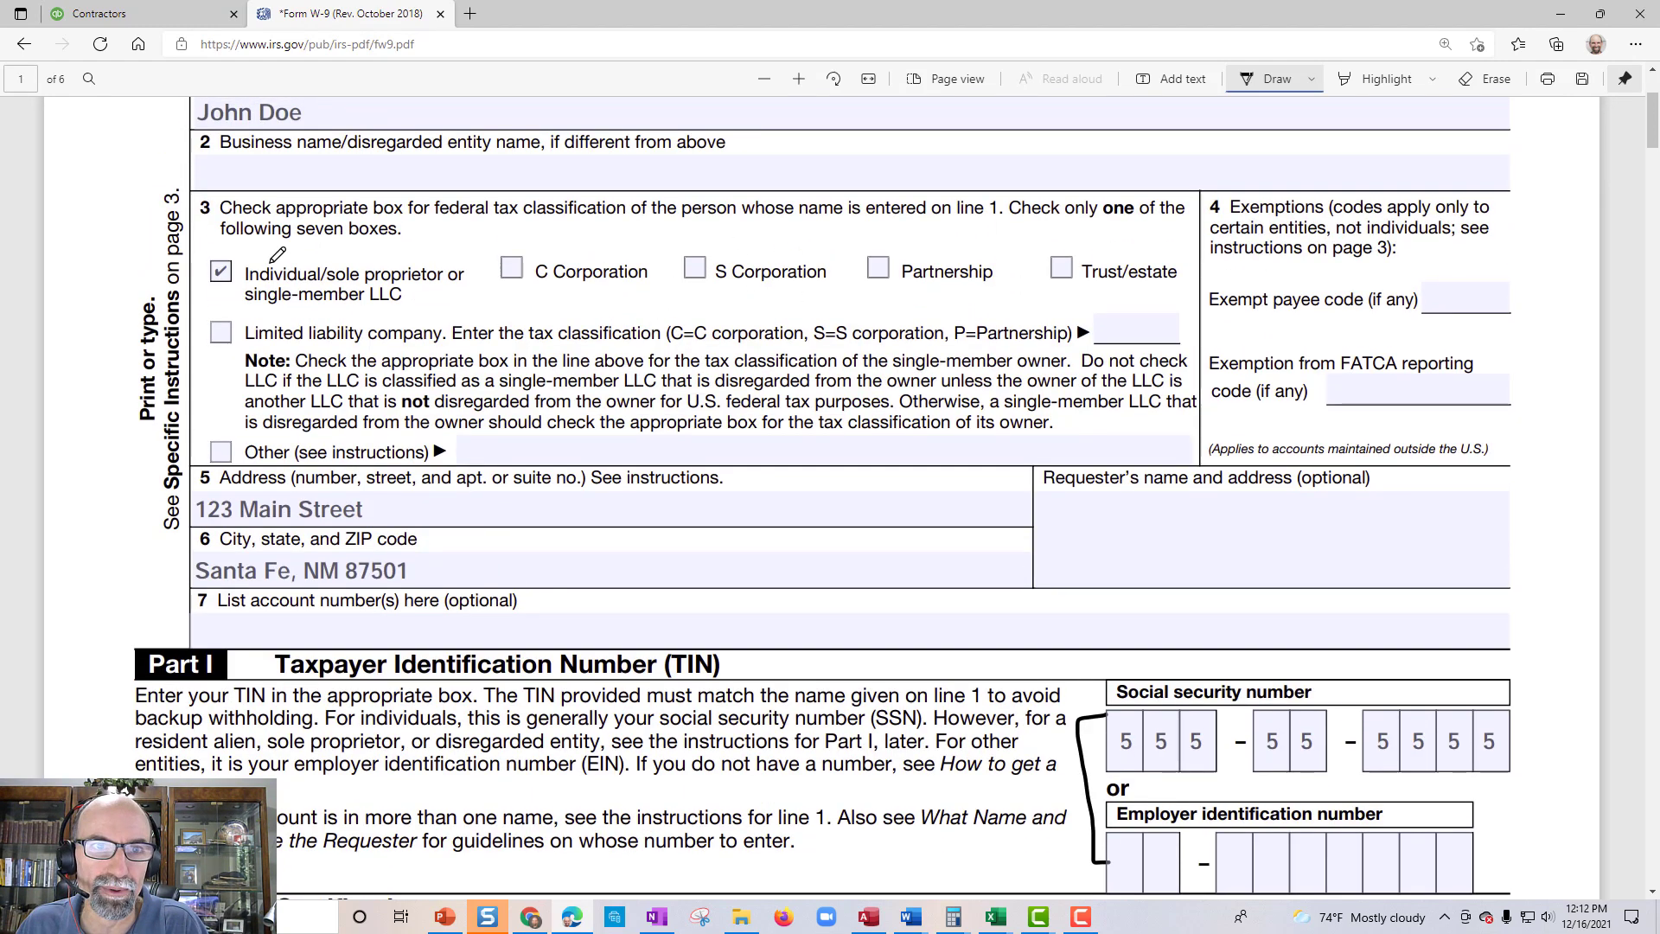
Circle the W-9's line 3 tax-classification checkboxes in ink and return to QuickBooks.
mouse_move(207, 235)
left_mouse_down()
mouse_move(259, 311)
mouse_move(1178, 298)
mouse_move(1143, 240)
mouse_move(218, 245)
left_mouse_up()
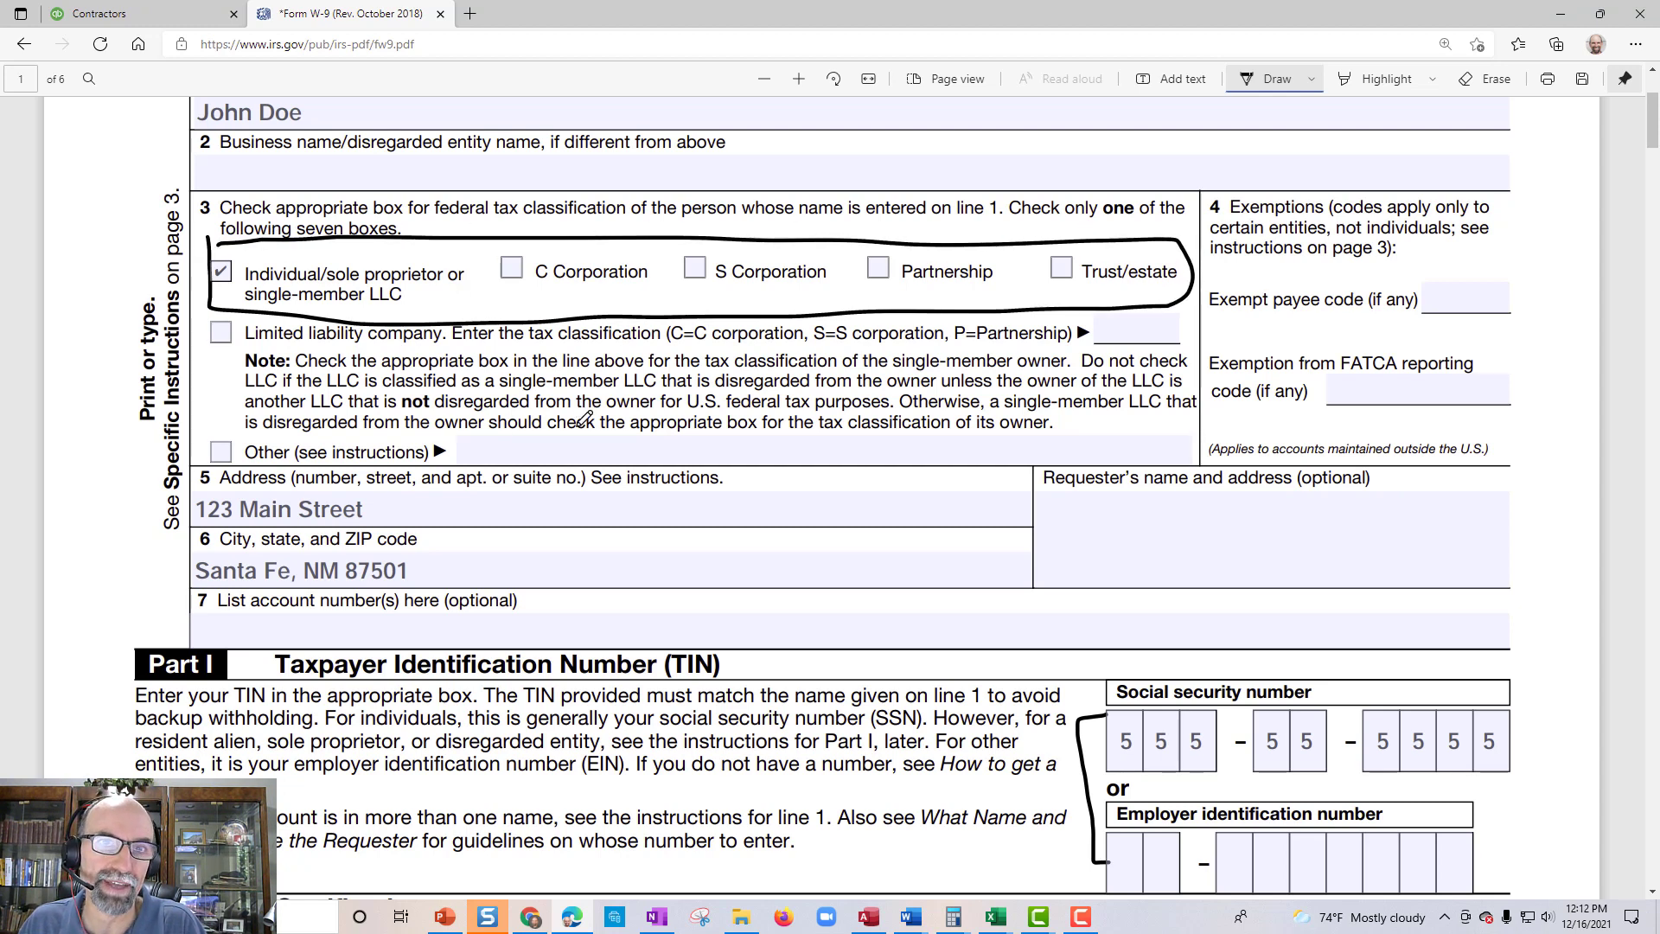
left_click(97, 14)
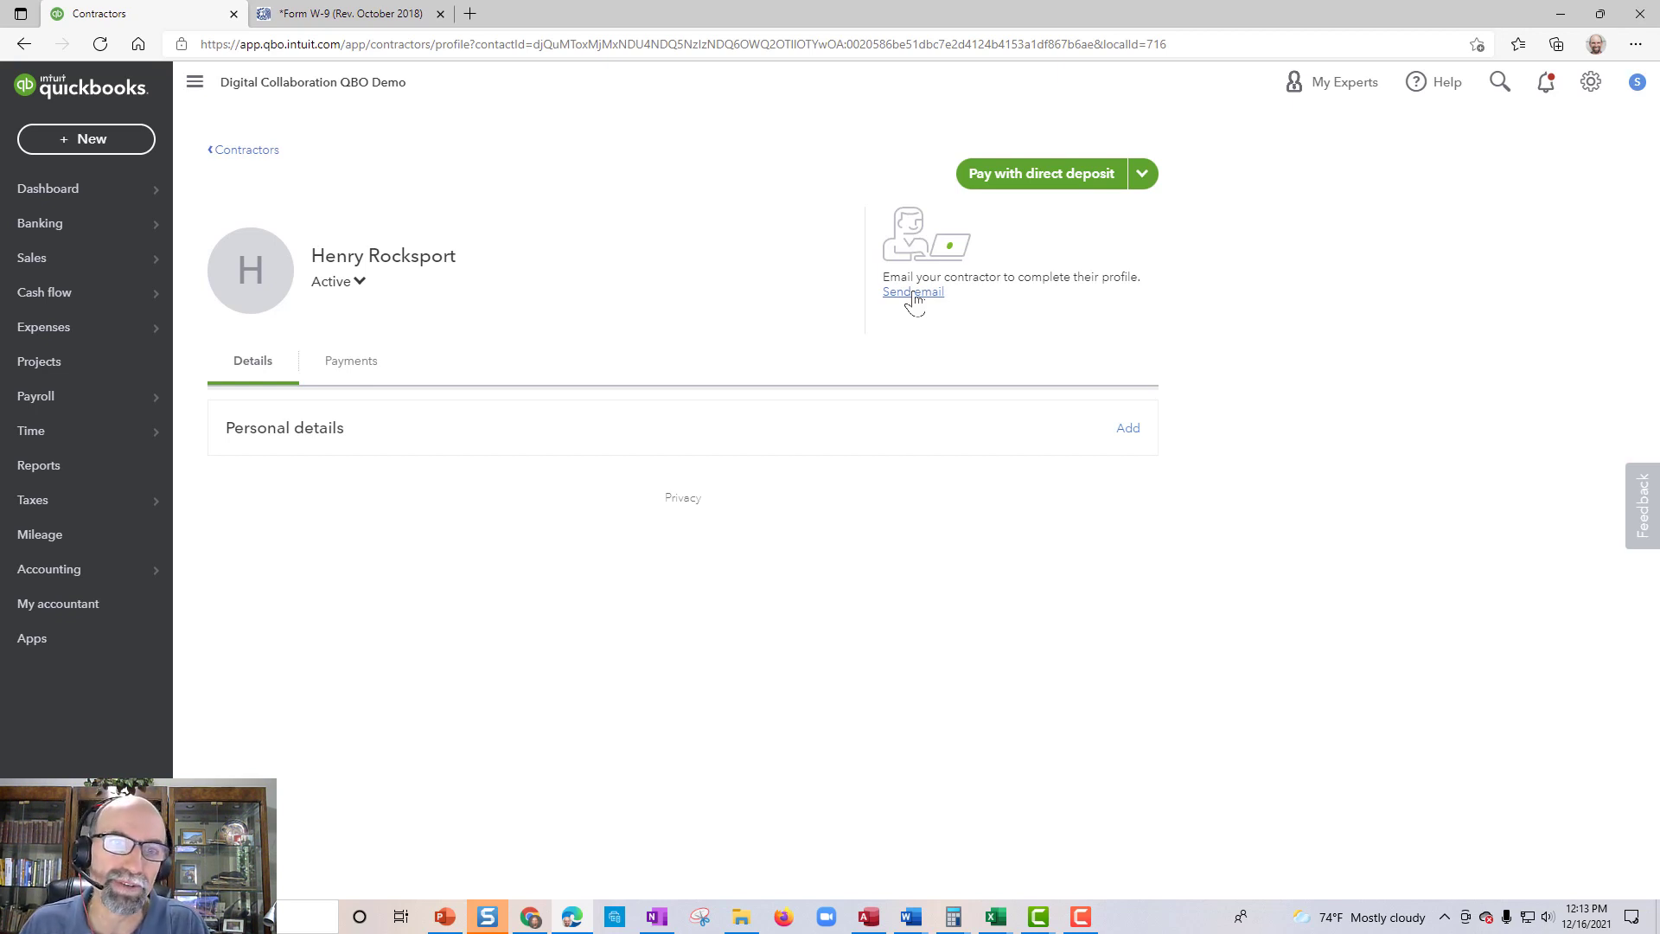
Create and save vendor 'Test' with 1099 payment tracking enabled.
mouse_move(60, 346)
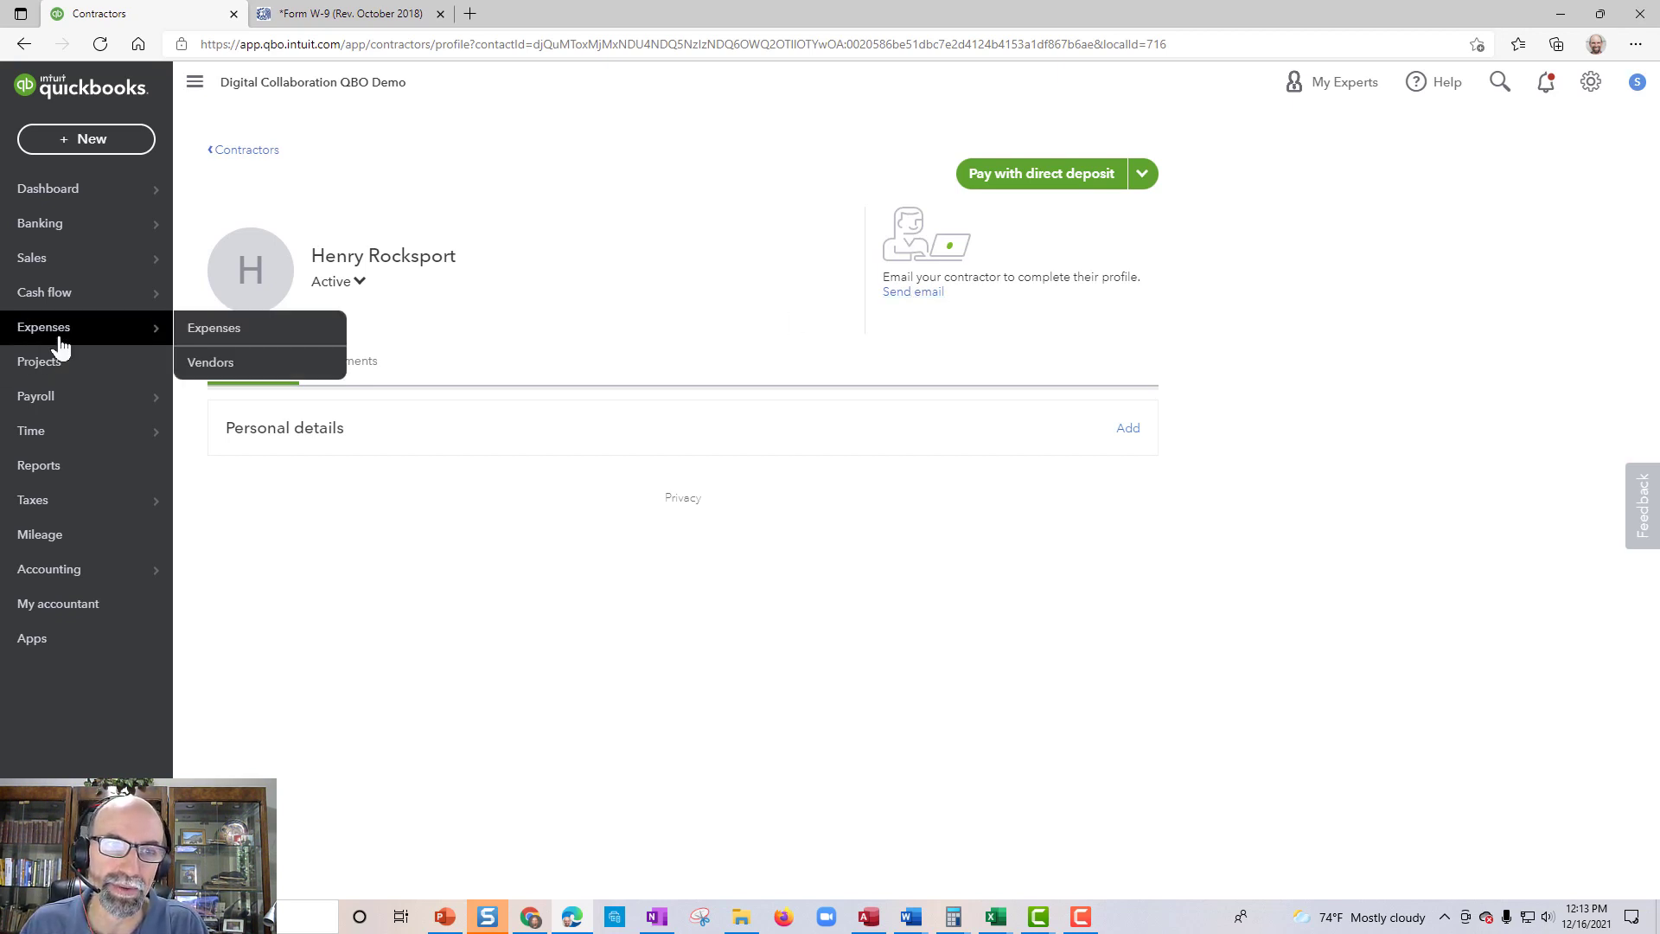
left_click(289, 363)
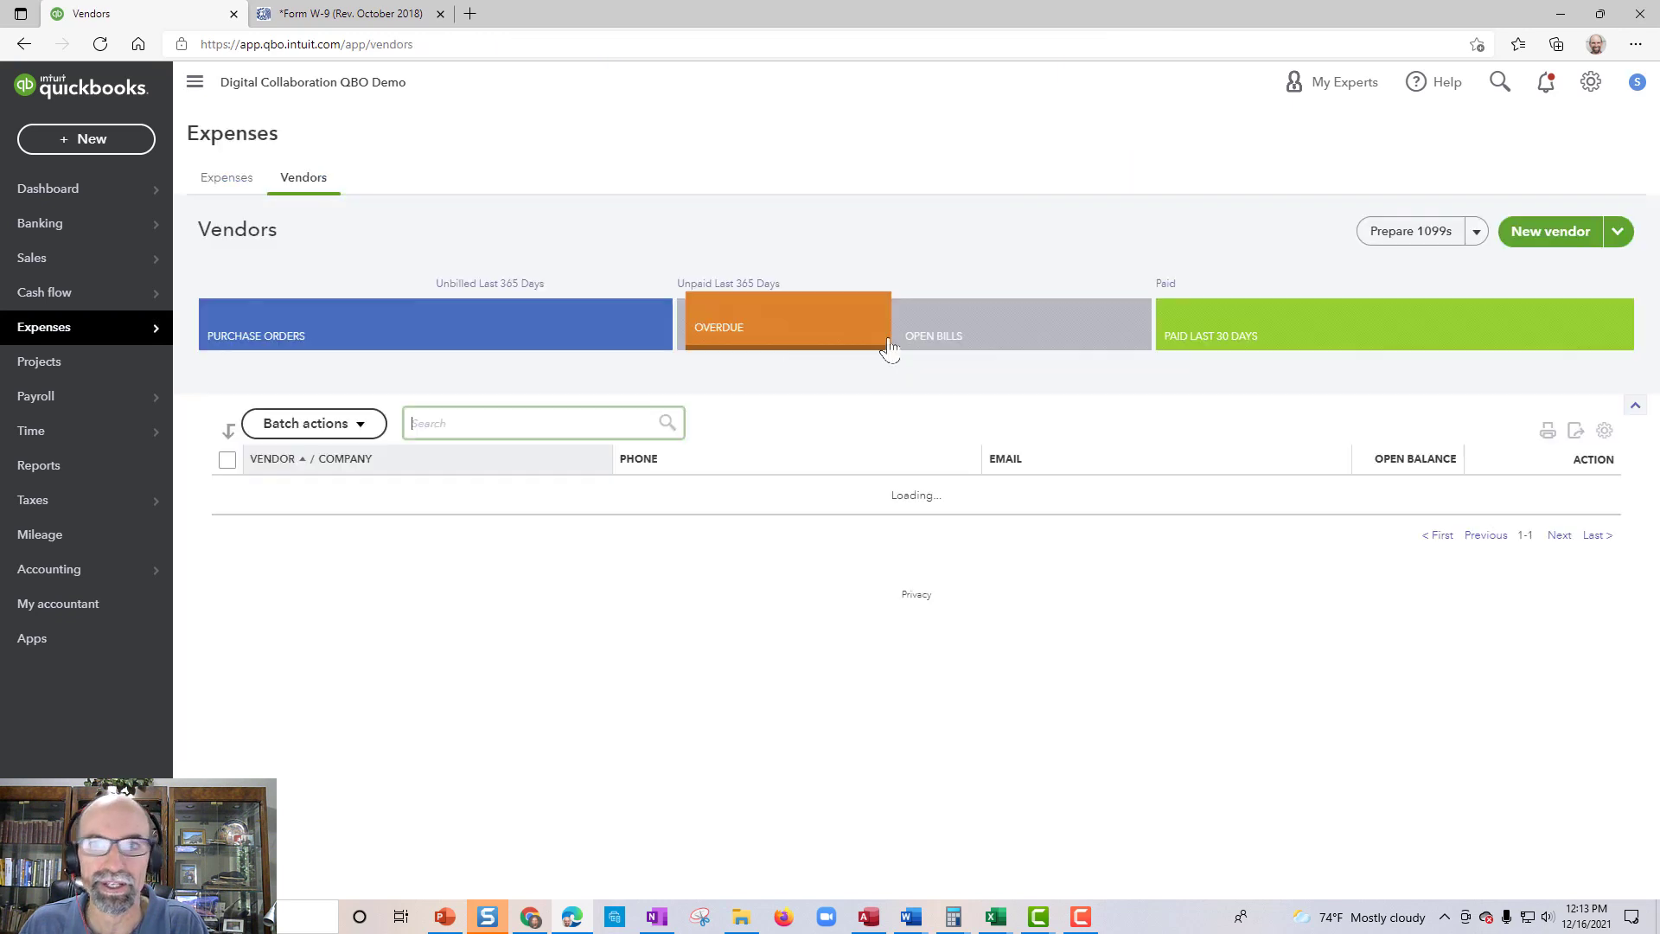
left_click(1542, 230)
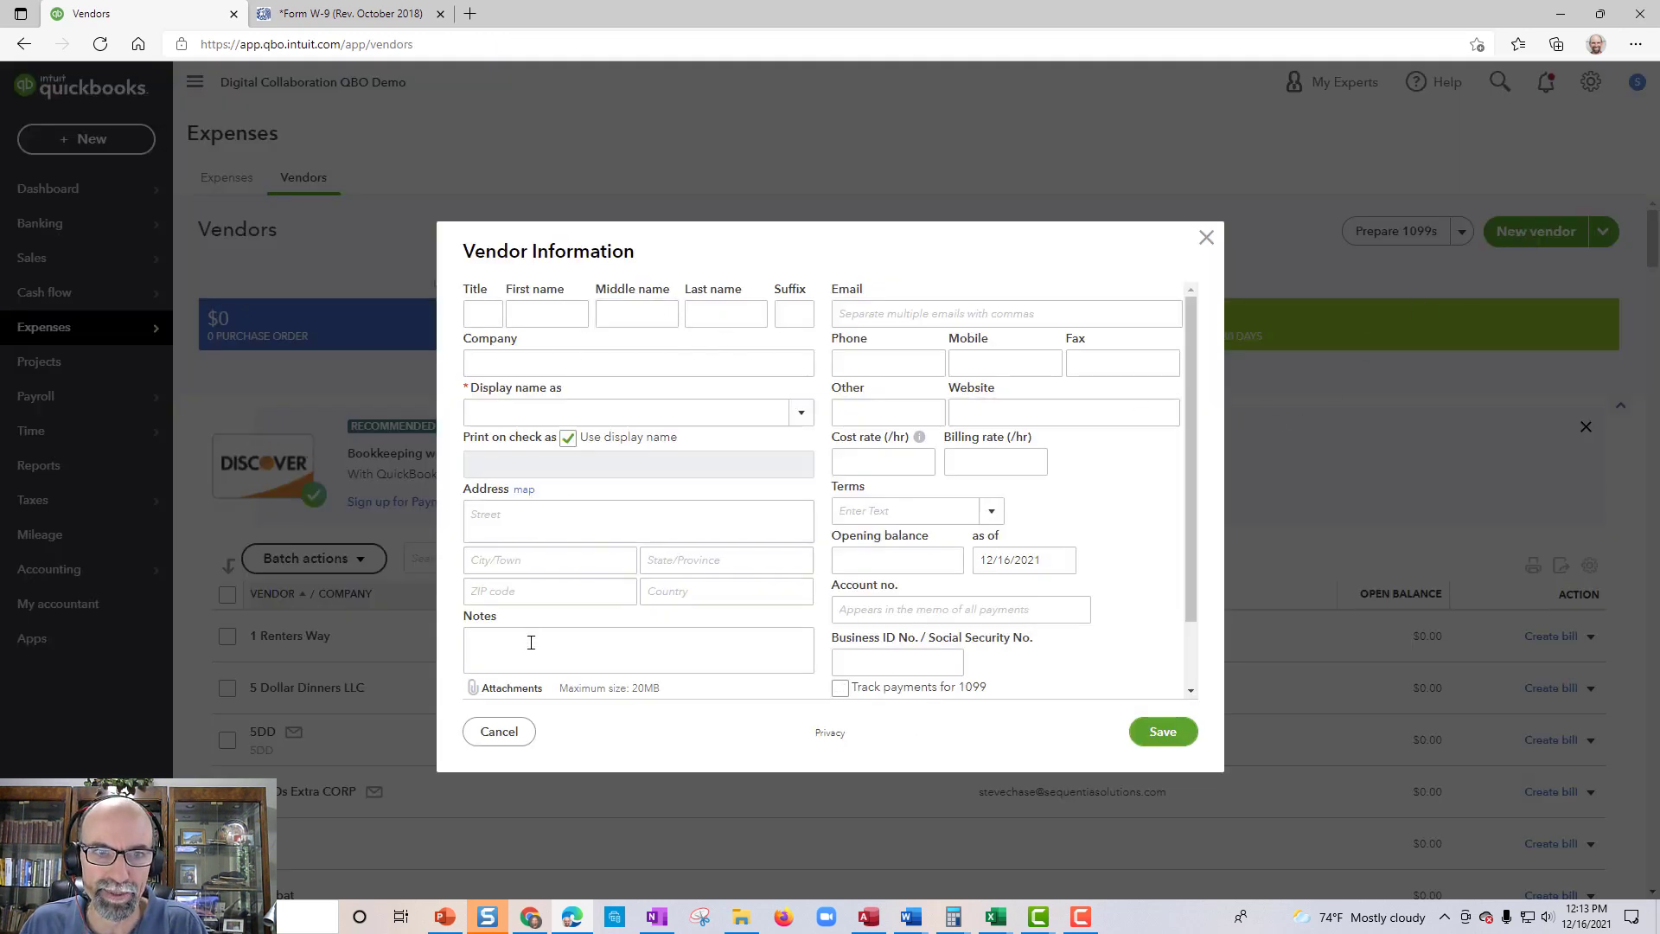
left_click(840, 689)
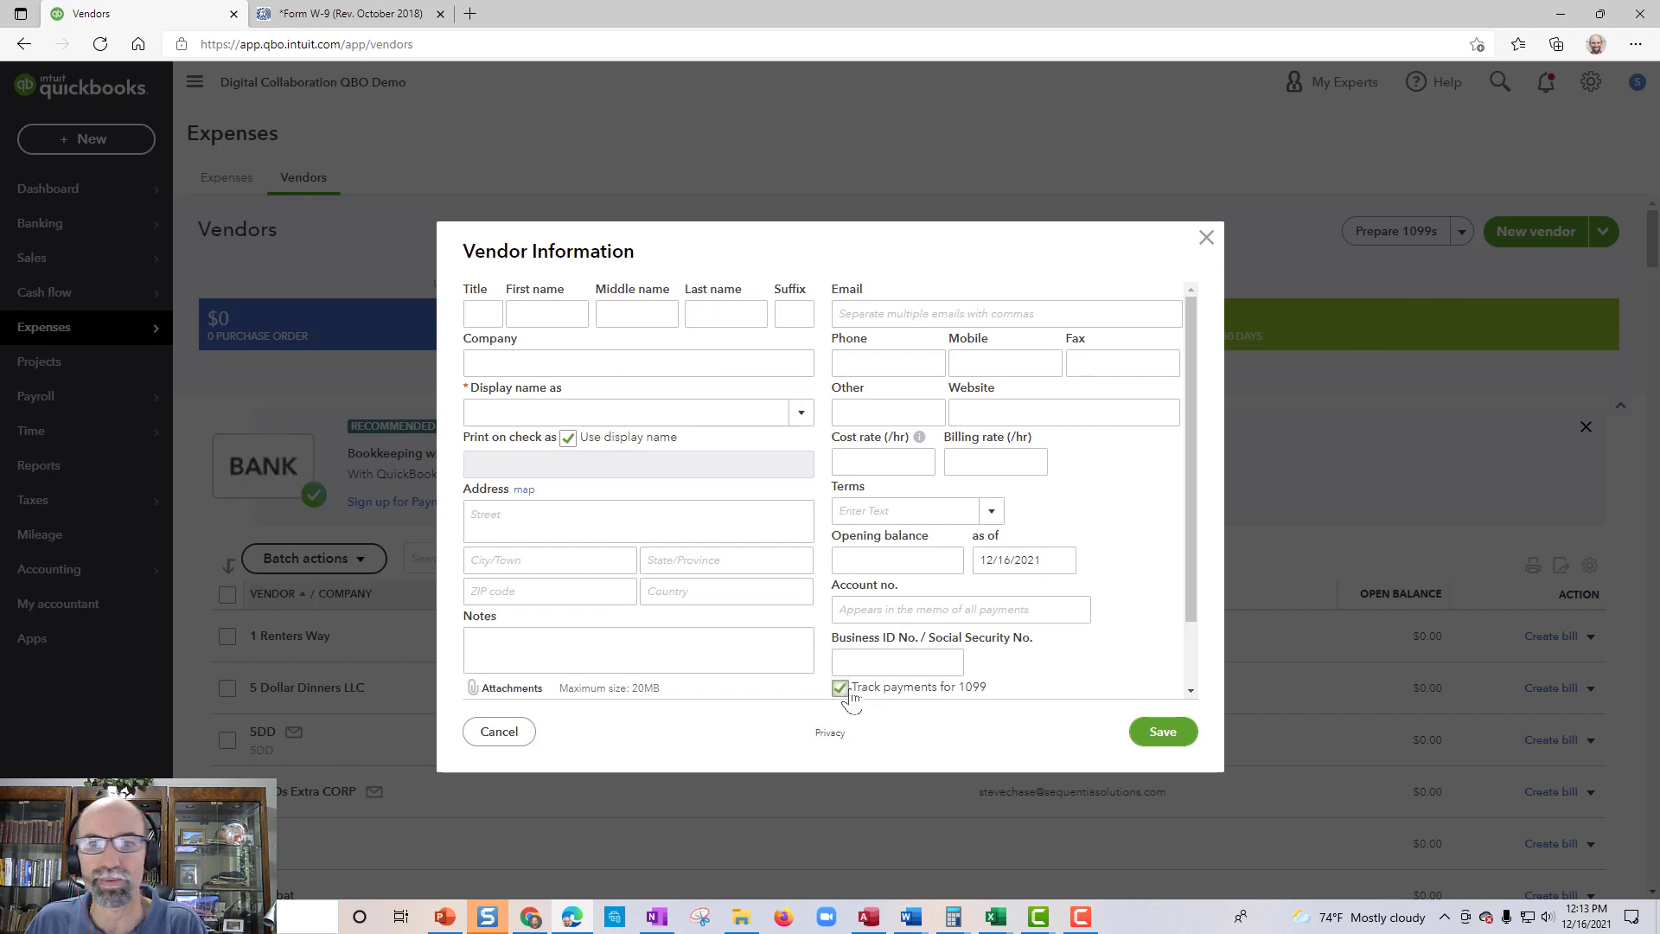
left_click(566, 313)
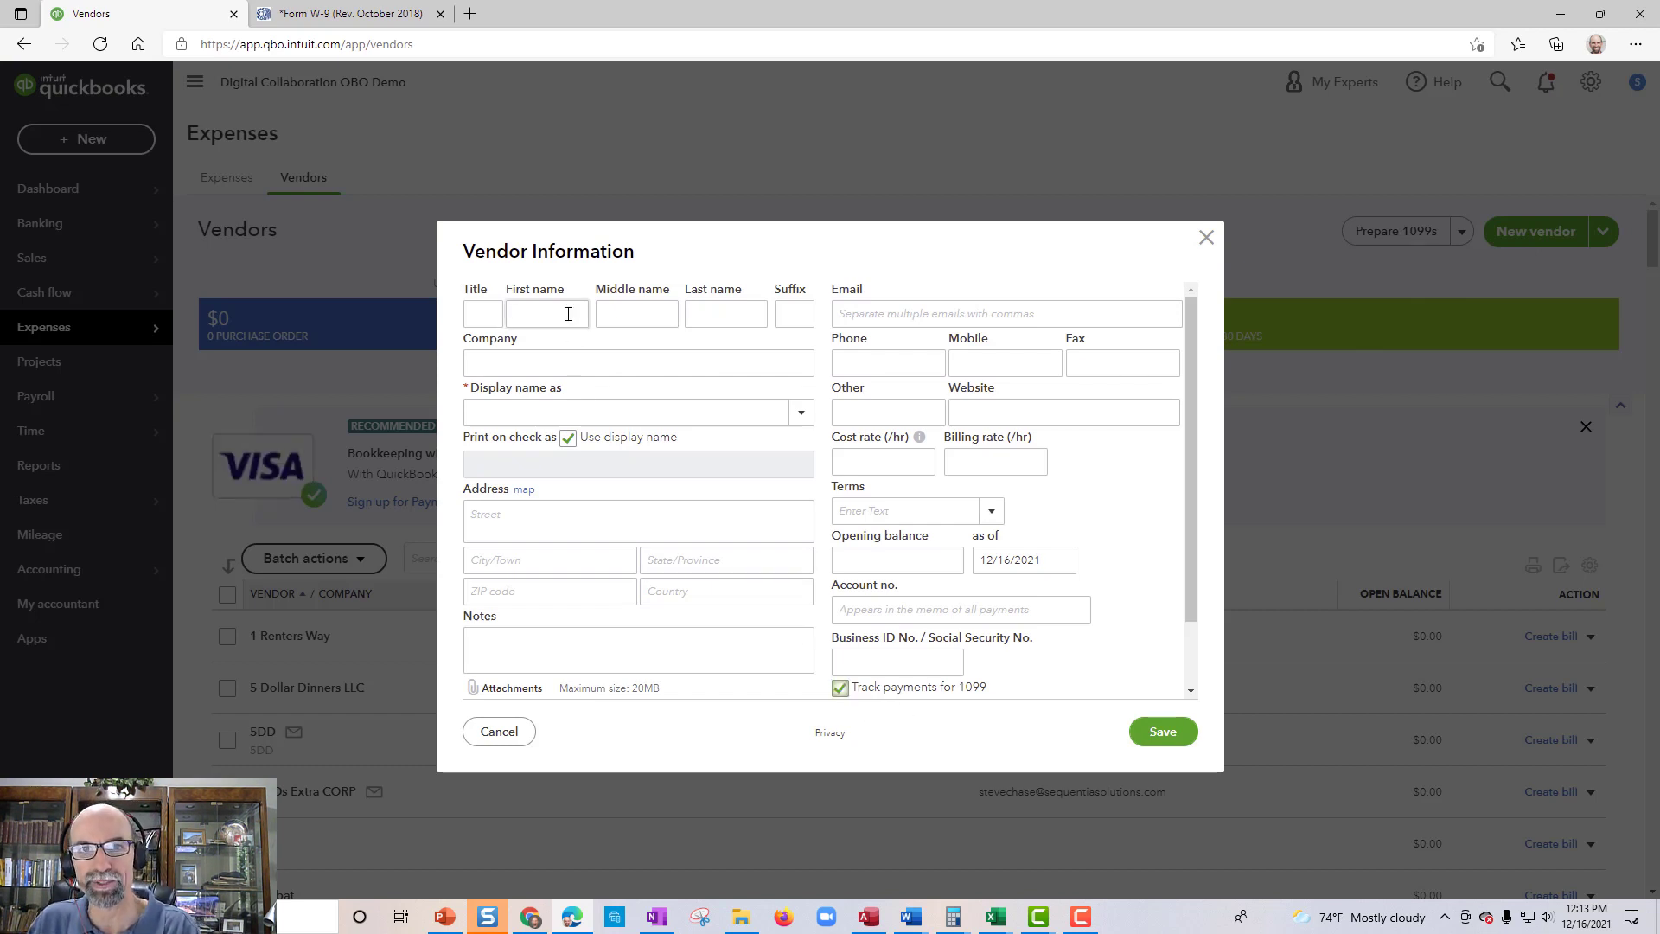
type("t")
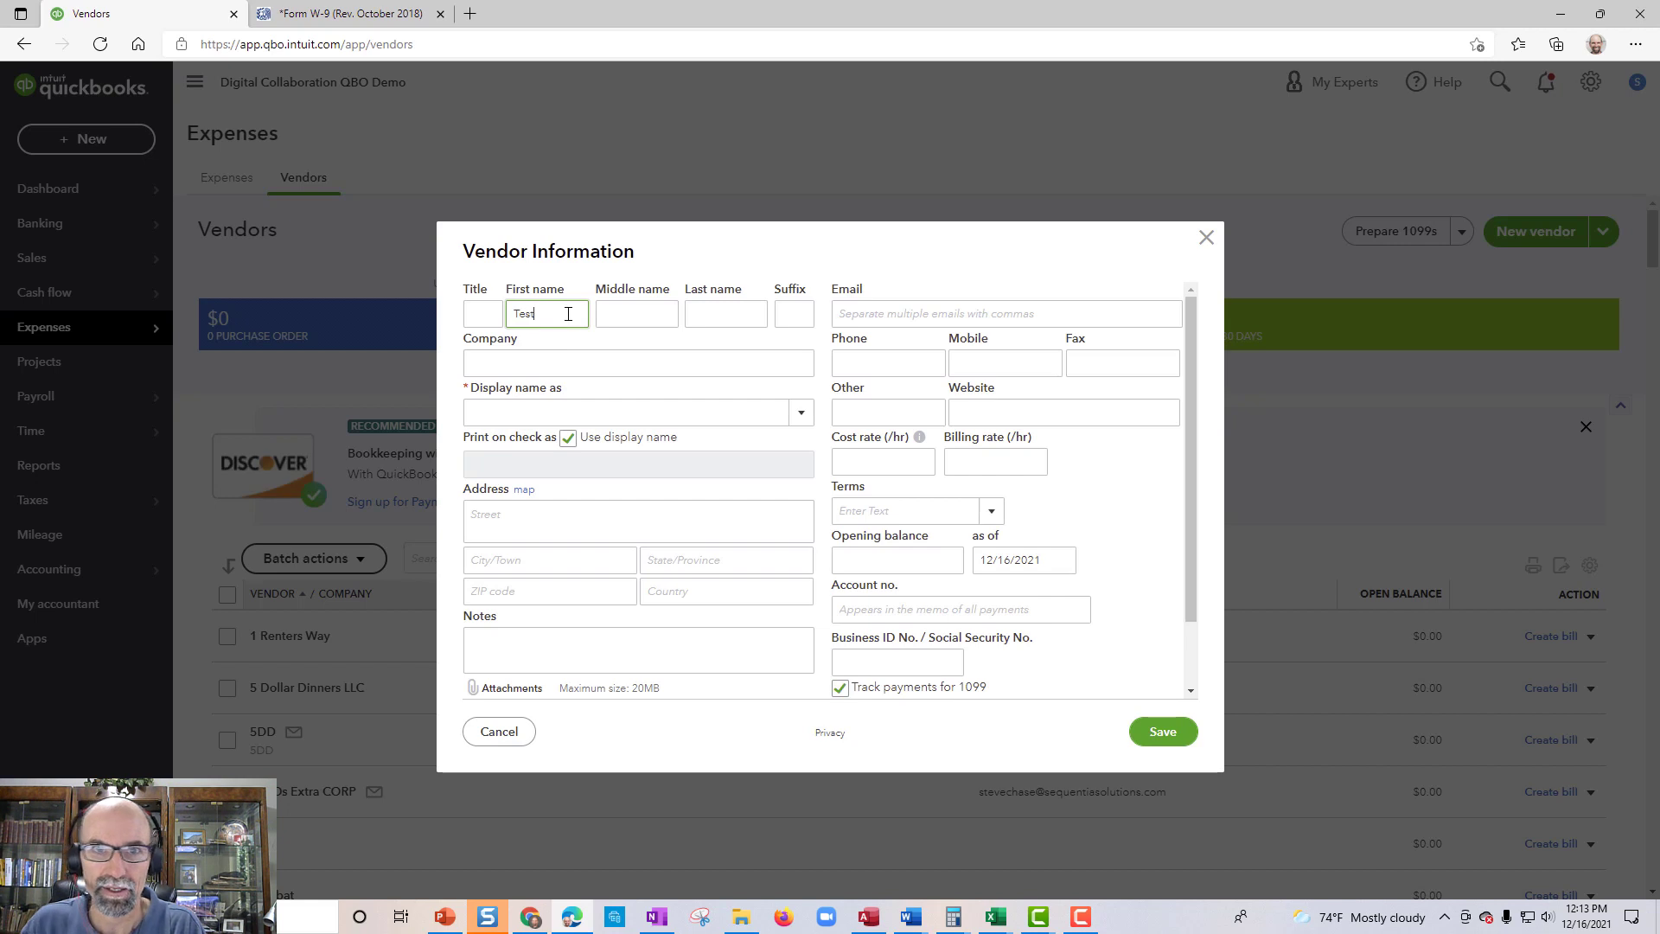
left_click(1163, 733)
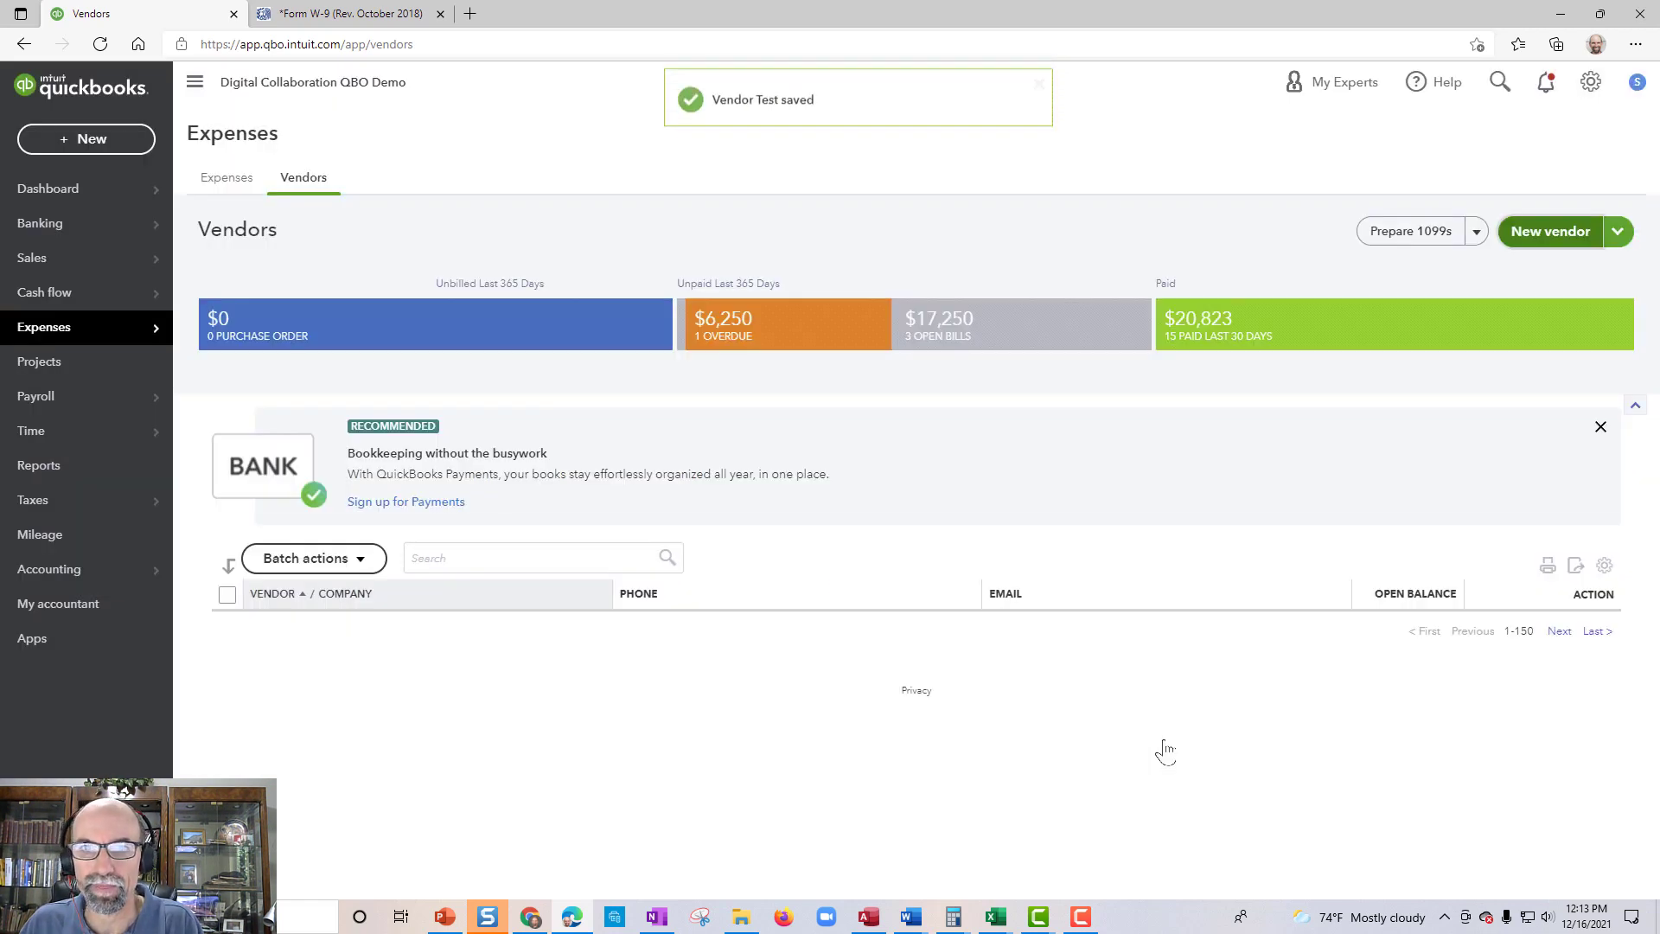
From the Contractors list, try submitting an empty Add contractor form, then close it unsaved.
mouse_move(101, 403)
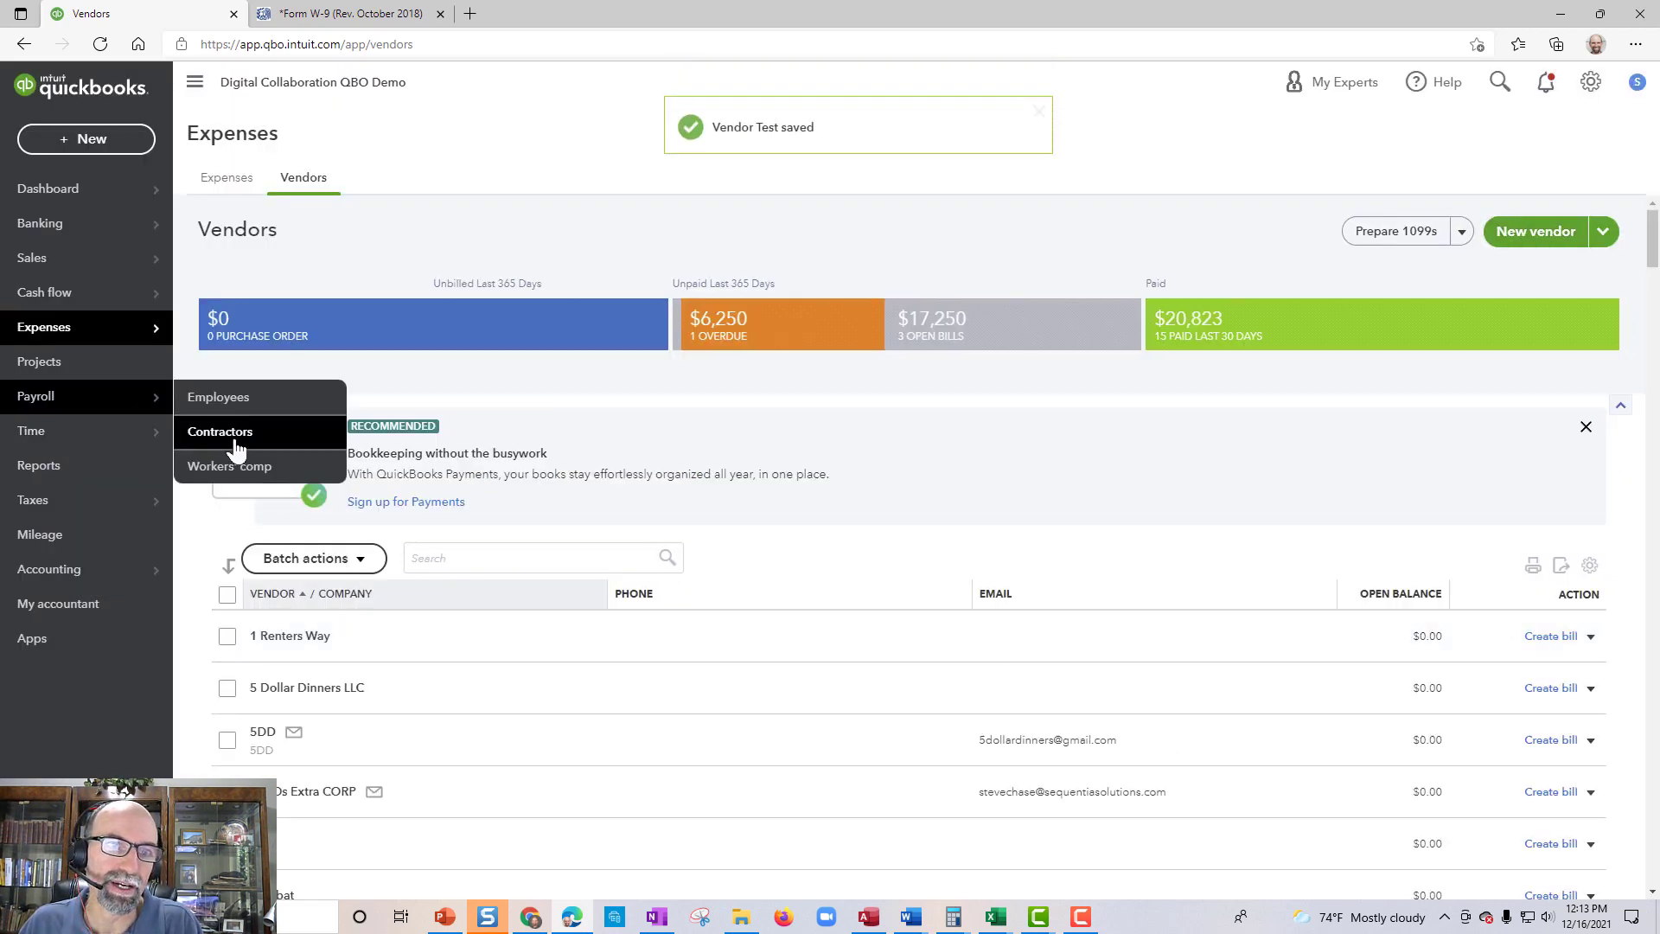
left_click(228, 443)
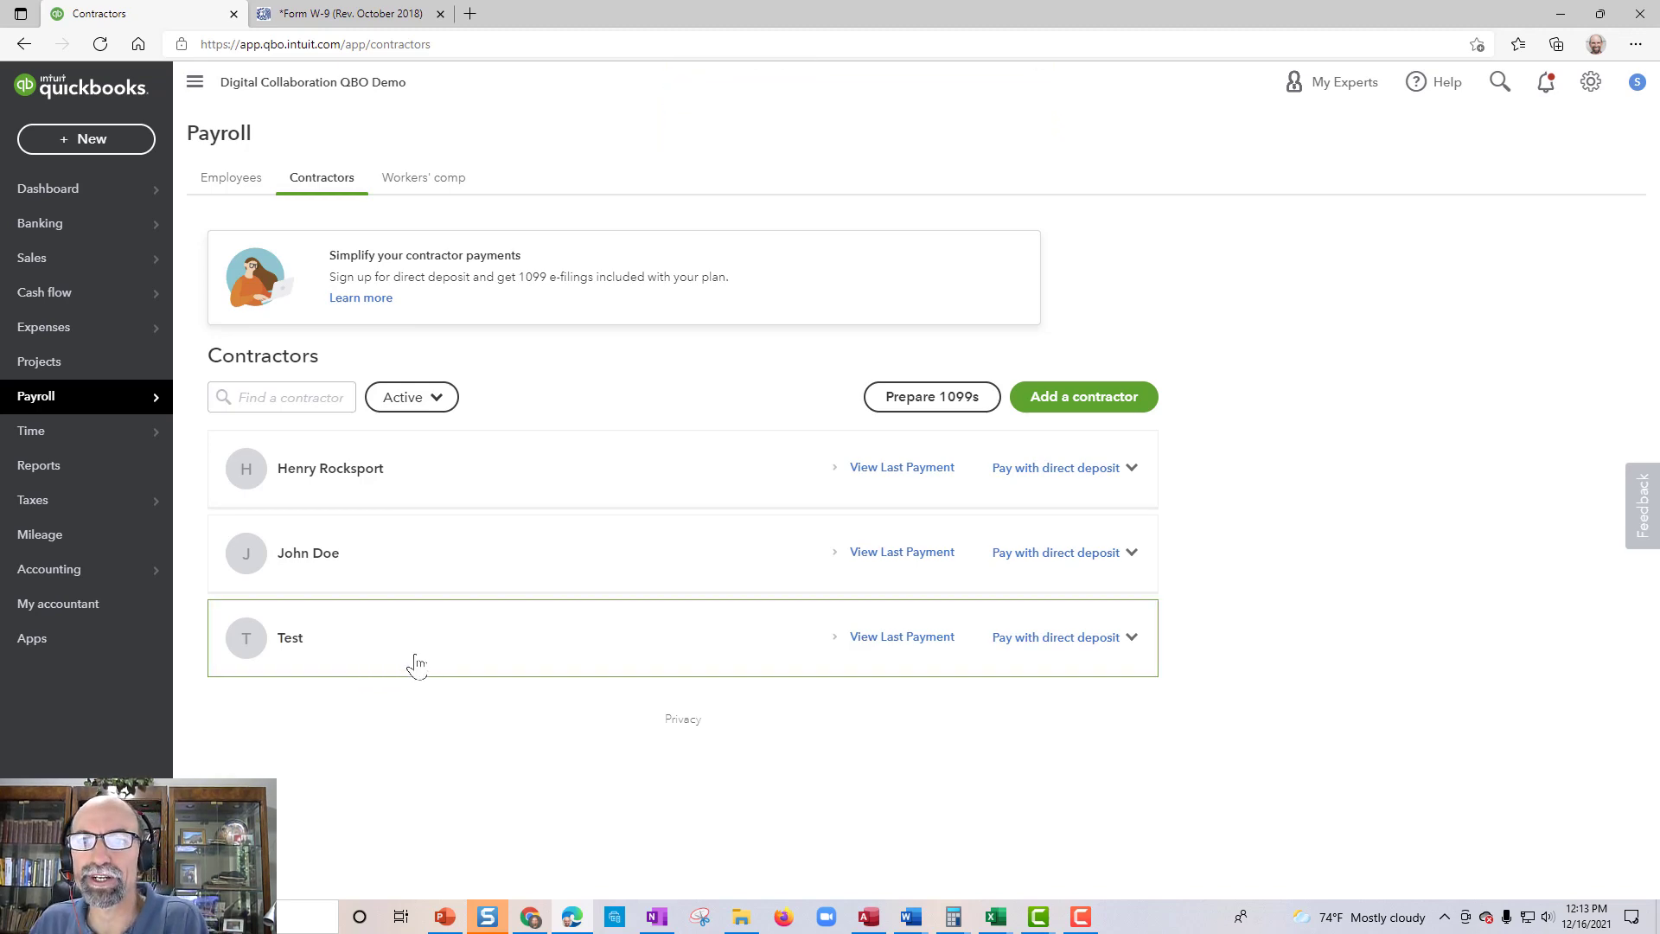
left_click(1047, 403)
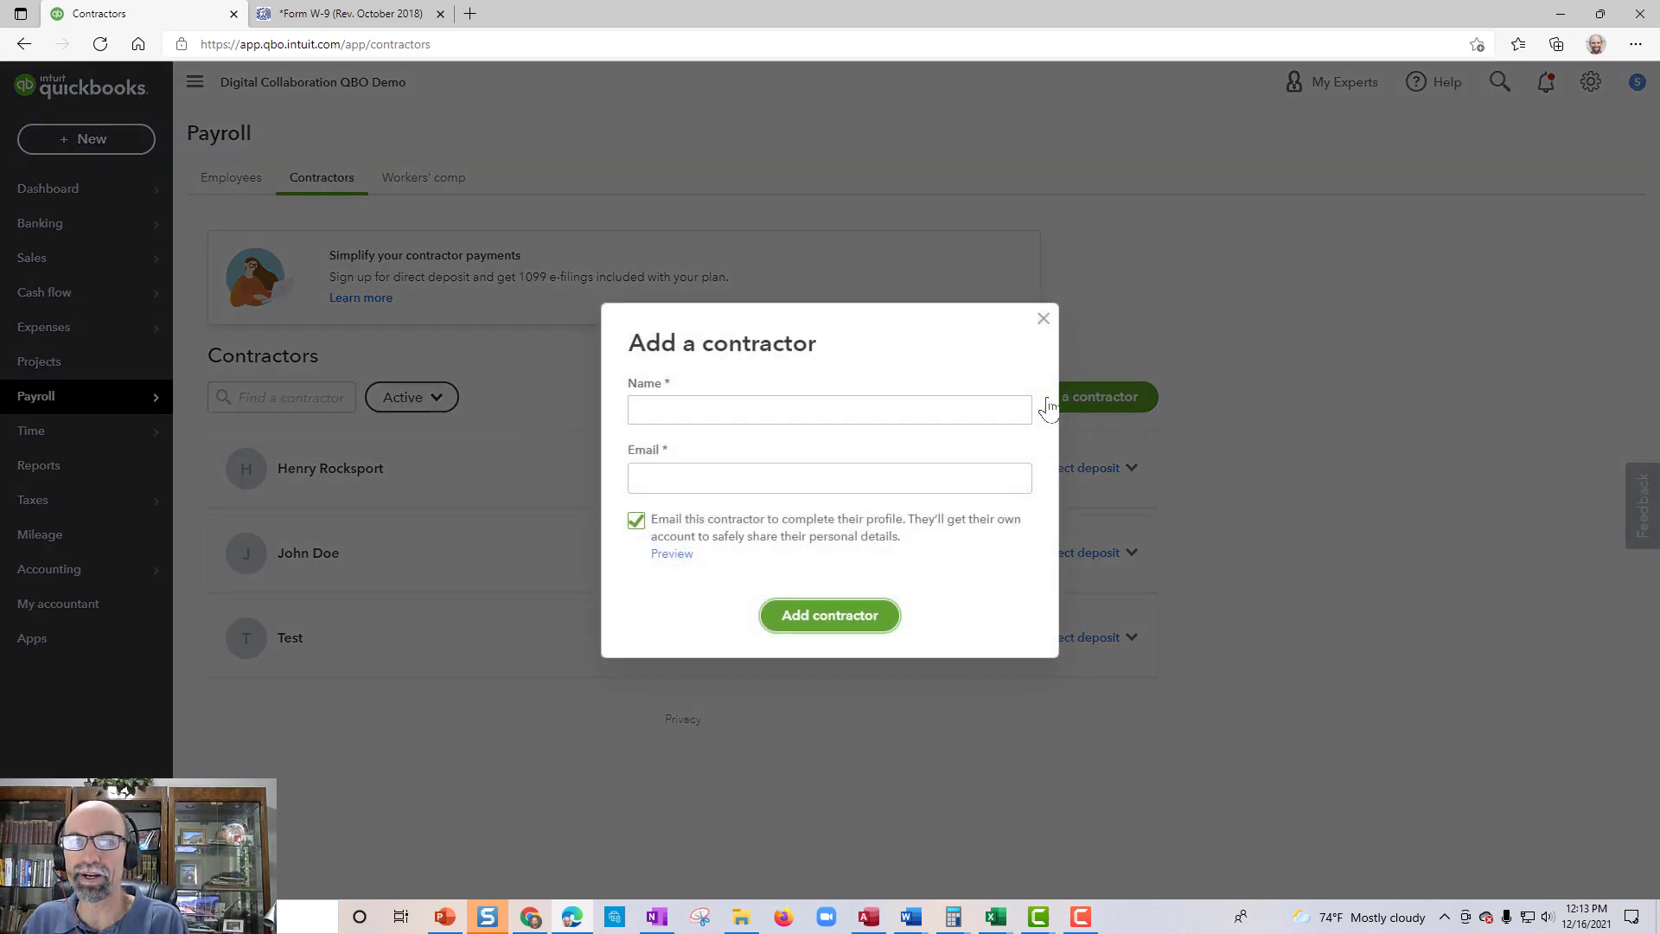
left_click(848, 616)
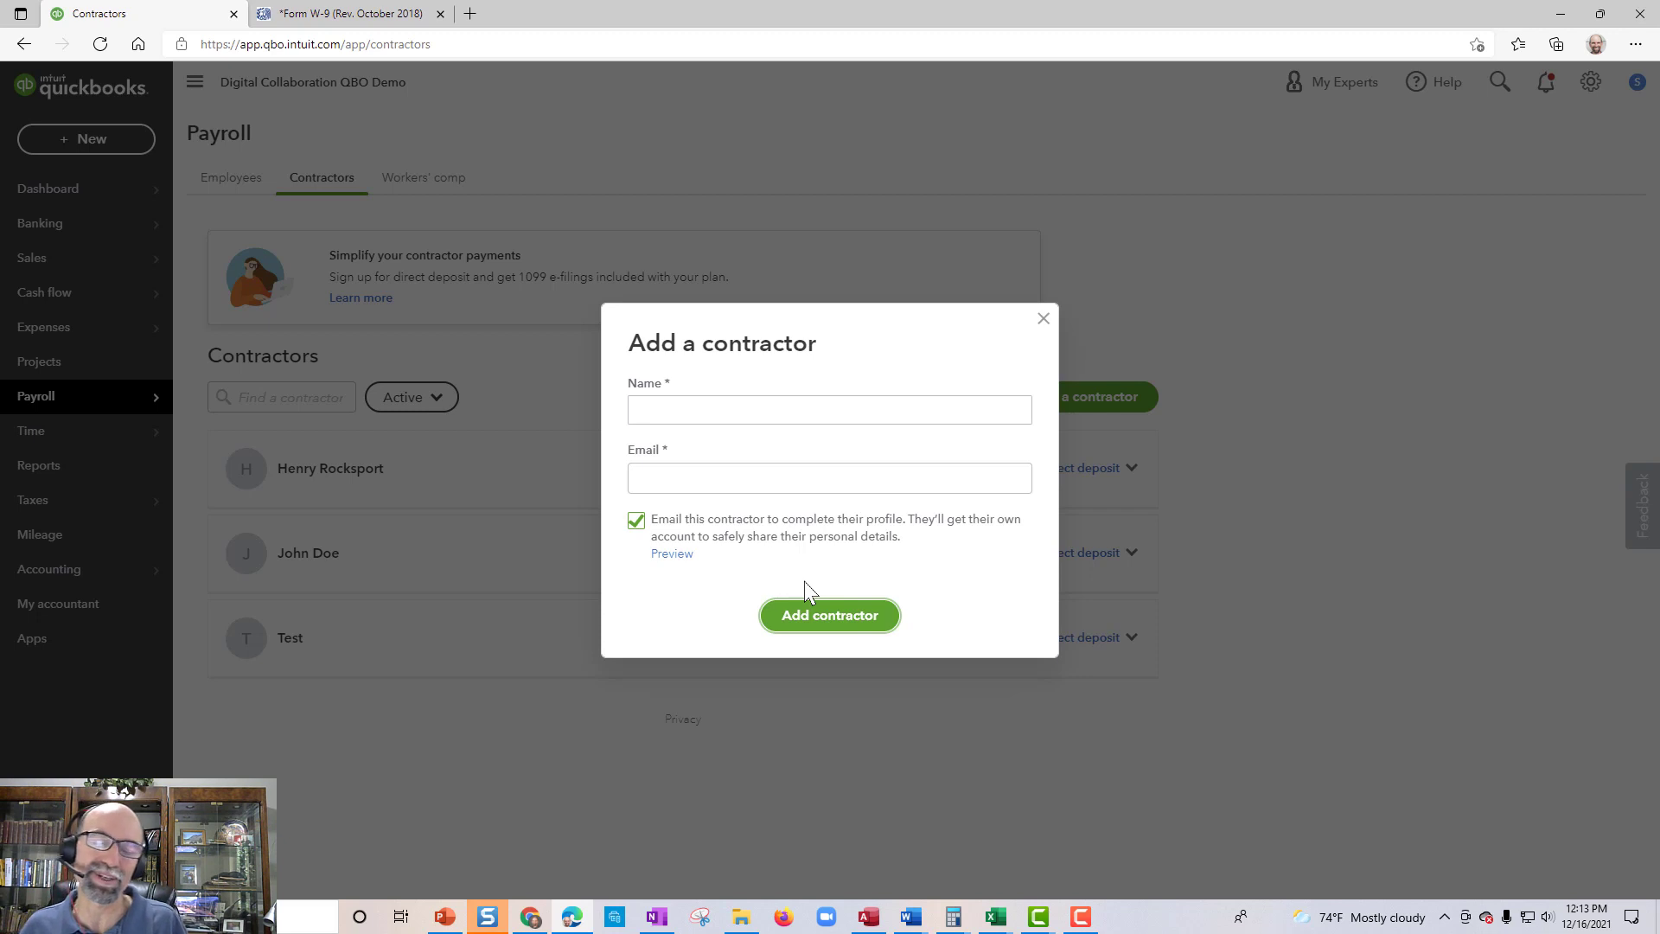
left_click(704, 485)
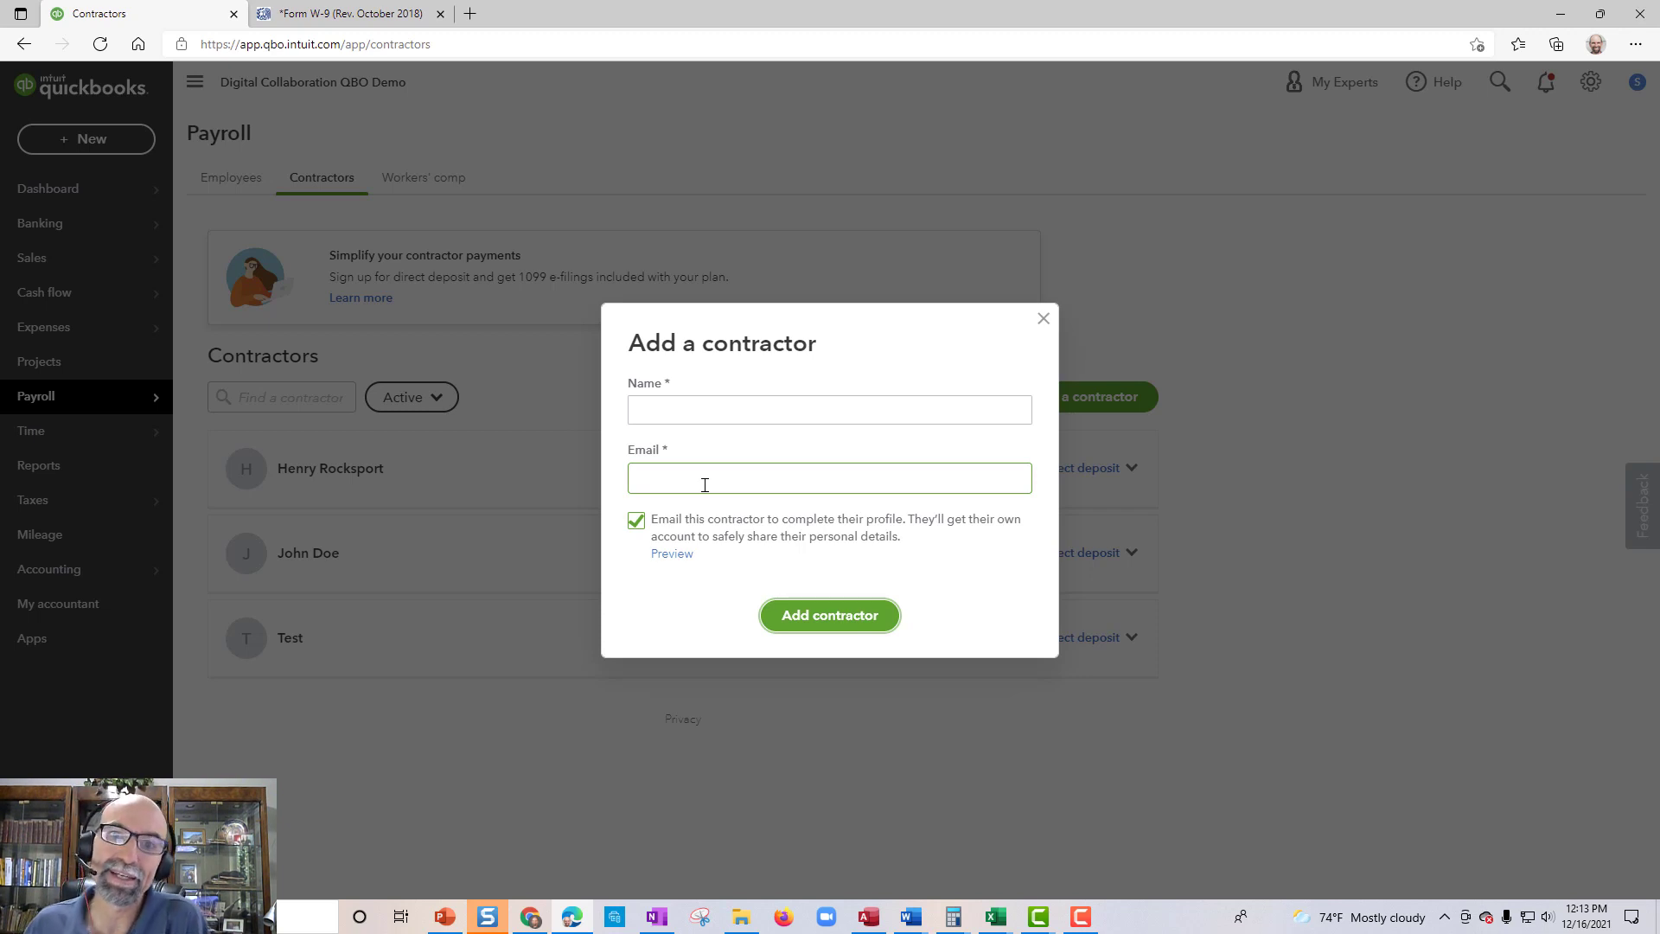
left_click(982, 361)
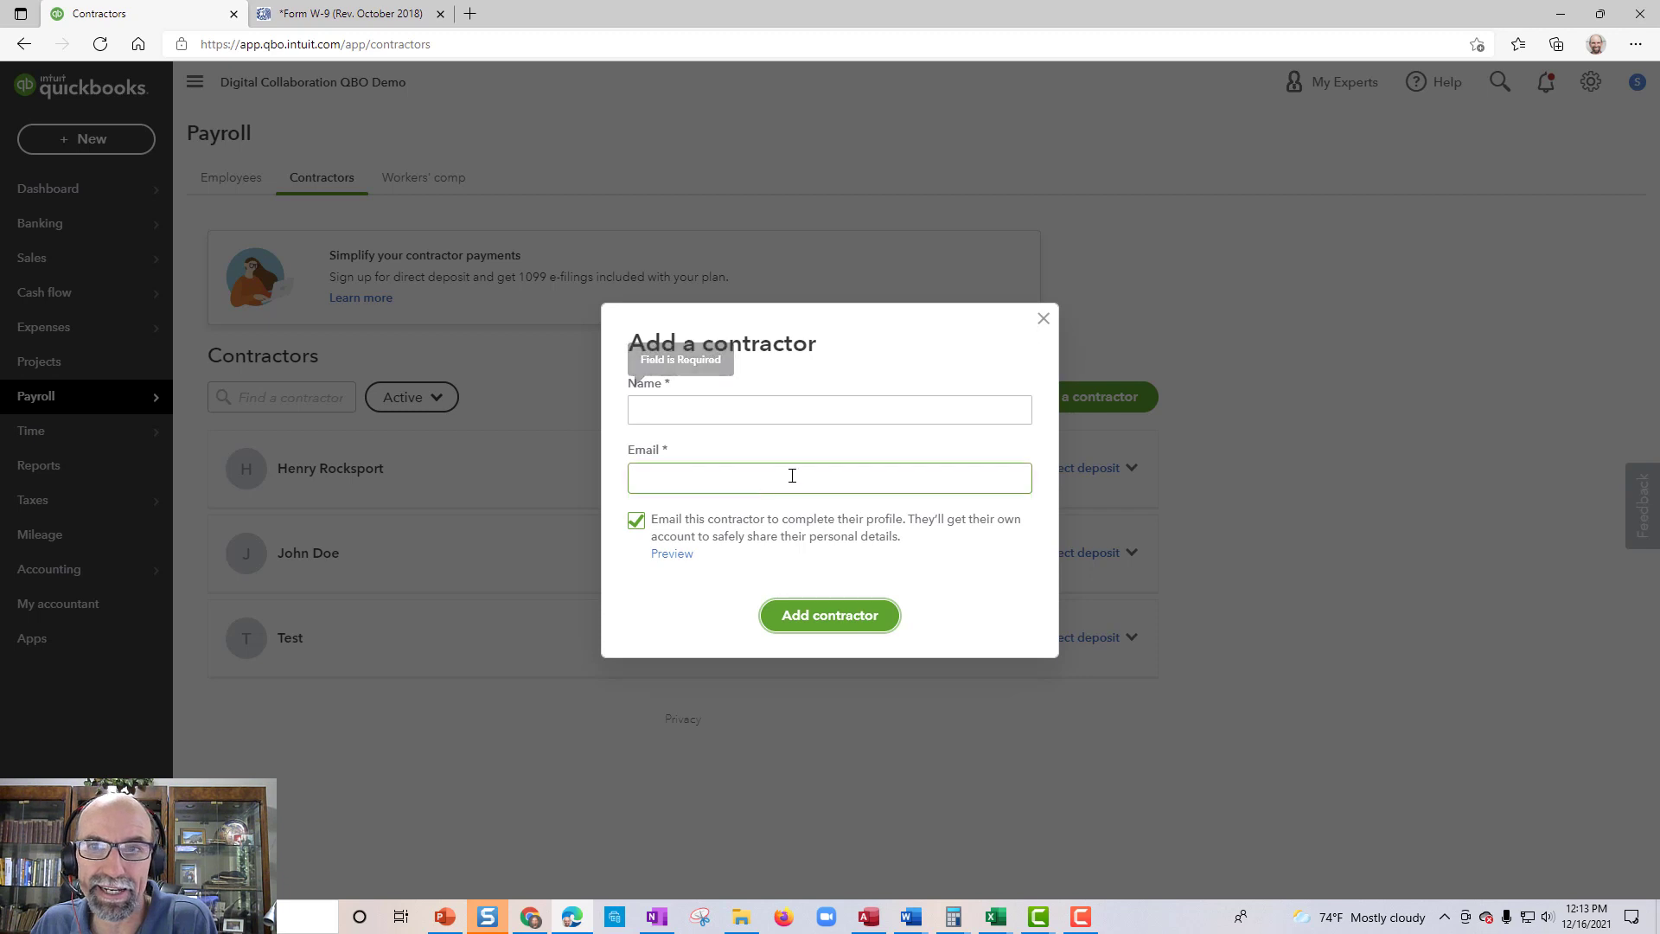
left_click(1042, 335)
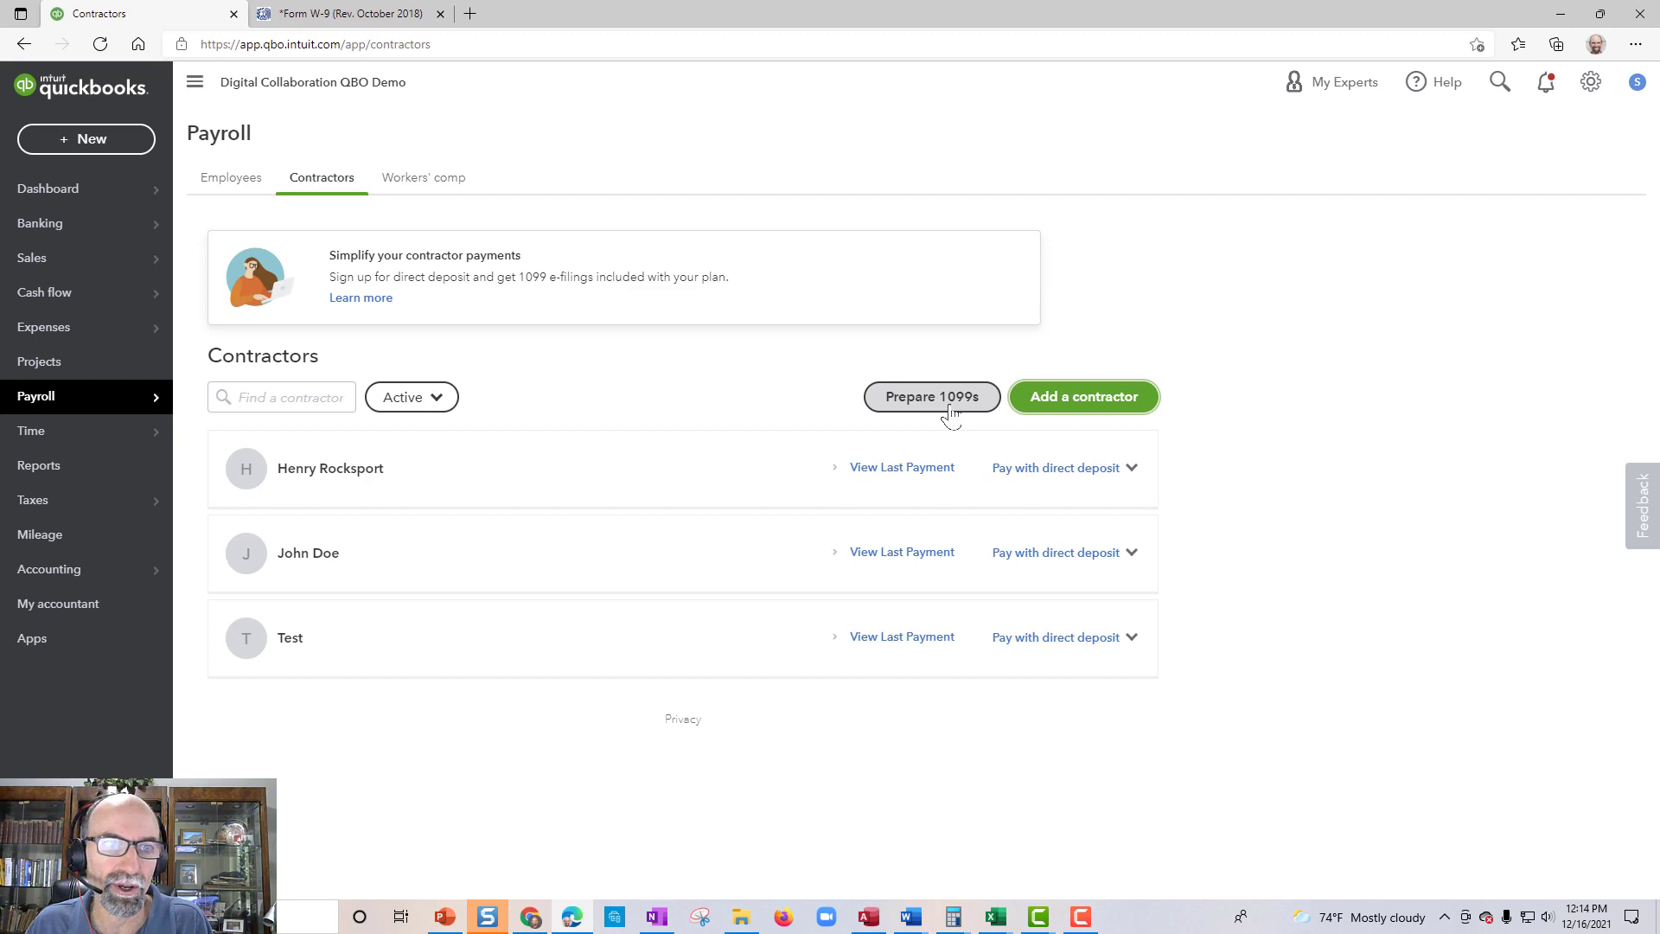
Go to the Vendors list and start Prepare 1099s.
mouse_move(78, 327)
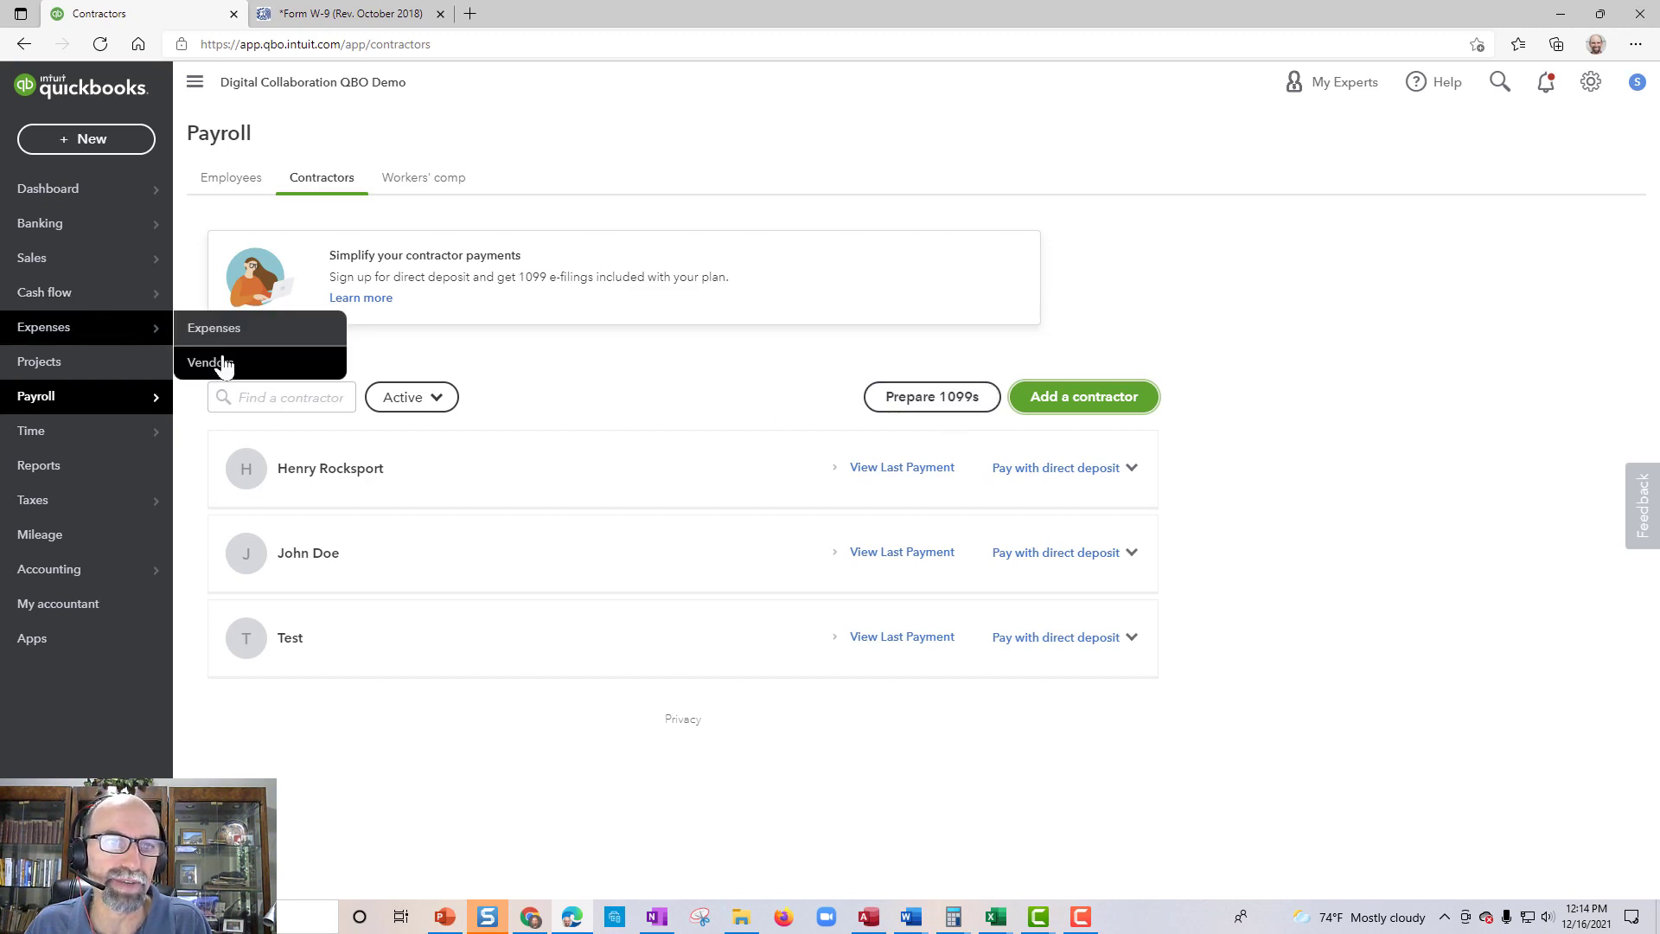
left_click(223, 363)
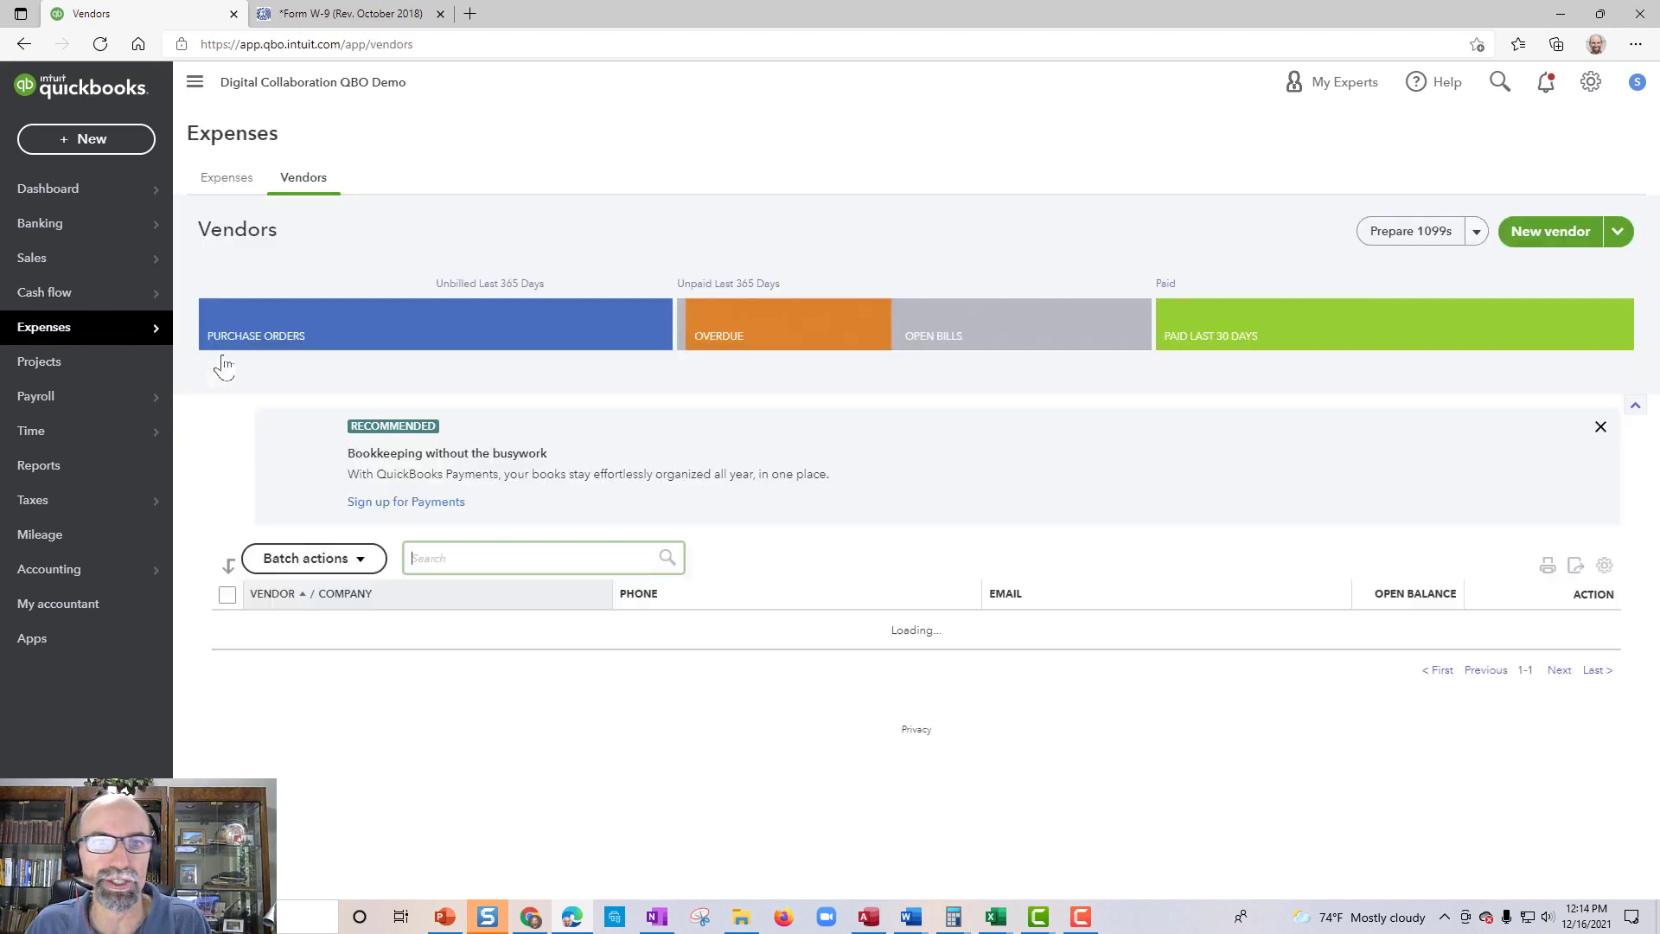
left_click(1376, 241)
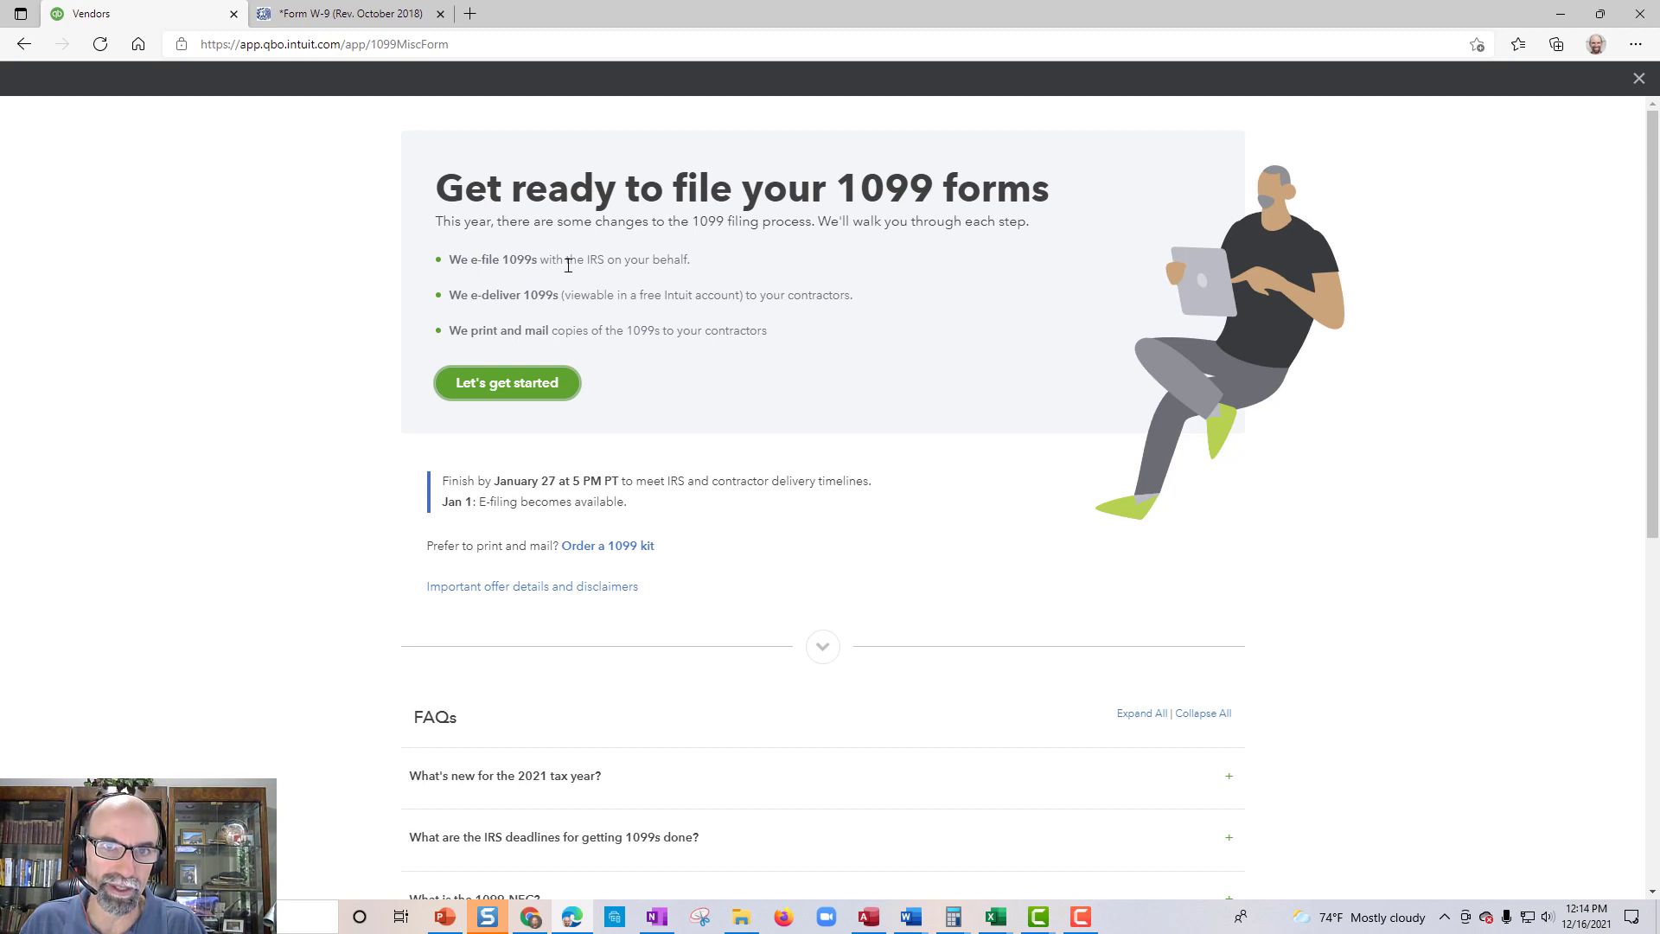
Review the IRS e-filing, e-delivery and print-and-mail options on the 1099 introduction page.
double_click(605, 259)
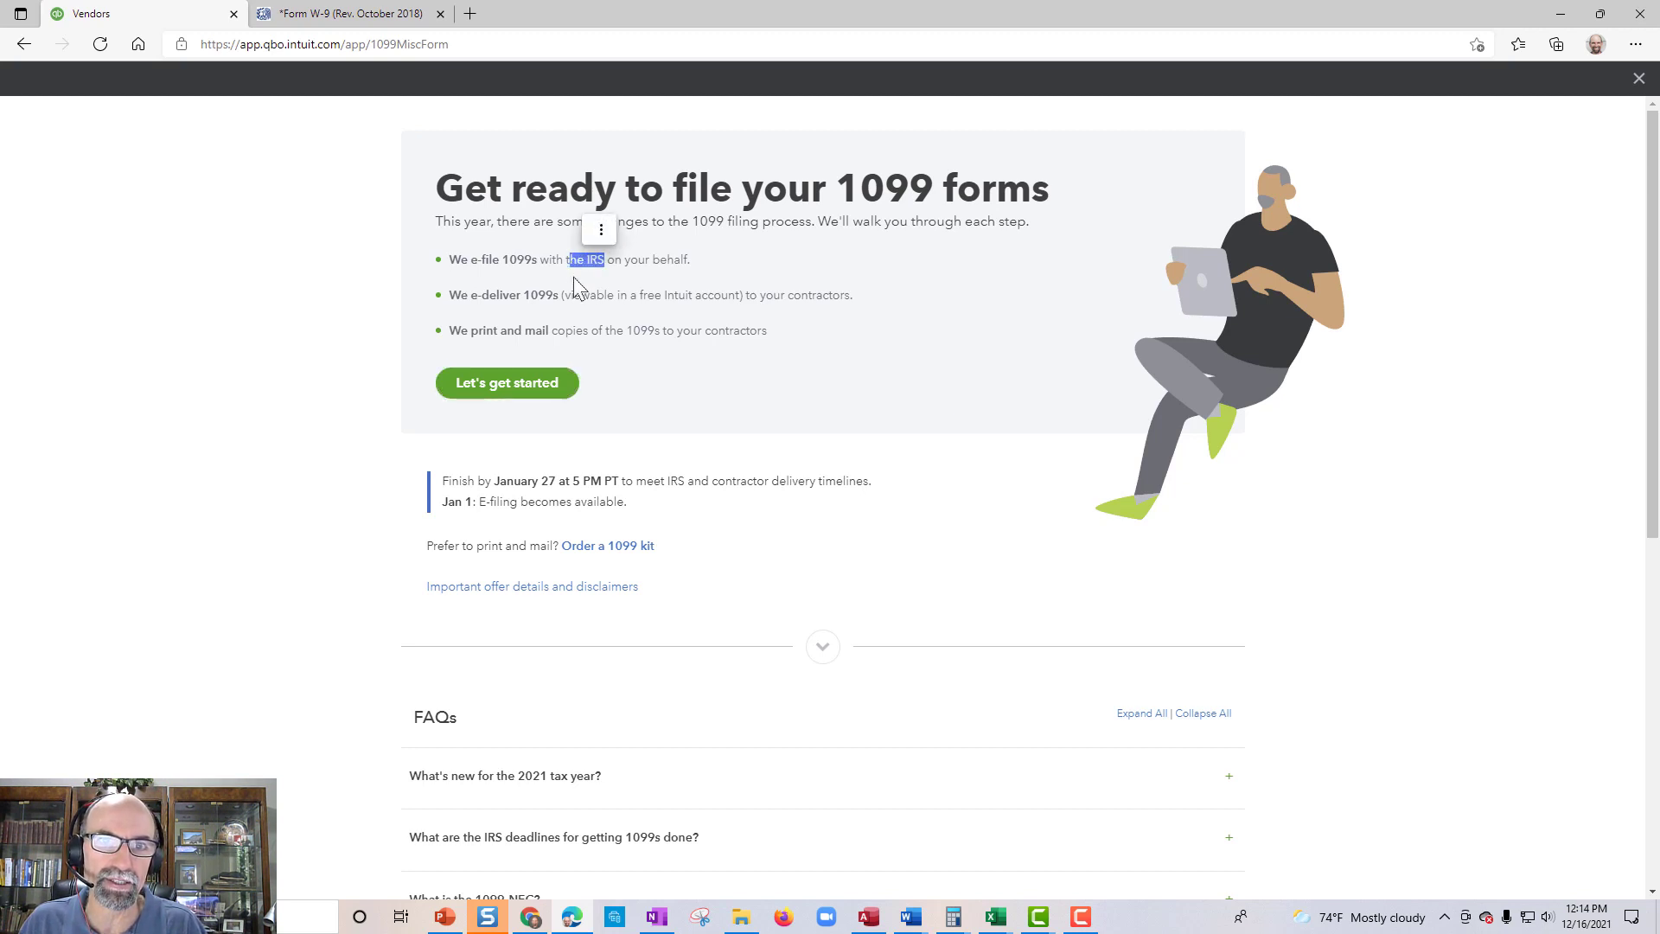
left_click(563, 300)
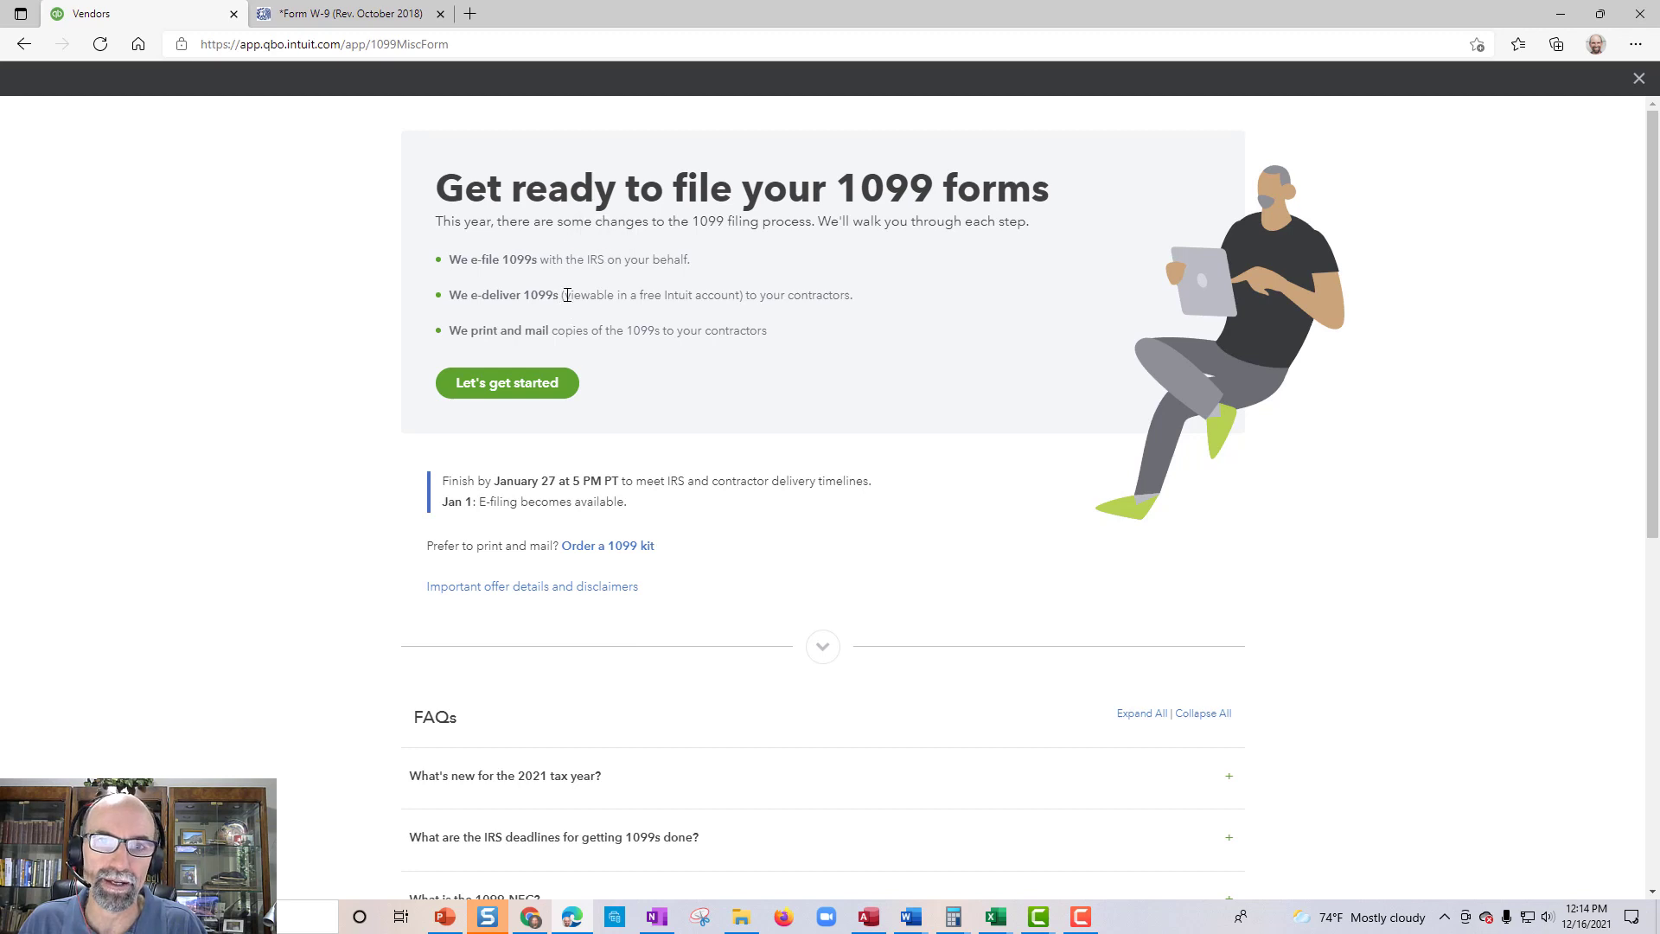
left_click_drag(563, 295, 481, 297)
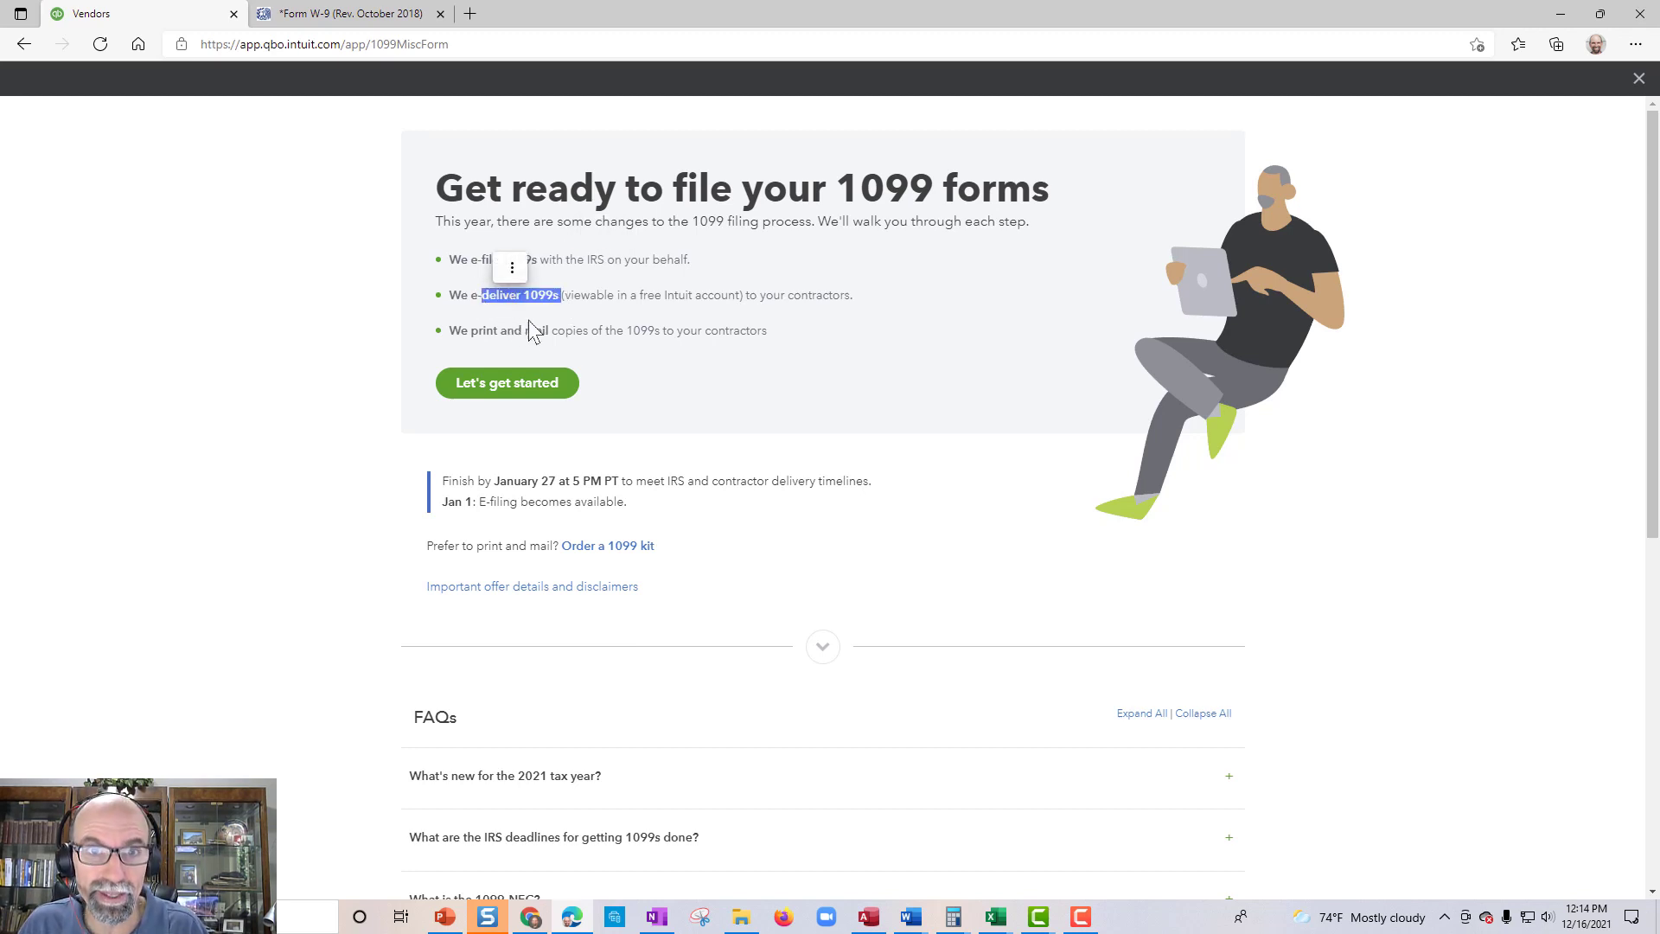
double_click(486, 330)
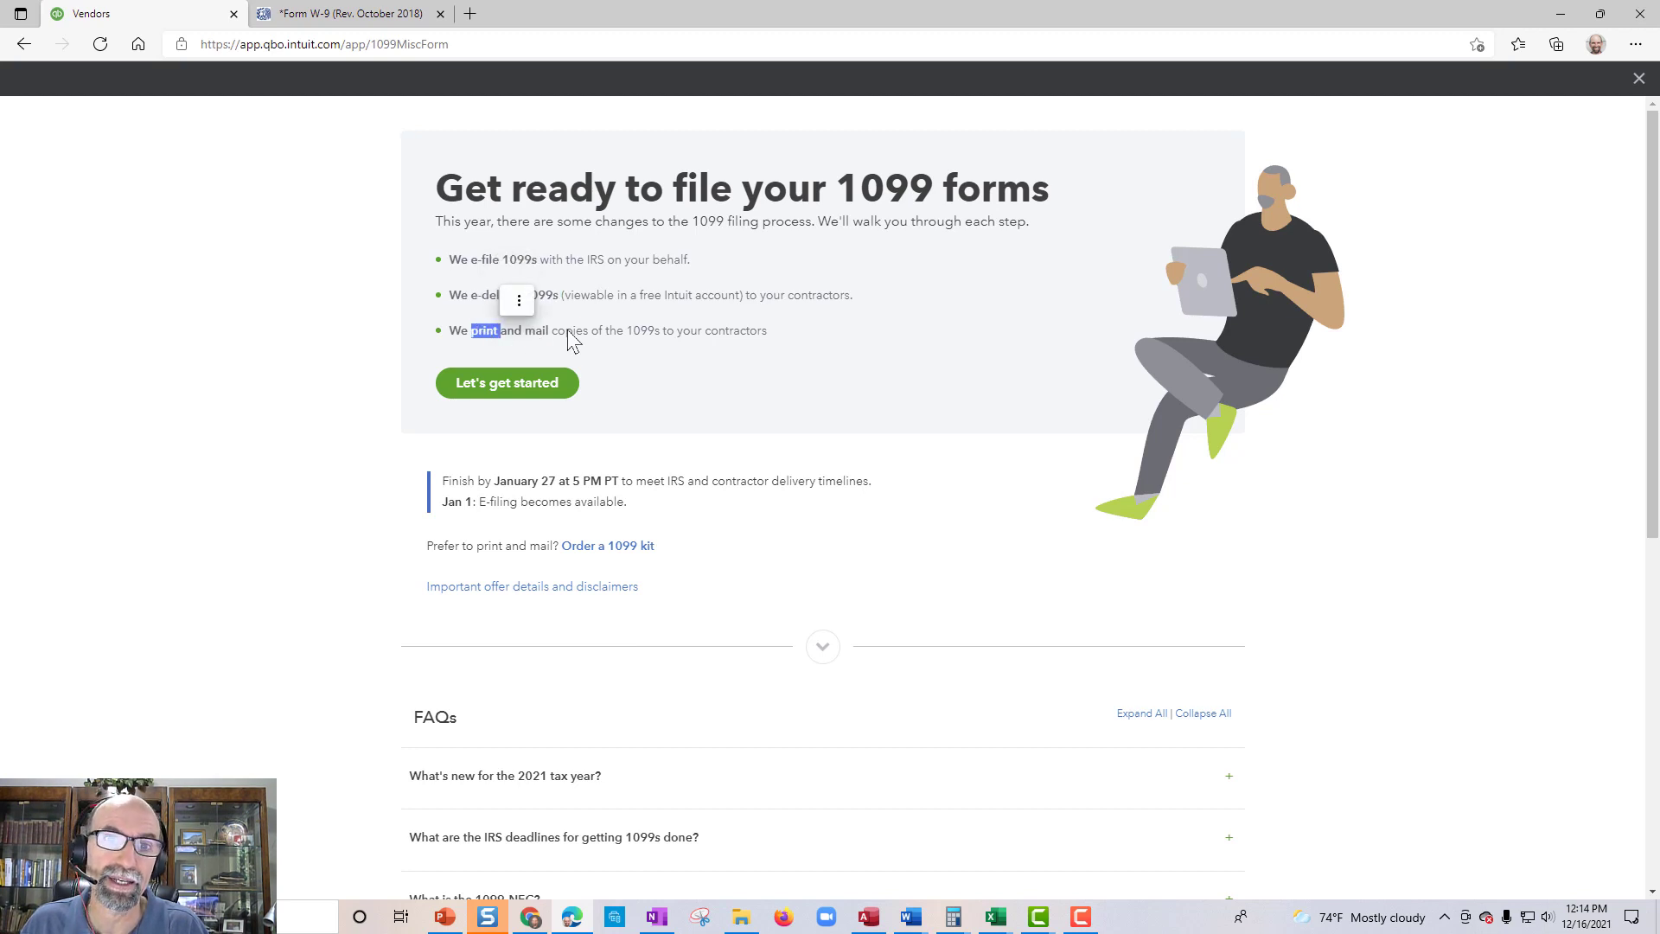
left_click(683, 333)
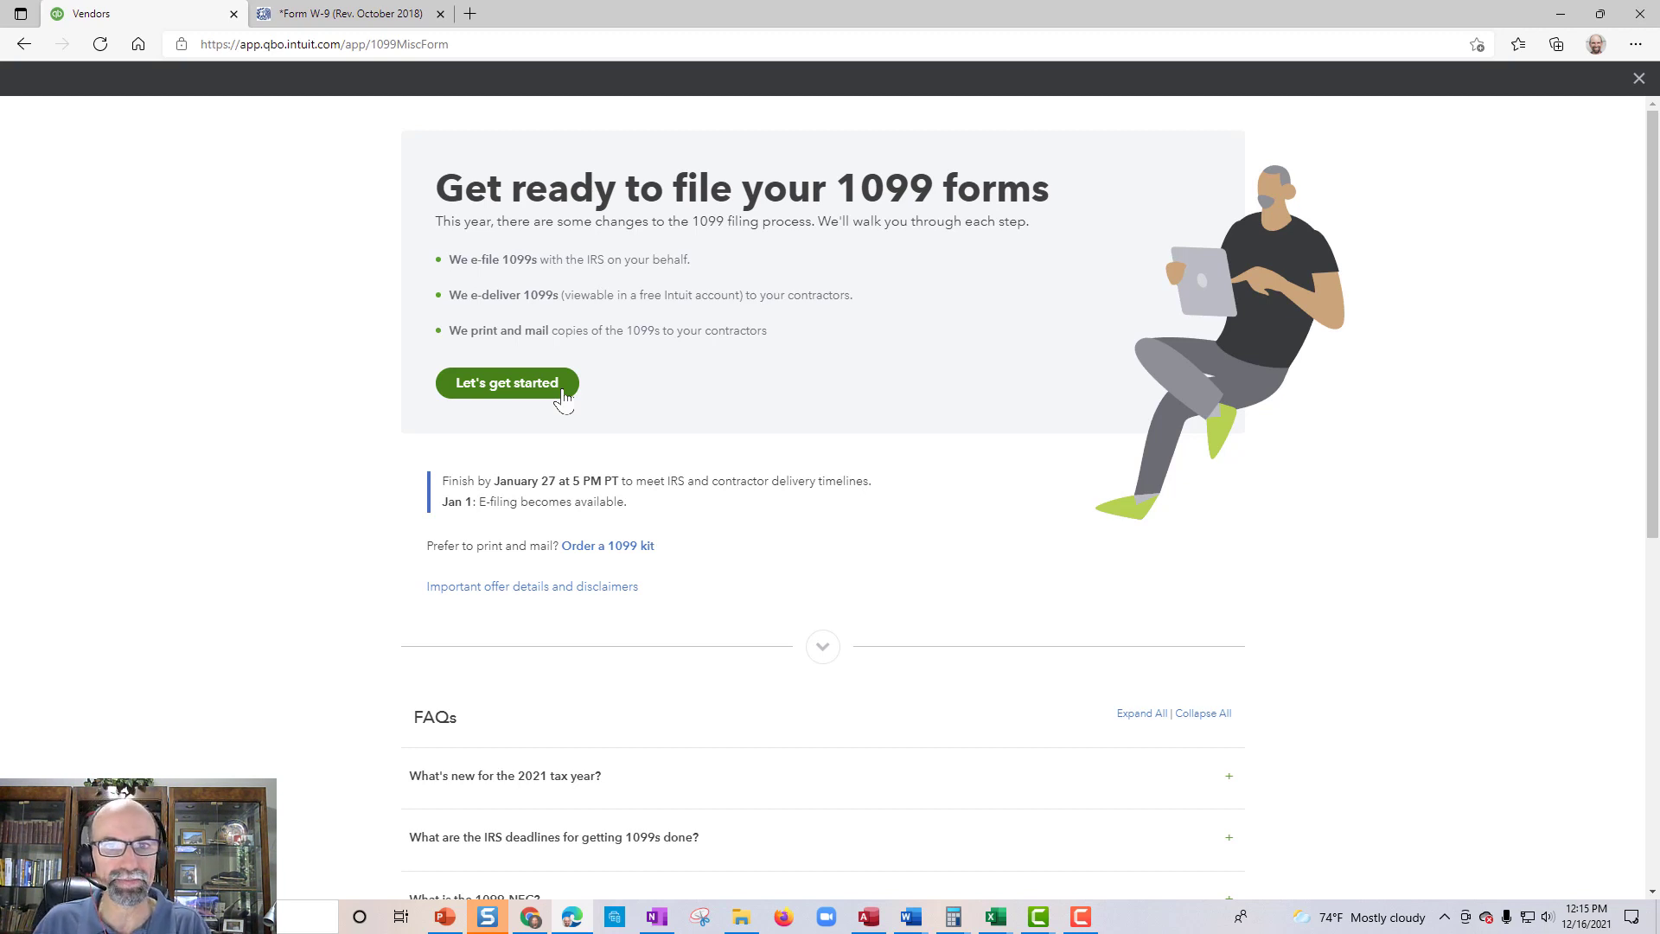
Enter and save the company's tax ID, then continue to the Accounts step.
left_click(508, 383)
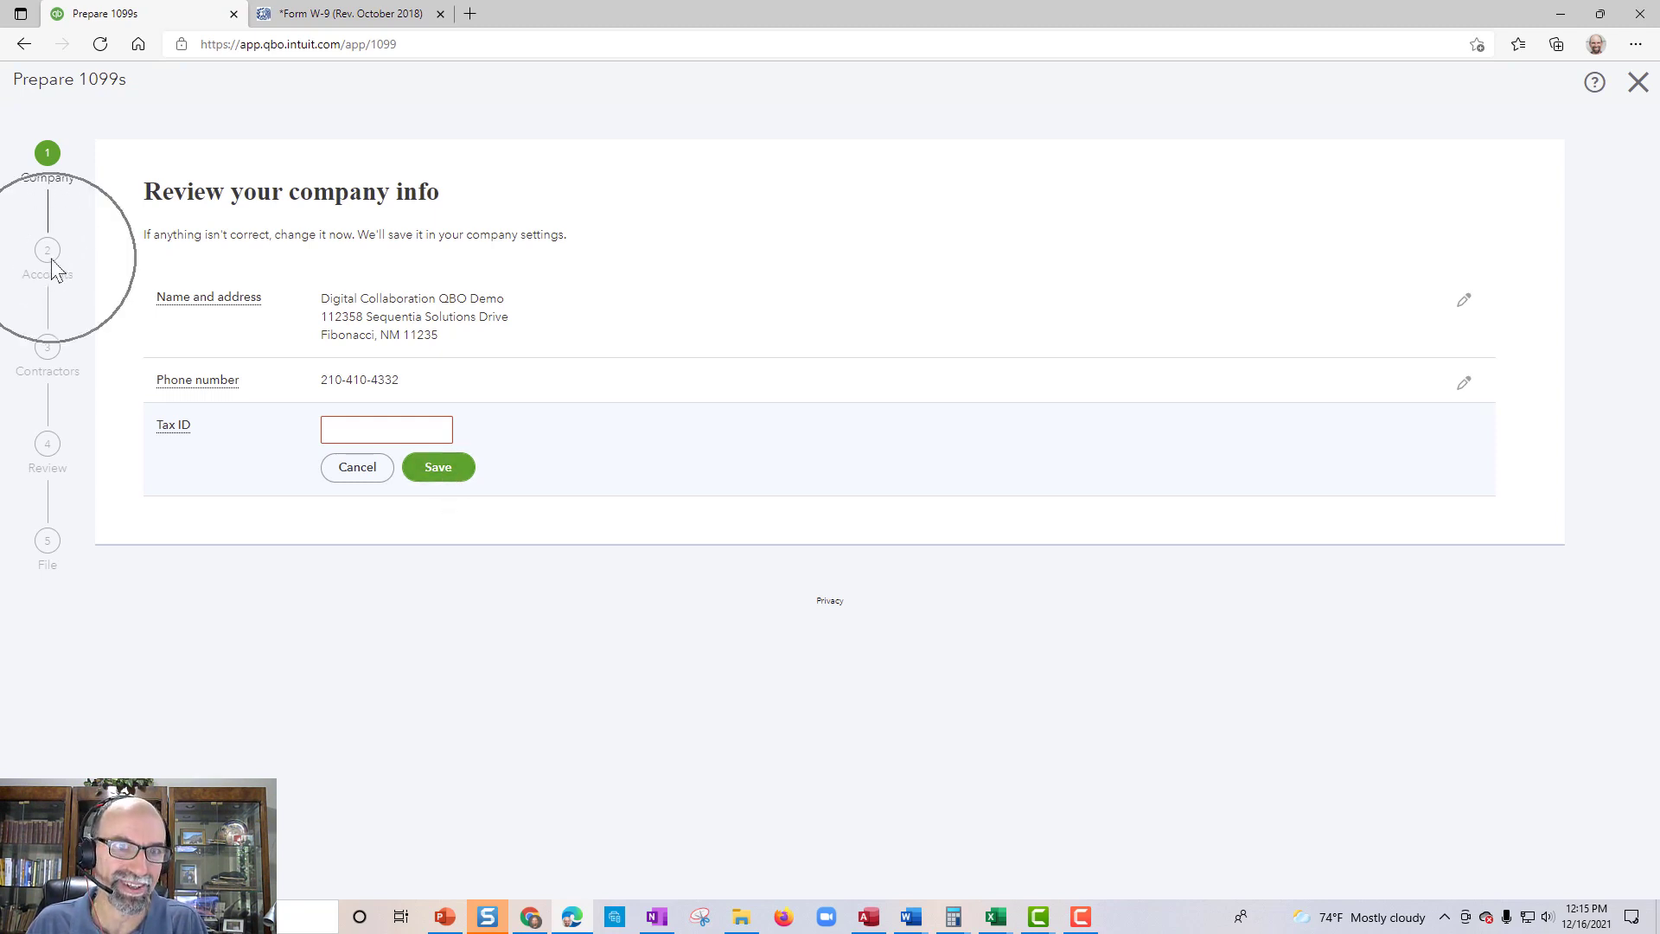
left_click(437, 467)
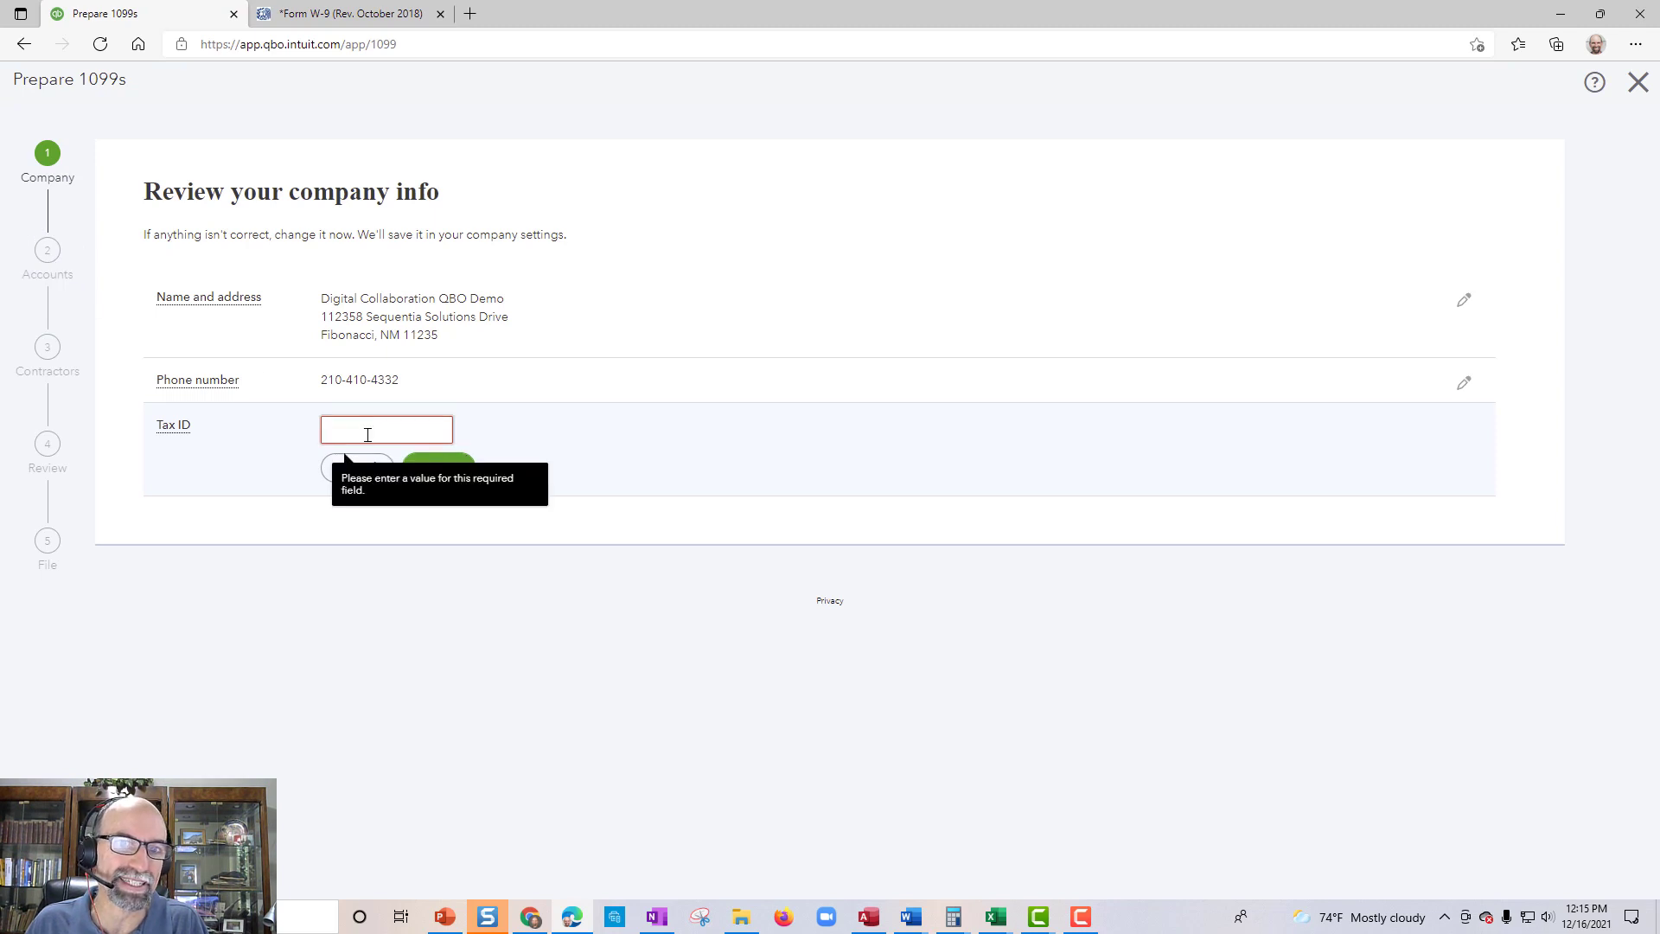
left_click(367, 435)
type("55")
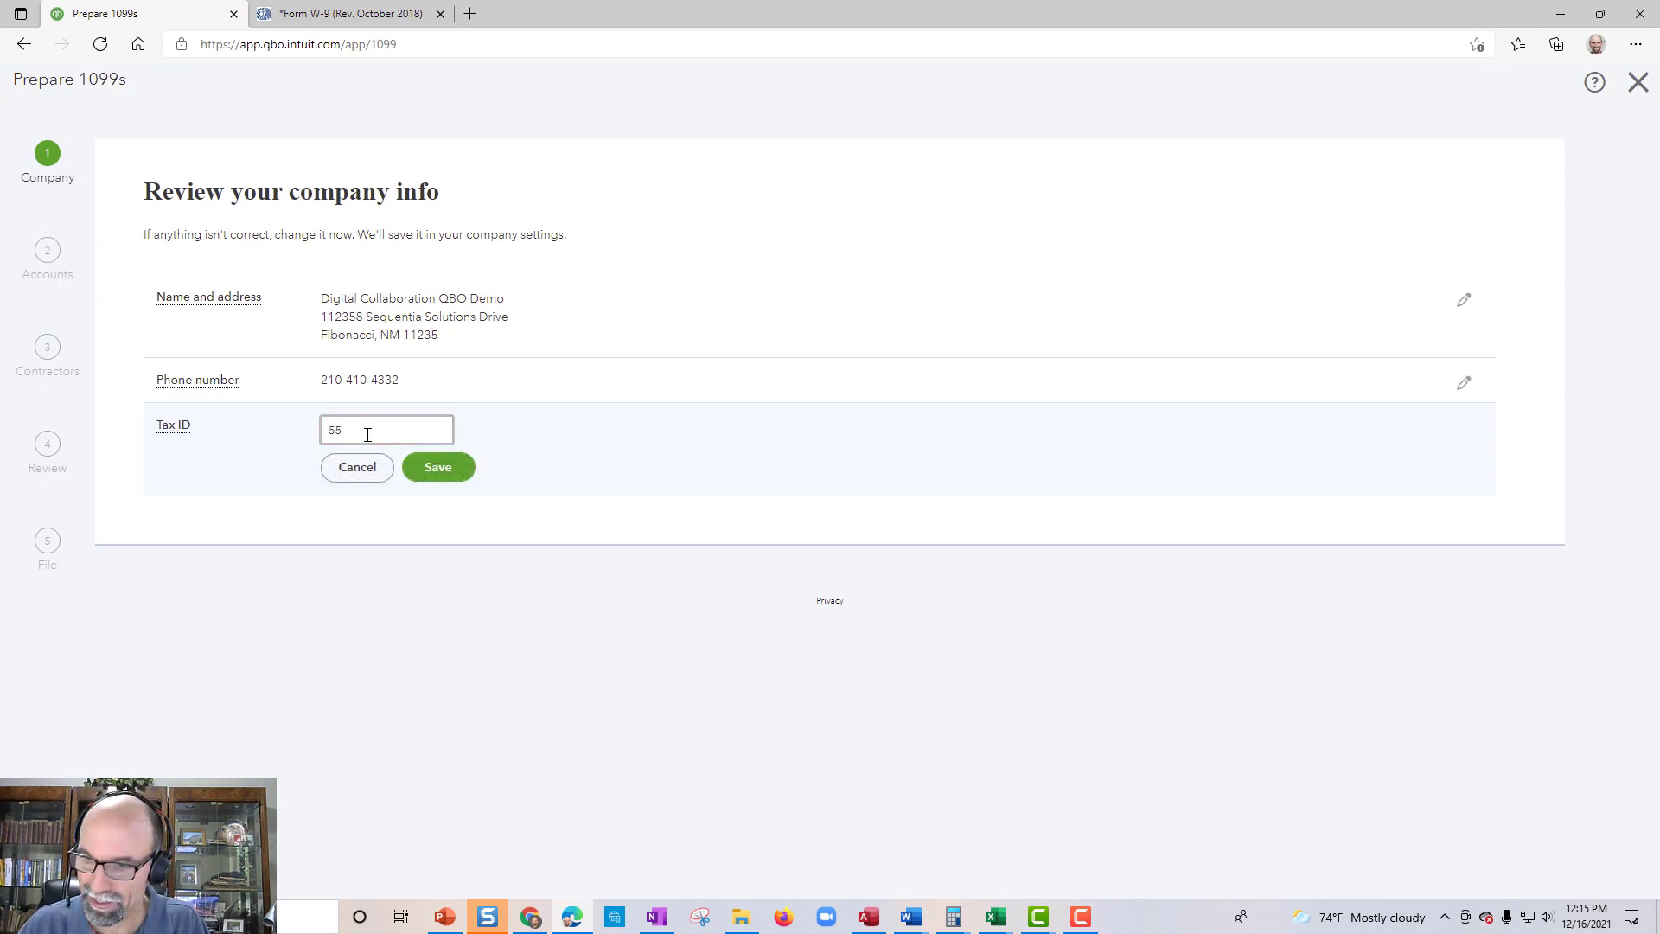
type("-55")
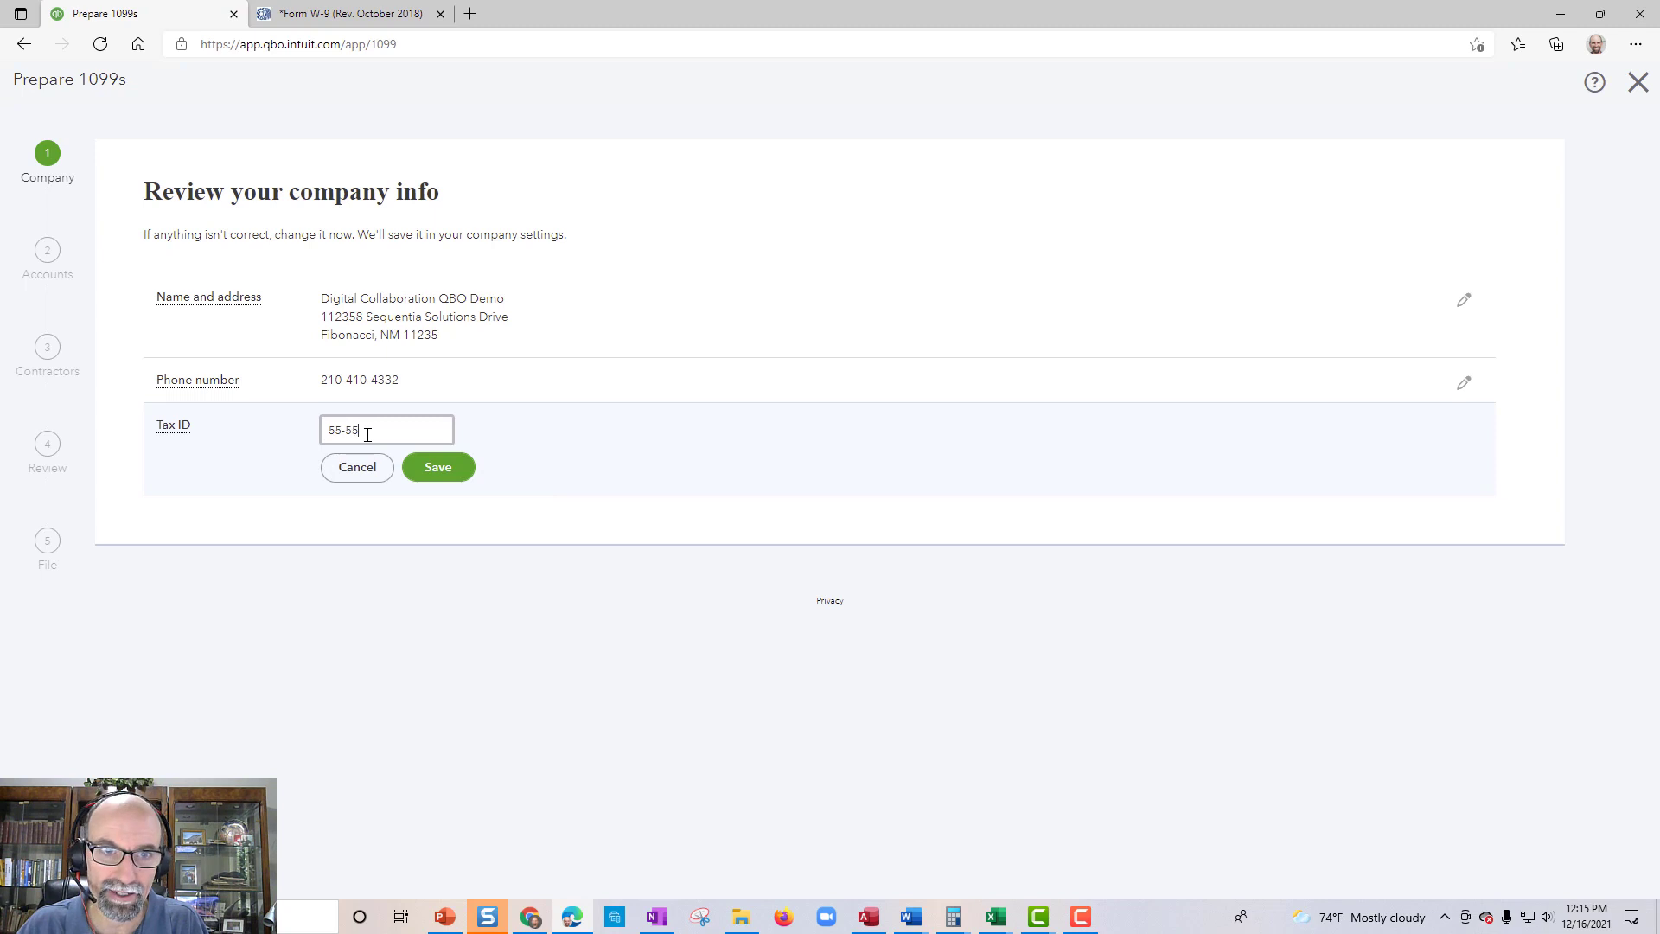
type("55555")
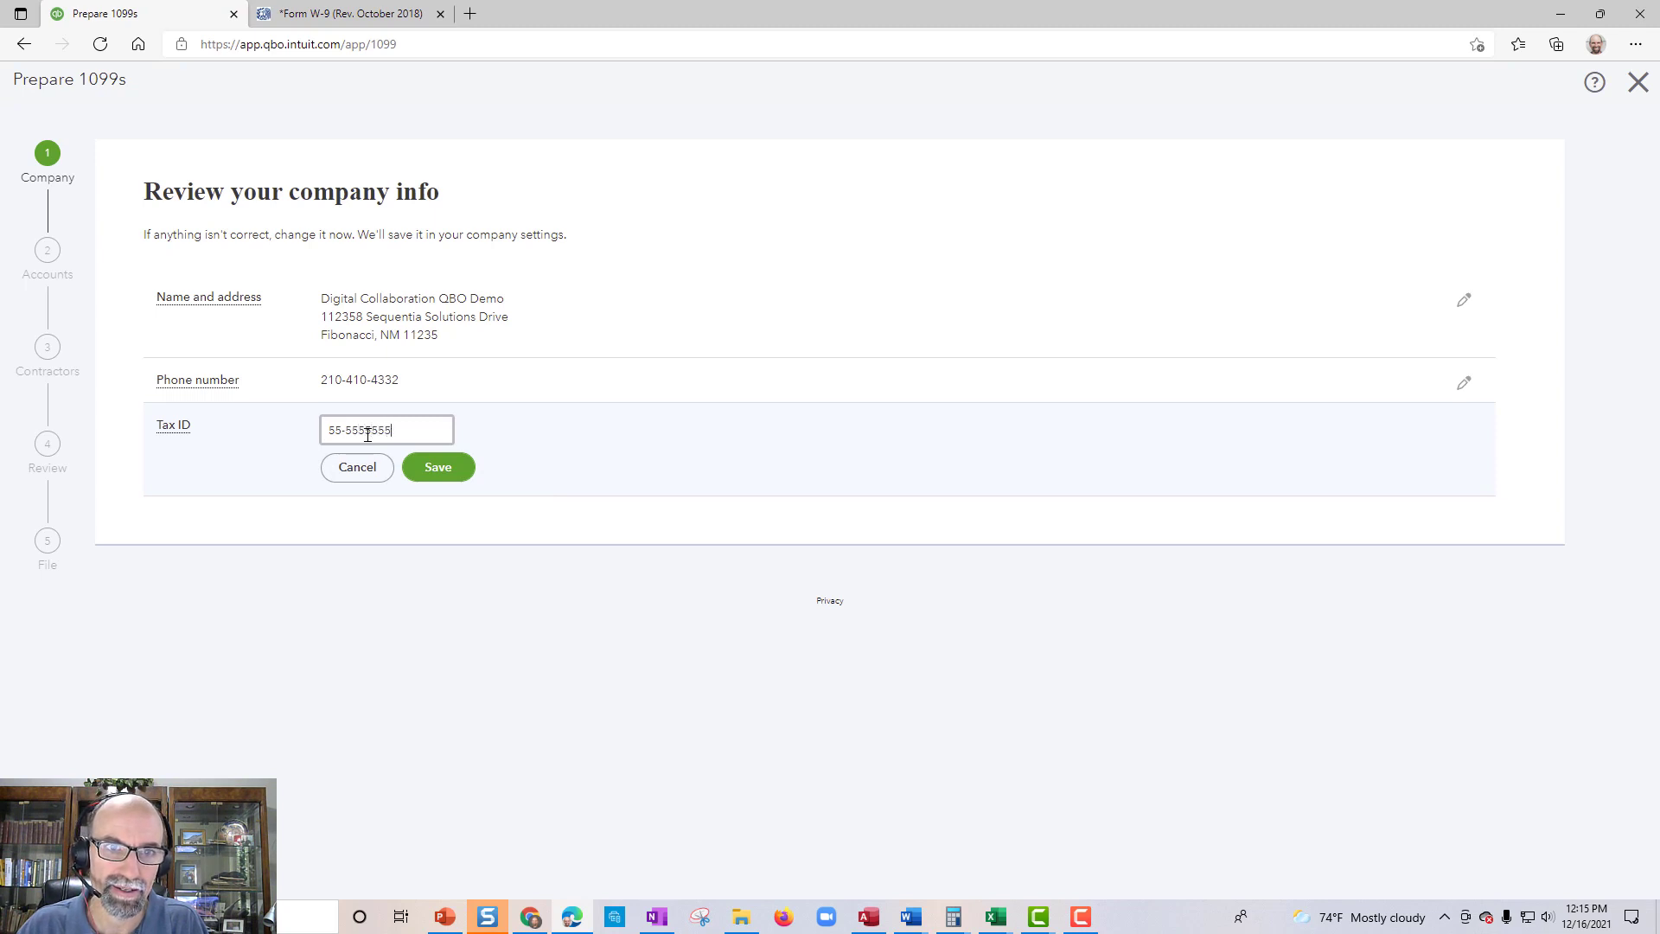
left_click(423, 471)
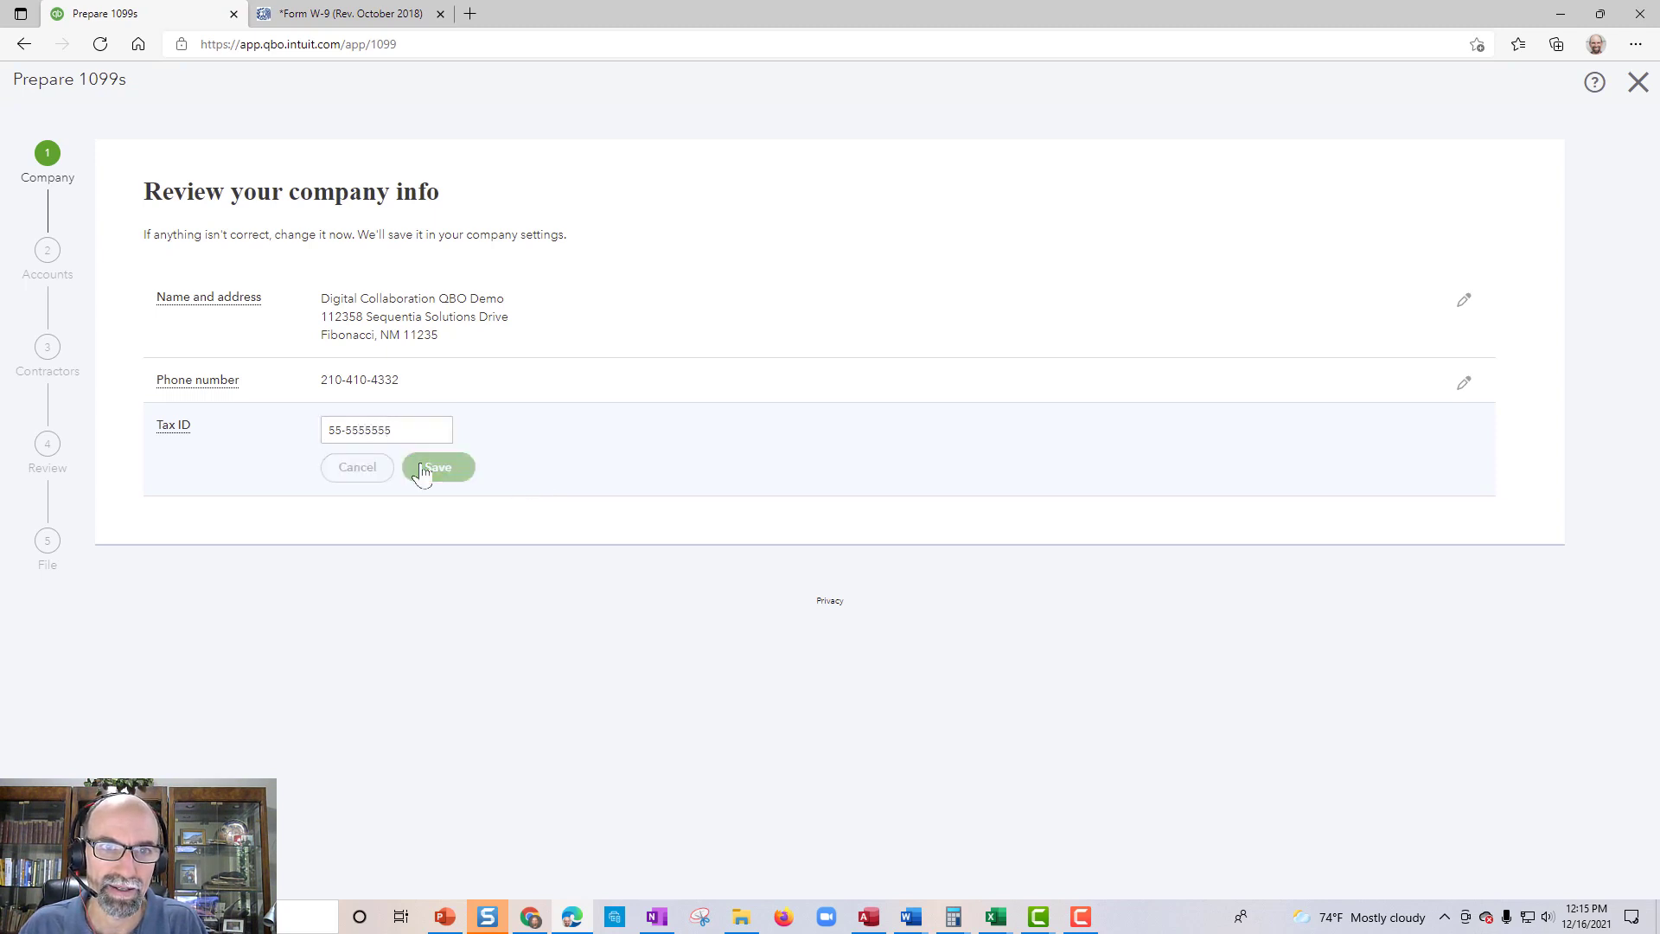
left_click(137, 525)
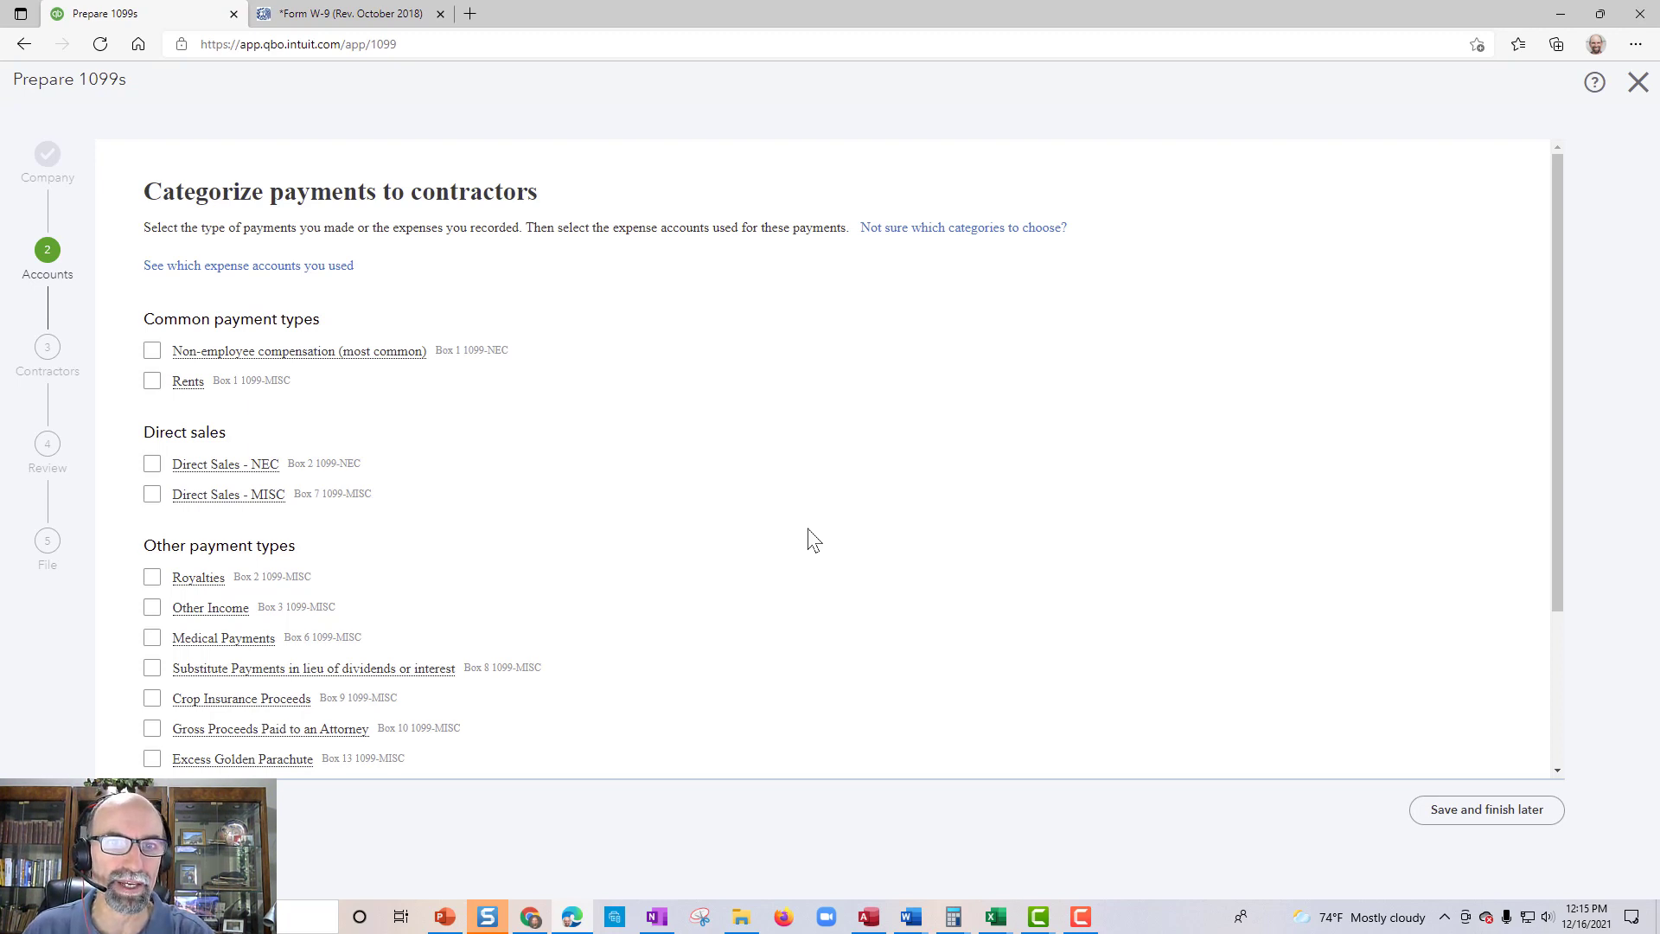
Tick Non-employee compensation and map it to the Contract Labor account.
left_click(153, 350)
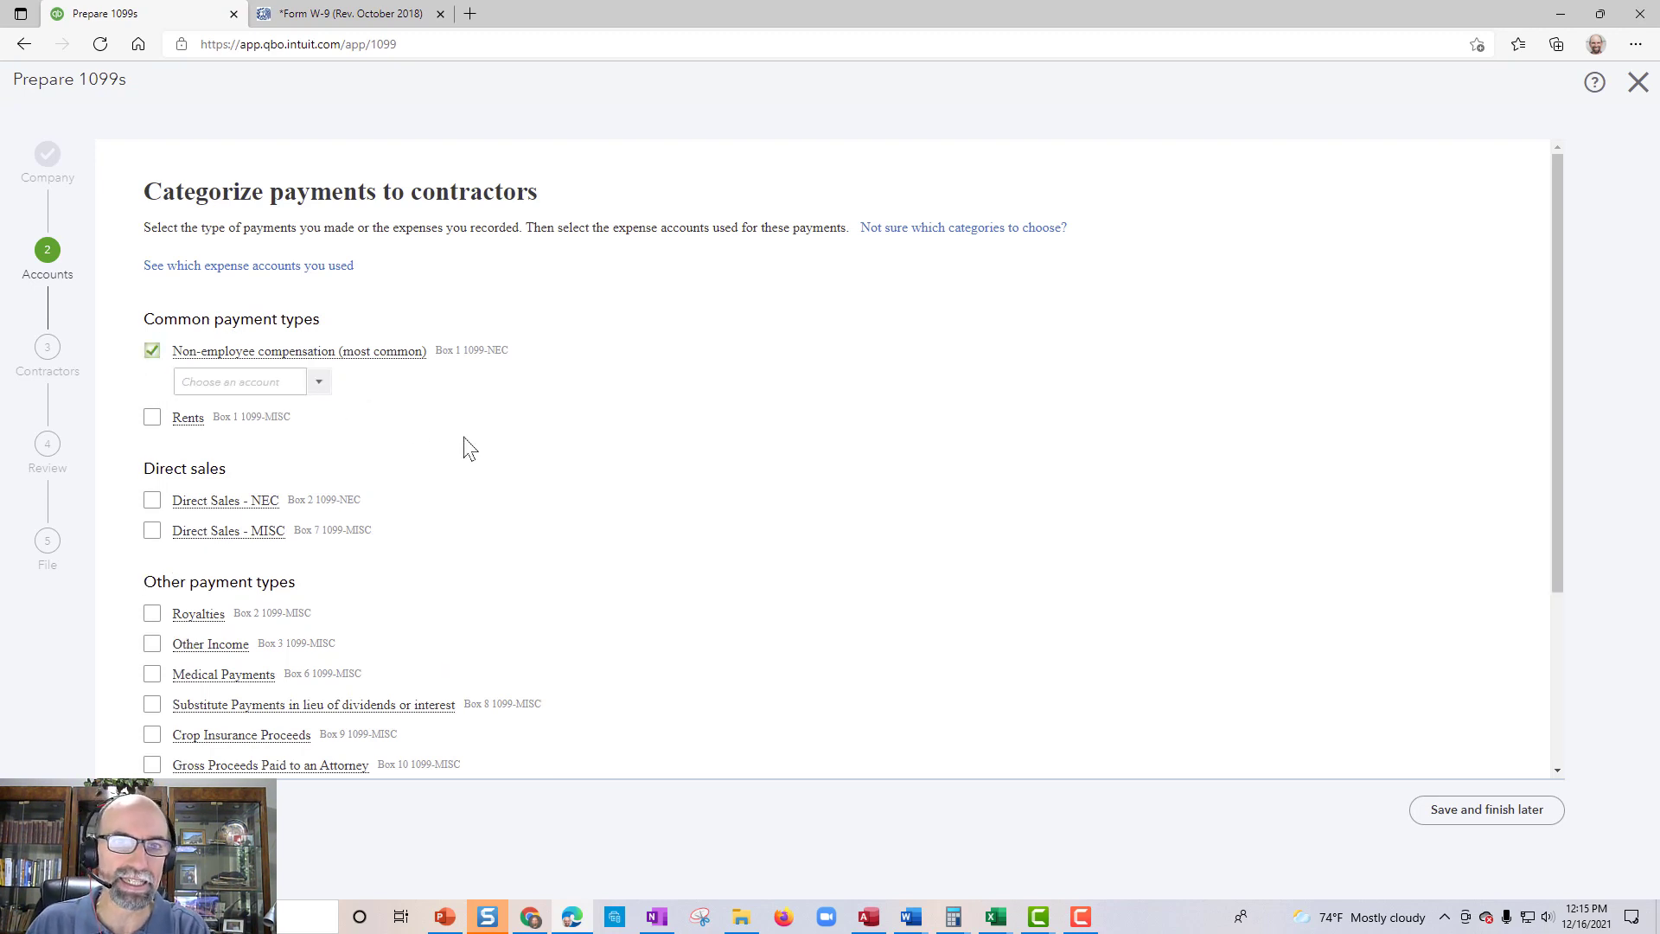
scroll(496, 523, "down", 3)
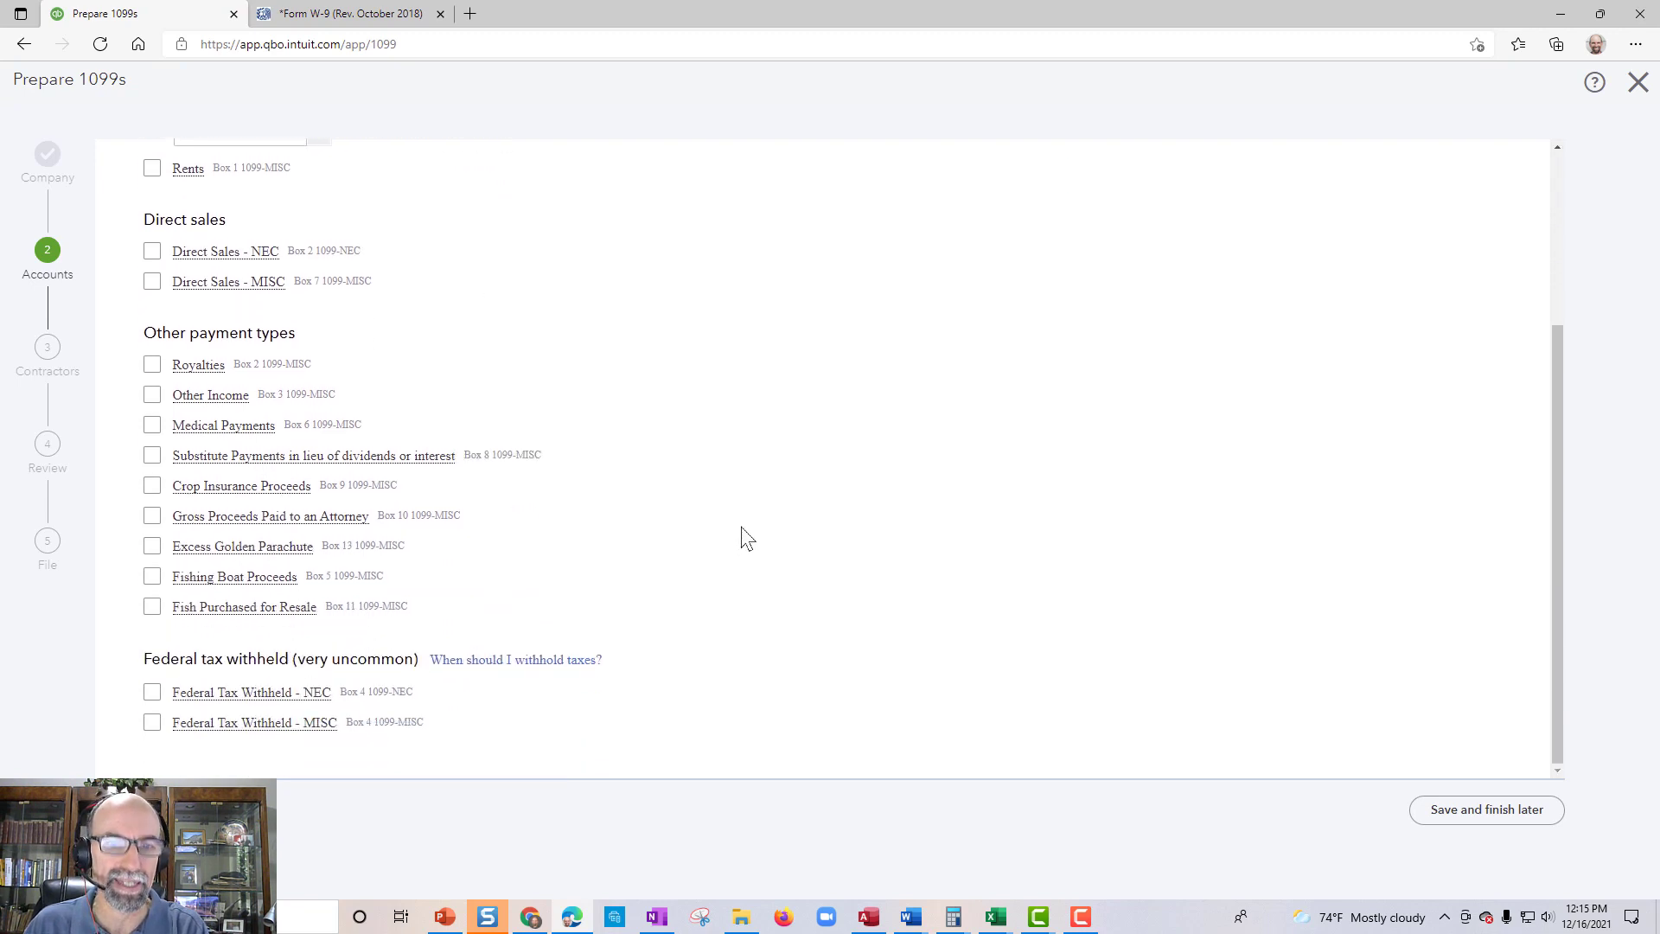
scroll(739, 526, "up", 3)
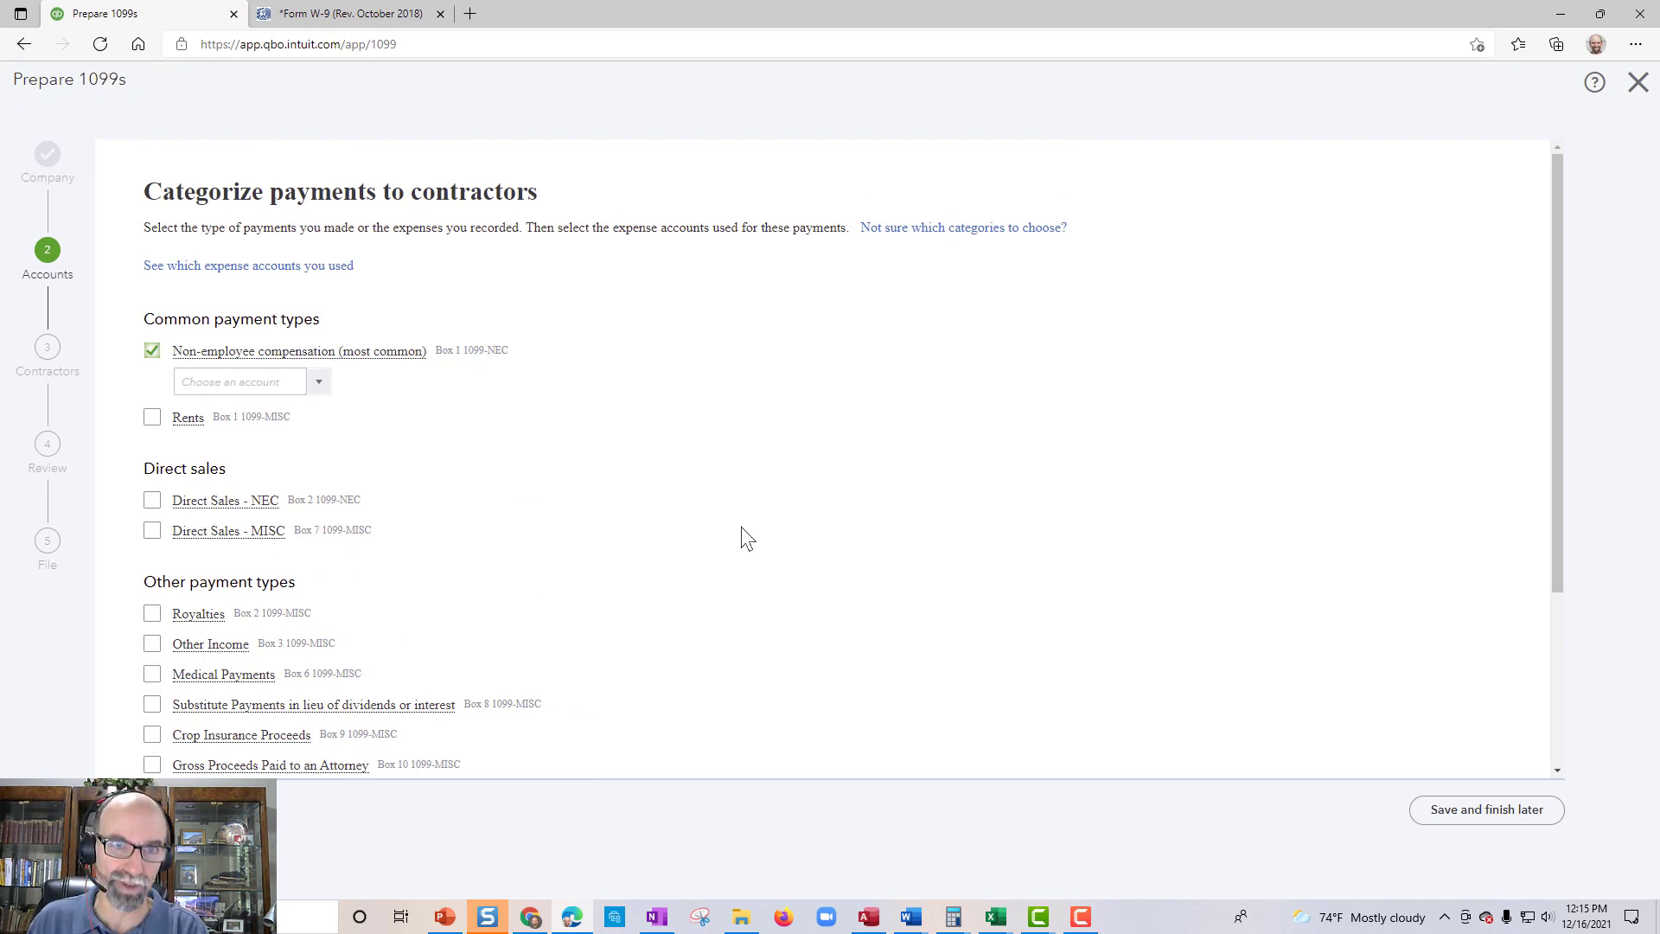
left_click(320, 391)
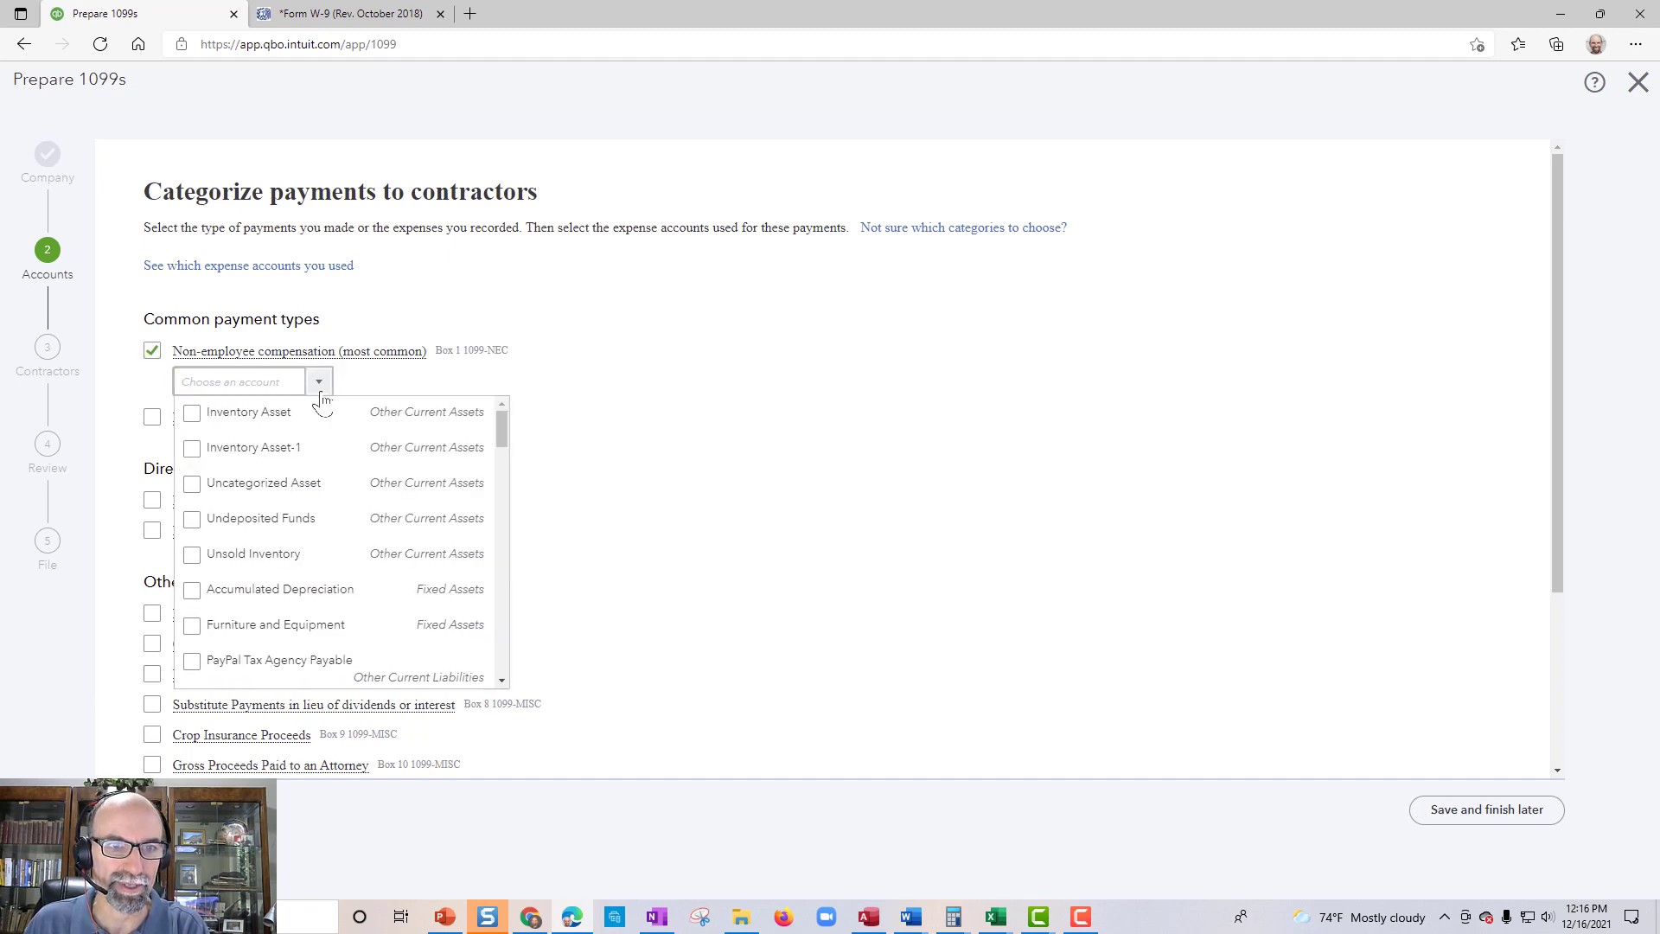
type("Continuing Education")
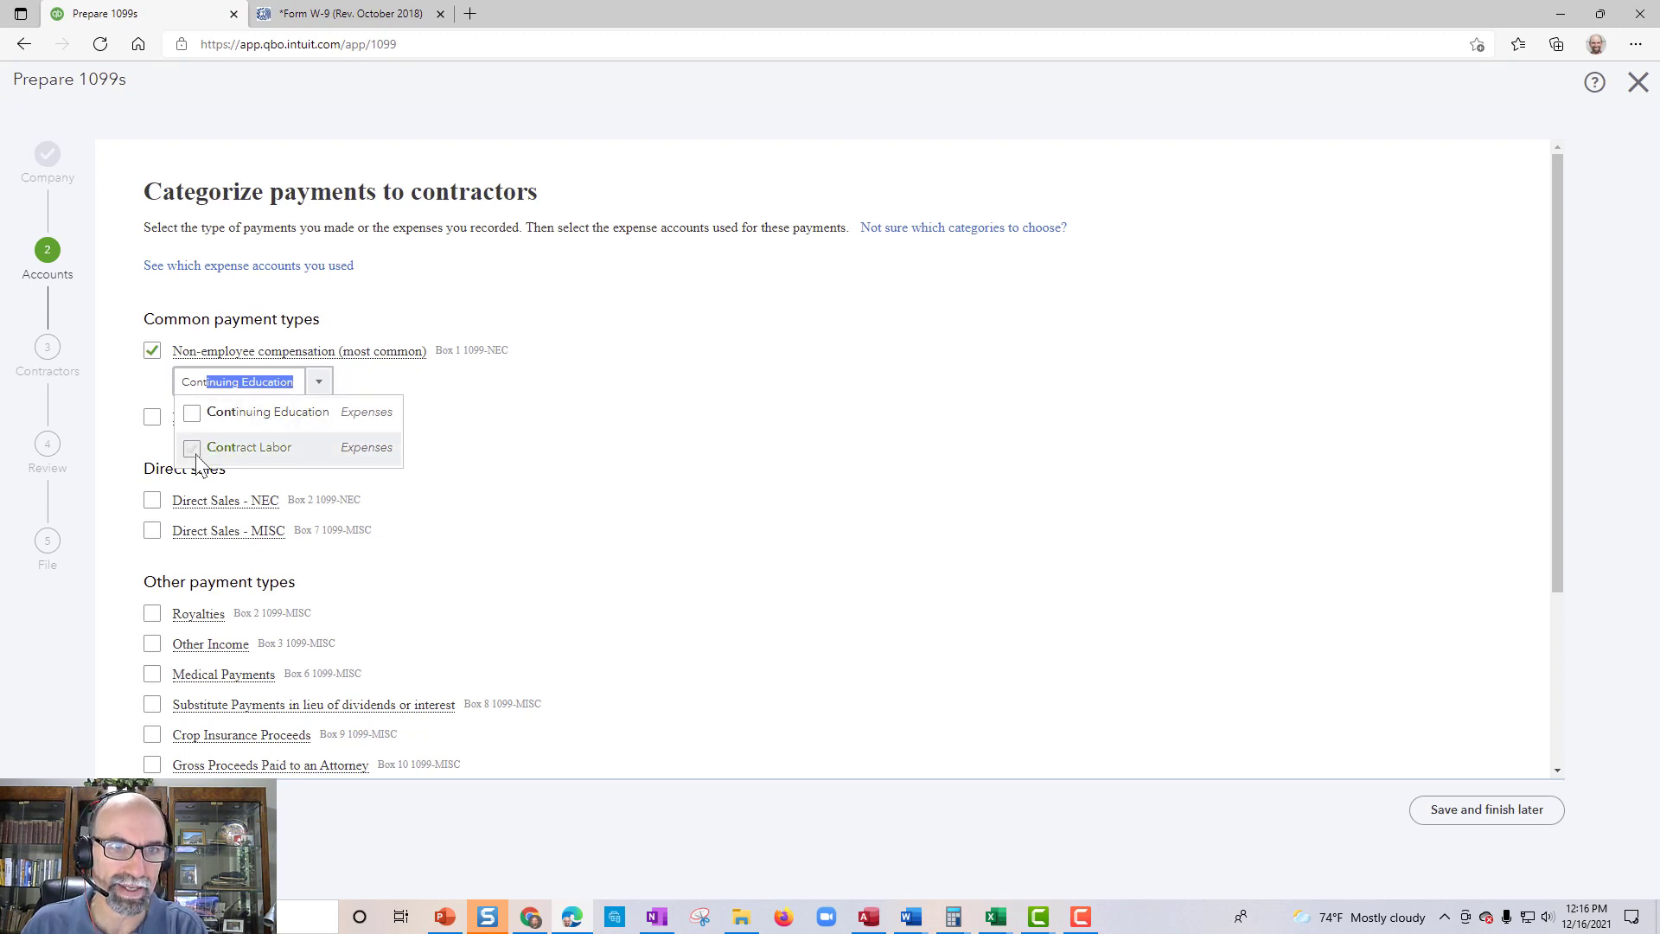
left_click(193, 451)
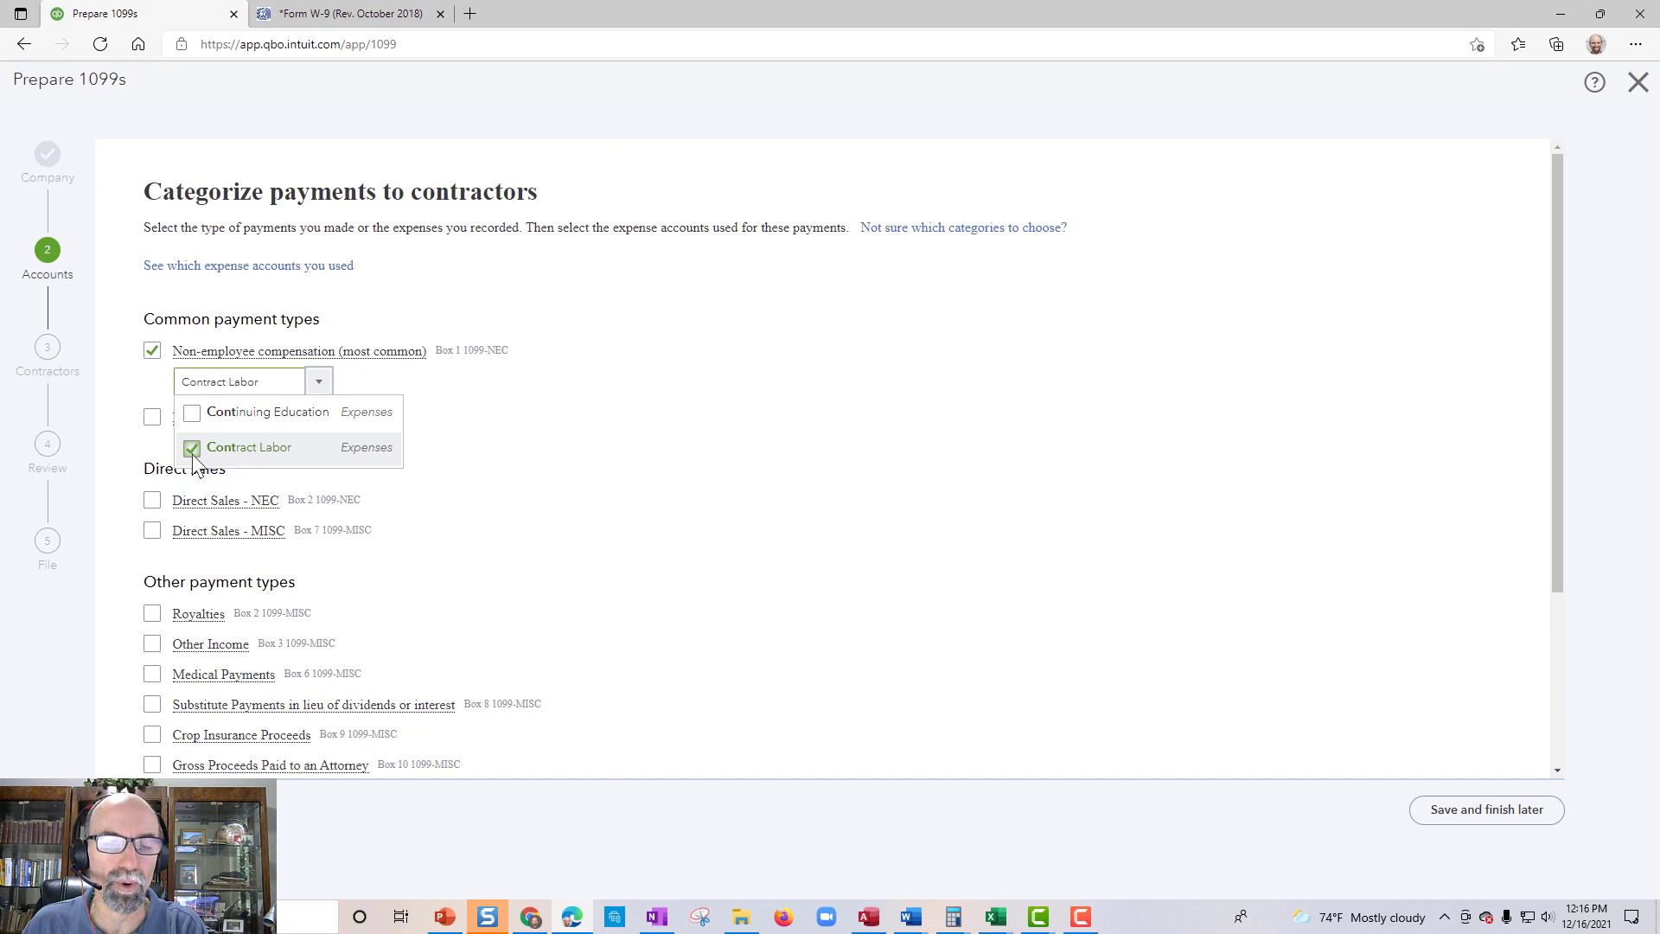
left_click(611, 451)
Add Professional Fees as a second account for non-employee compensation.
left_click(321, 386)
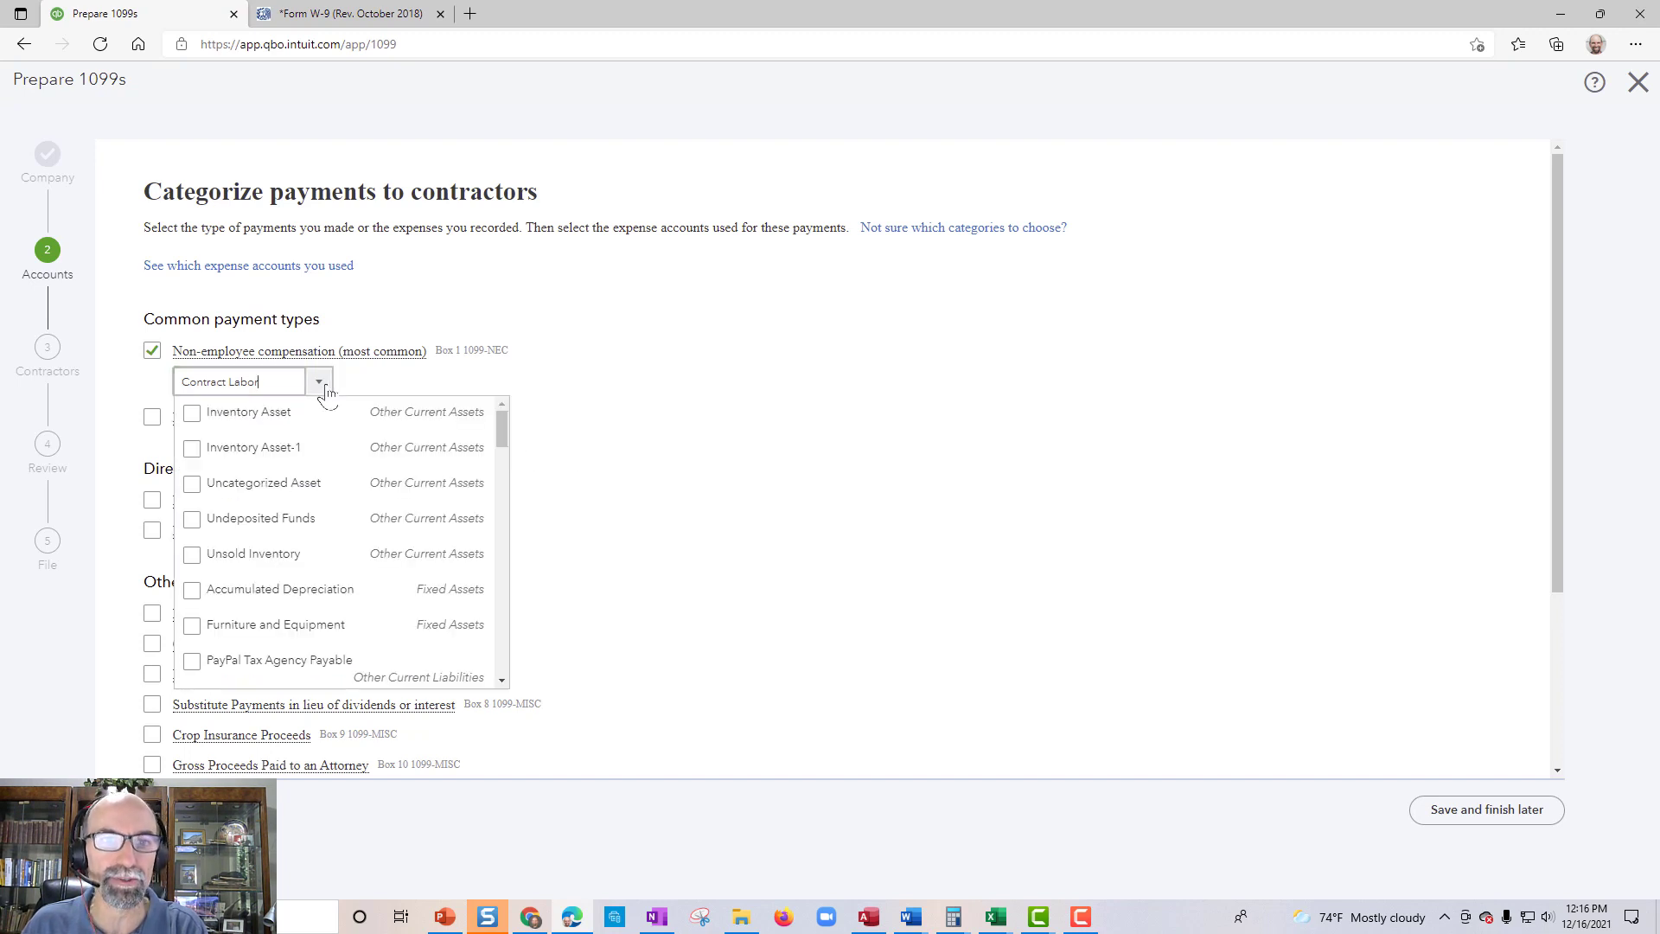
left_click_drag(500, 418, 508, 586)
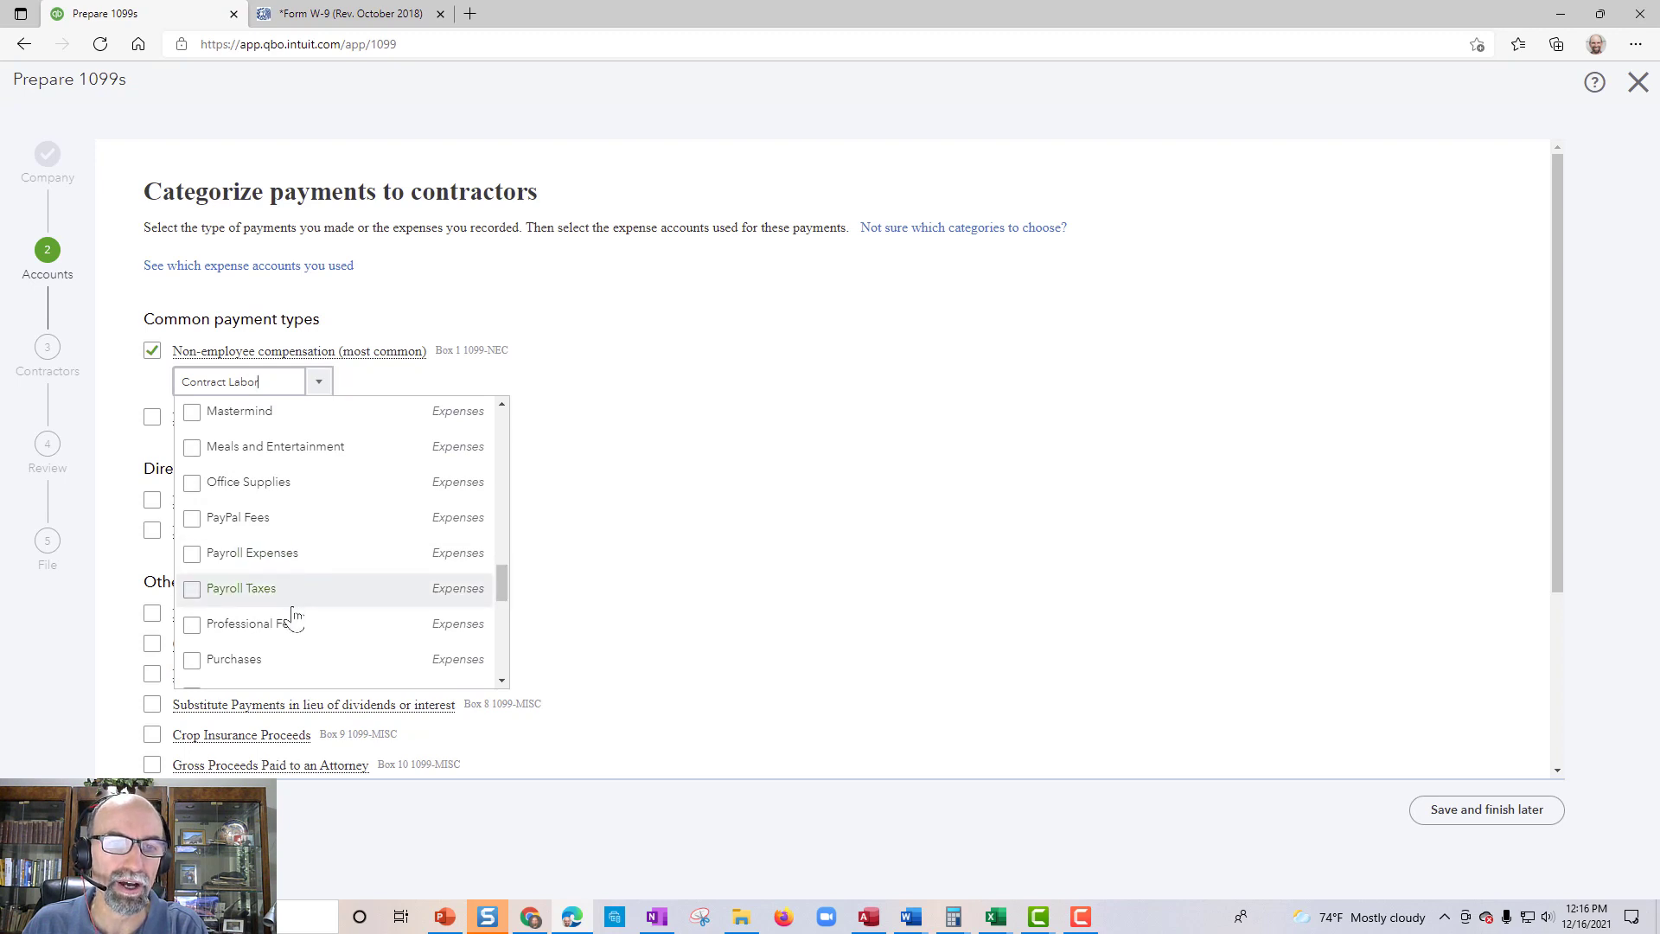
left_click(192, 626)
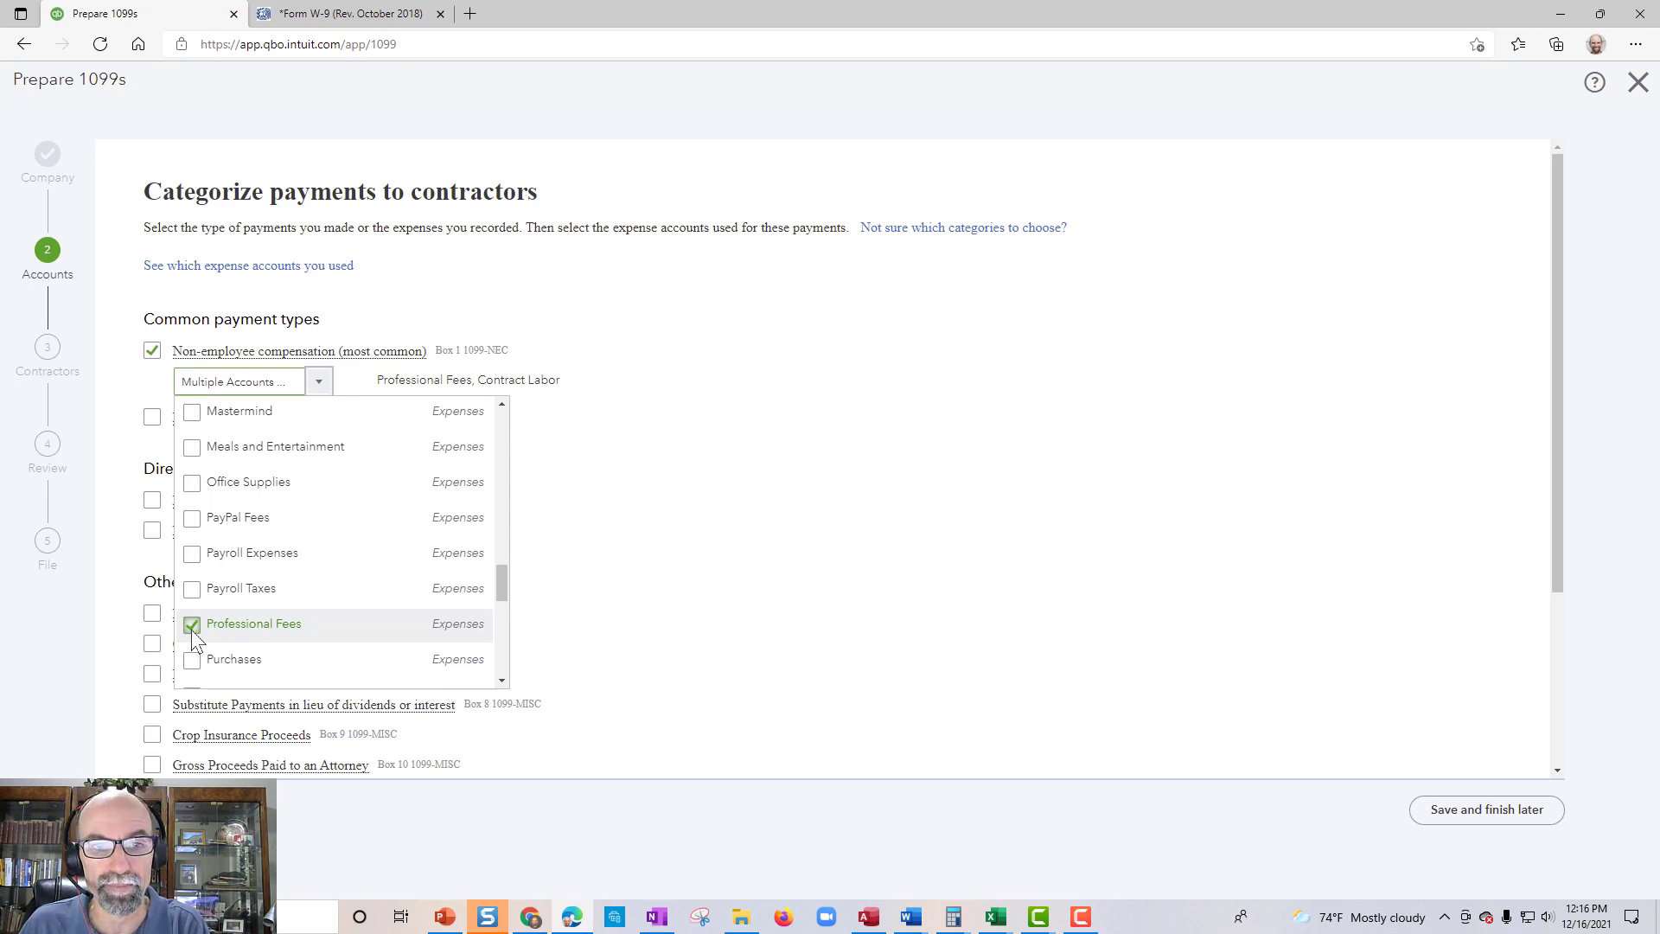
left_click(599, 612)
left_click_drag(381, 382, 620, 486)
left_click(486, 389)
left_click(568, 395)
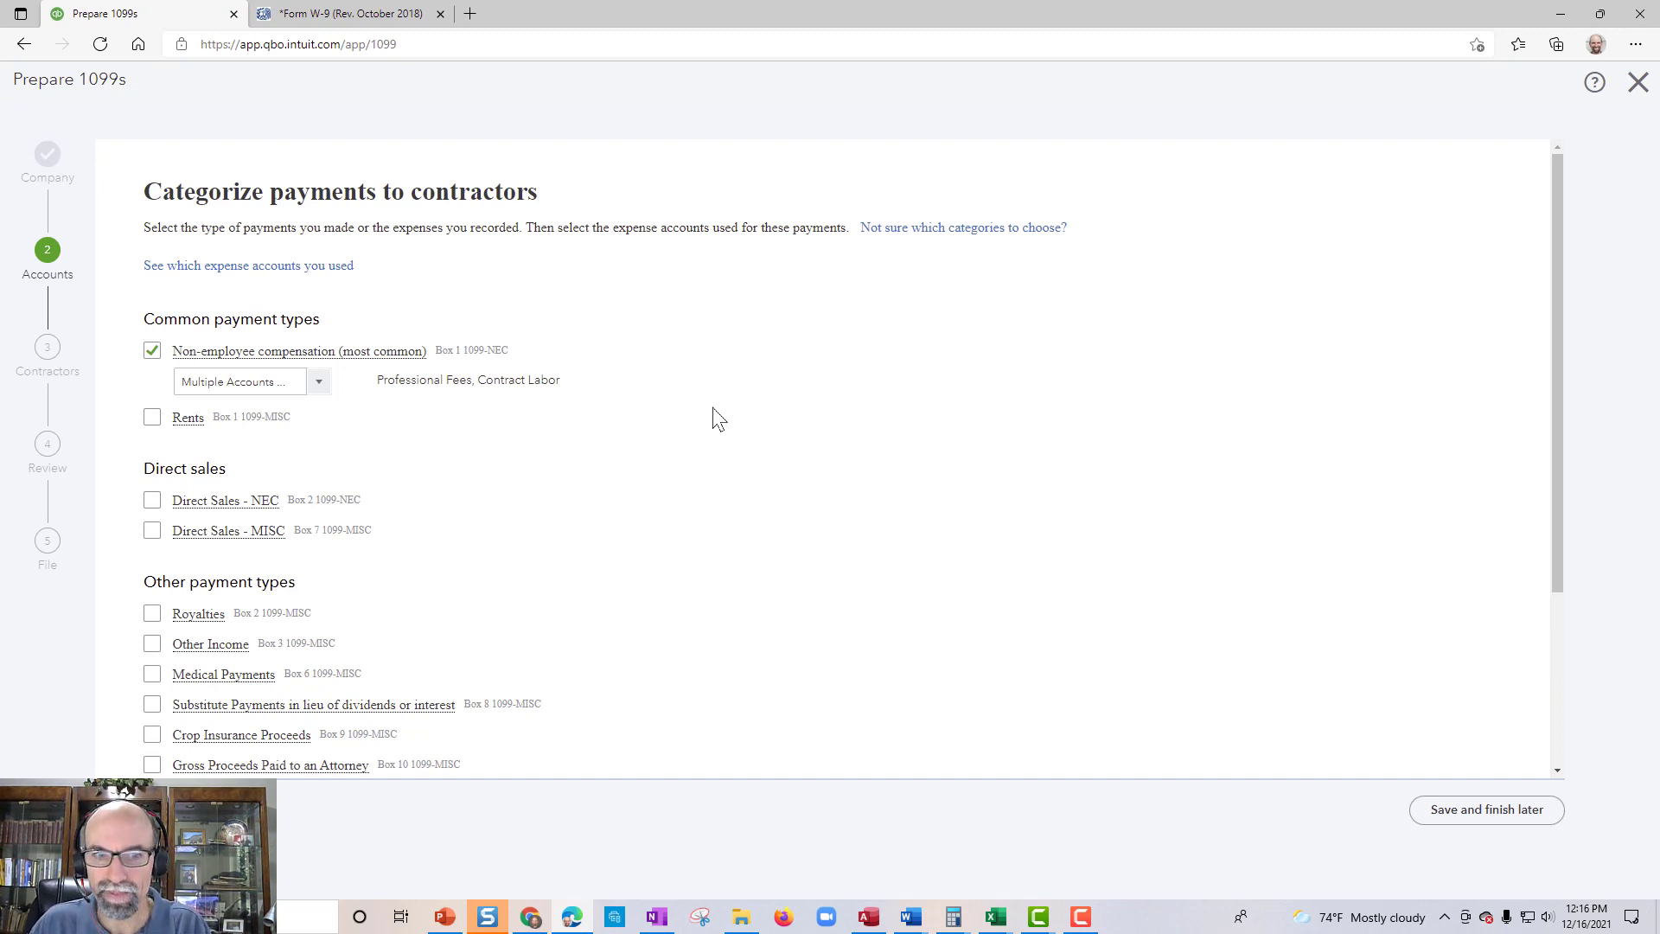
Scroll through the contractors on the Accounts step and advance to the payment-totals check.
scroll(714, 409, "down", 2)
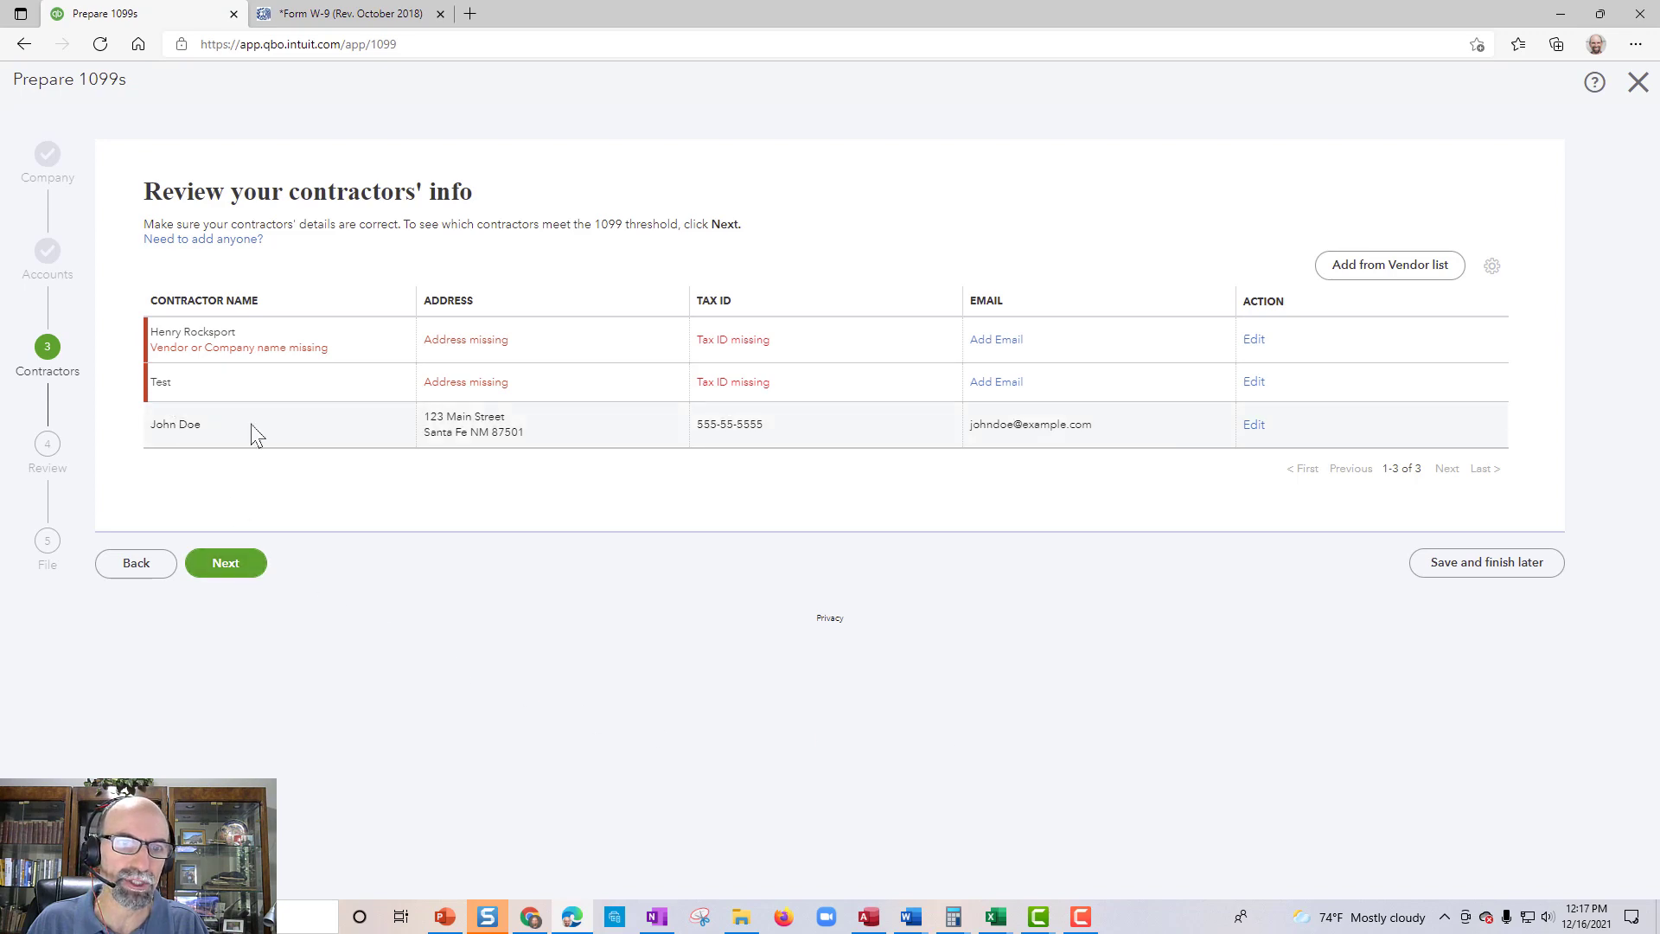
left_click(227, 564)
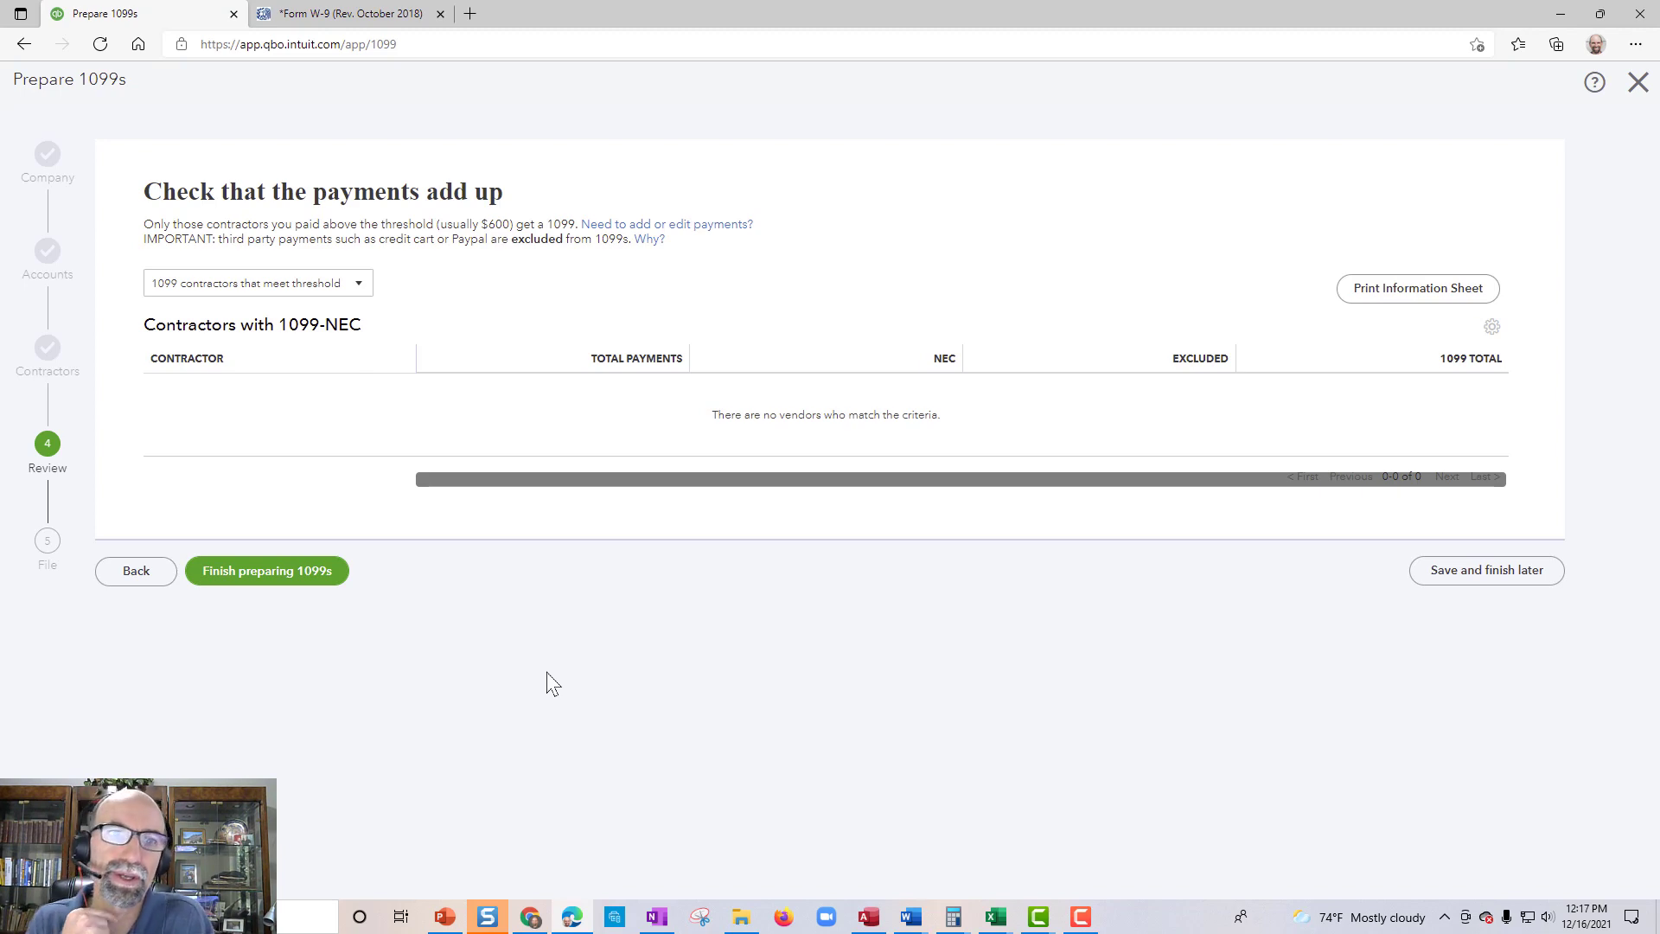
Save 1099 progress, then mark the contractor's $4,500 bill #87 paid as Bill Payment 188.
left_click(1437, 579)
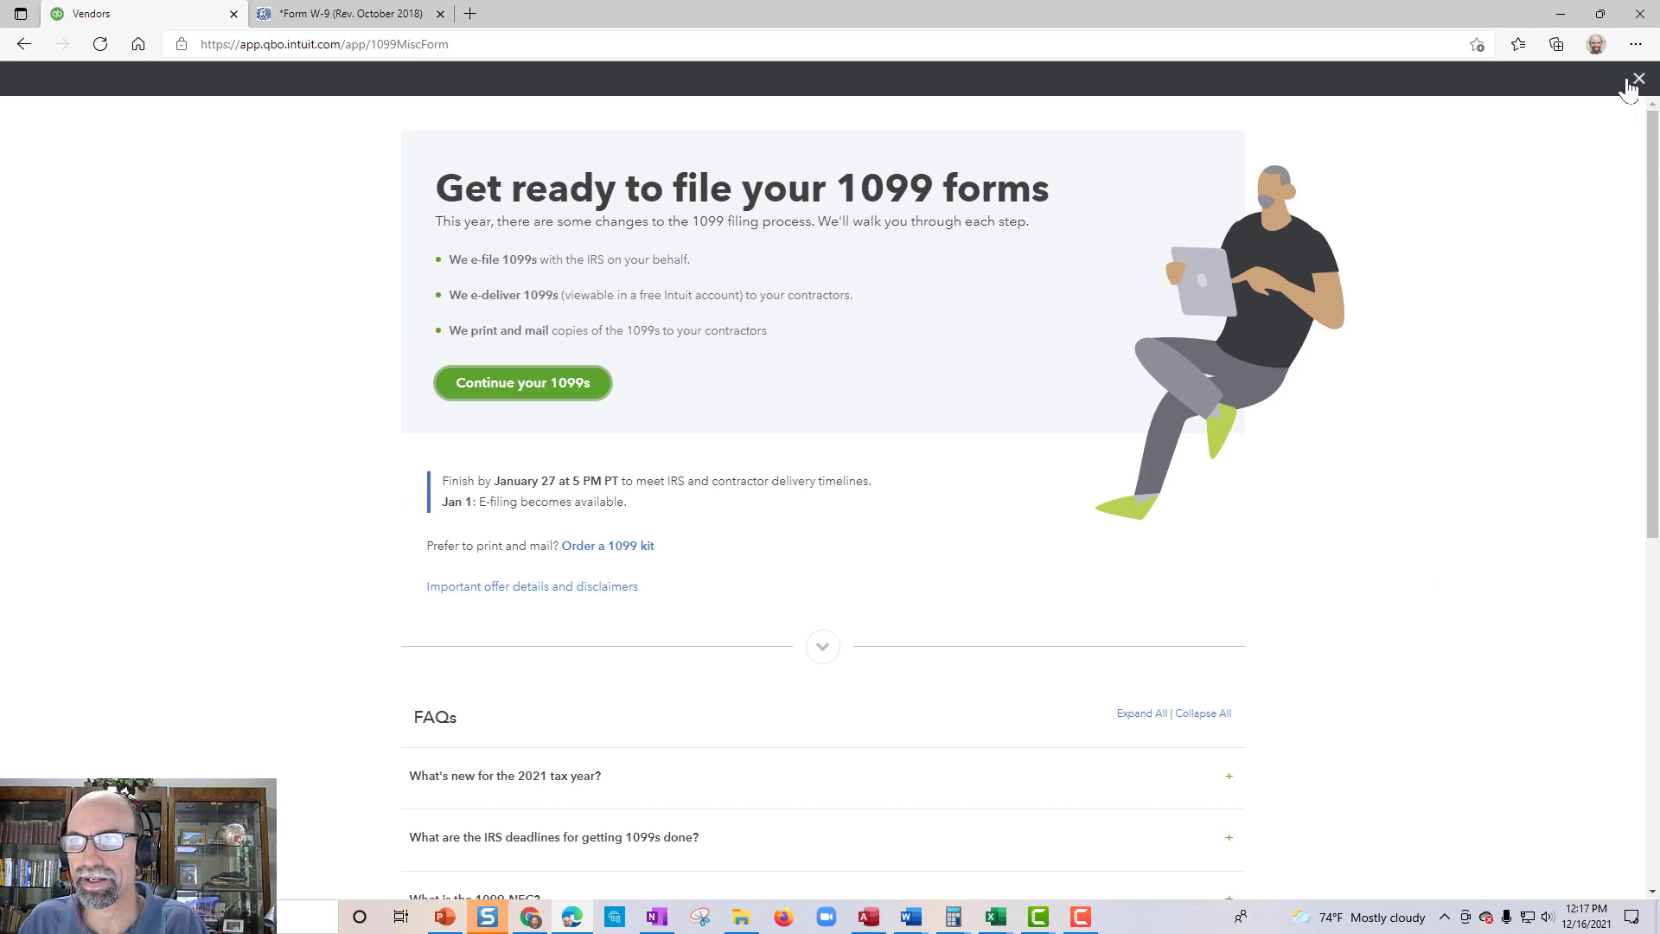
left_click(1637, 79)
left_click(80, 136)
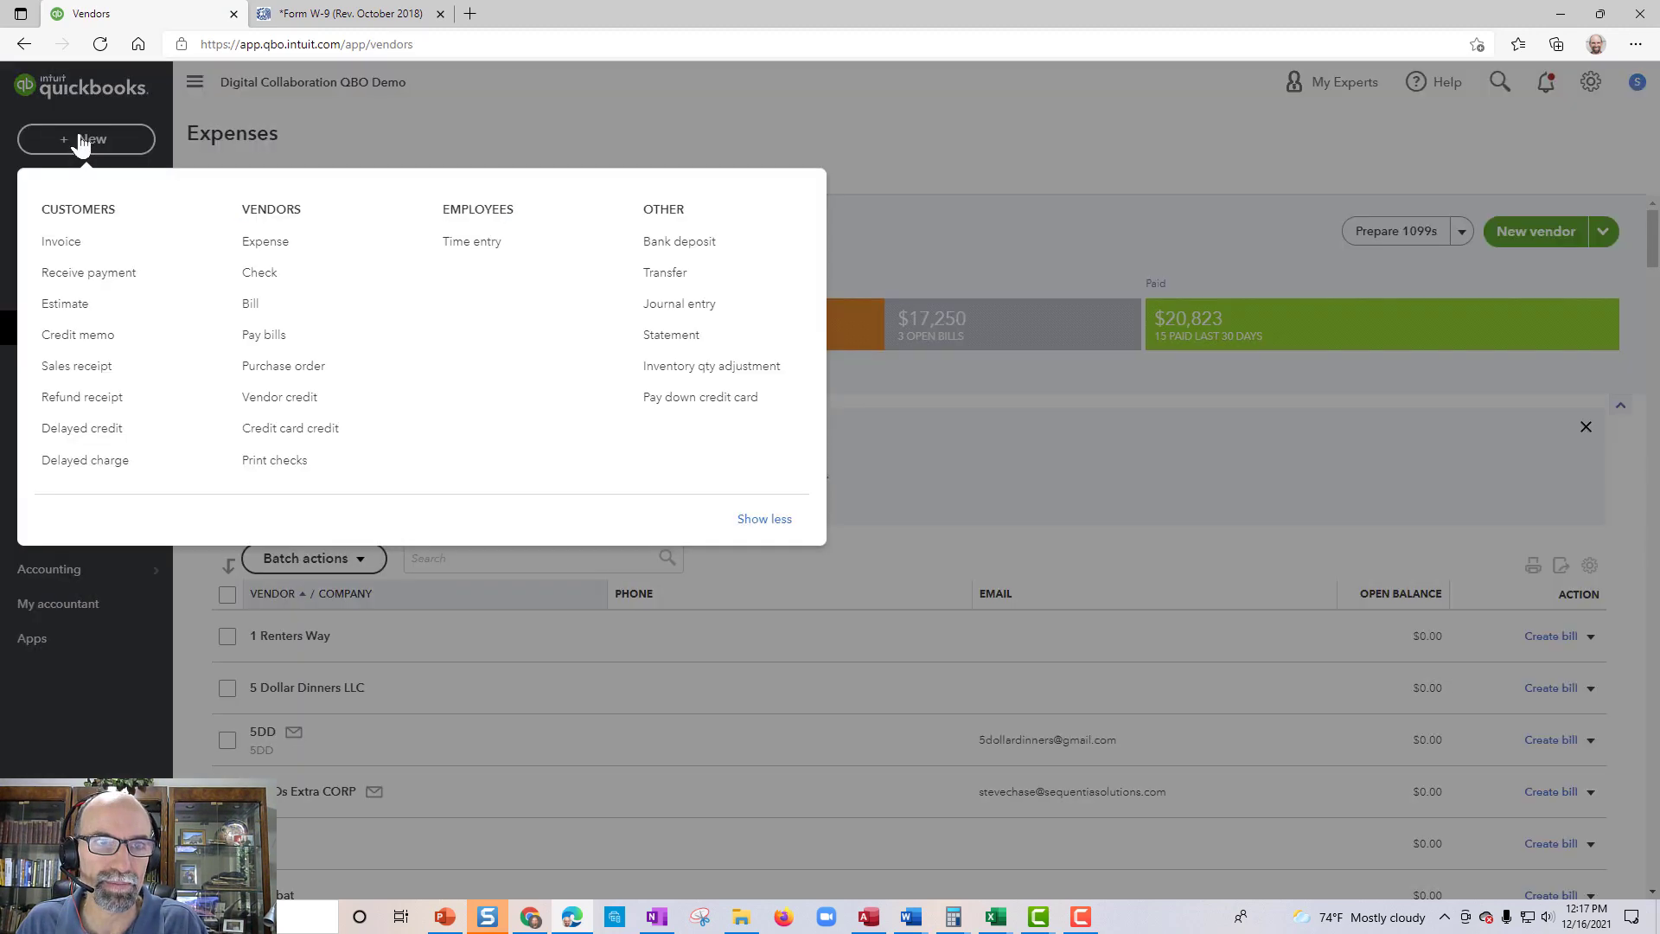
left_click(251, 310)
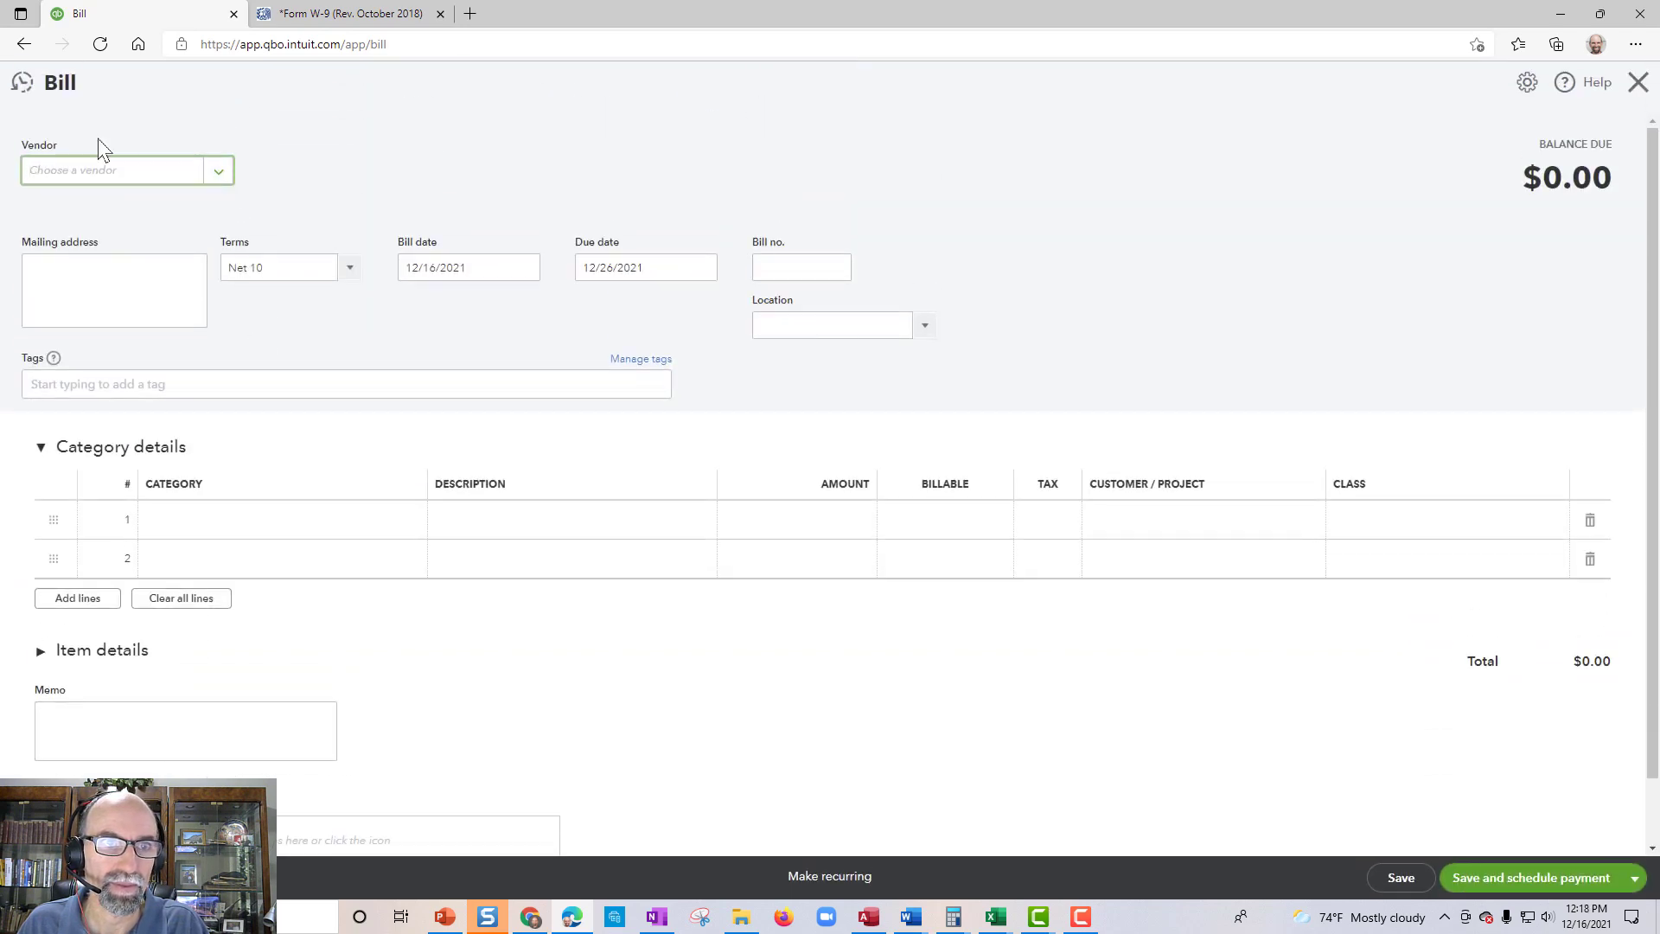
left_click(24, 83)
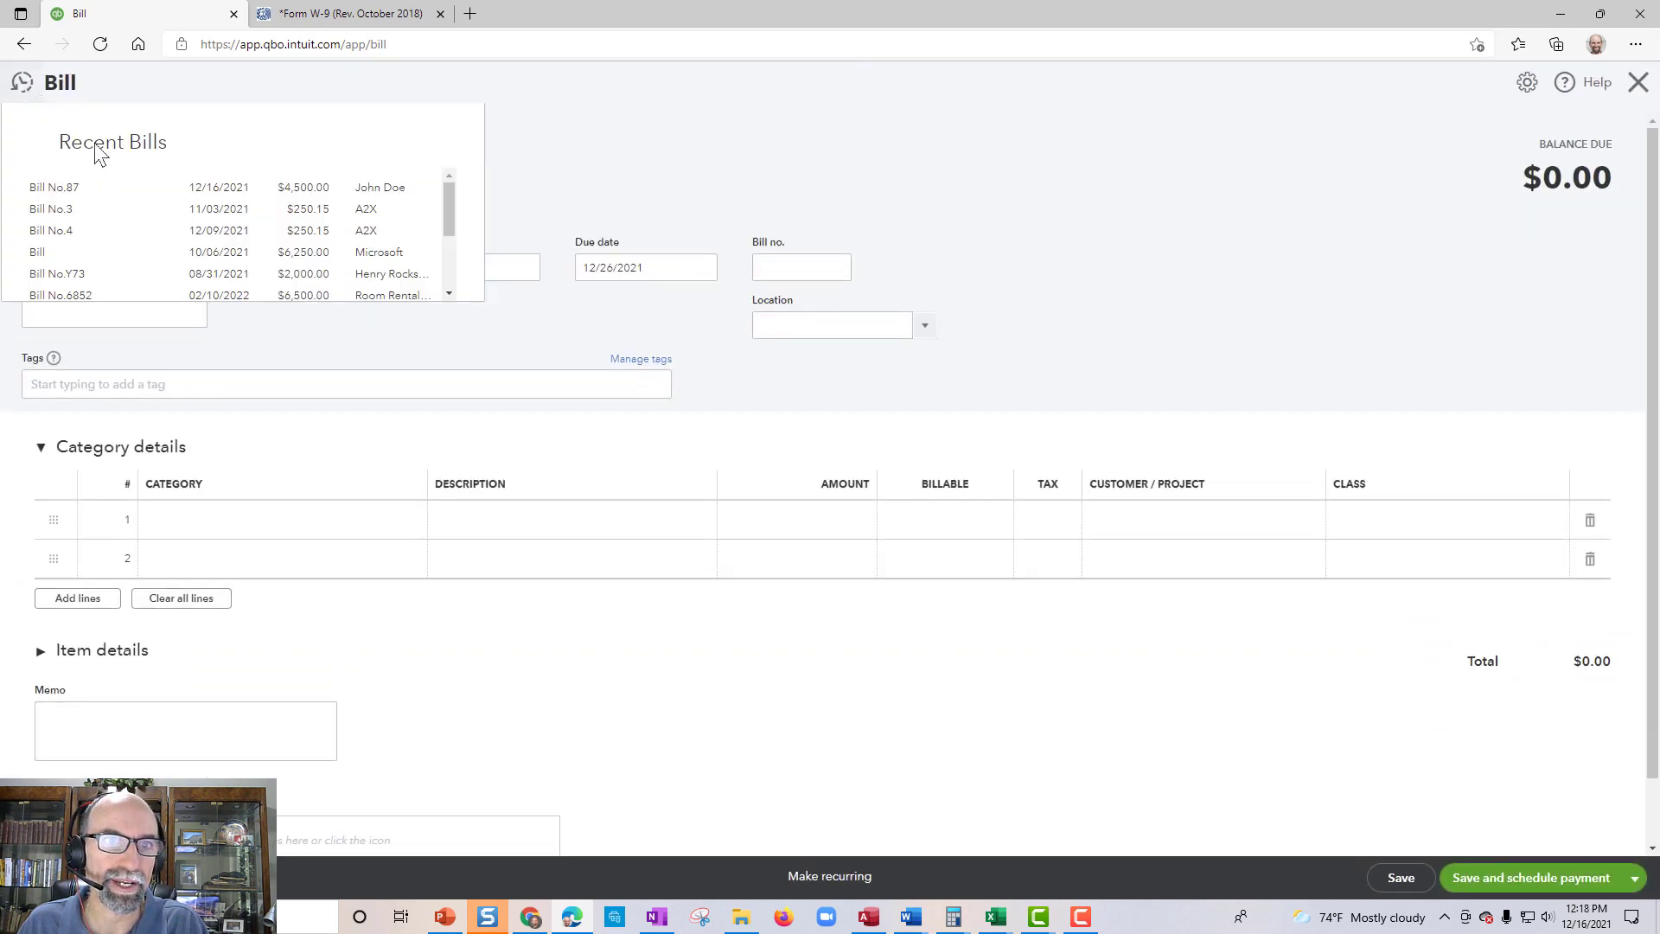
left_click(216, 199)
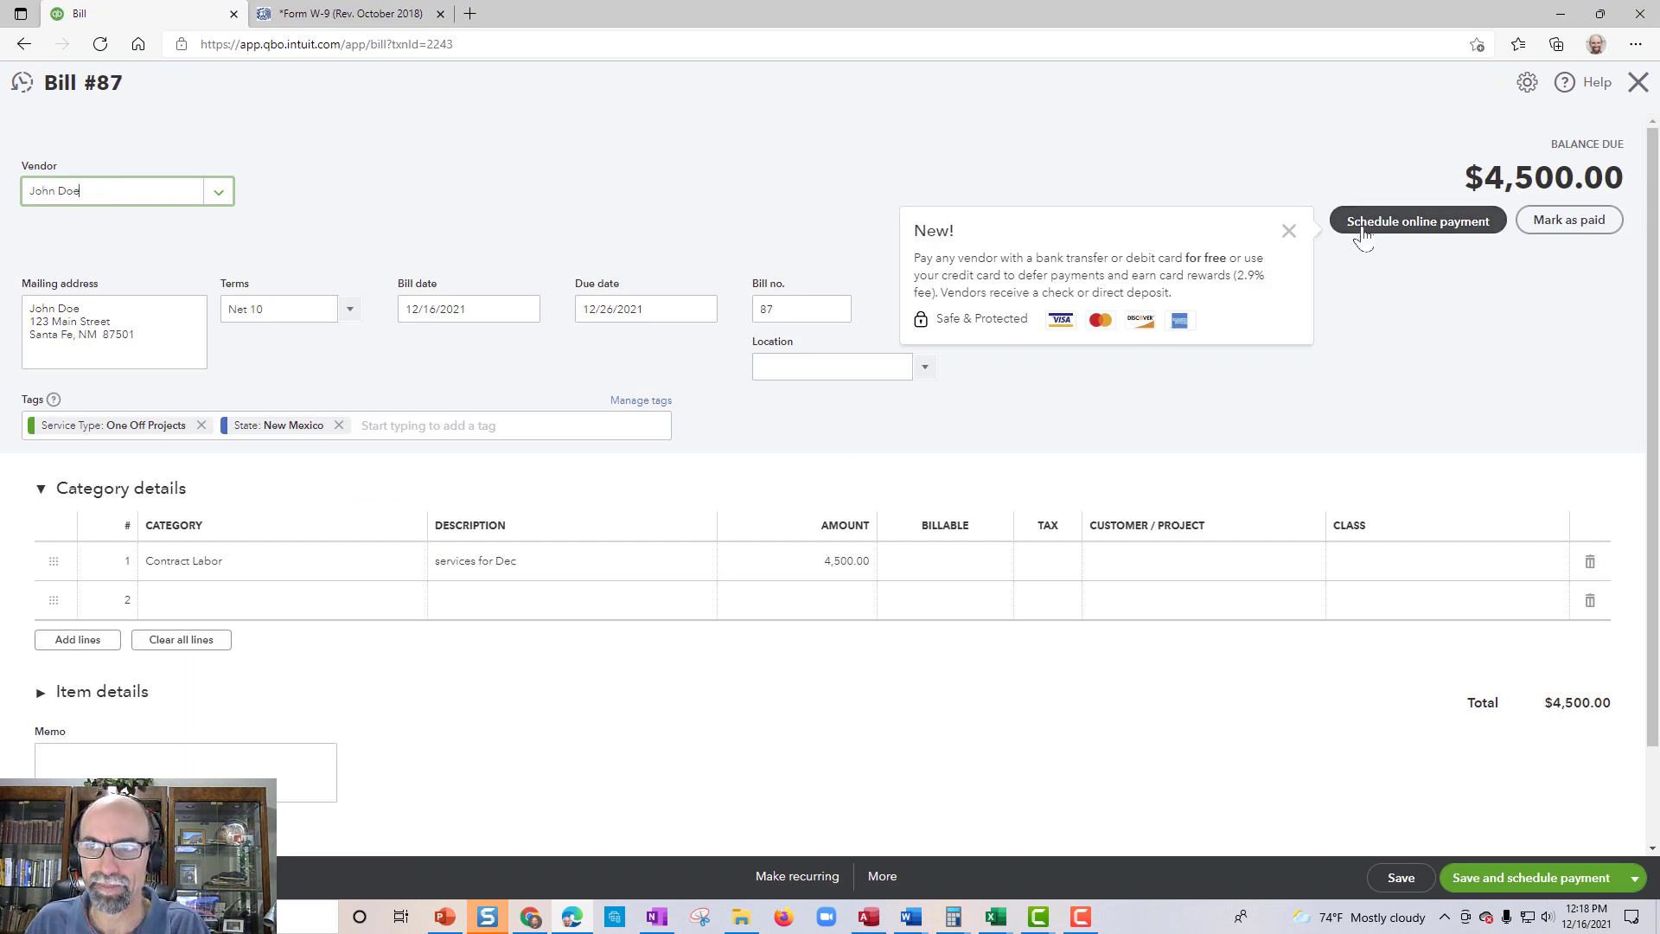
left_click(1560, 231)
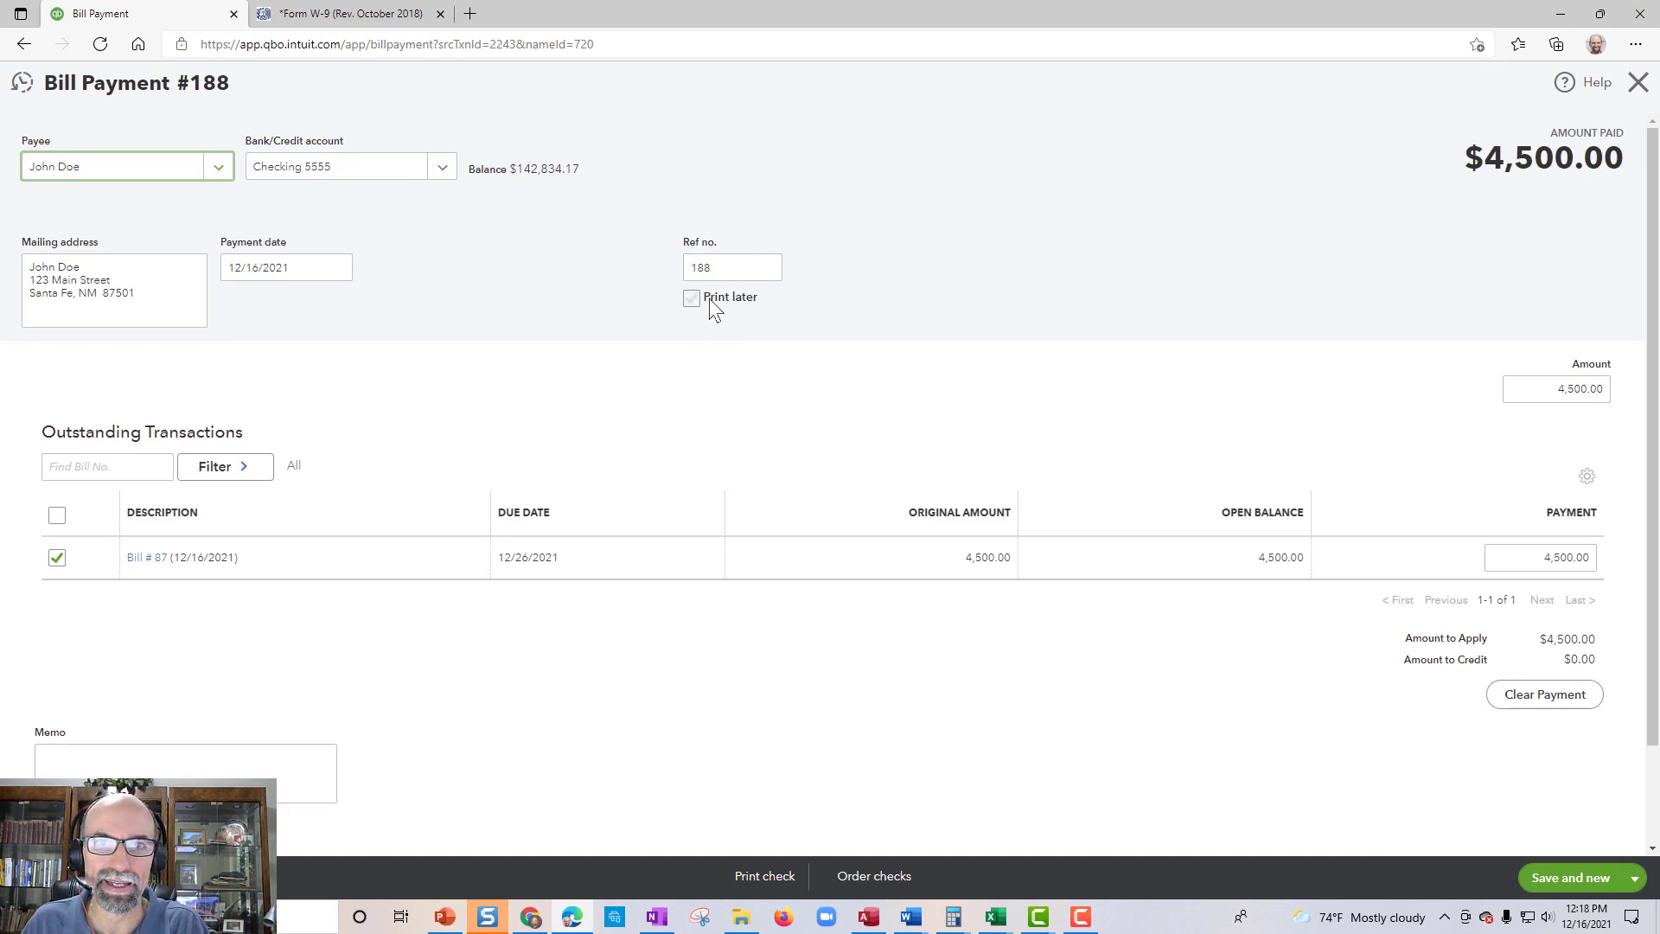
left_click(1634, 877)
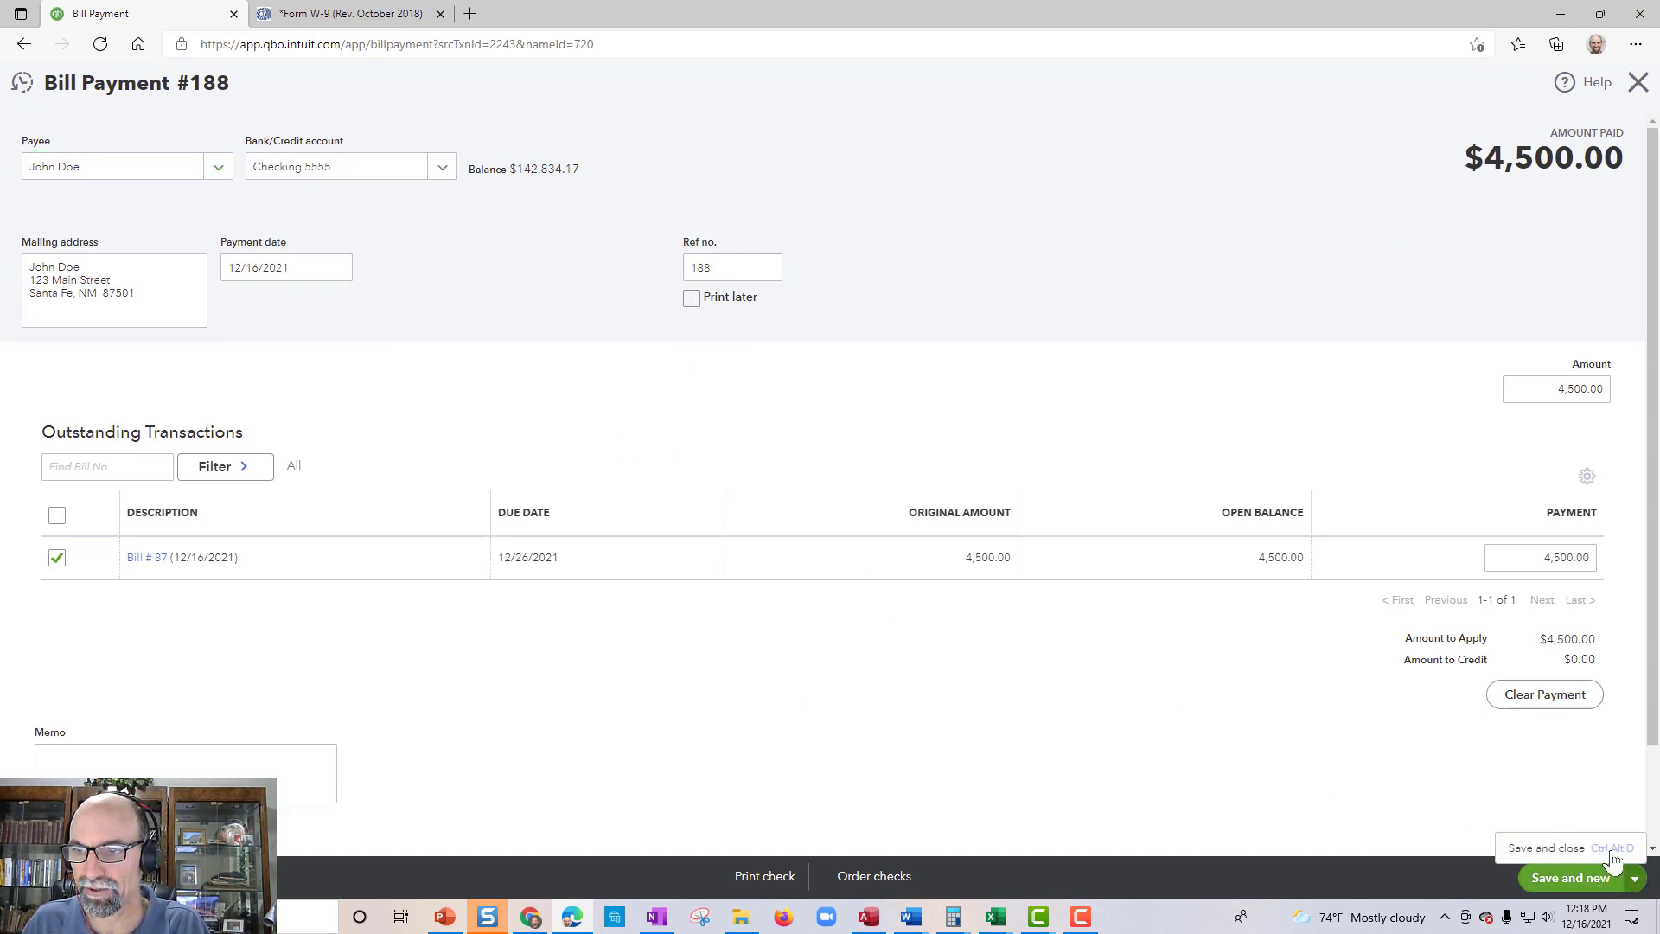
left_click(1613, 852)
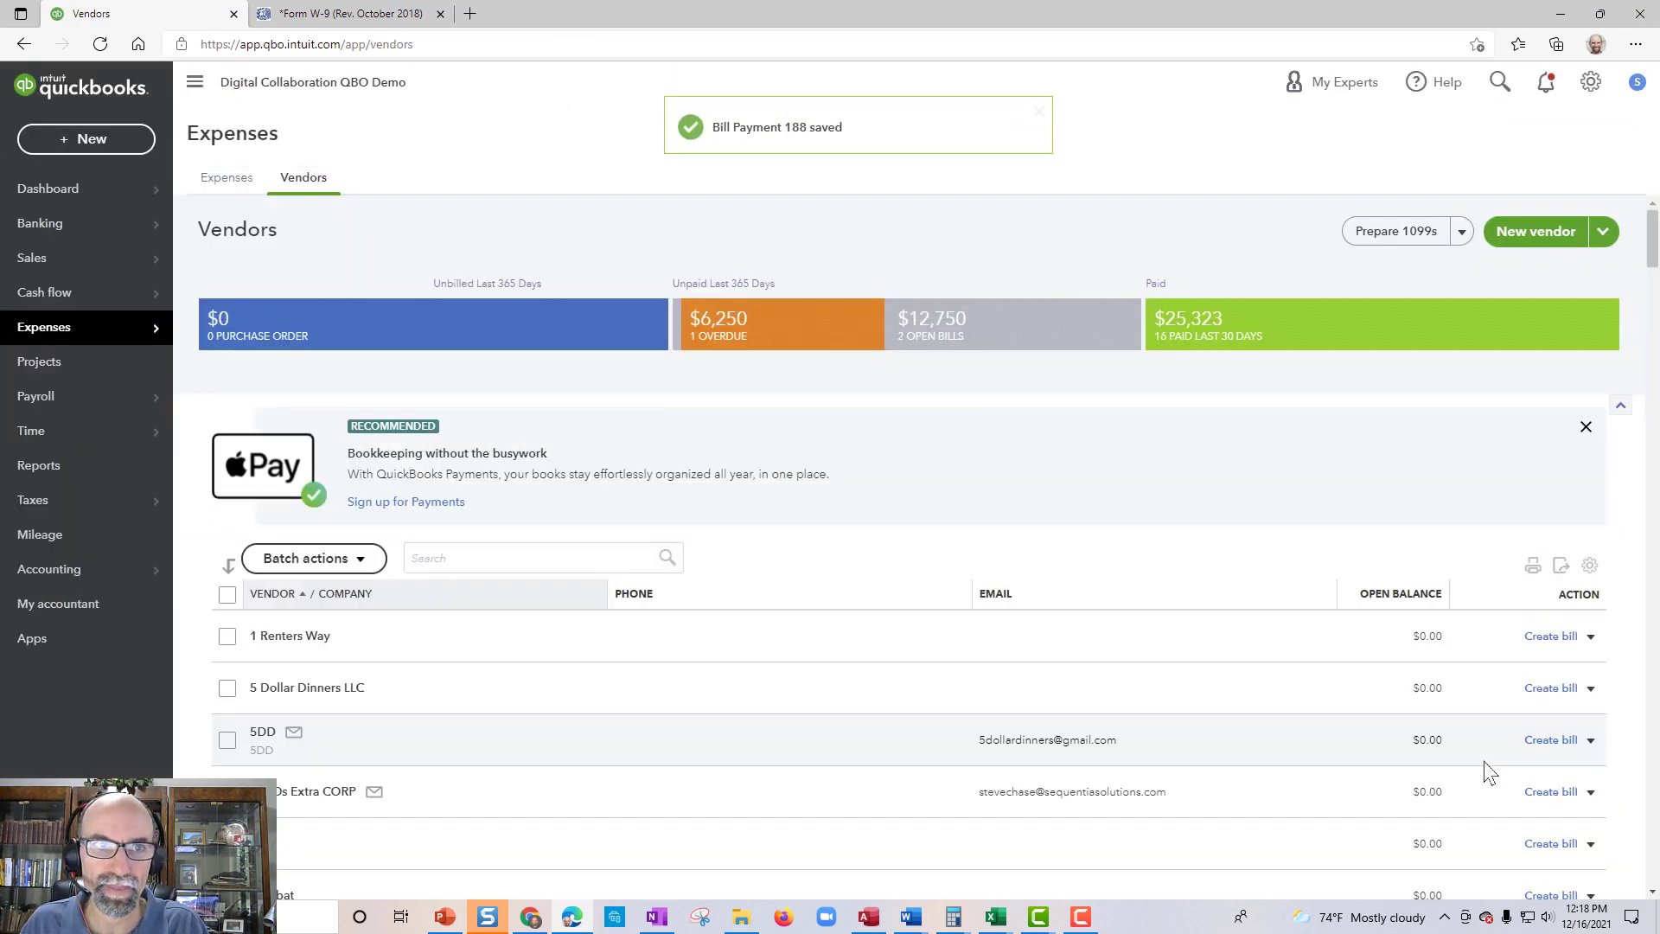
Start a check for the contractor, then discard it without saving.
left_click(101, 144)
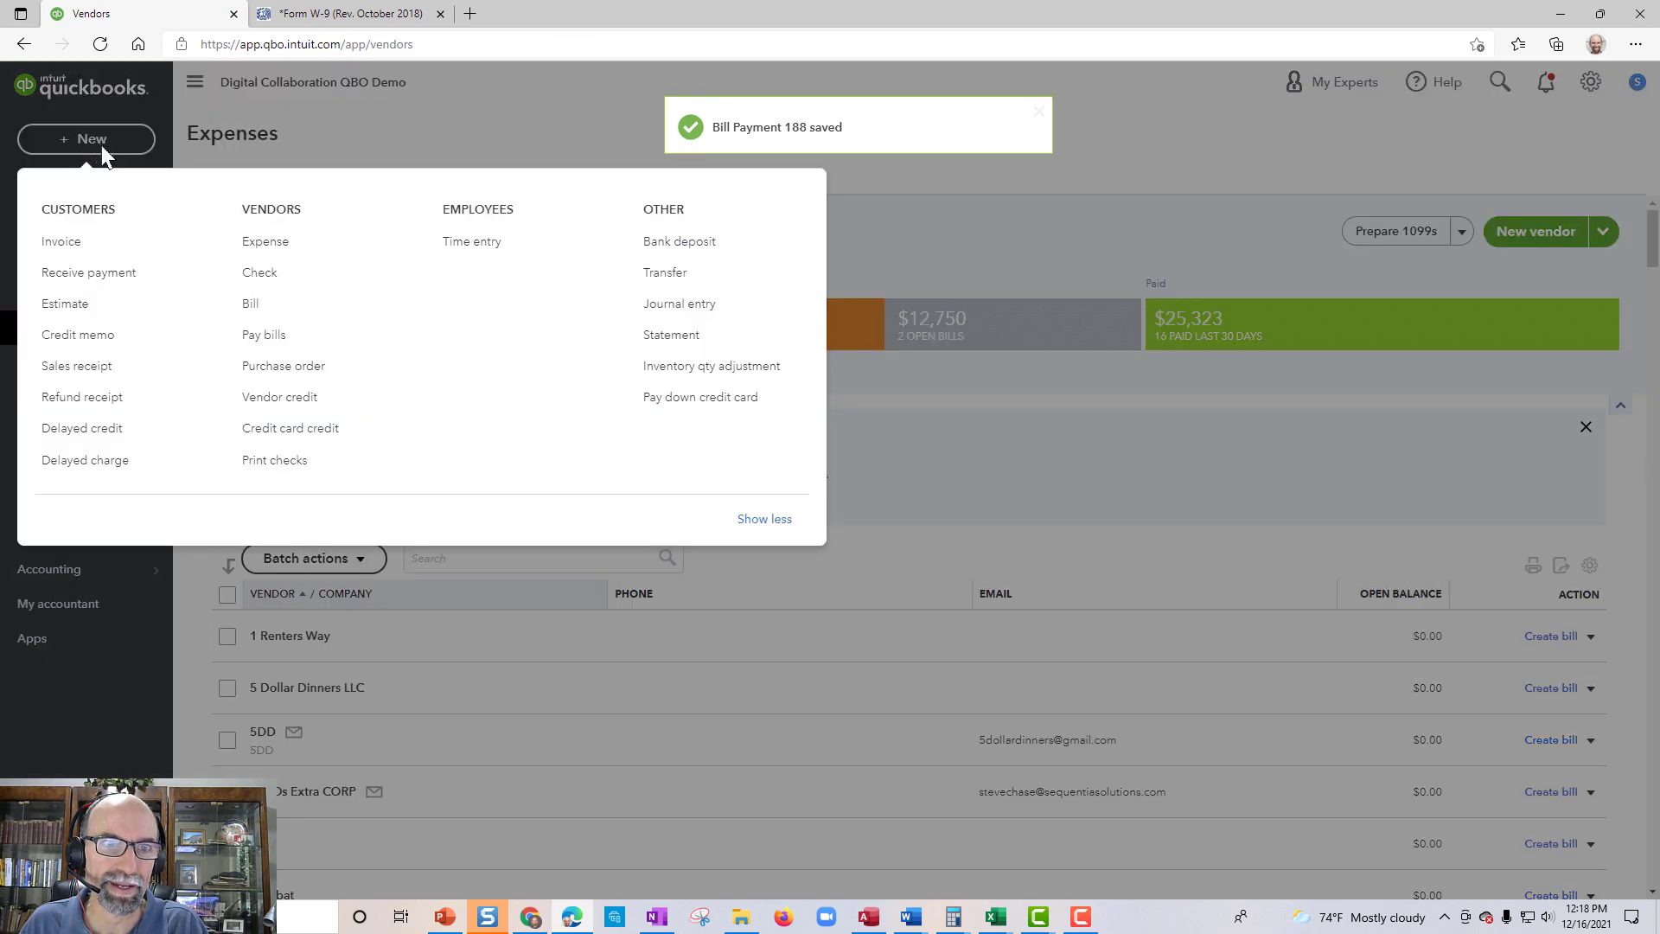
left_click(265, 275)
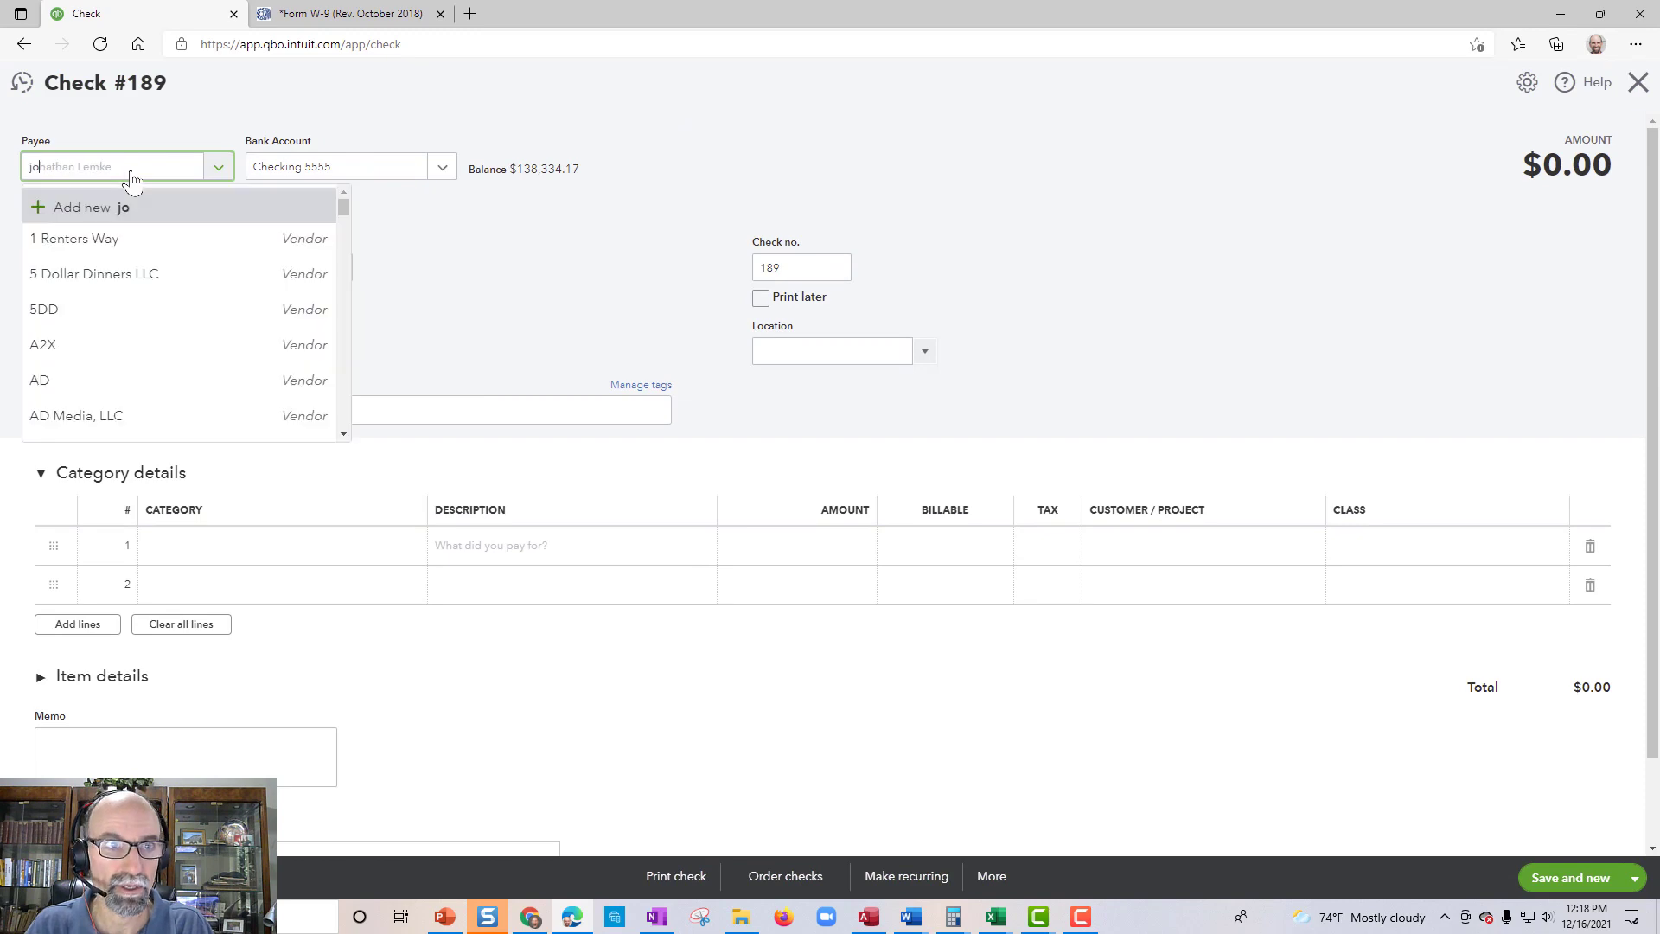
type("john")
key("BackSpace")
key("BackSpace")
key("BackSpace")
key("BackSpace")
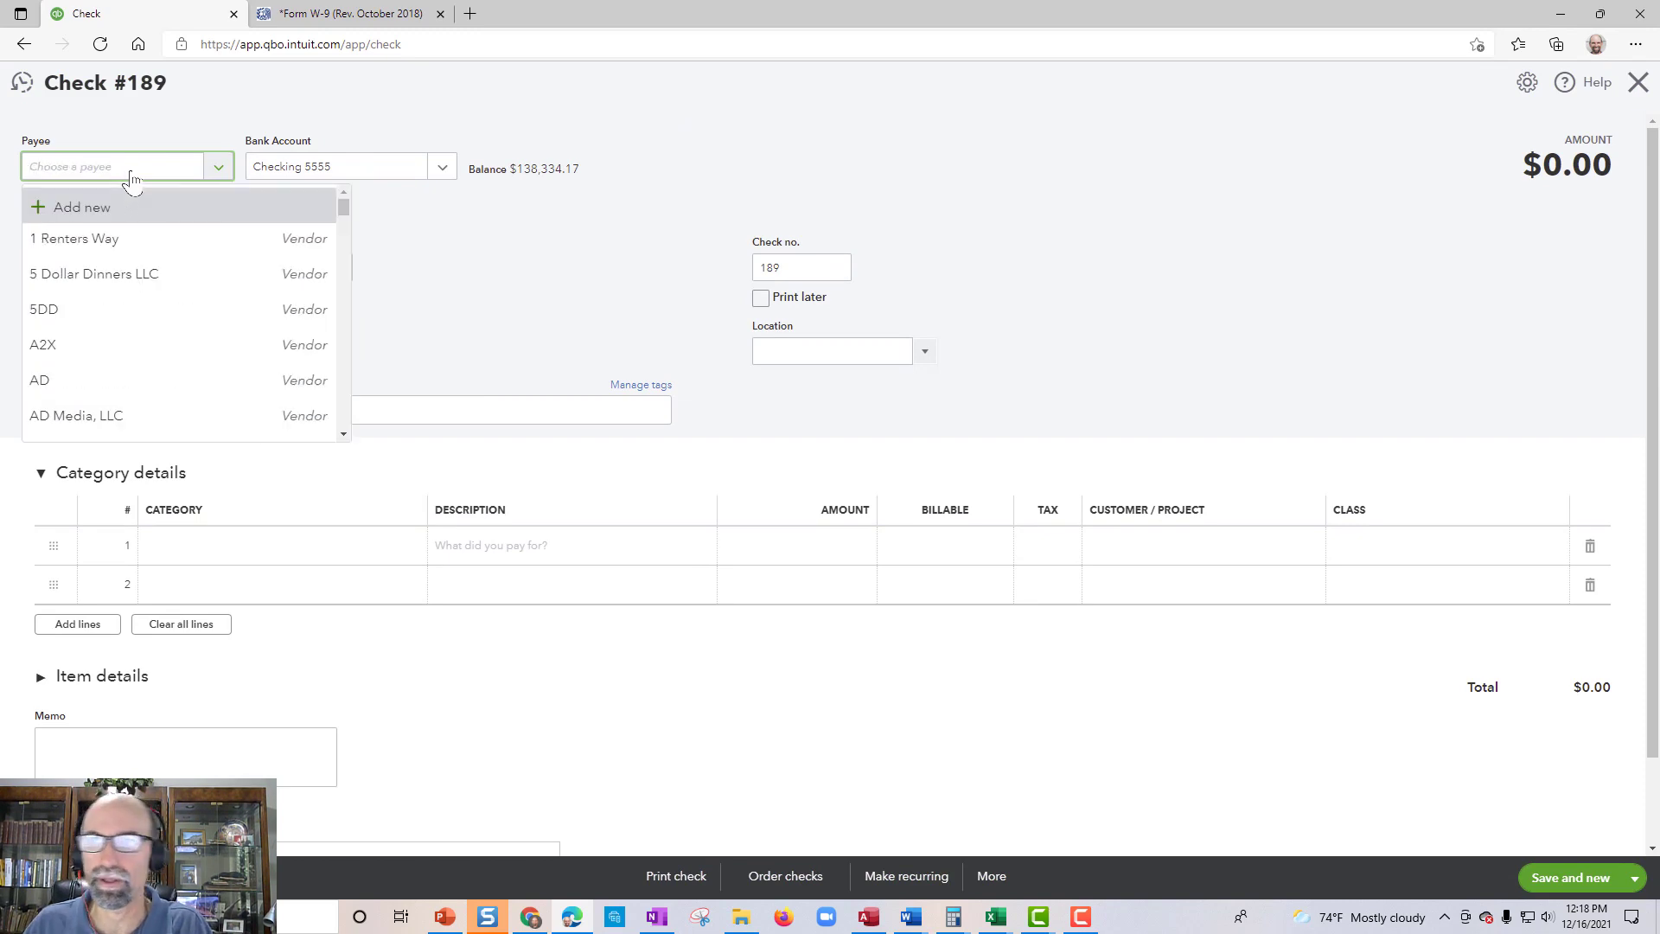
left_click(1637, 83)
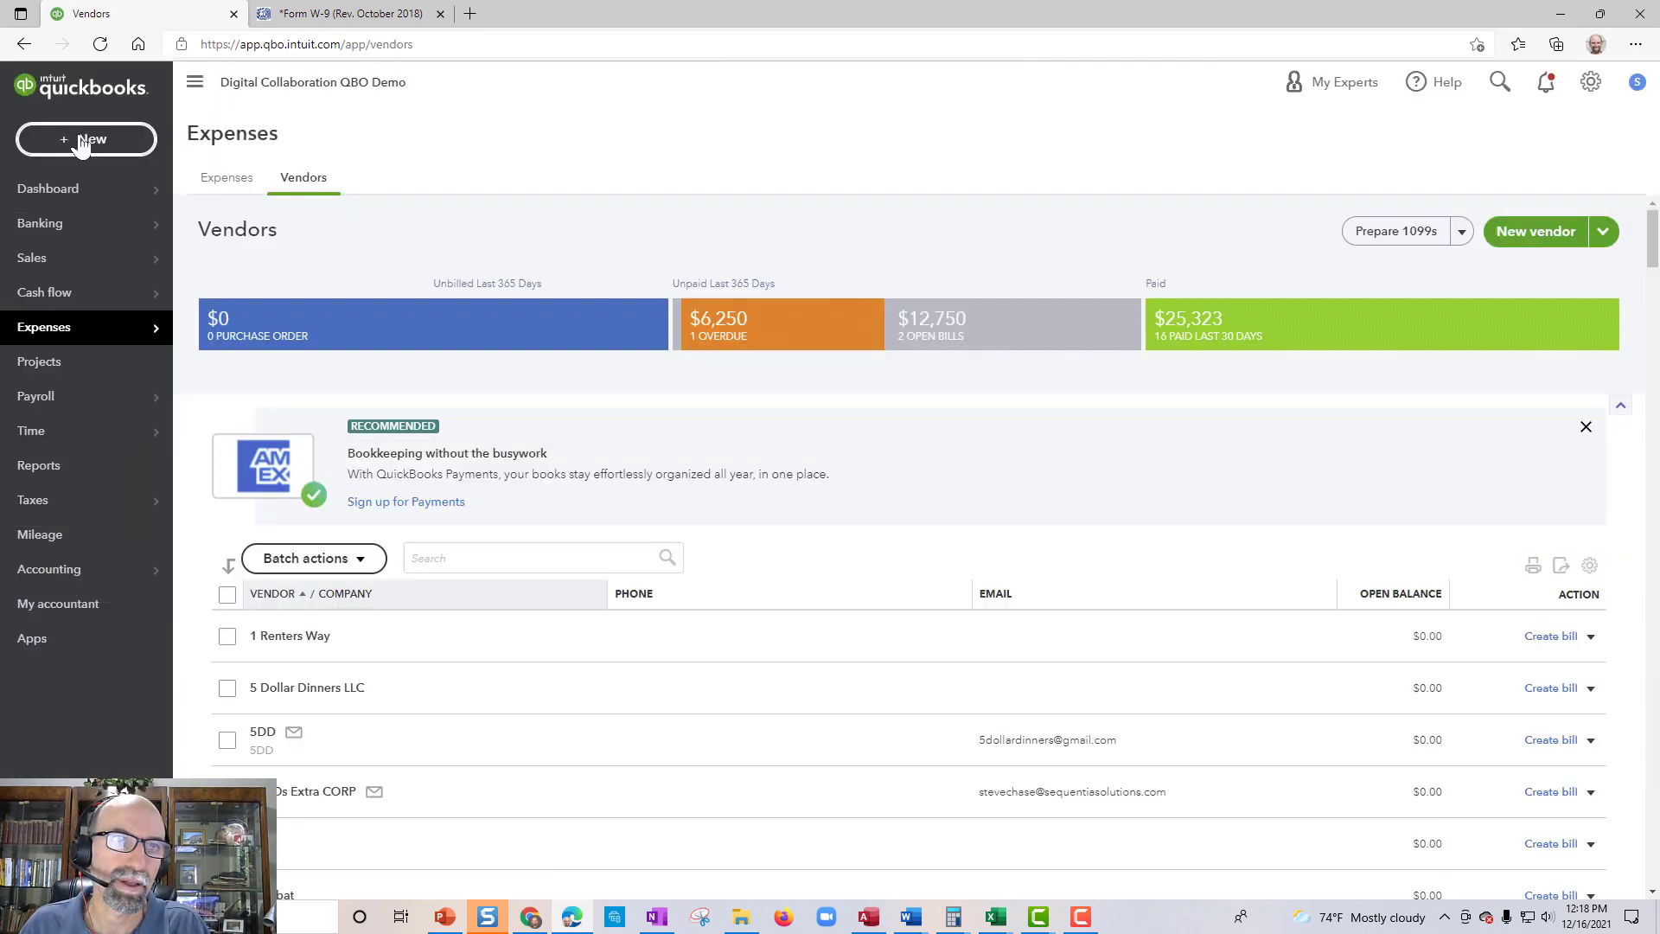
Start a new expense paid from the Visa card with the contractor as payee.
left_click(80, 139)
left_click(268, 239)
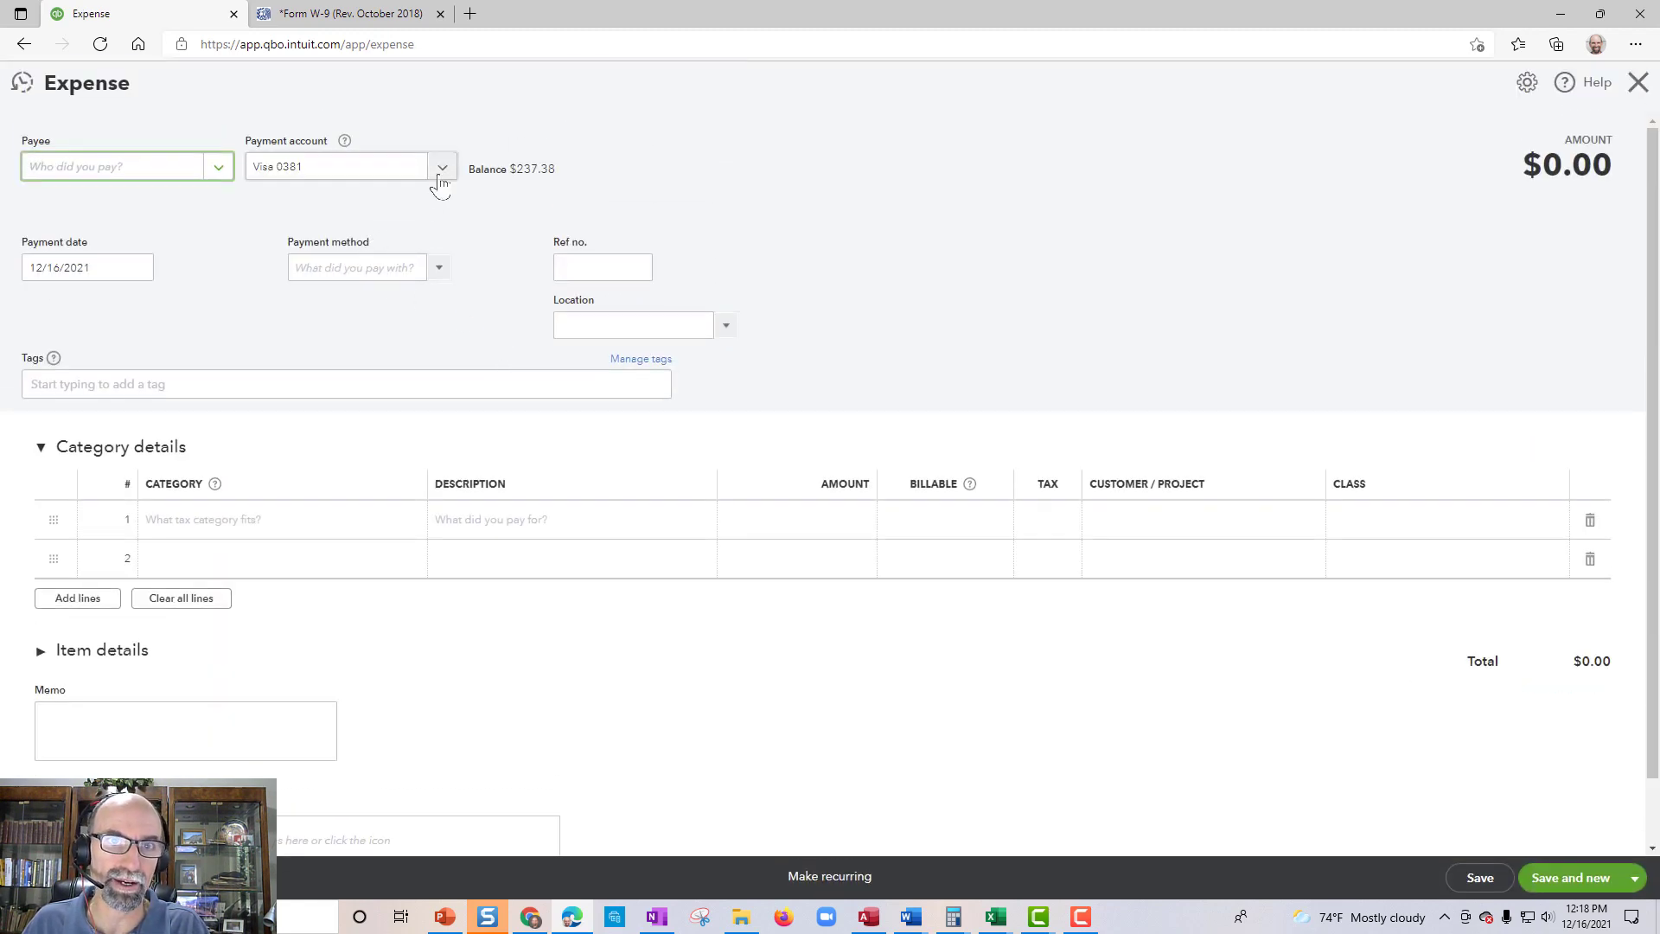
left_click(441, 168)
left_click(360, 346)
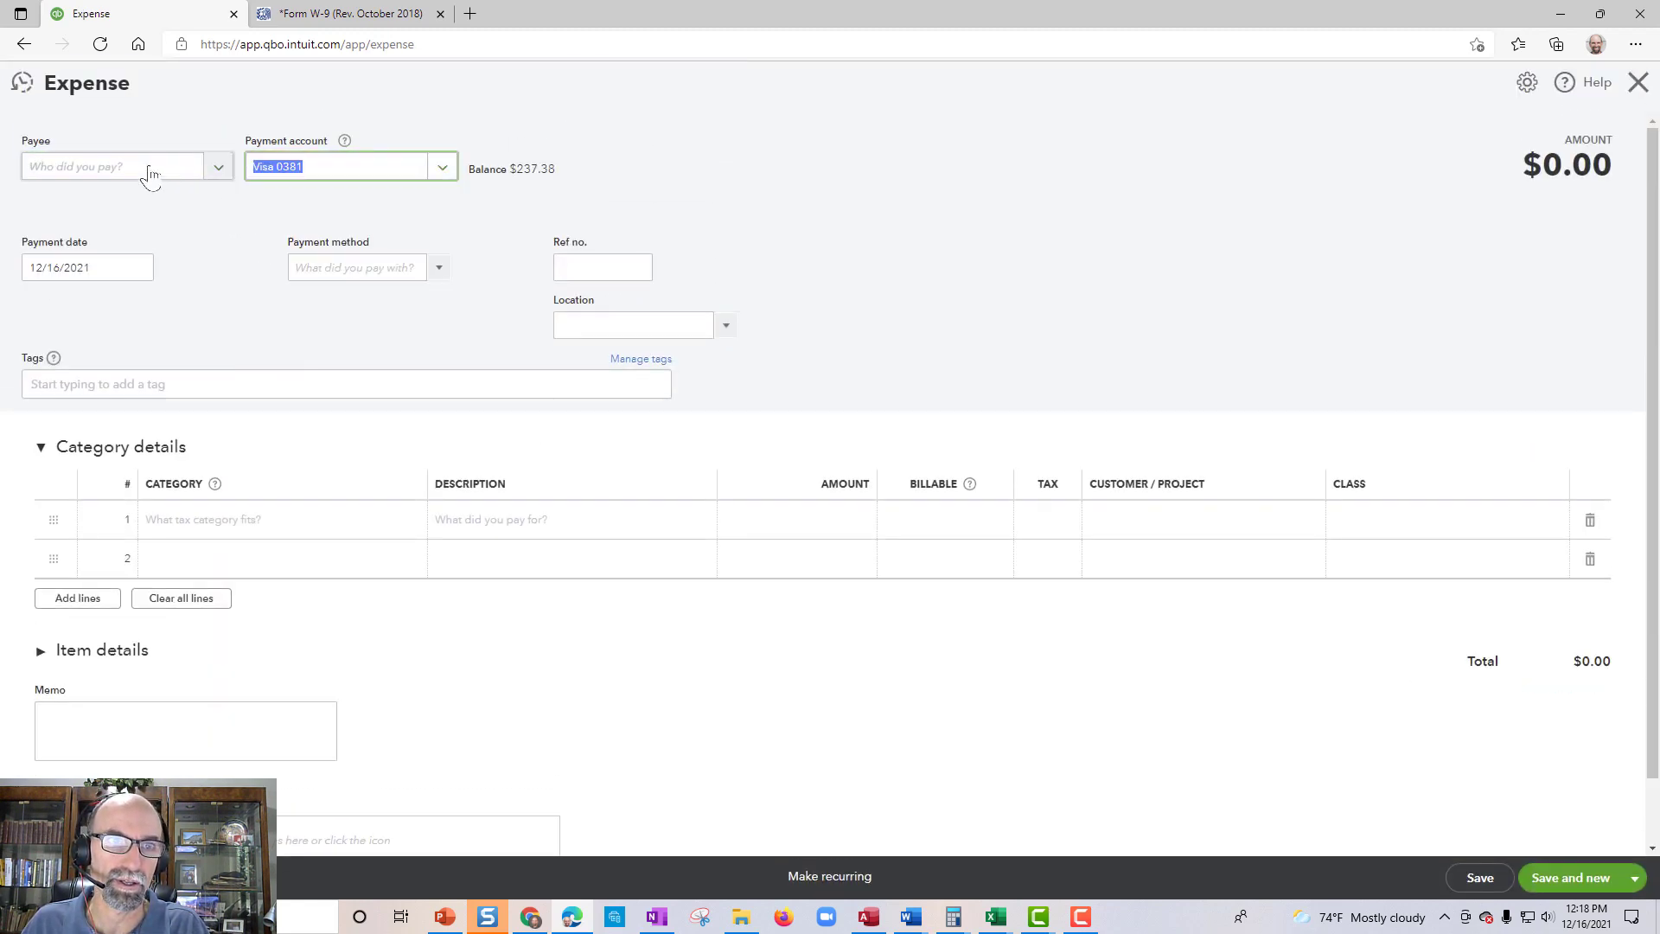
left_click(148, 167)
type("john")
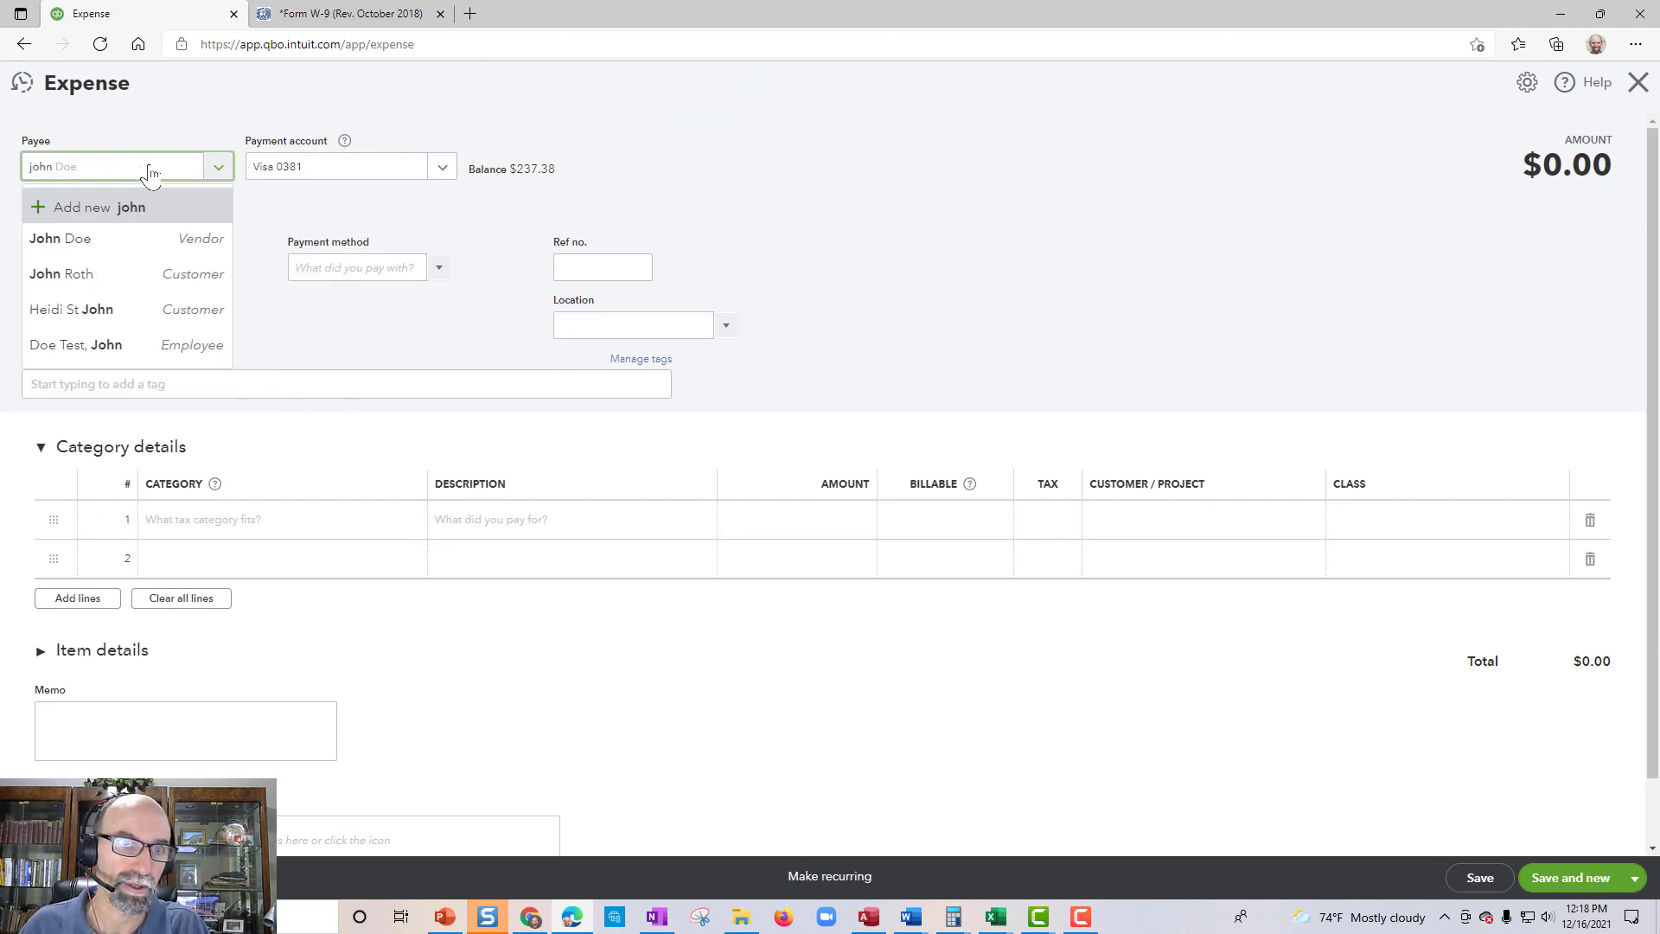
left_click(121, 238)
Add a Contract Labor line for 2,000 to the expense.
left_click(293, 533)
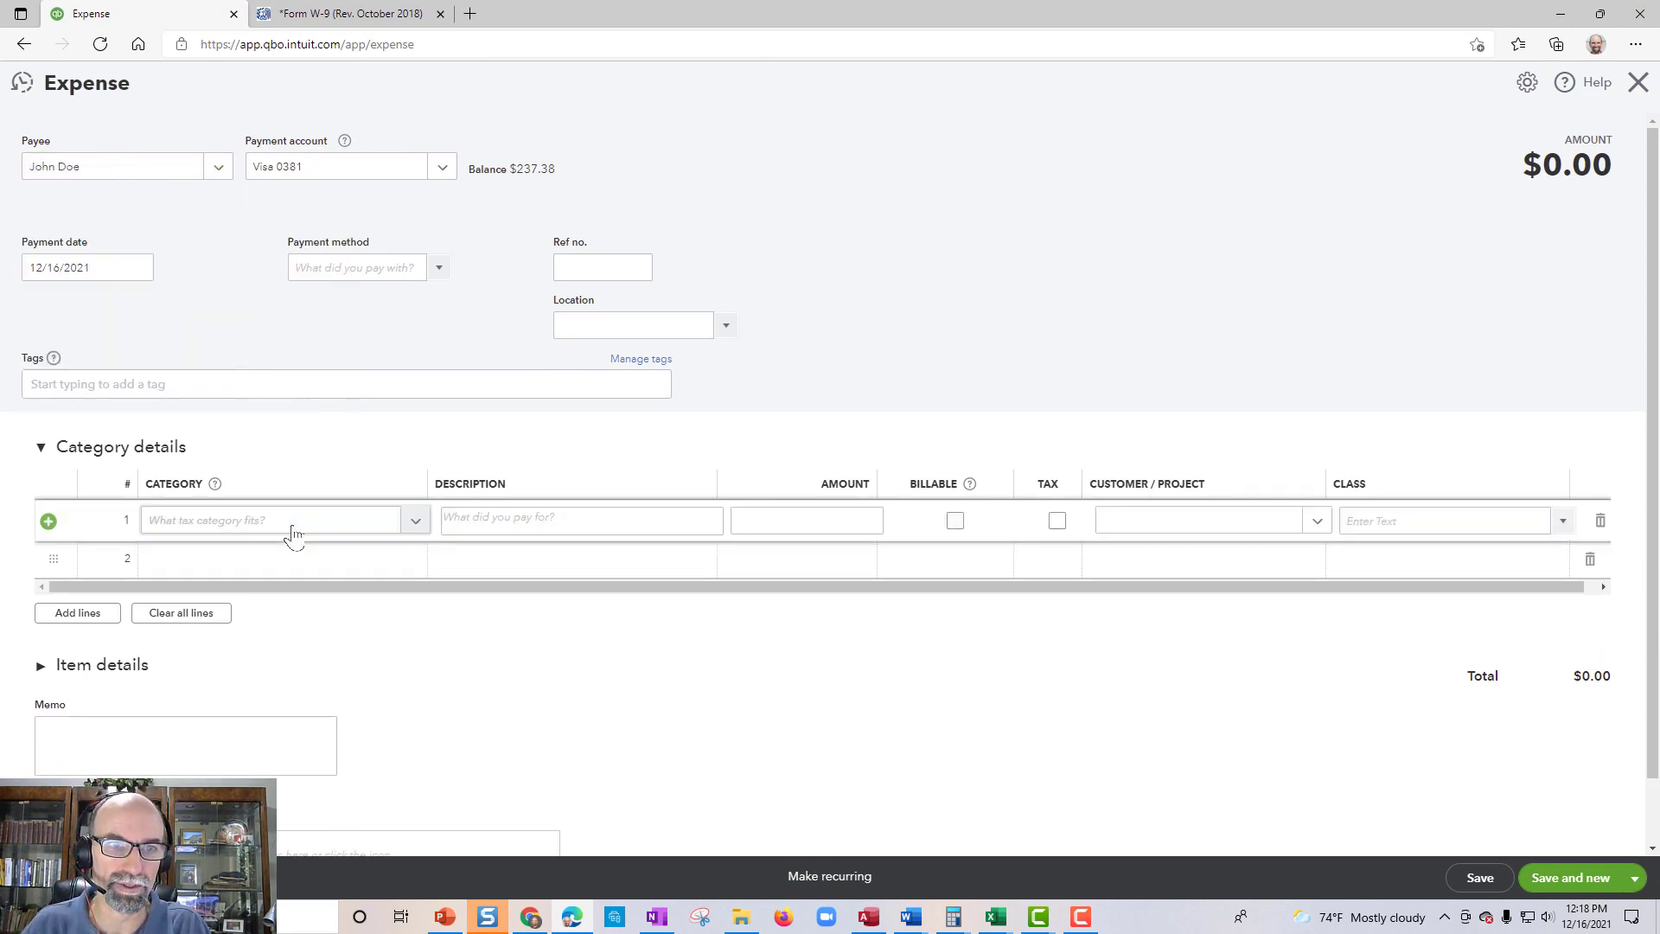
left_click(292, 532)
type("cont")
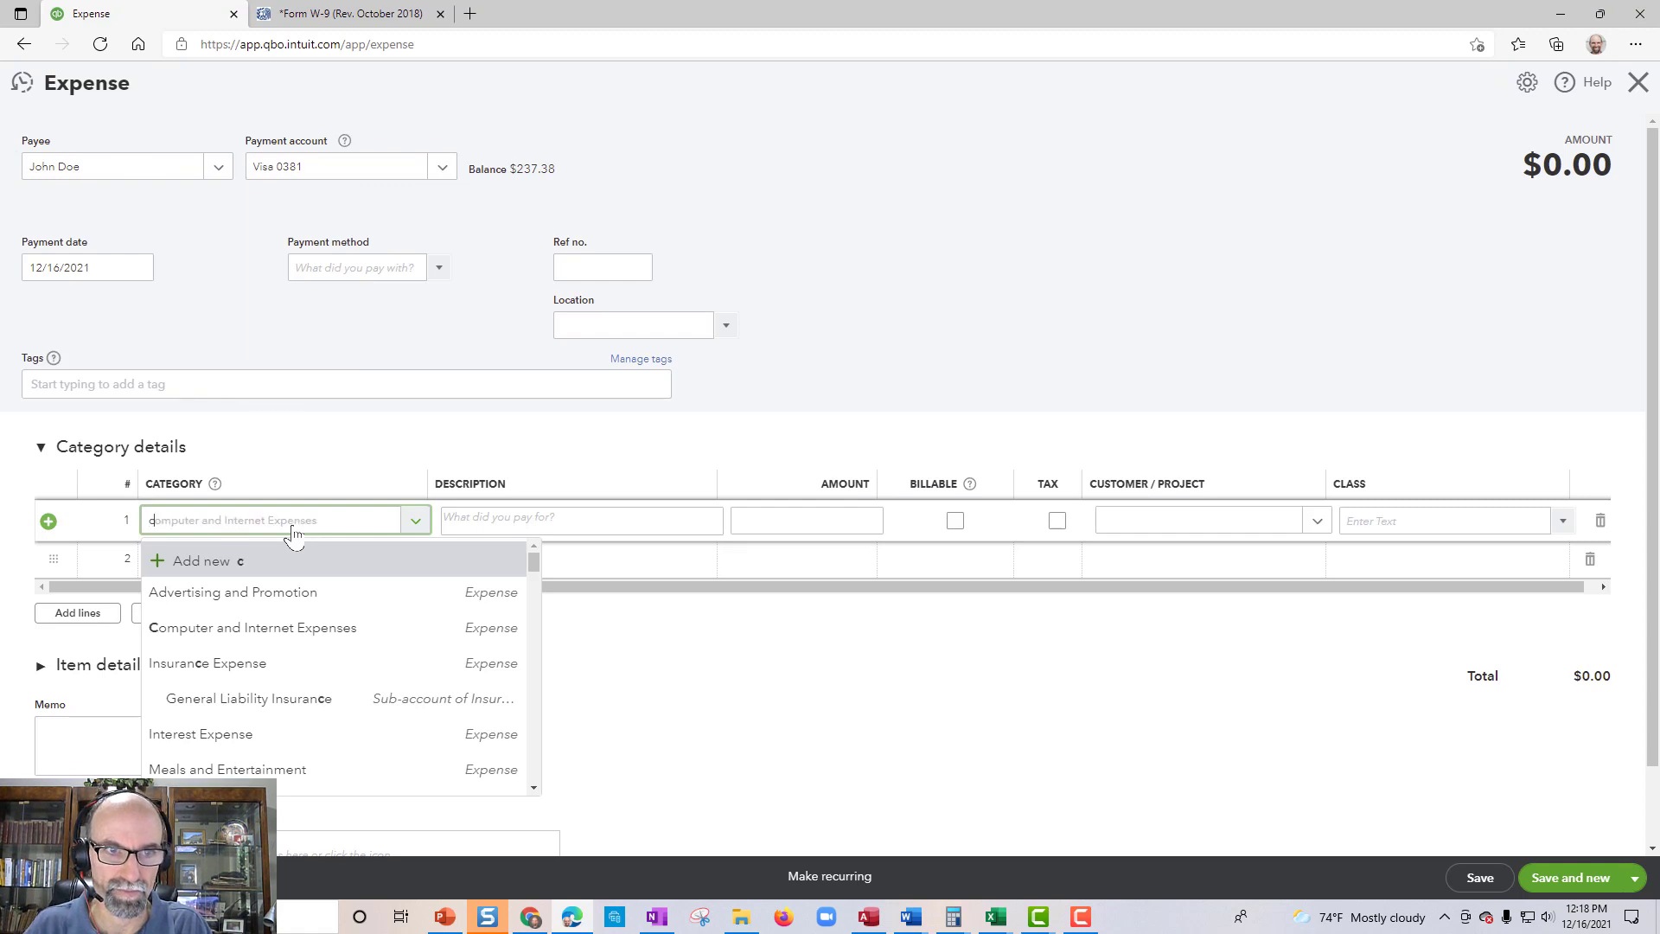
left_click(296, 594)
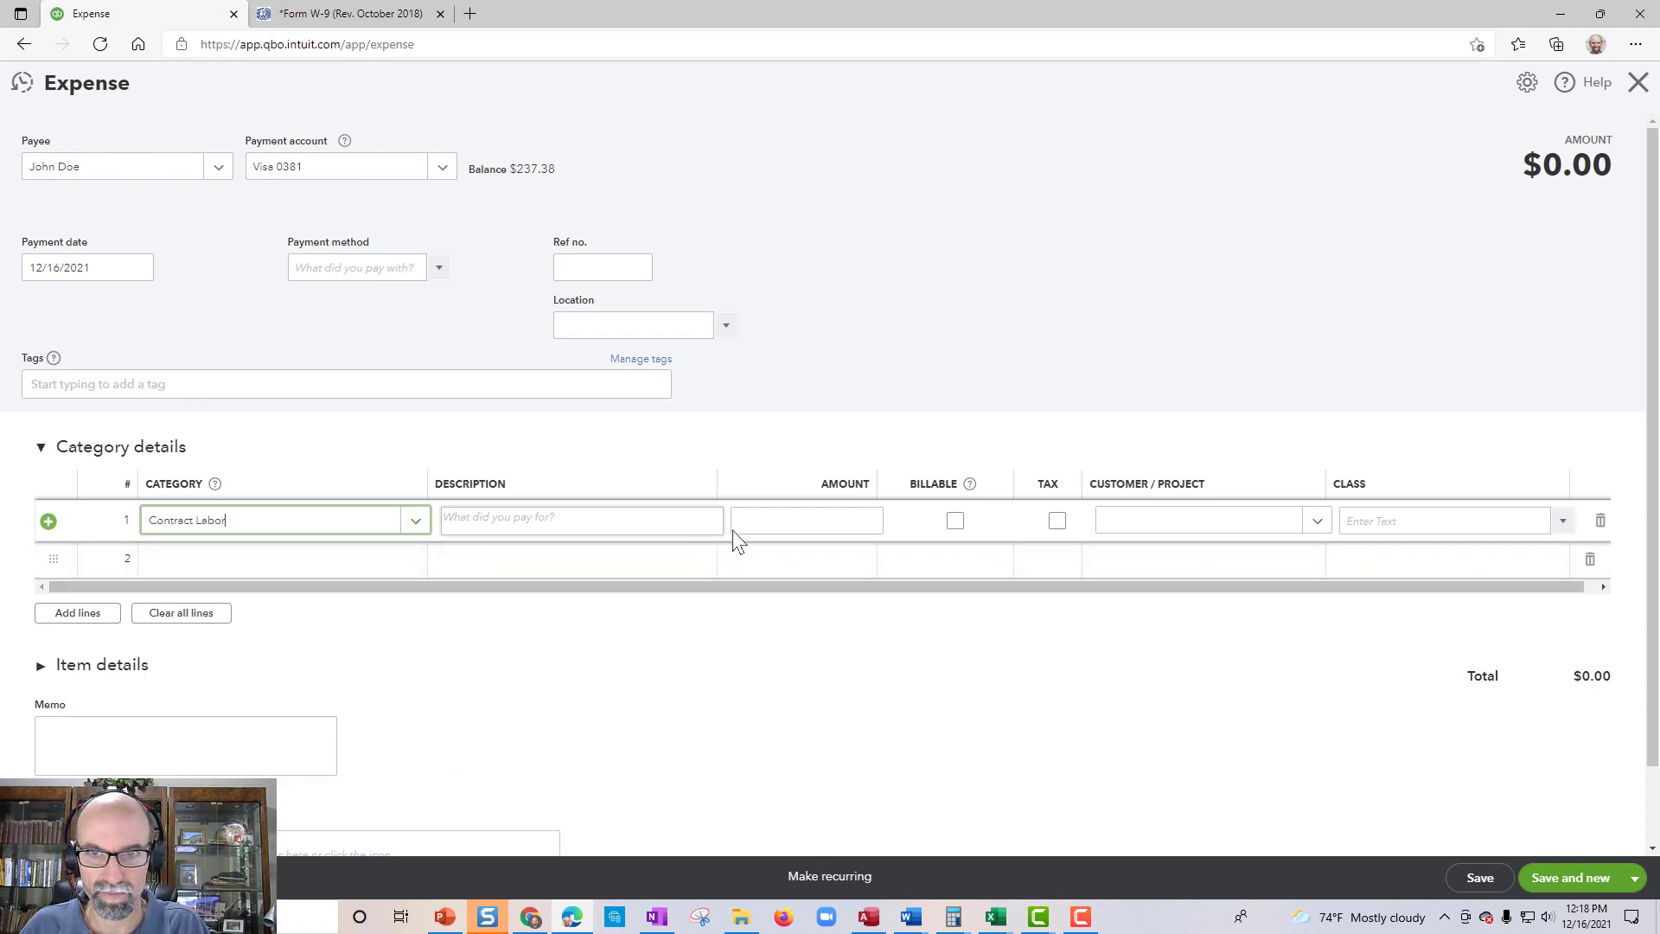
left_click(774, 522)
type("2,000")
key("Tab")
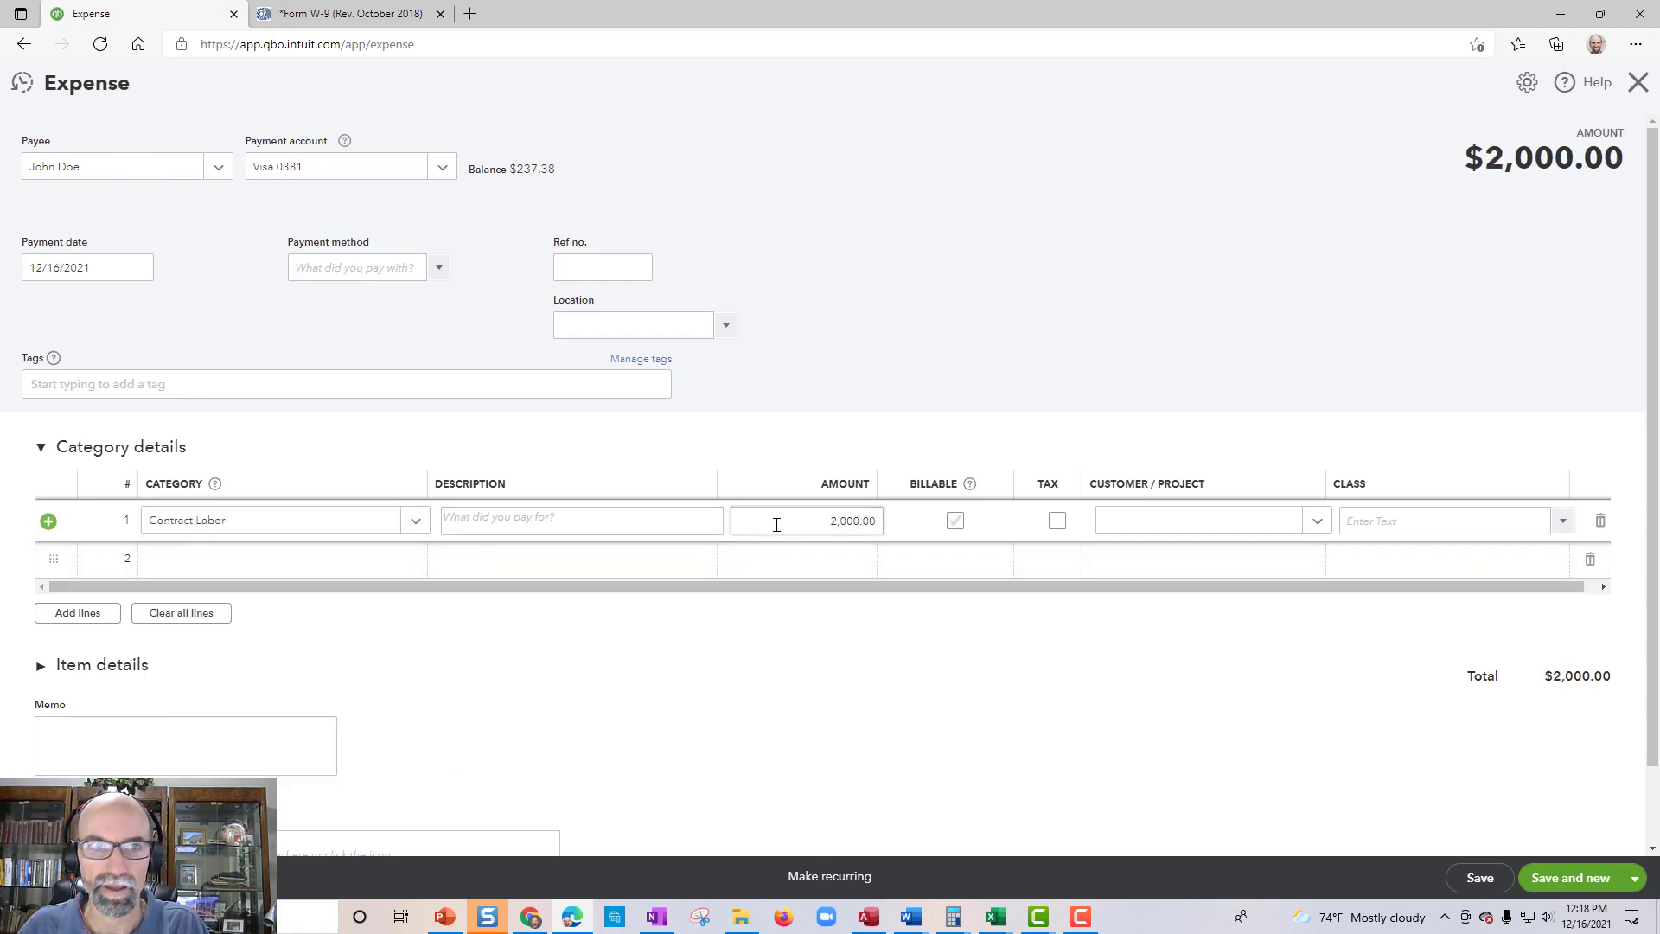
Date the expense 09/29/2021, keep Visa 0381, and save and close it.
left_click(139, 268)
left_click(39, 312)
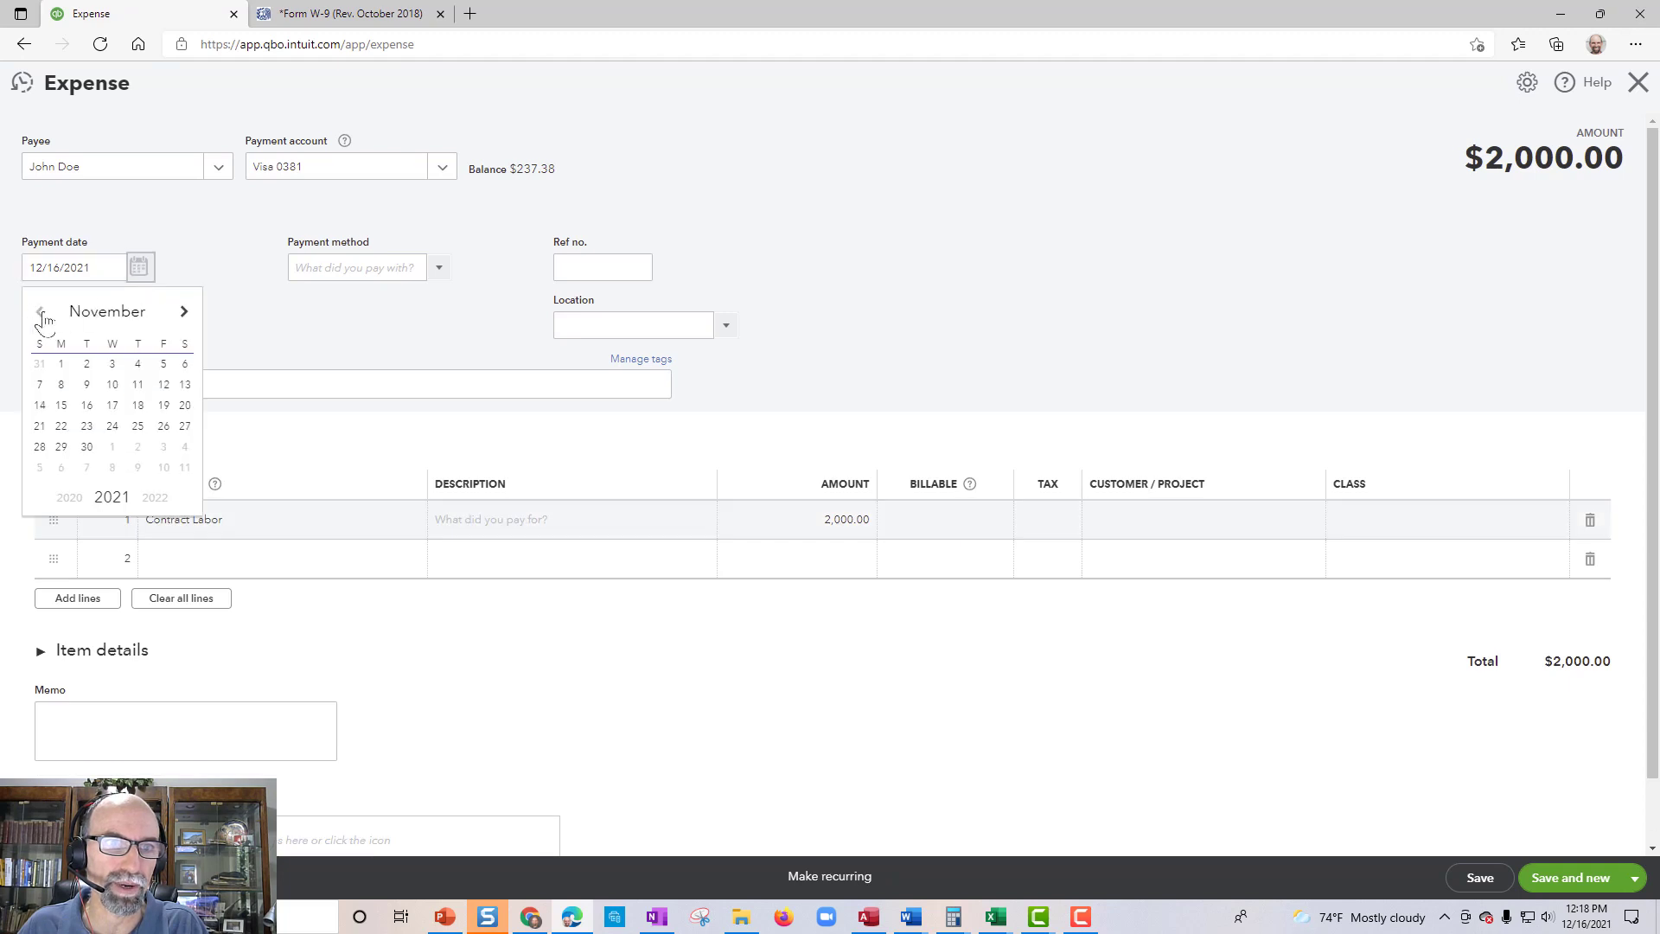
left_click(39, 311)
left_click(112, 364)
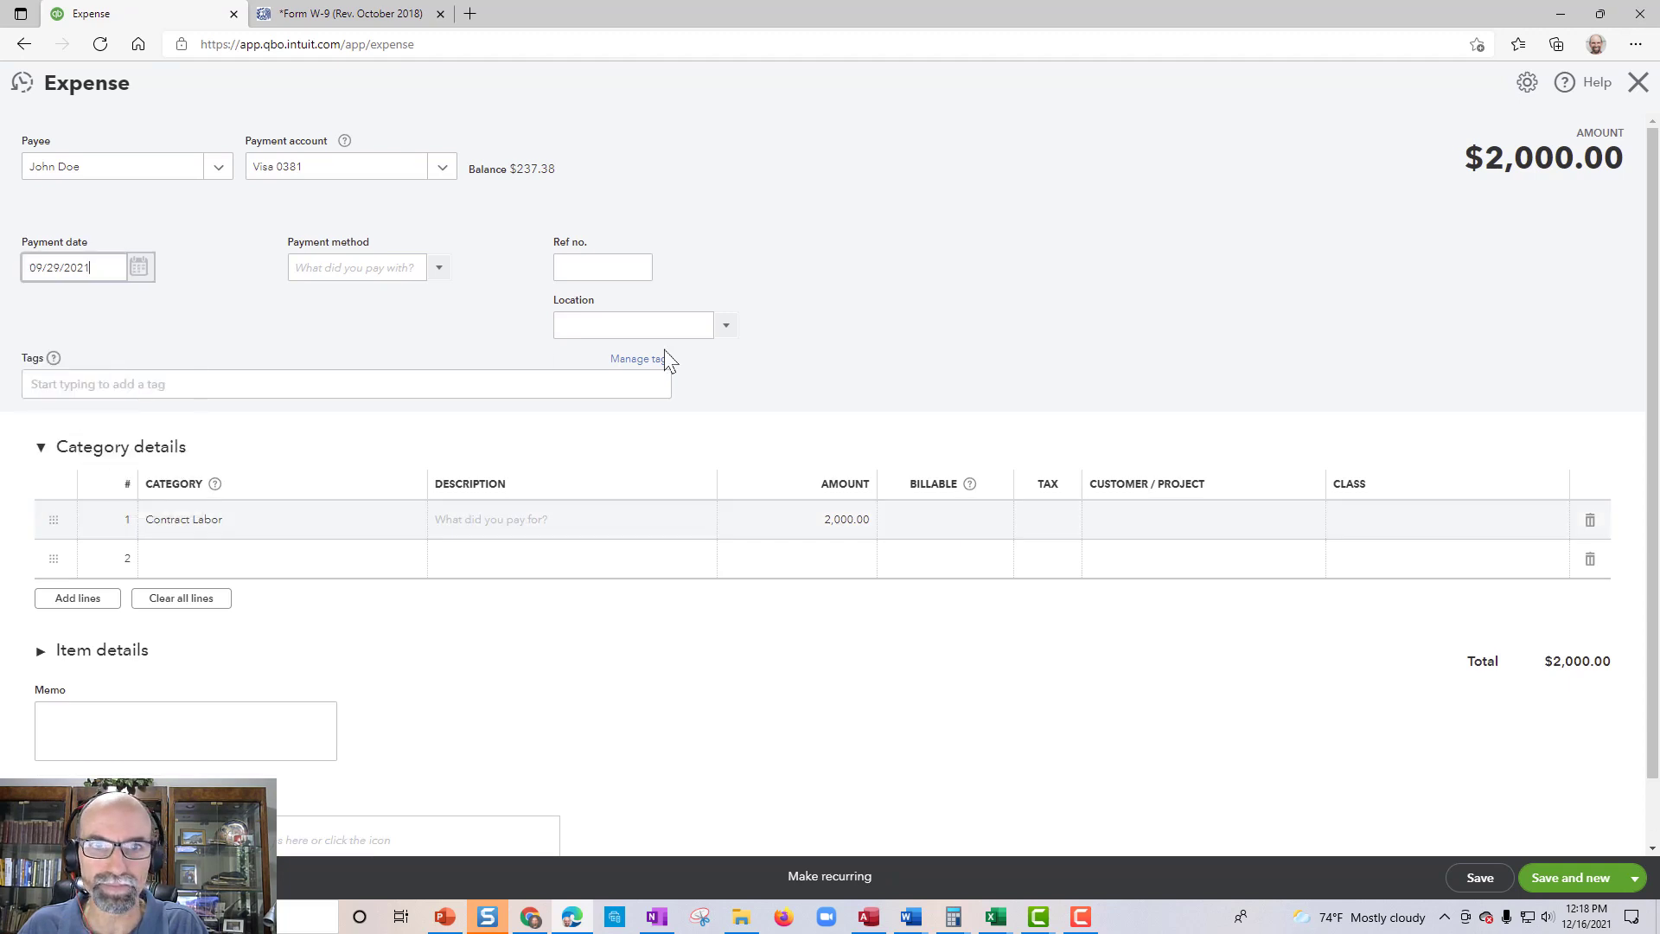
left_click(442, 167)
left_click(451, 170)
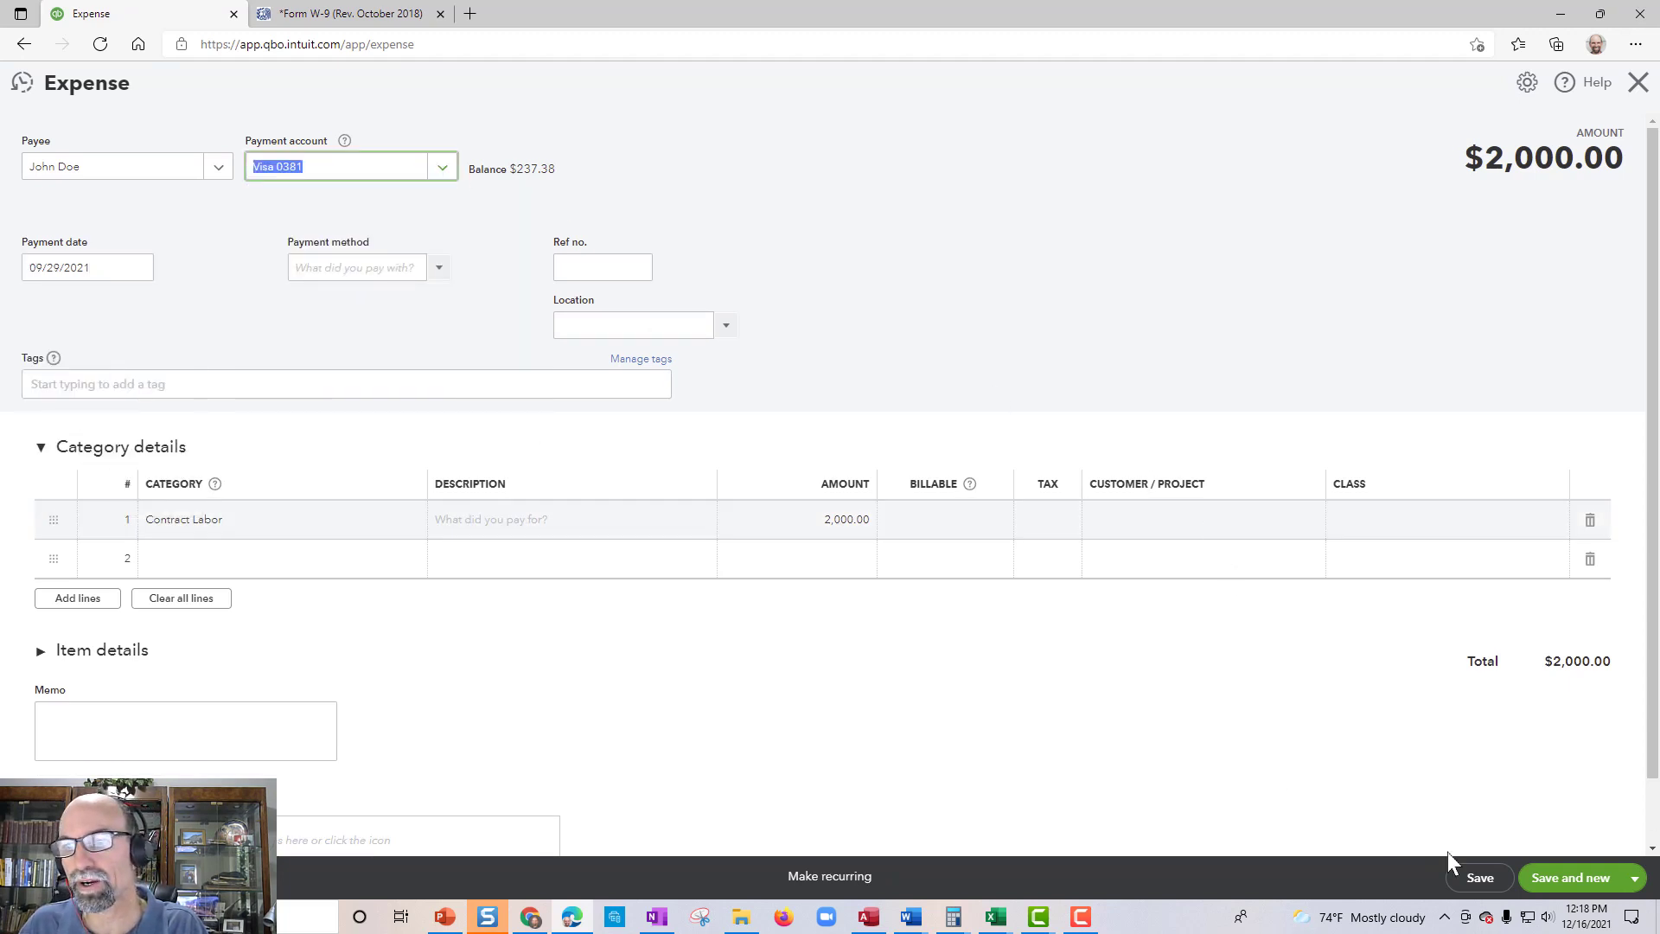
left_click(1476, 878)
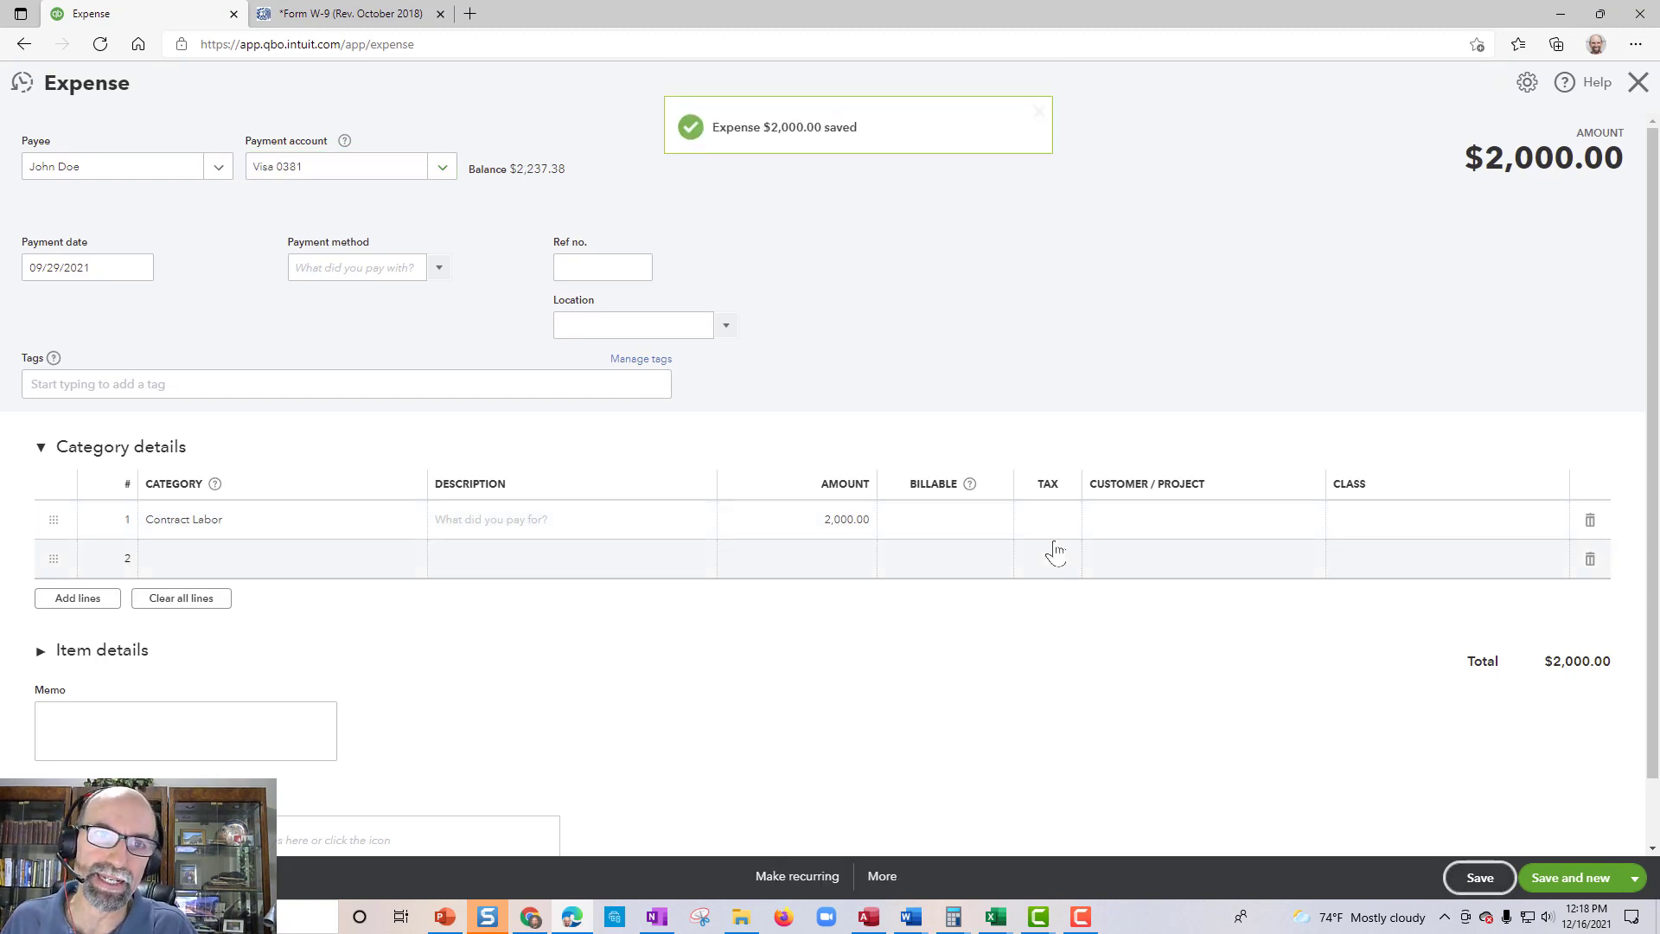
left_click(1638, 82)
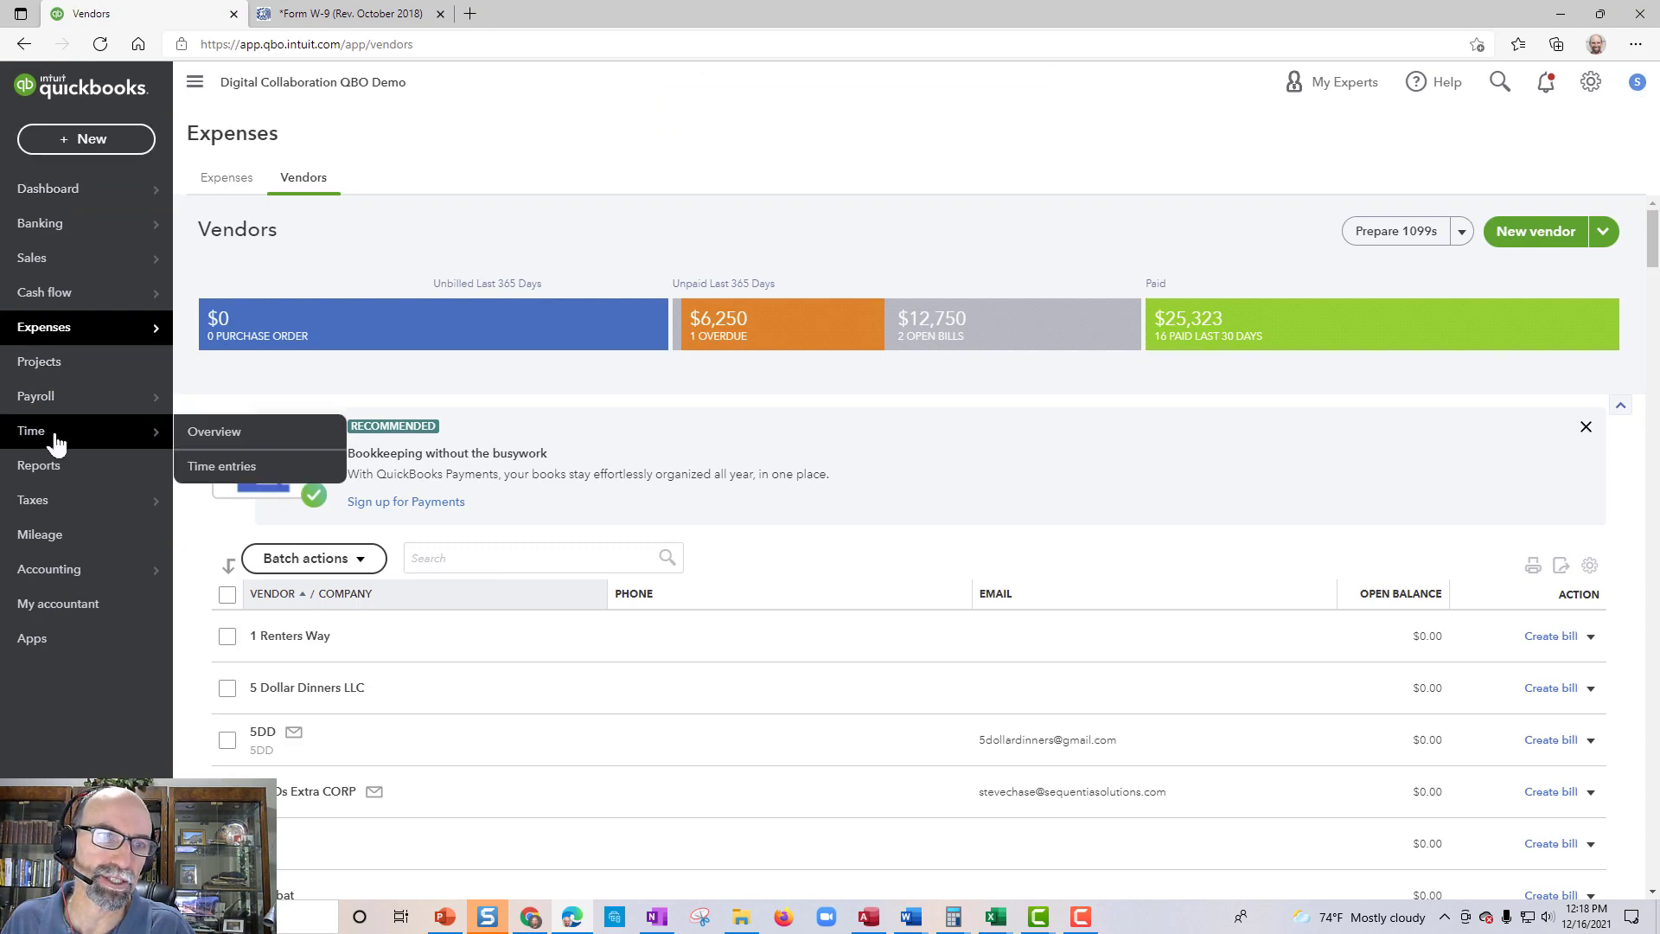
Resume the 1099s, review the $2,000.00 excluded card payments, and finish preparing them.
left_click(1387, 231)
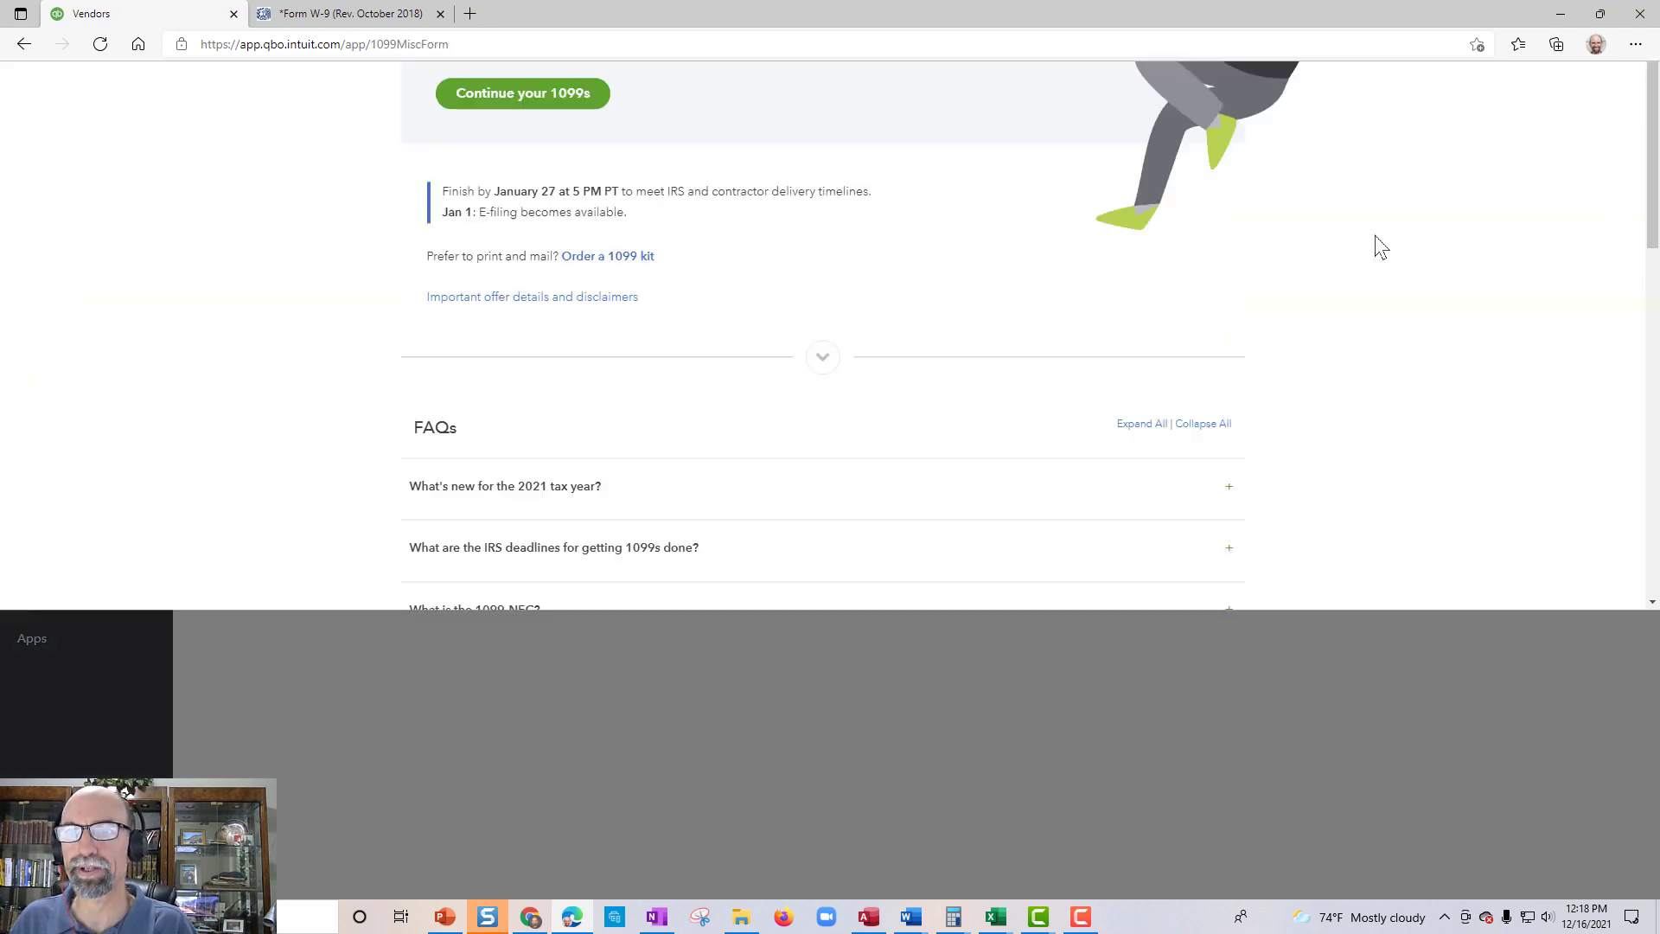
left_click(603, 391)
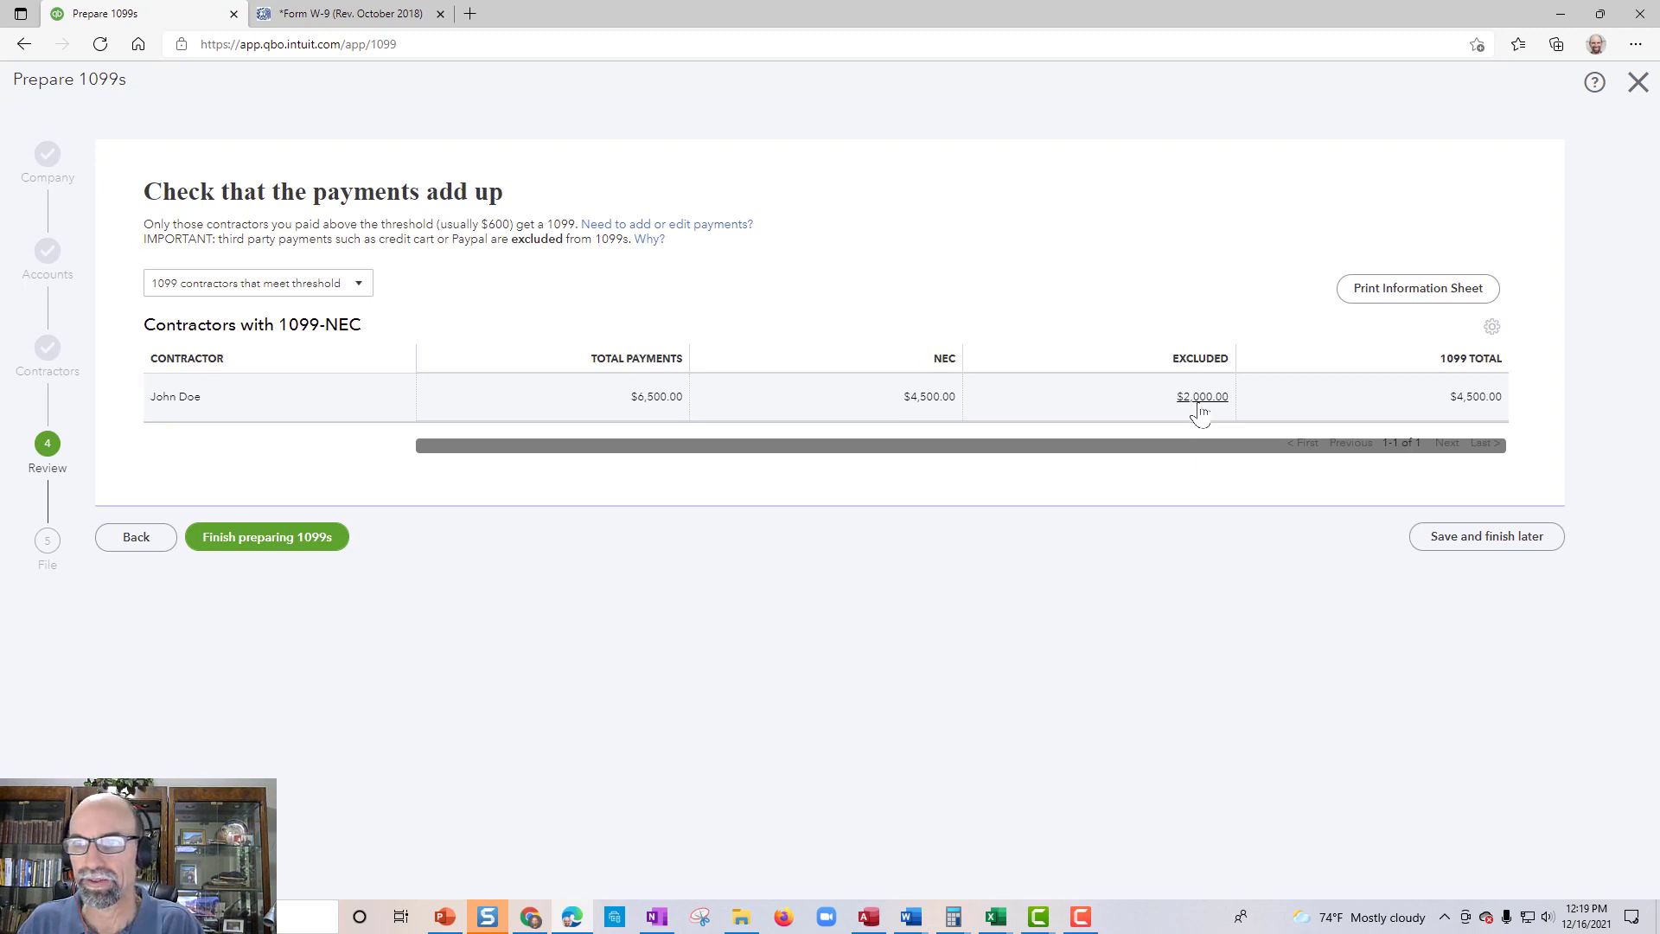
left_click(268, 538)
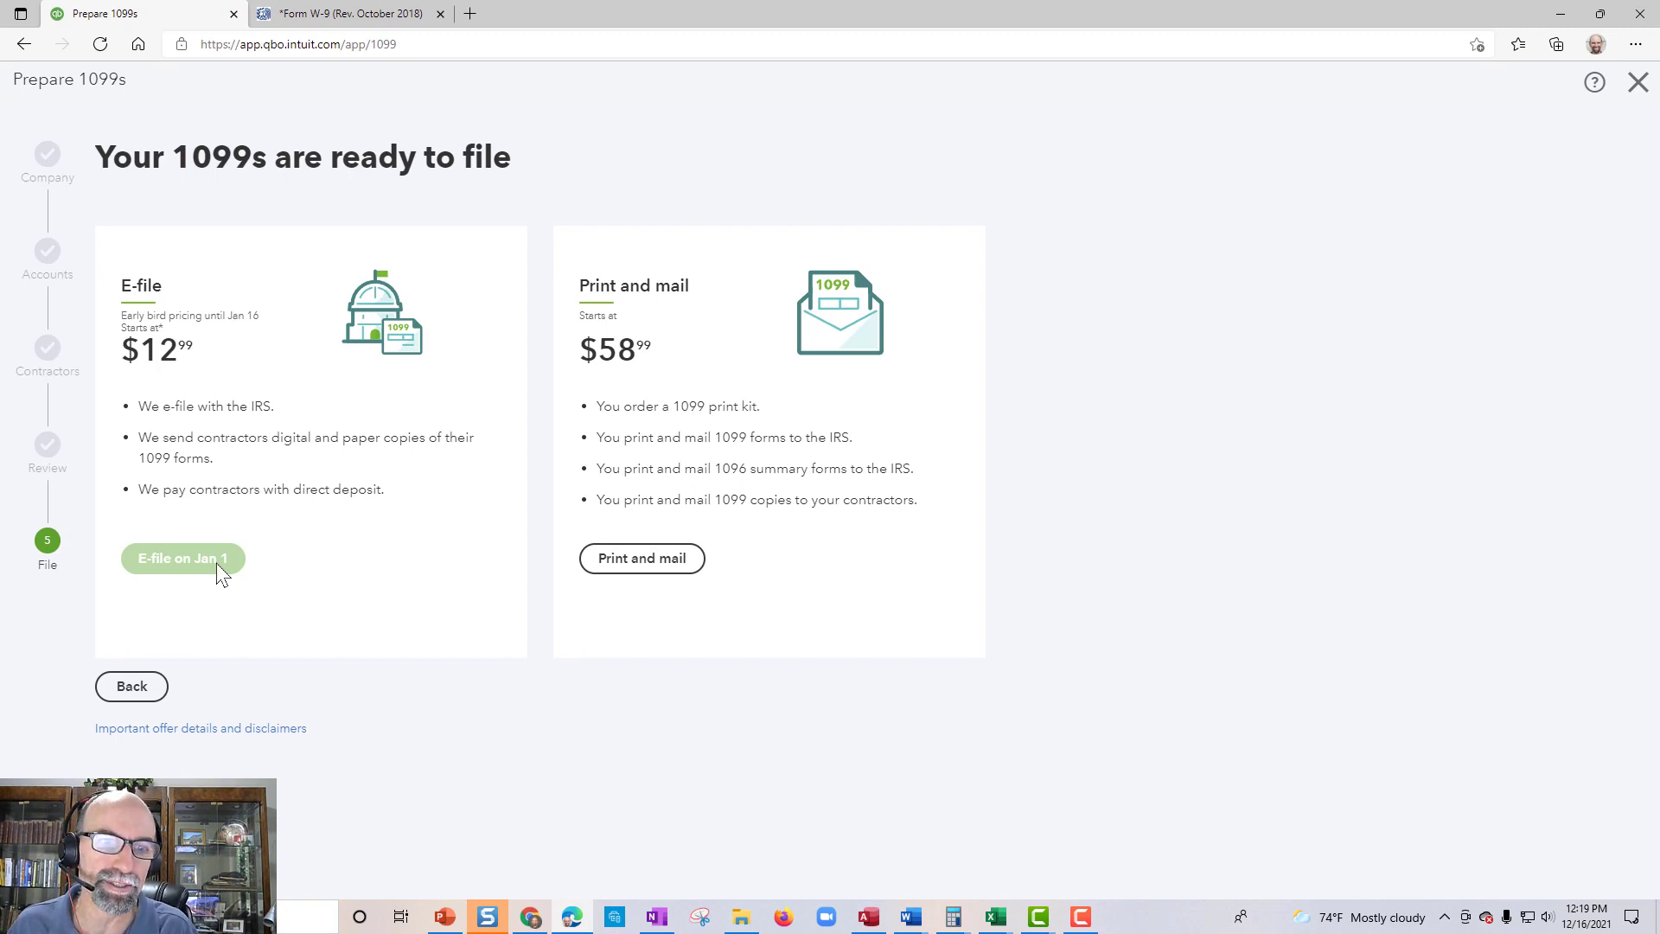
Read the Important offer details and disclaimers, then exit the 1099 wizard.
left_click(235, 731)
scroll(598, 776, "down", 2)
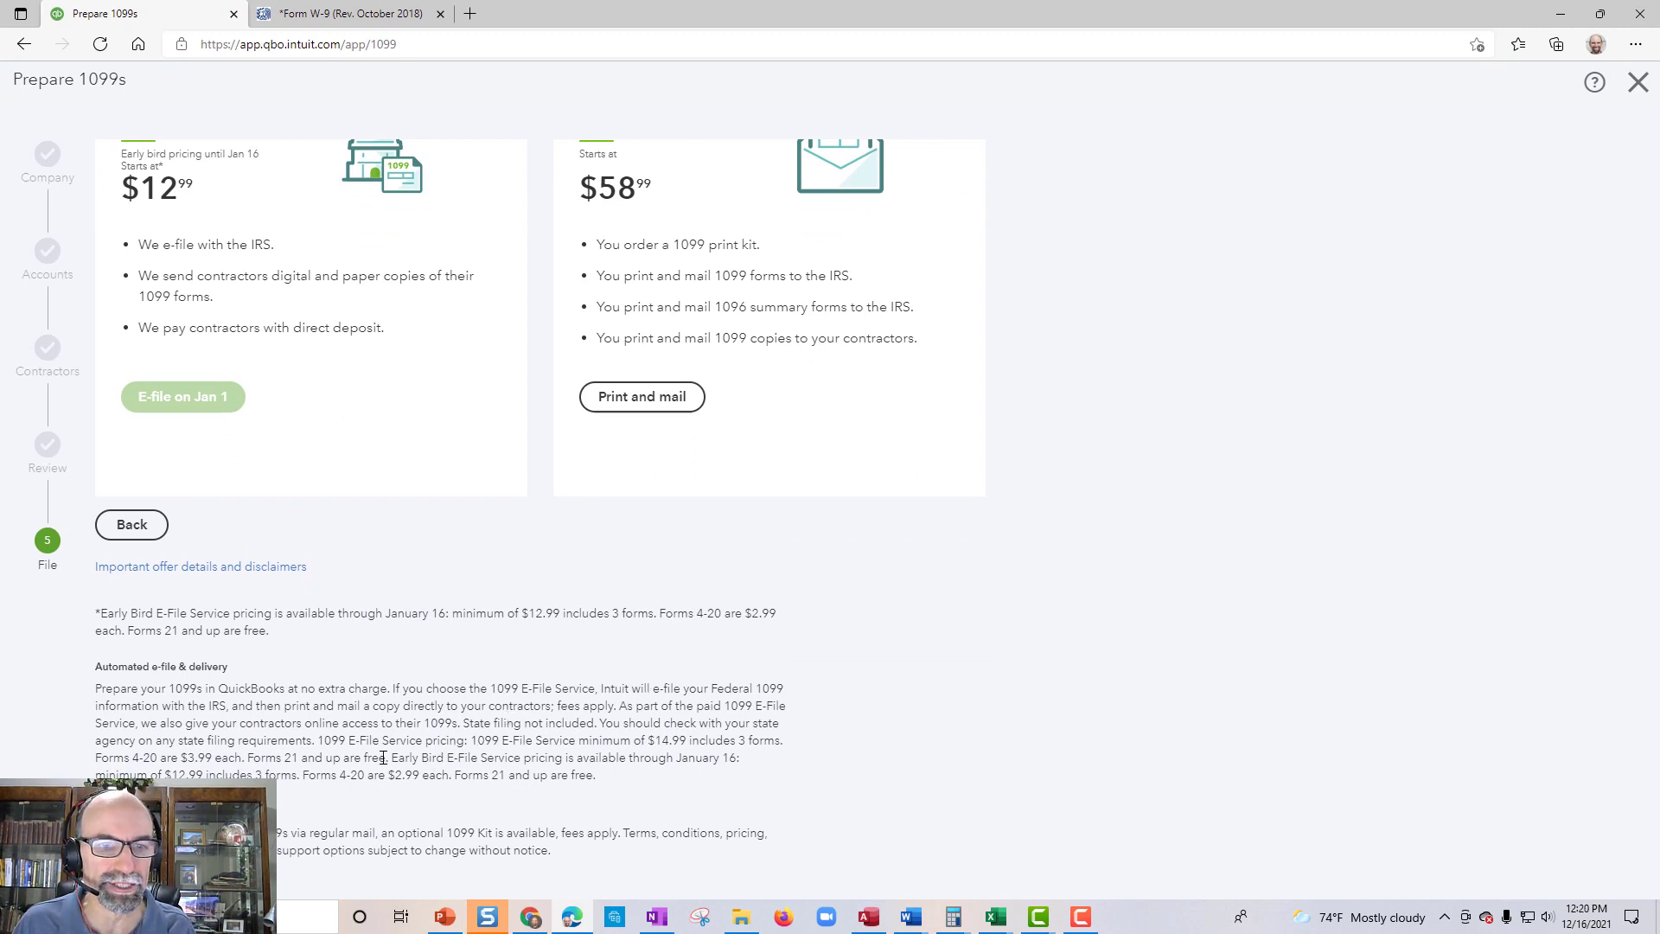
left_click_drag(390, 758, 277, 782)
left_click(281, 782)
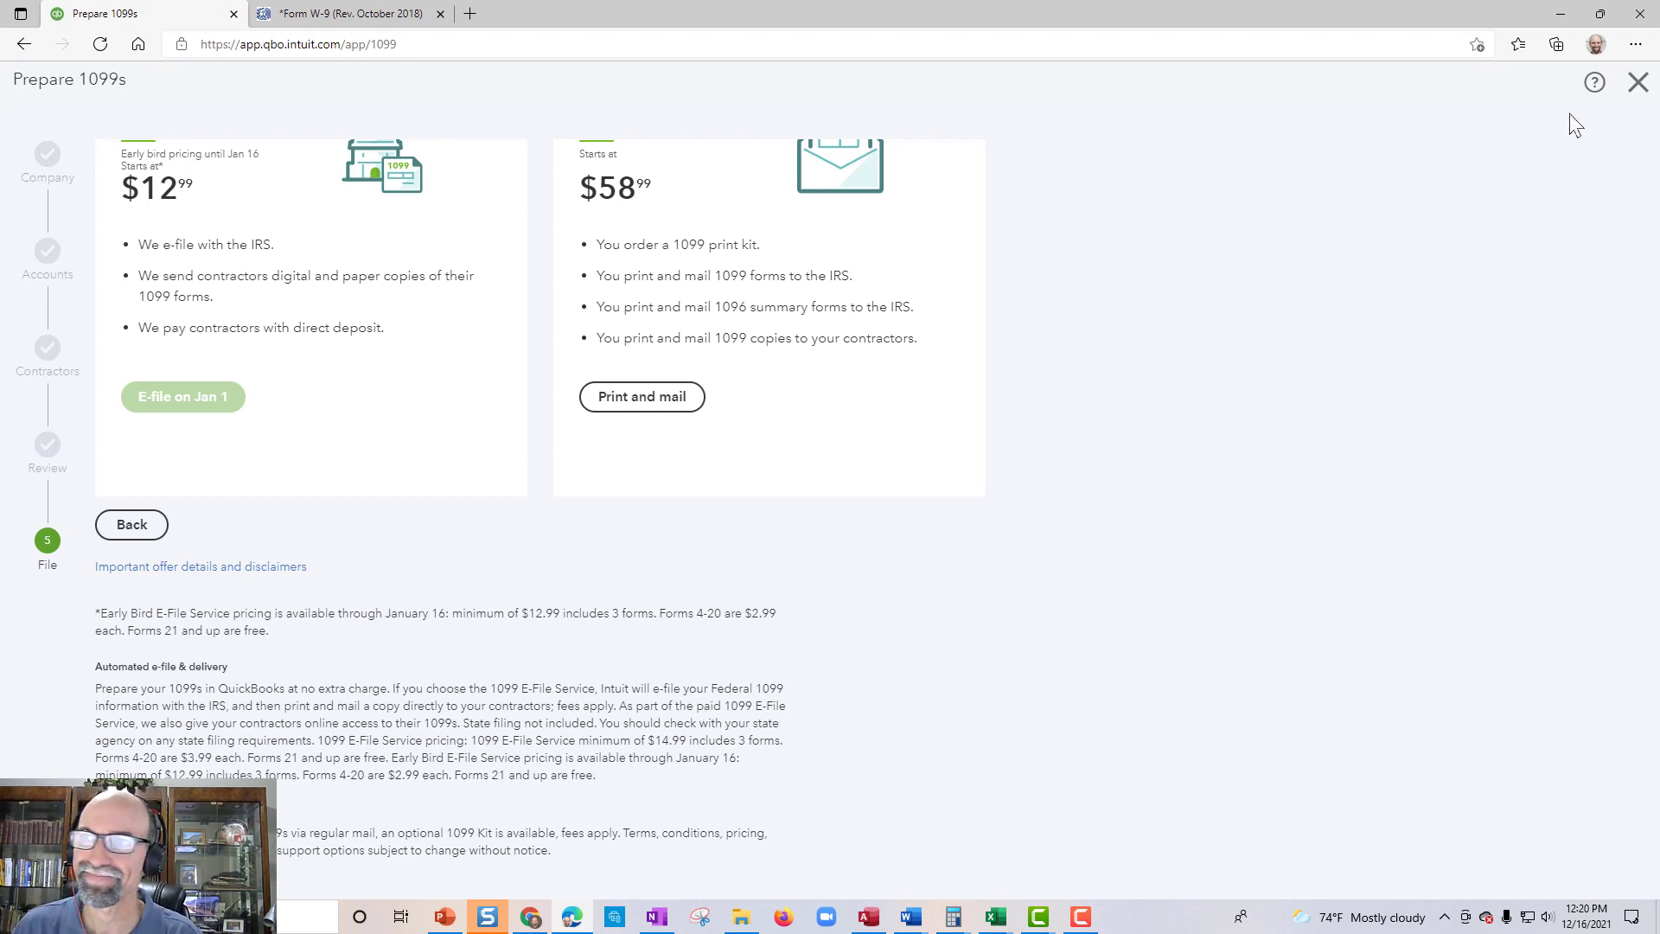
left_click(1638, 82)
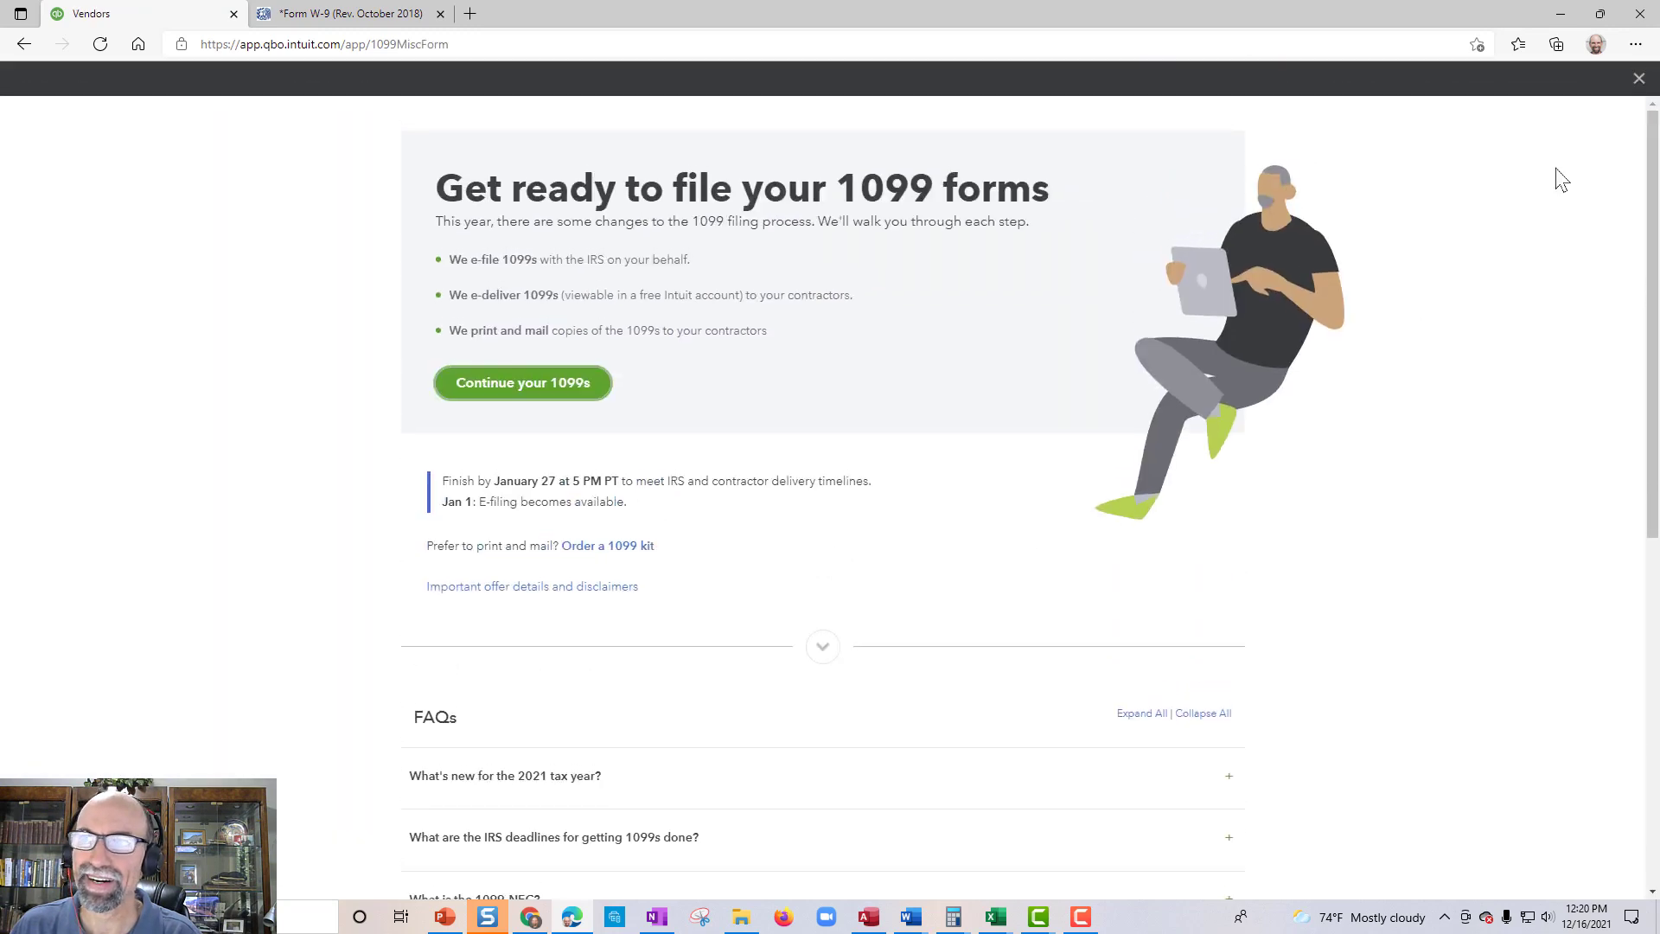
Close the 1099 page and open the 1099 Transaction Detail Report from Reports.
left_click(1638, 79)
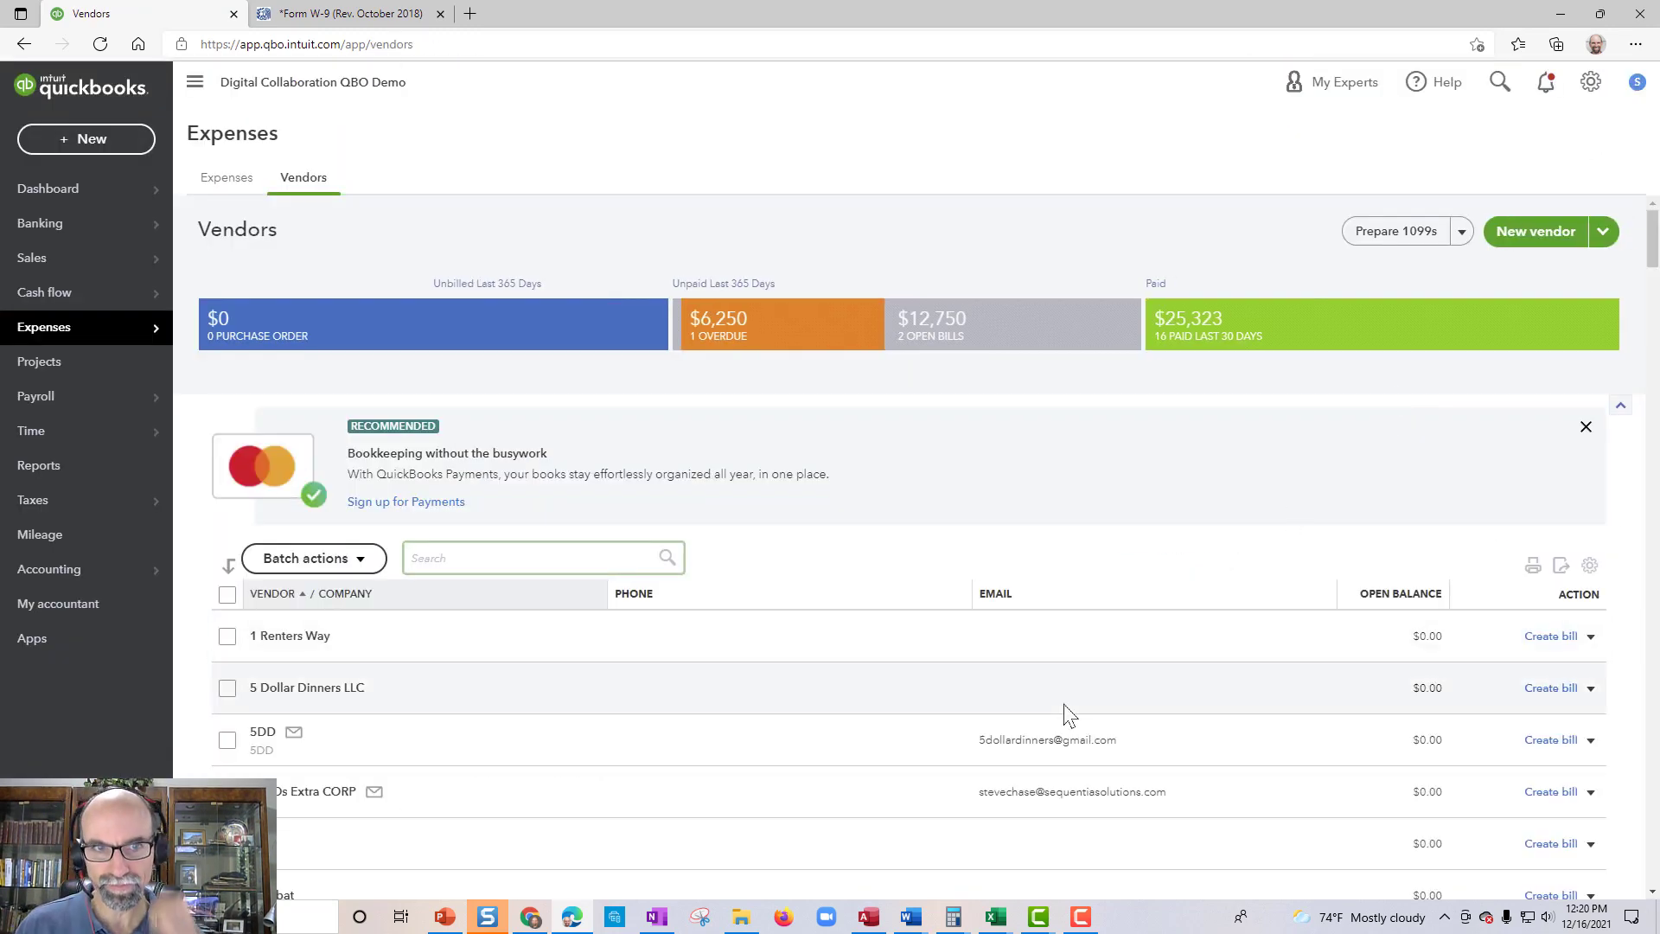
left_click(99, 480)
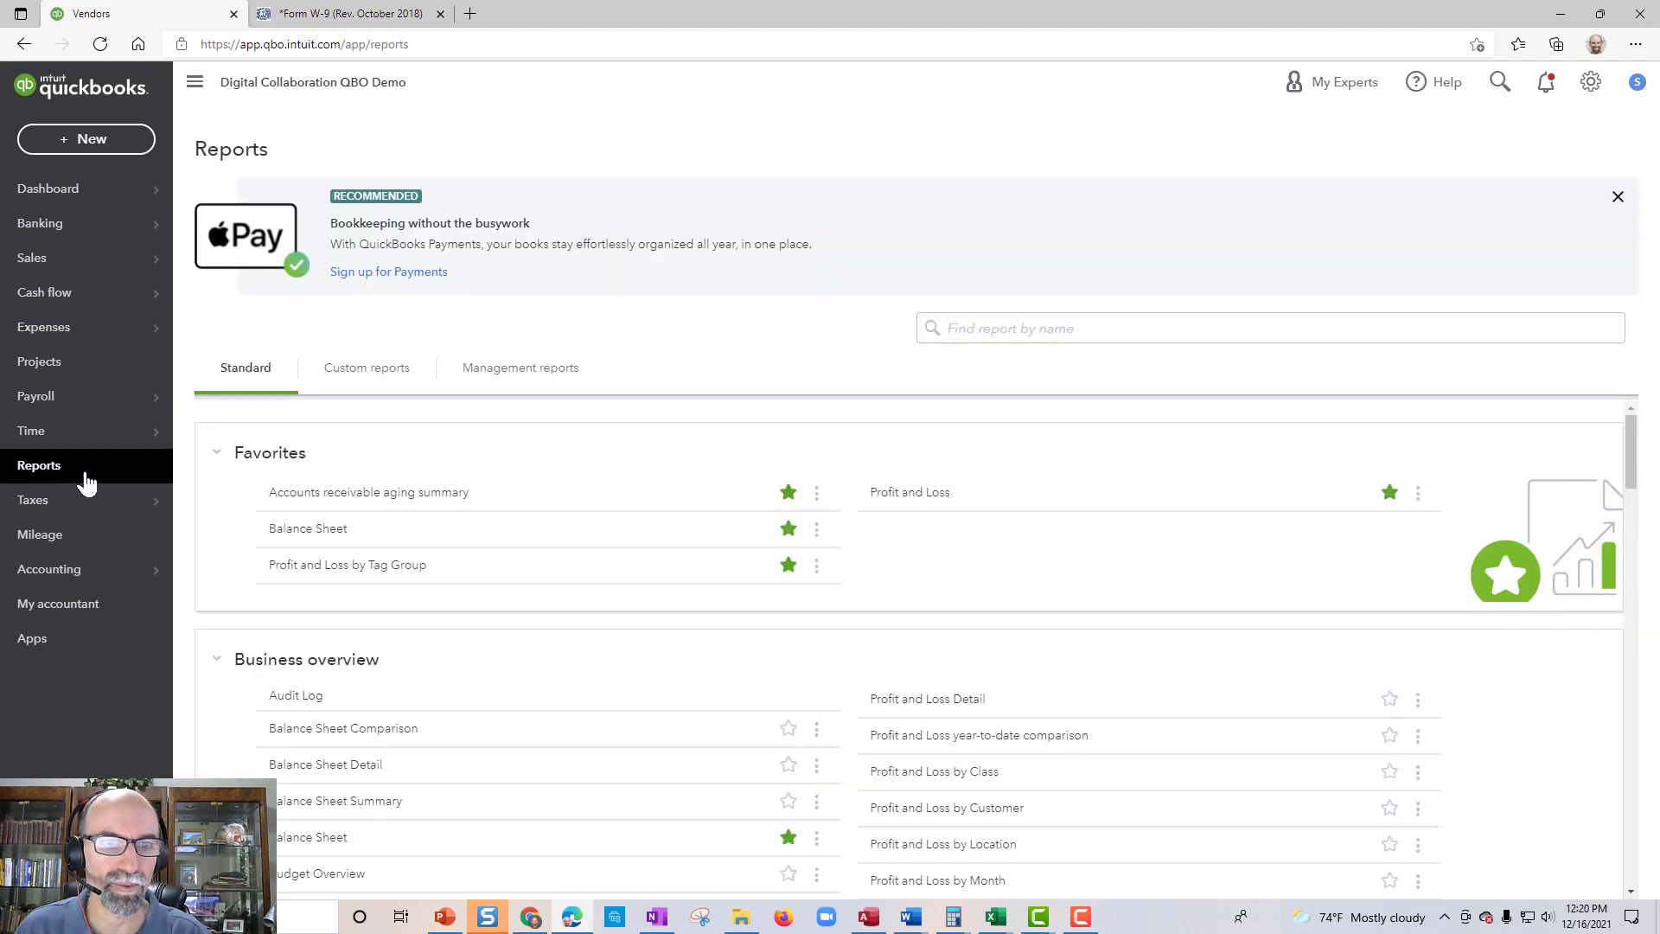
scroll(617, 578, "down", 1)
scroll(617, 578, "down", 15)
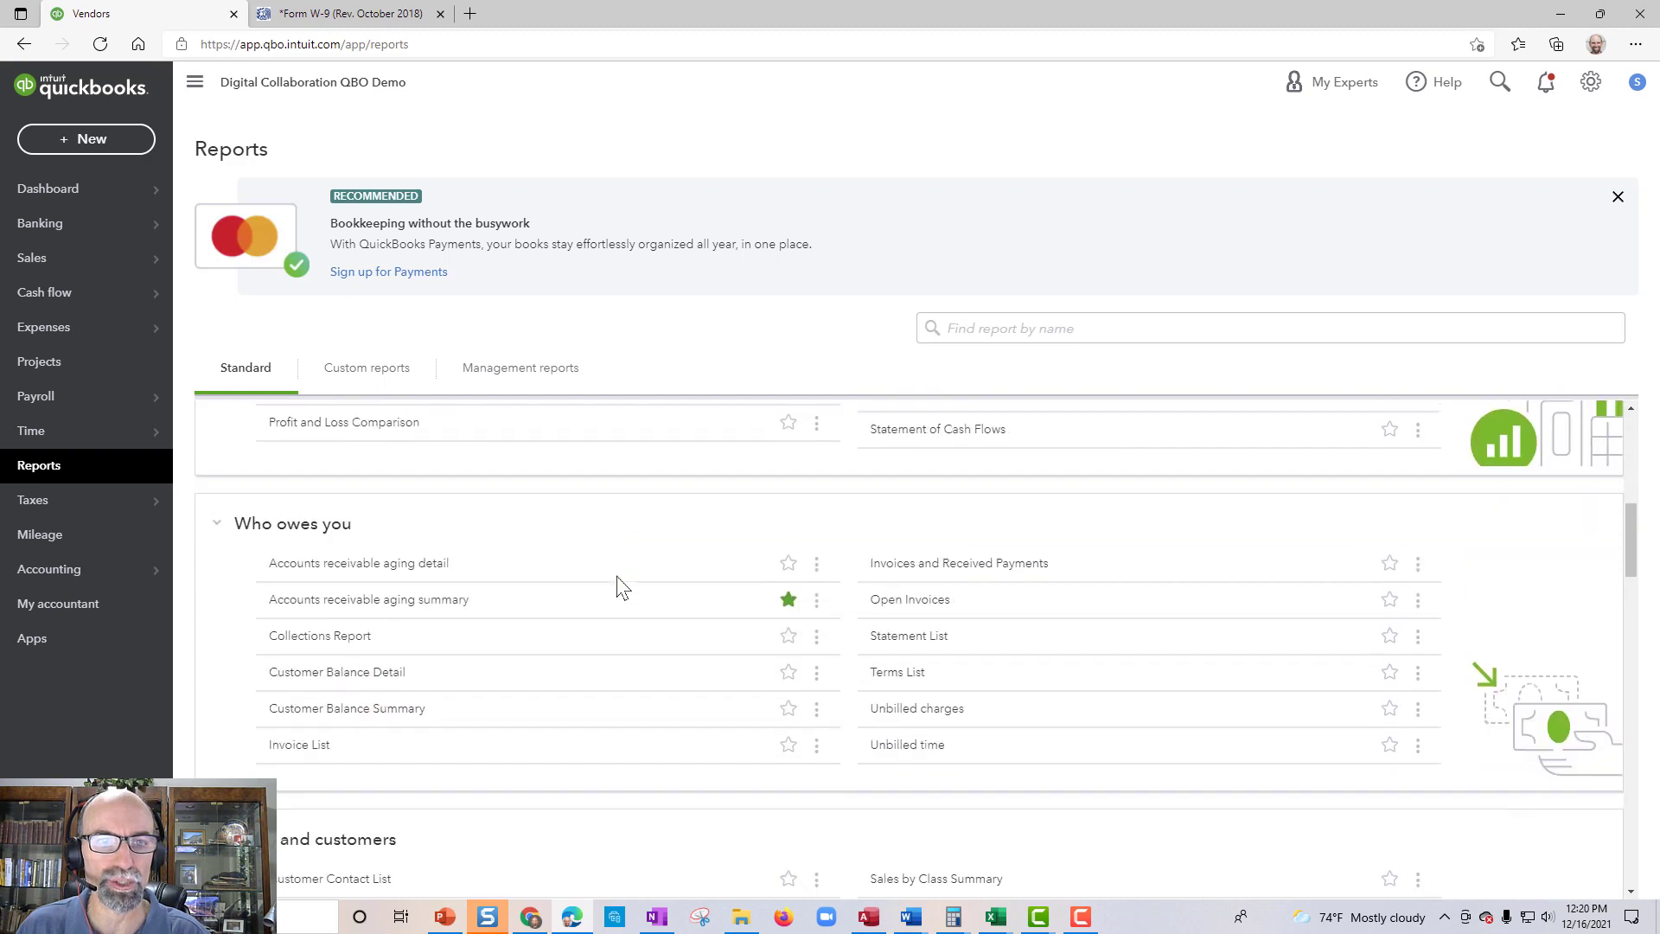
scroll(617, 579, "down", 2)
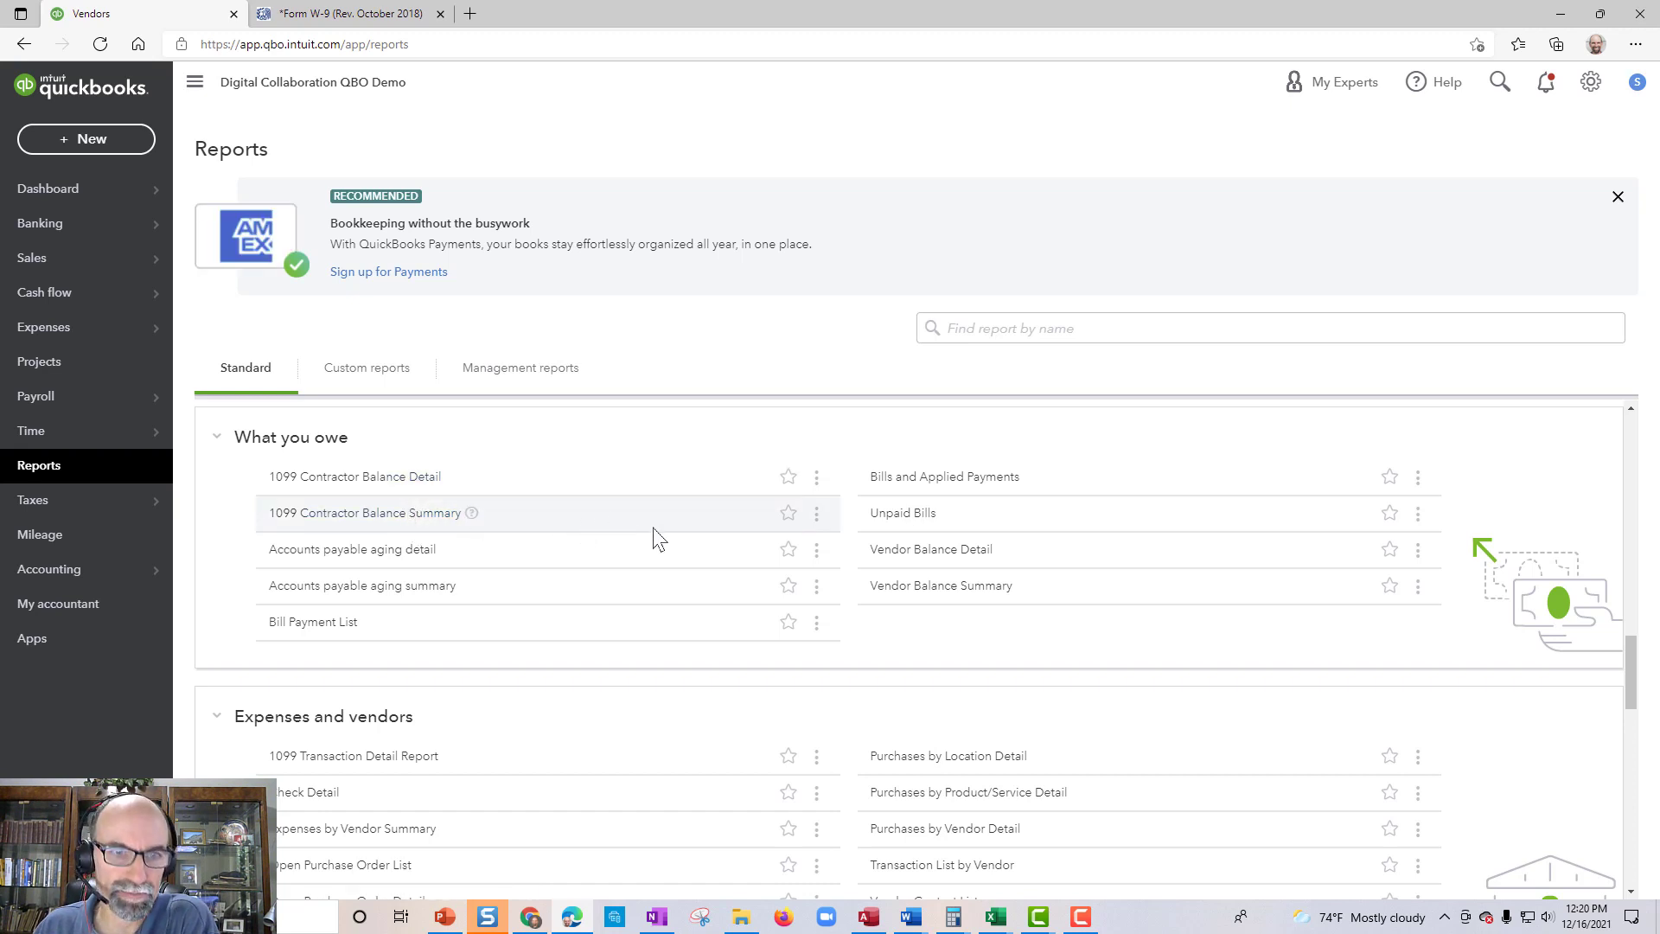
scroll(654, 536, "down", 2)
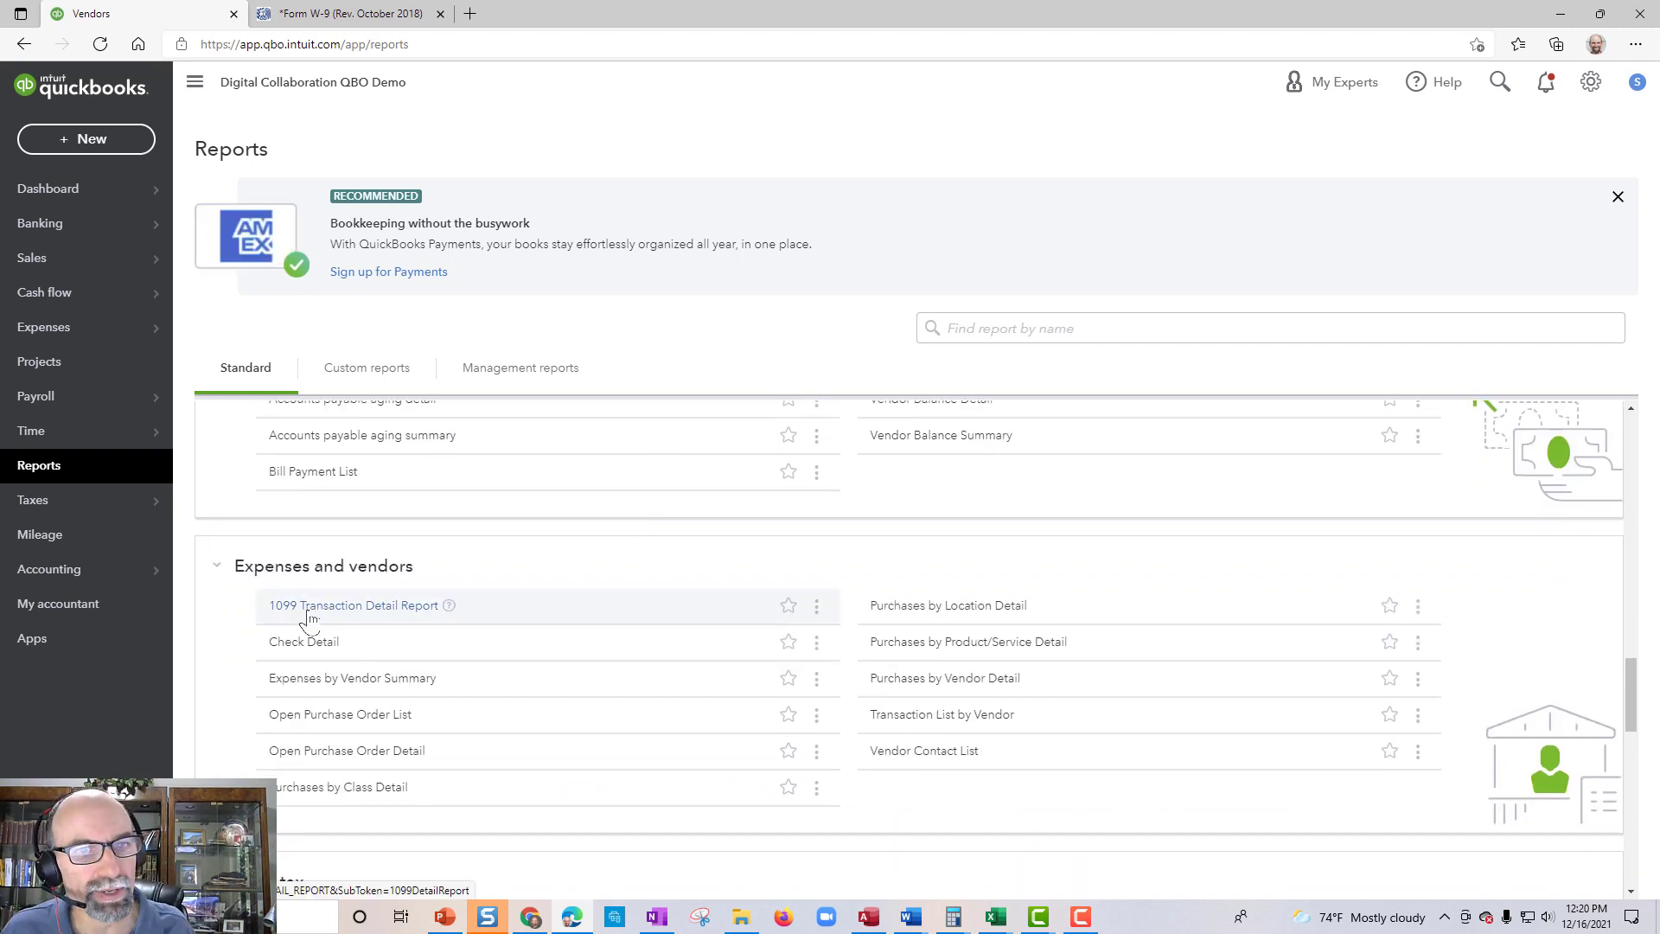
left_click(371, 610)
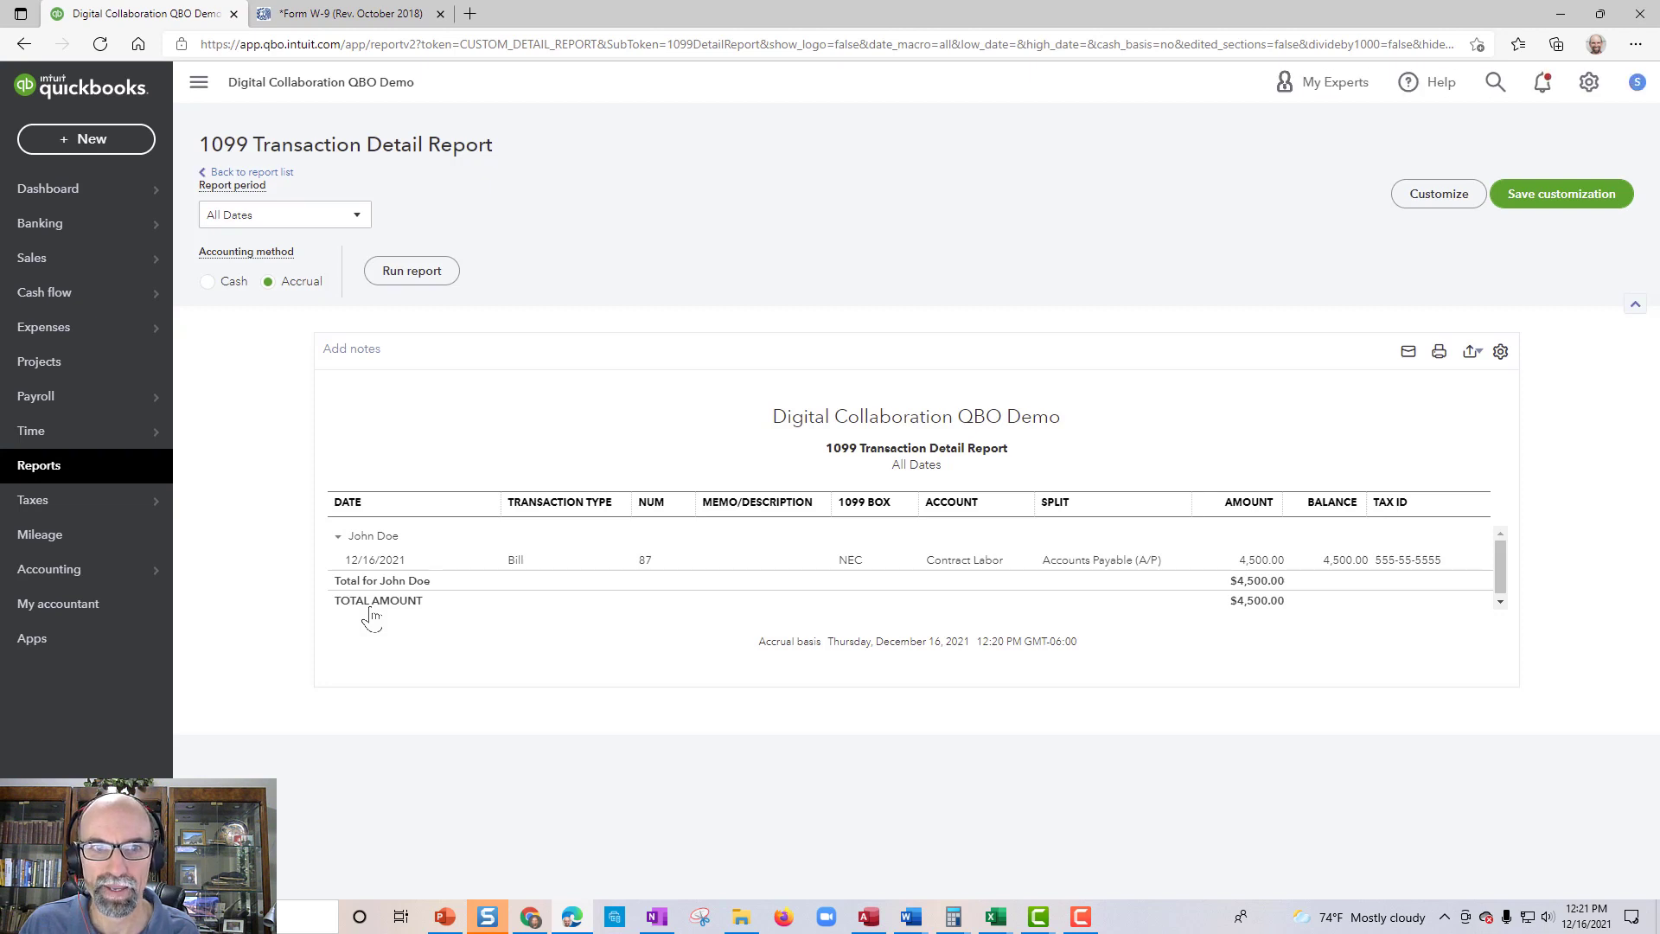
Rerun the 1099 report for This Year-to-date on Cash basis, then show the TRACK 1099 slide in Reading View.
left_click(357, 214)
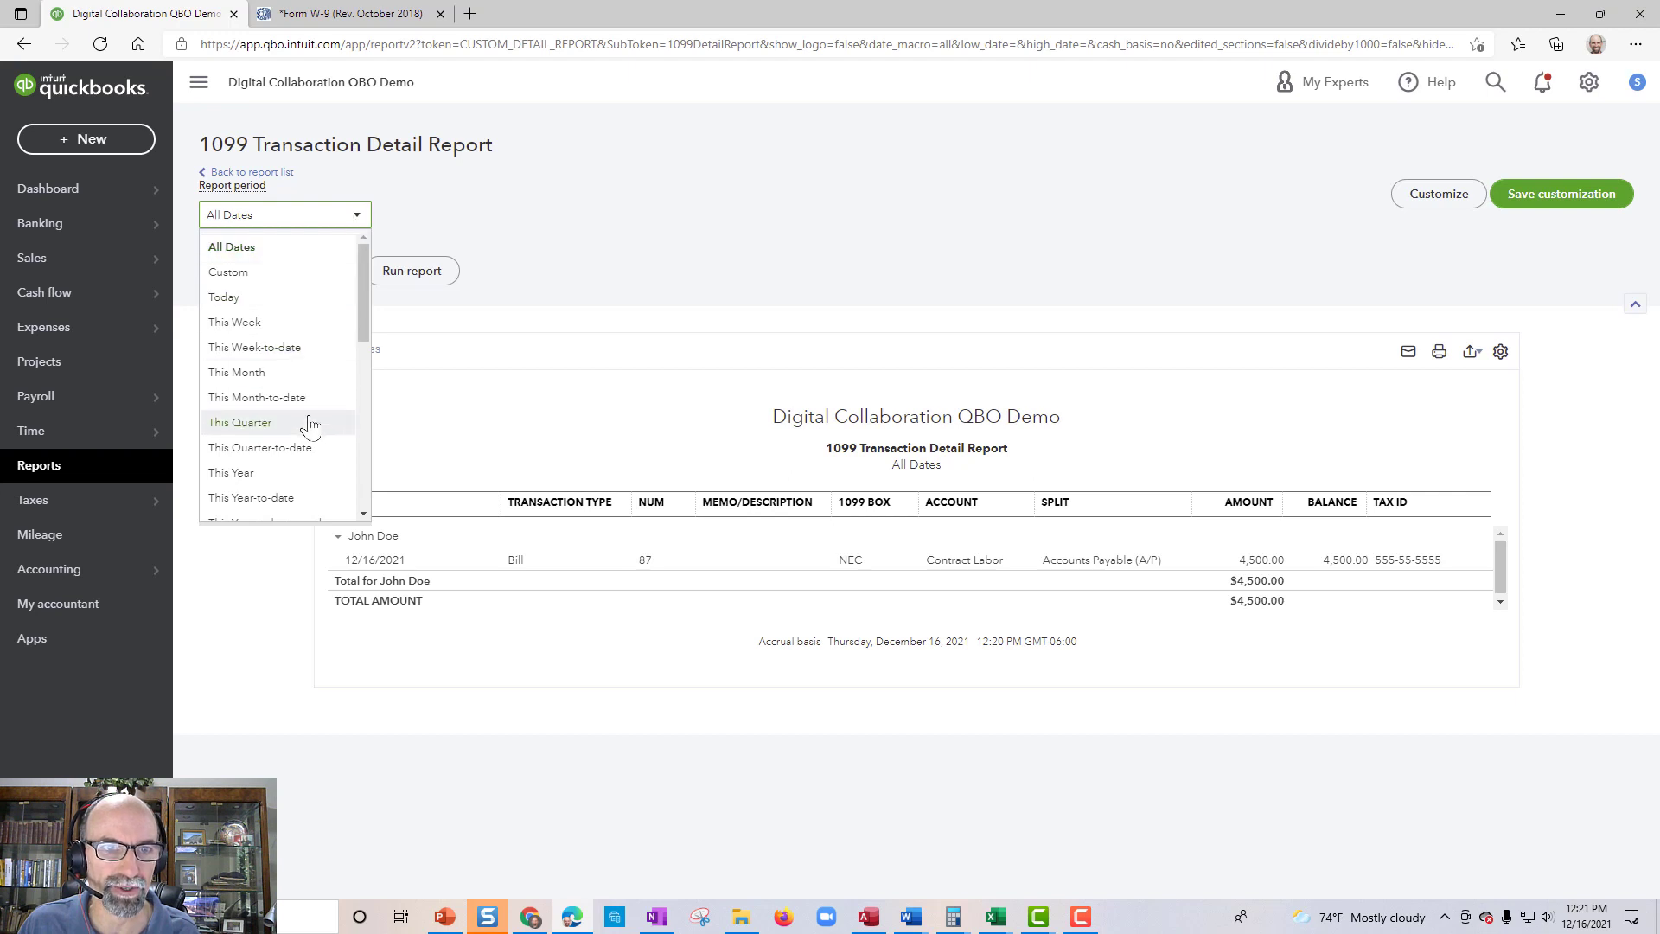
left_click(310, 500)
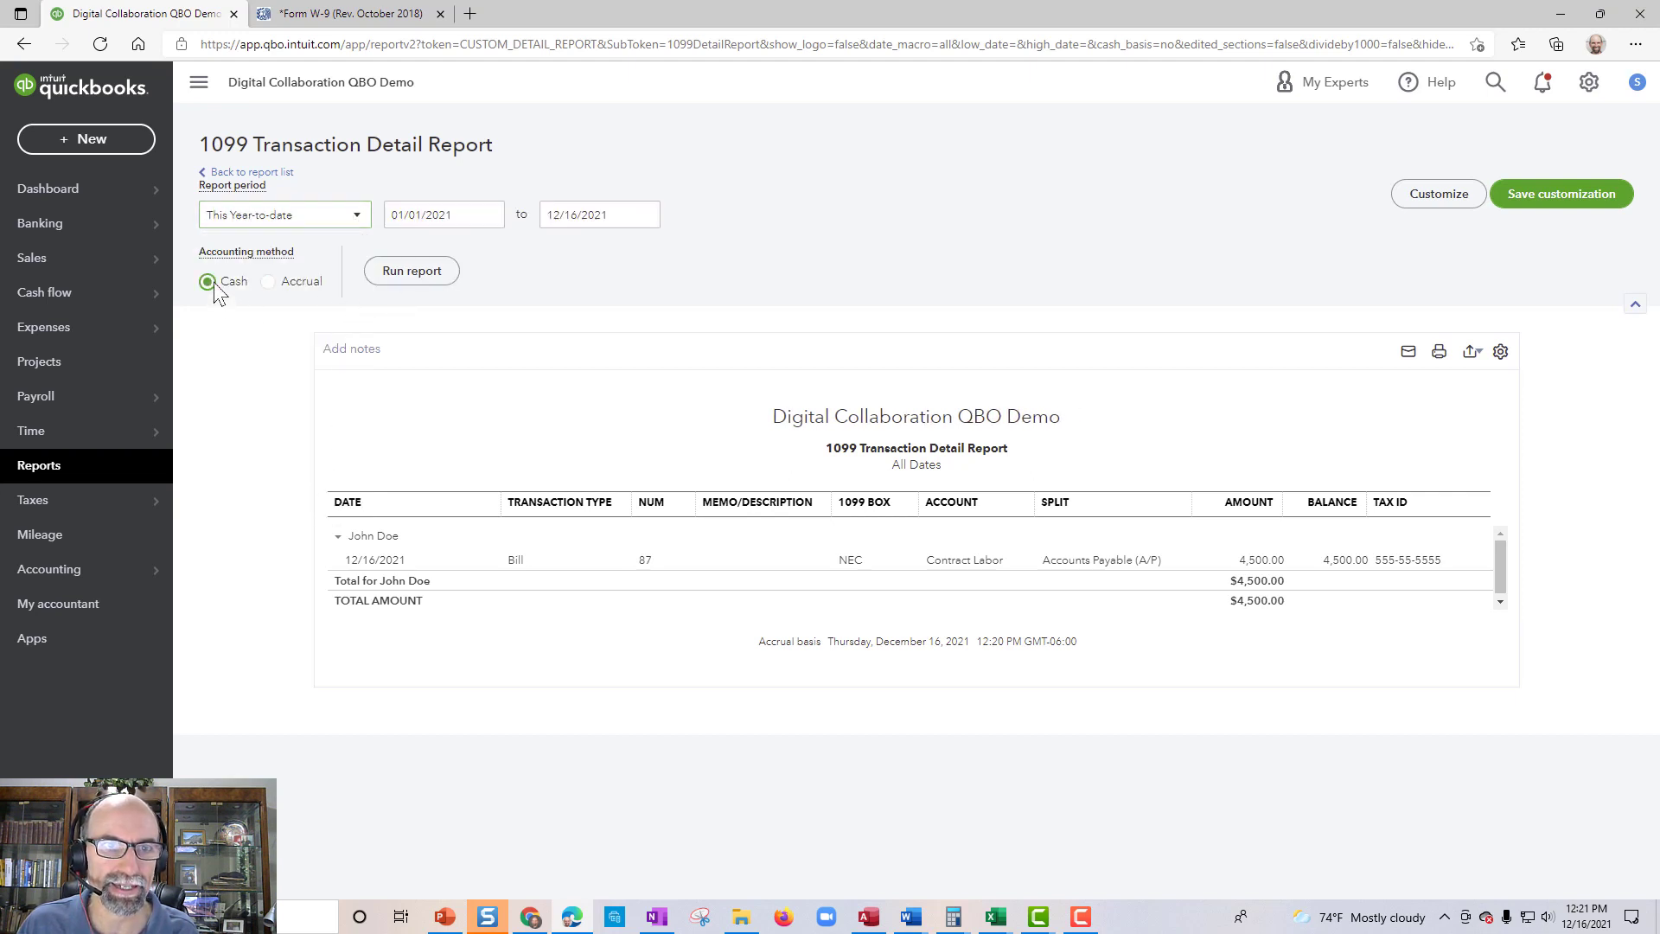
left_click(410, 271)
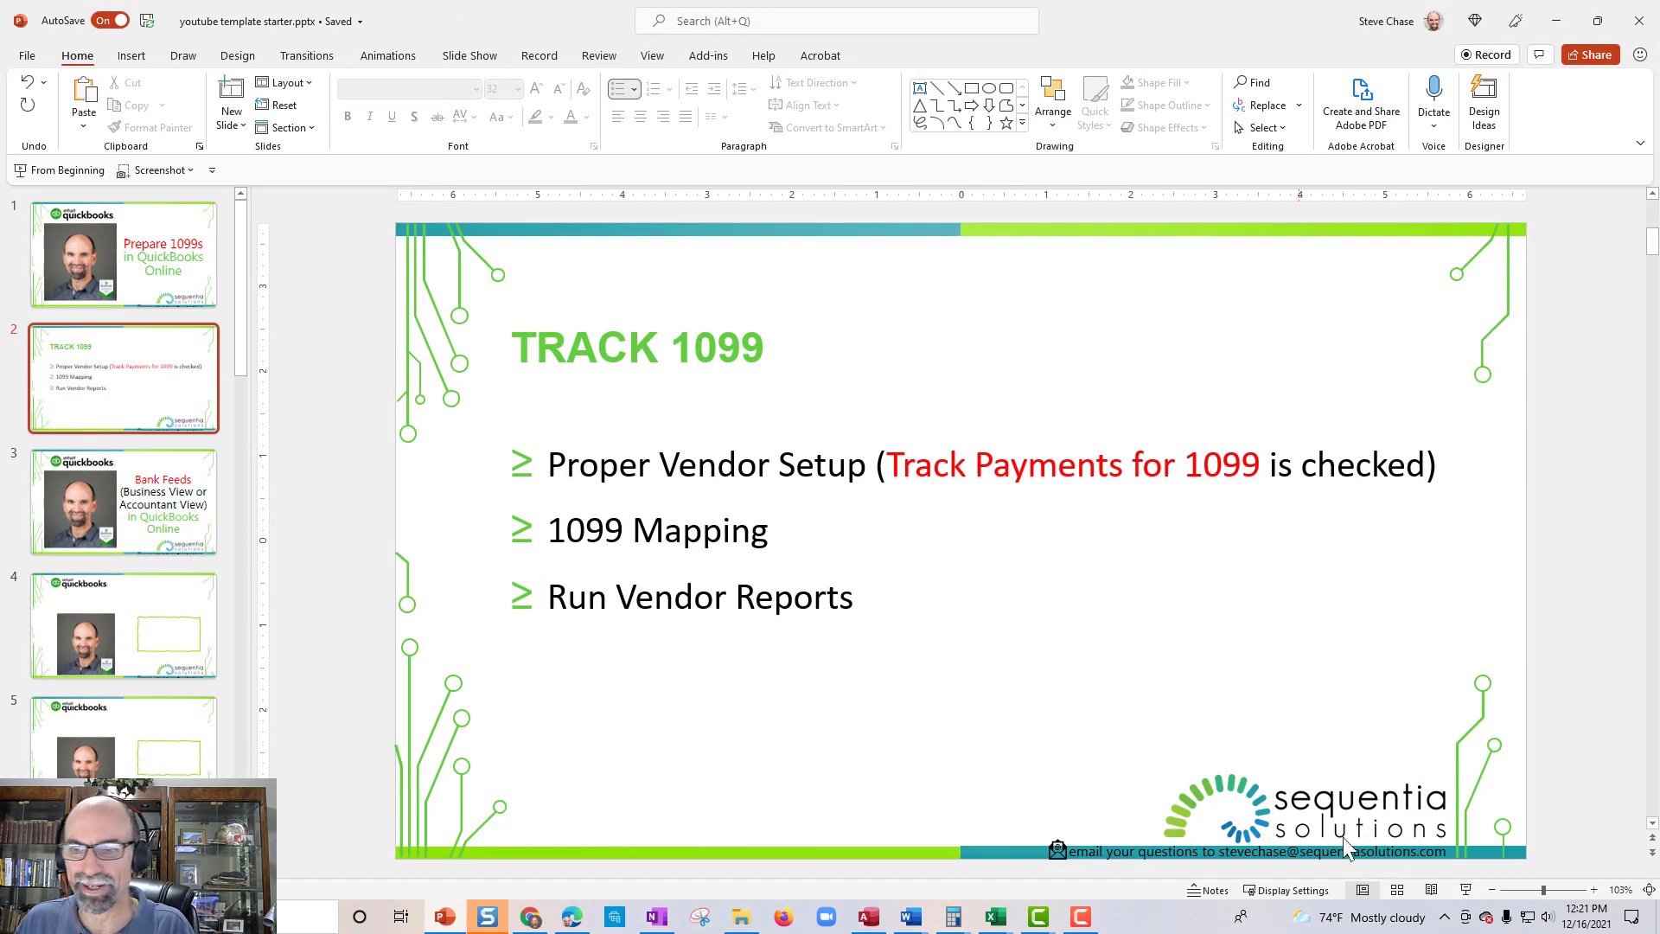
left_click(1431, 890)
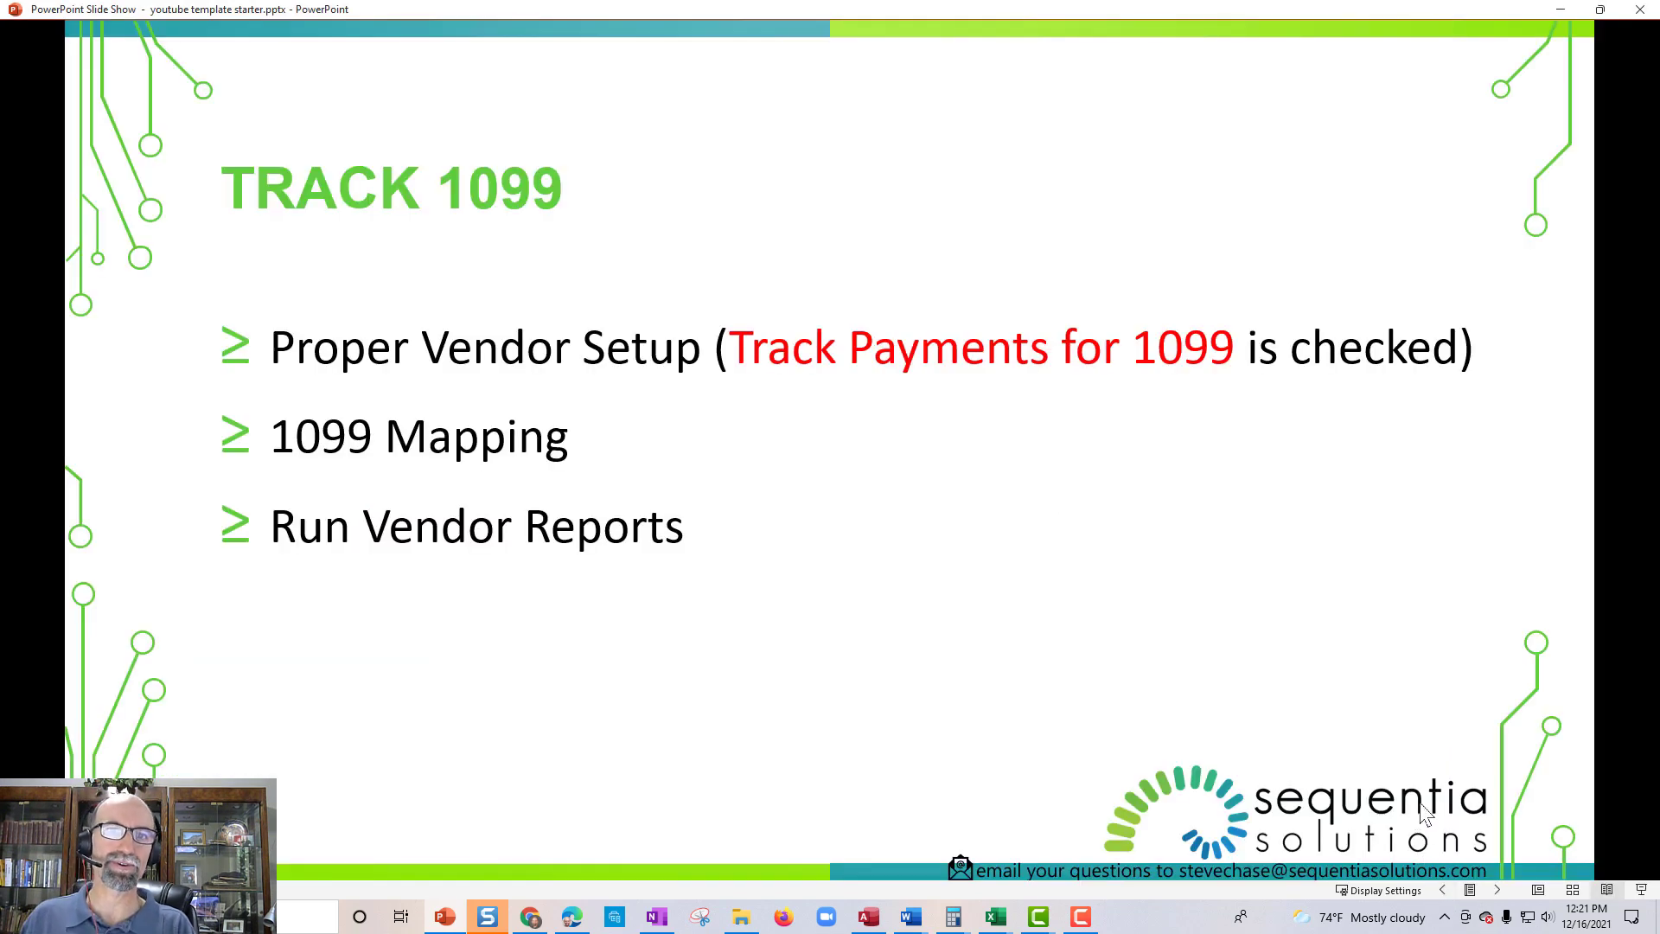